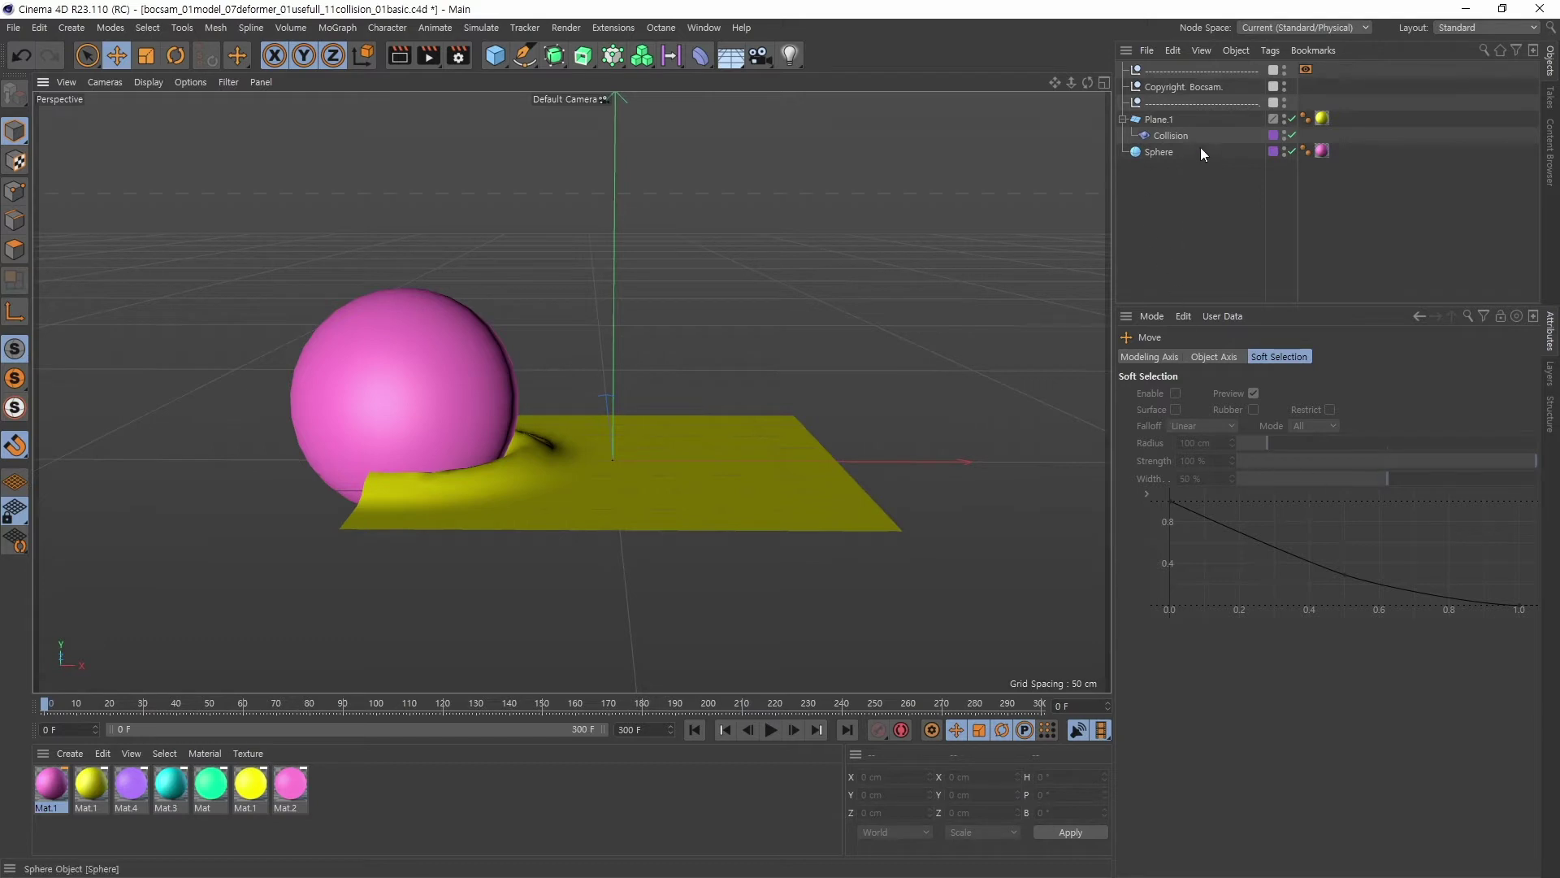
- Delete the existing Collision deformer under Plane.1 and select the plane
left_click(1170, 135)
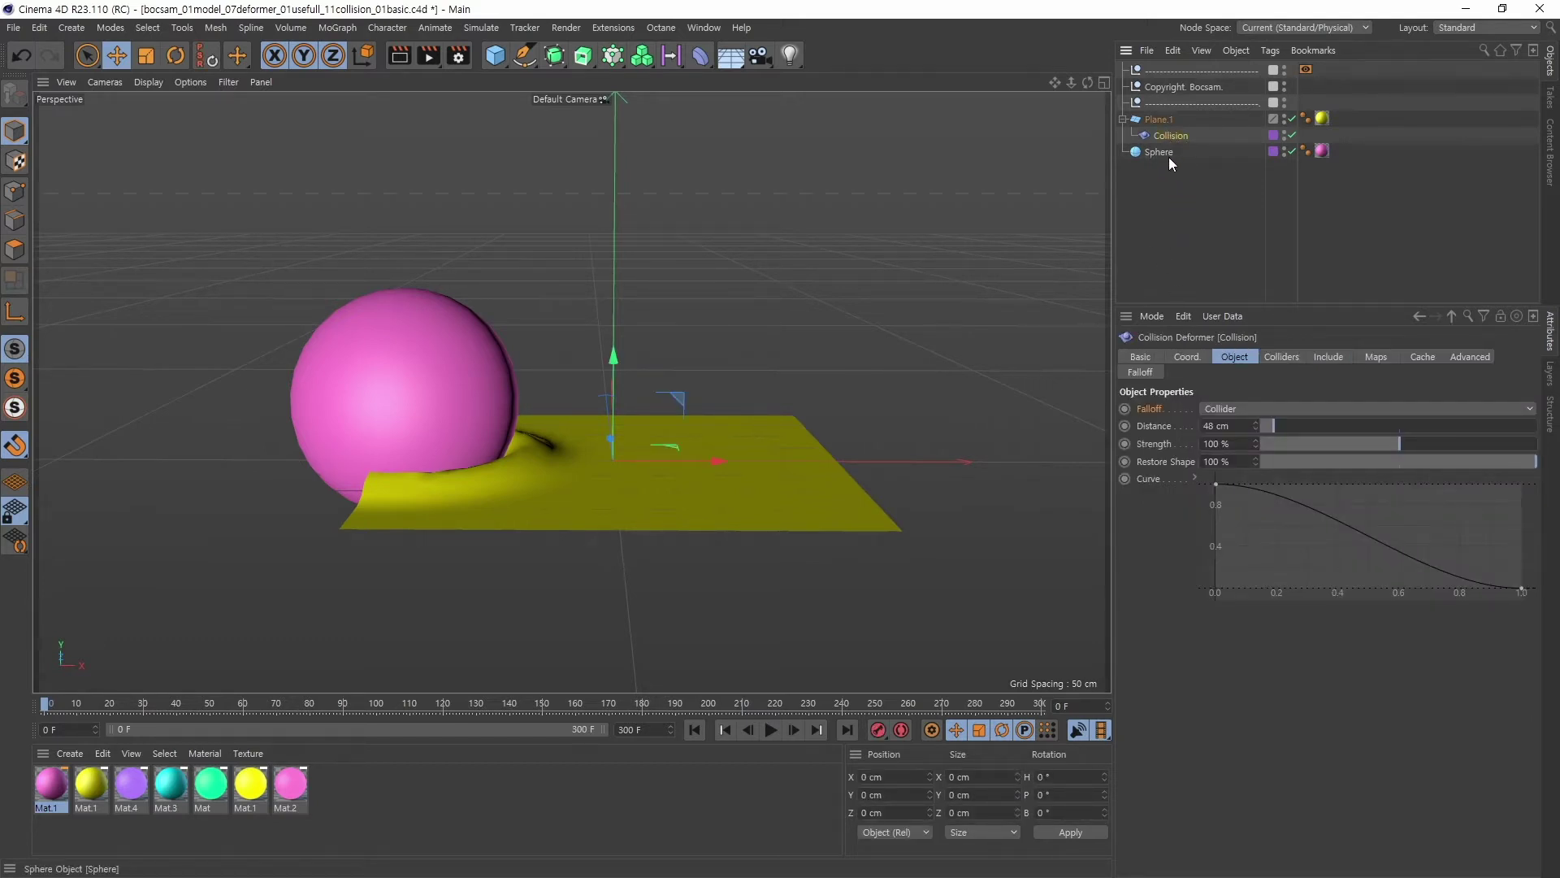
key("Delete")
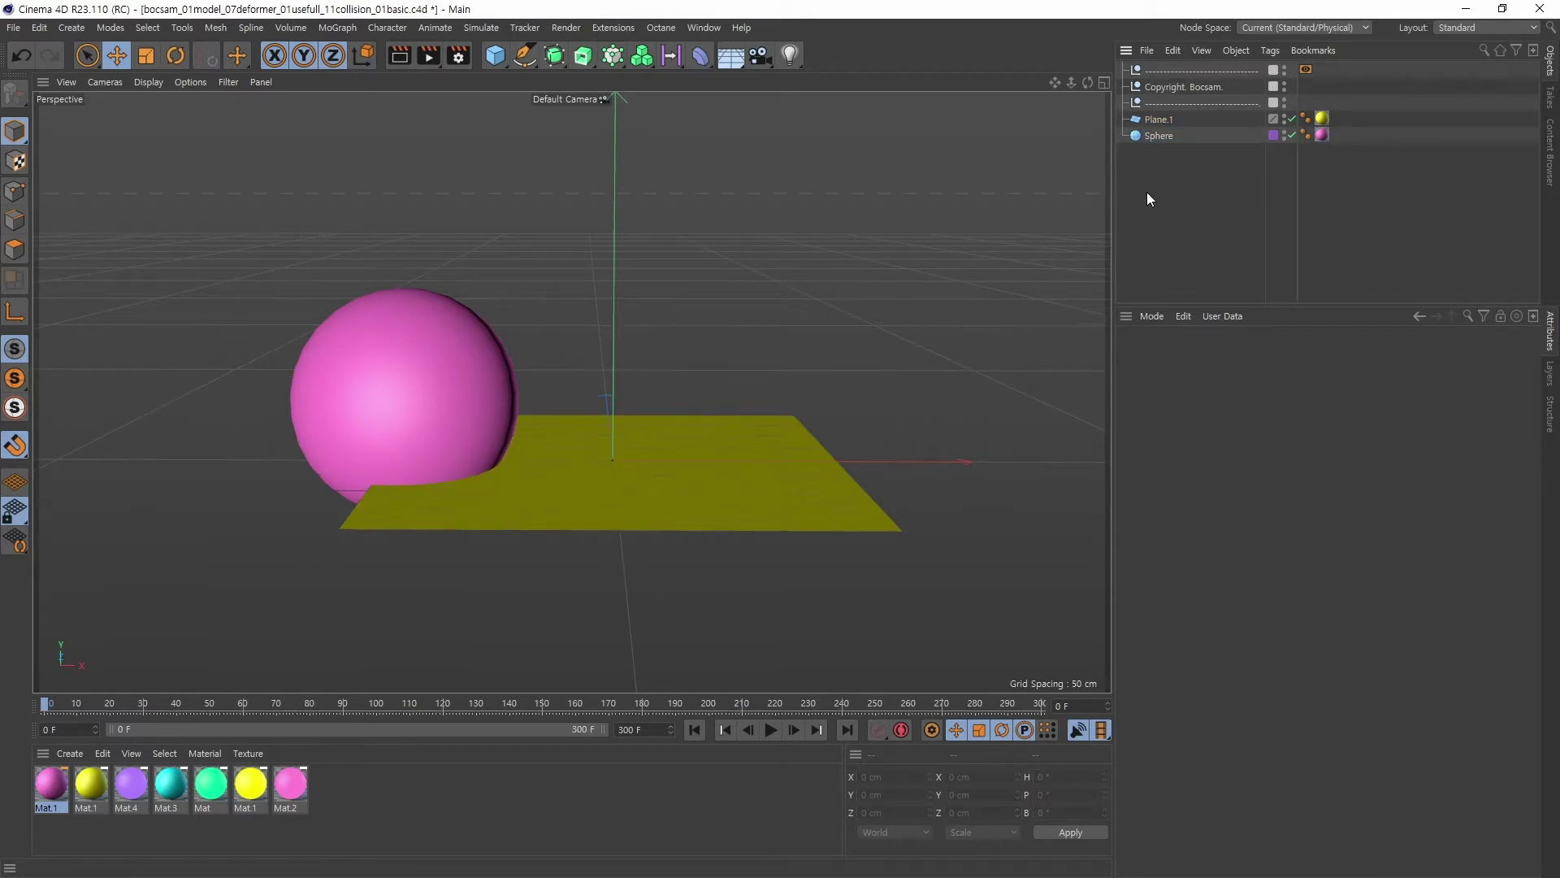
left_click(1163, 119)
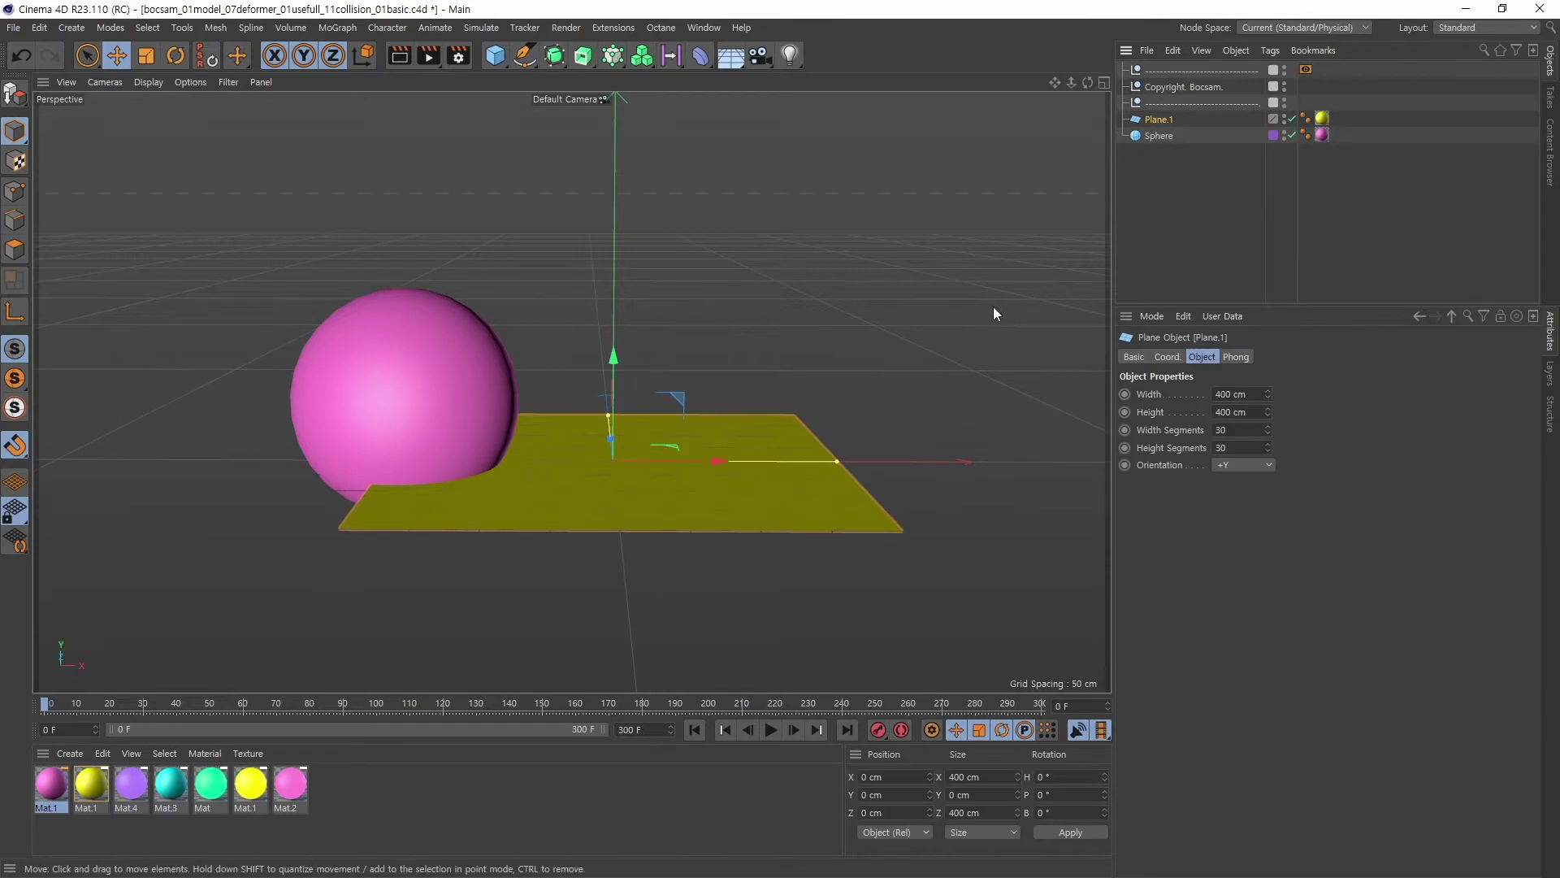
left_click_drag(863, 419, 732, 419, "alt")
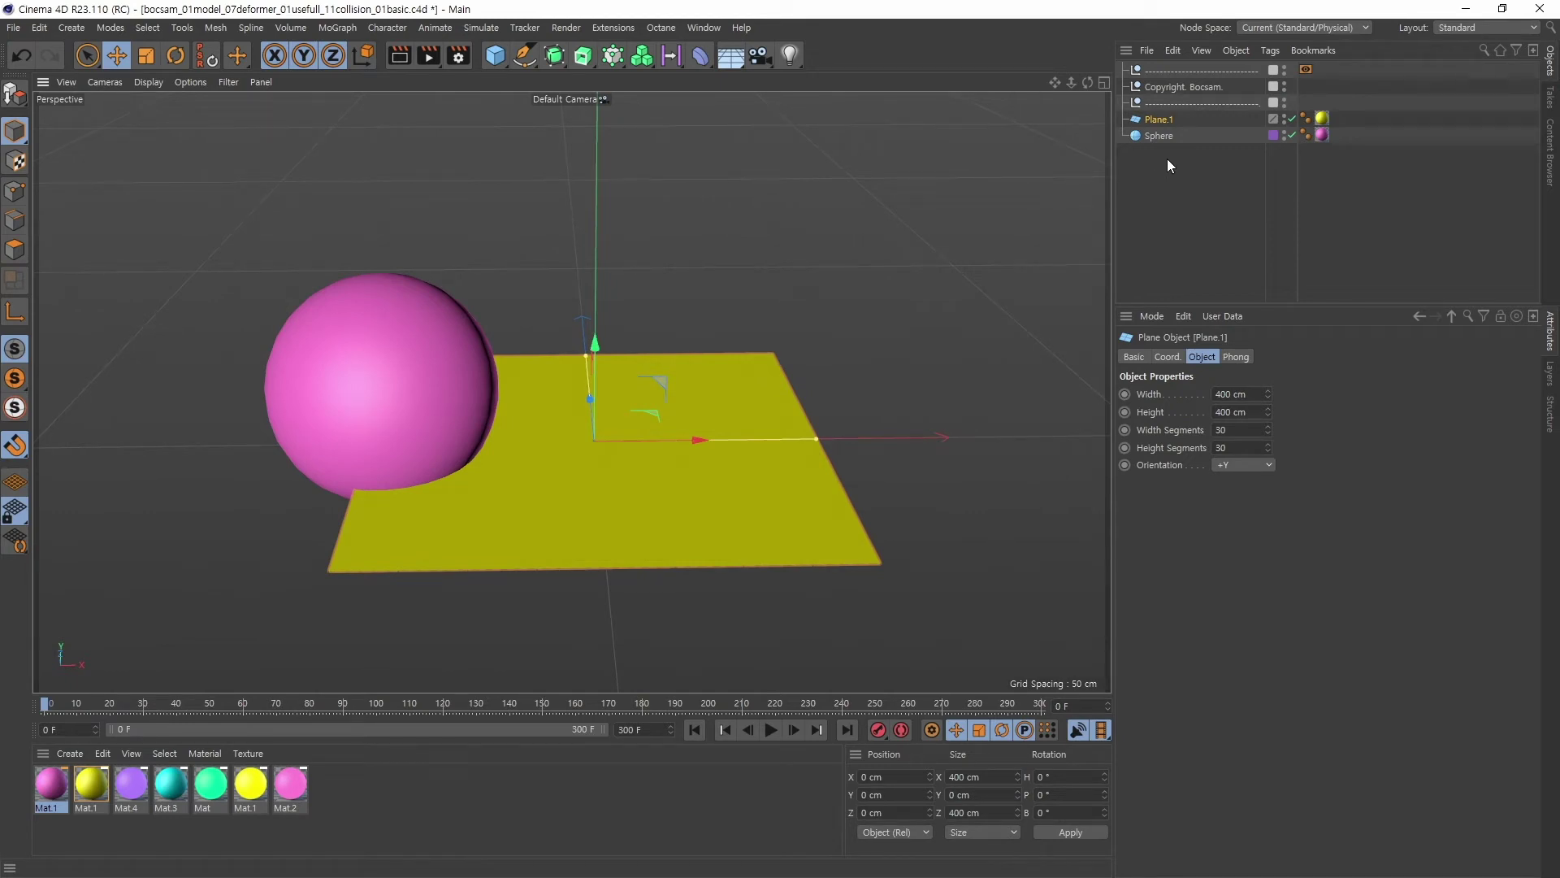
- Select the sphere and play its animation across the plane
left_click(1158, 137)
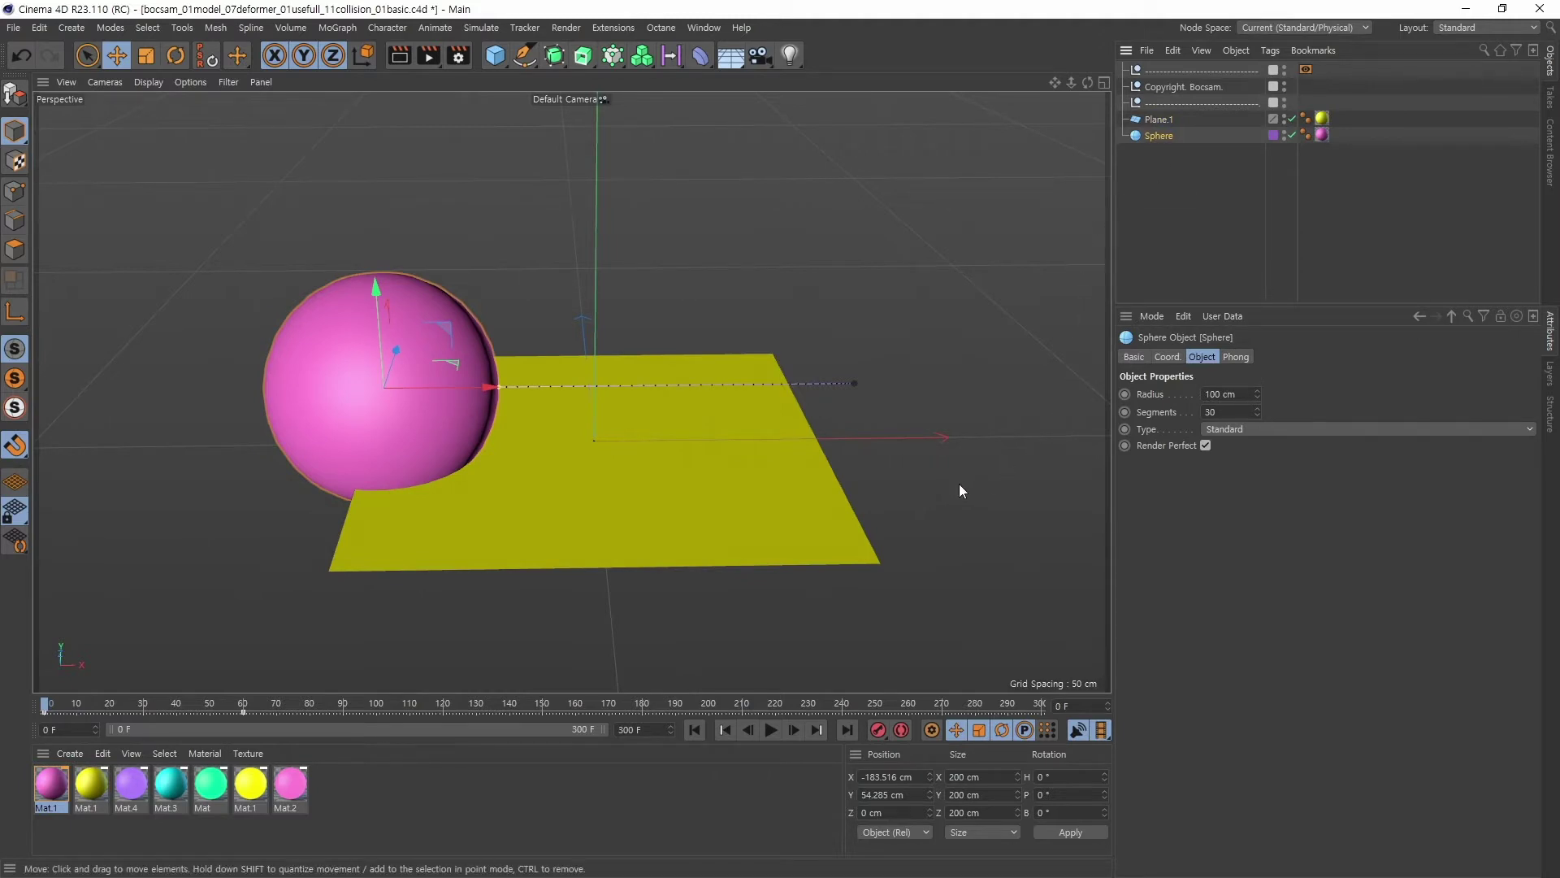
left_click_drag(923, 508, 822, 435, "alt")
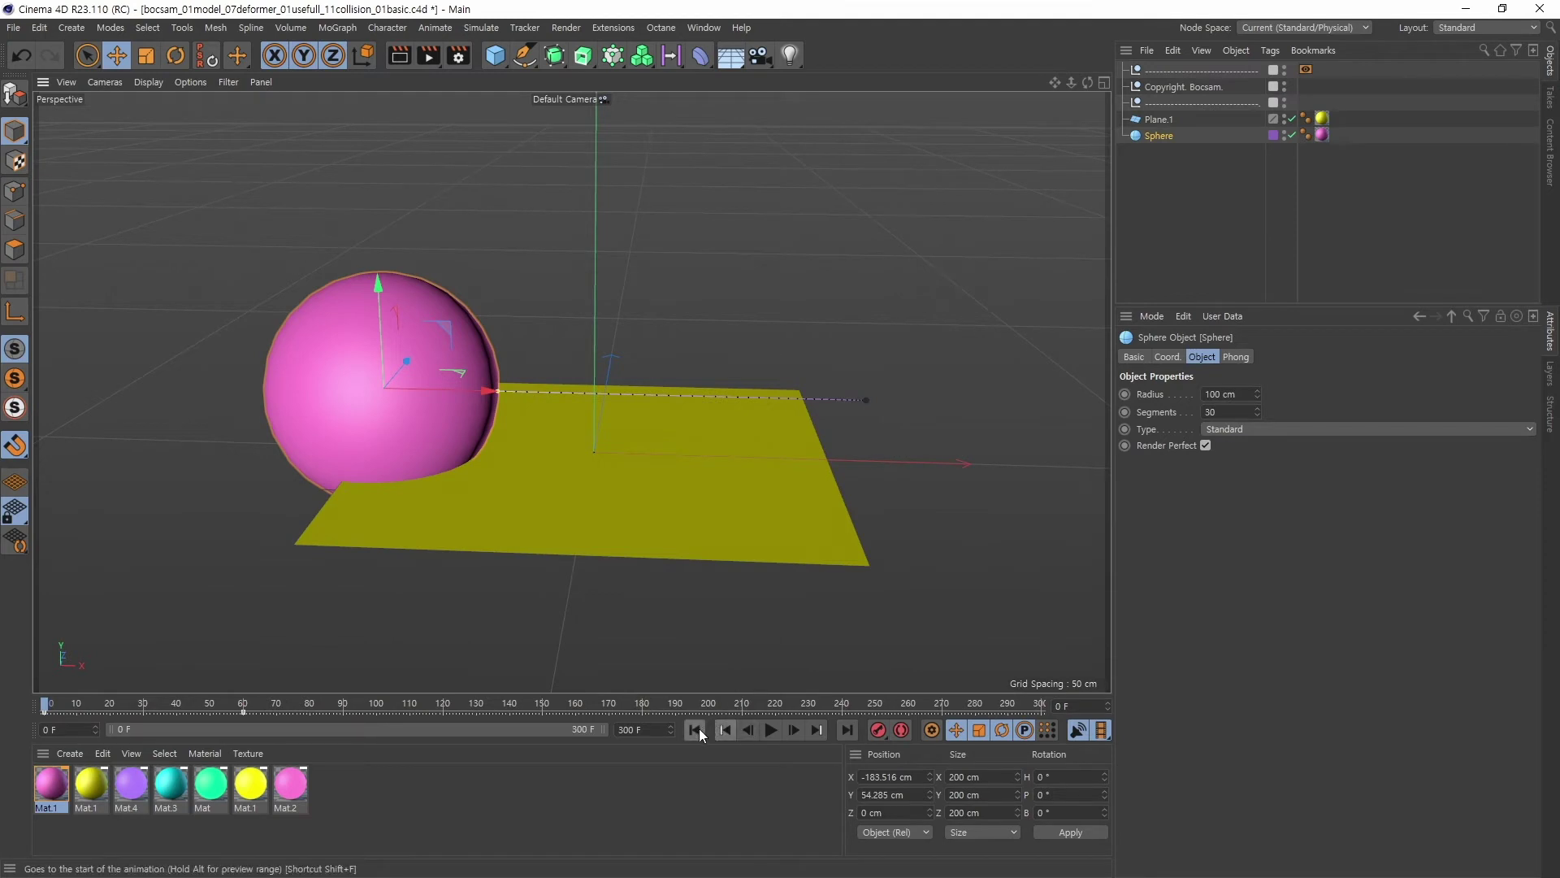
left_click(772, 729)
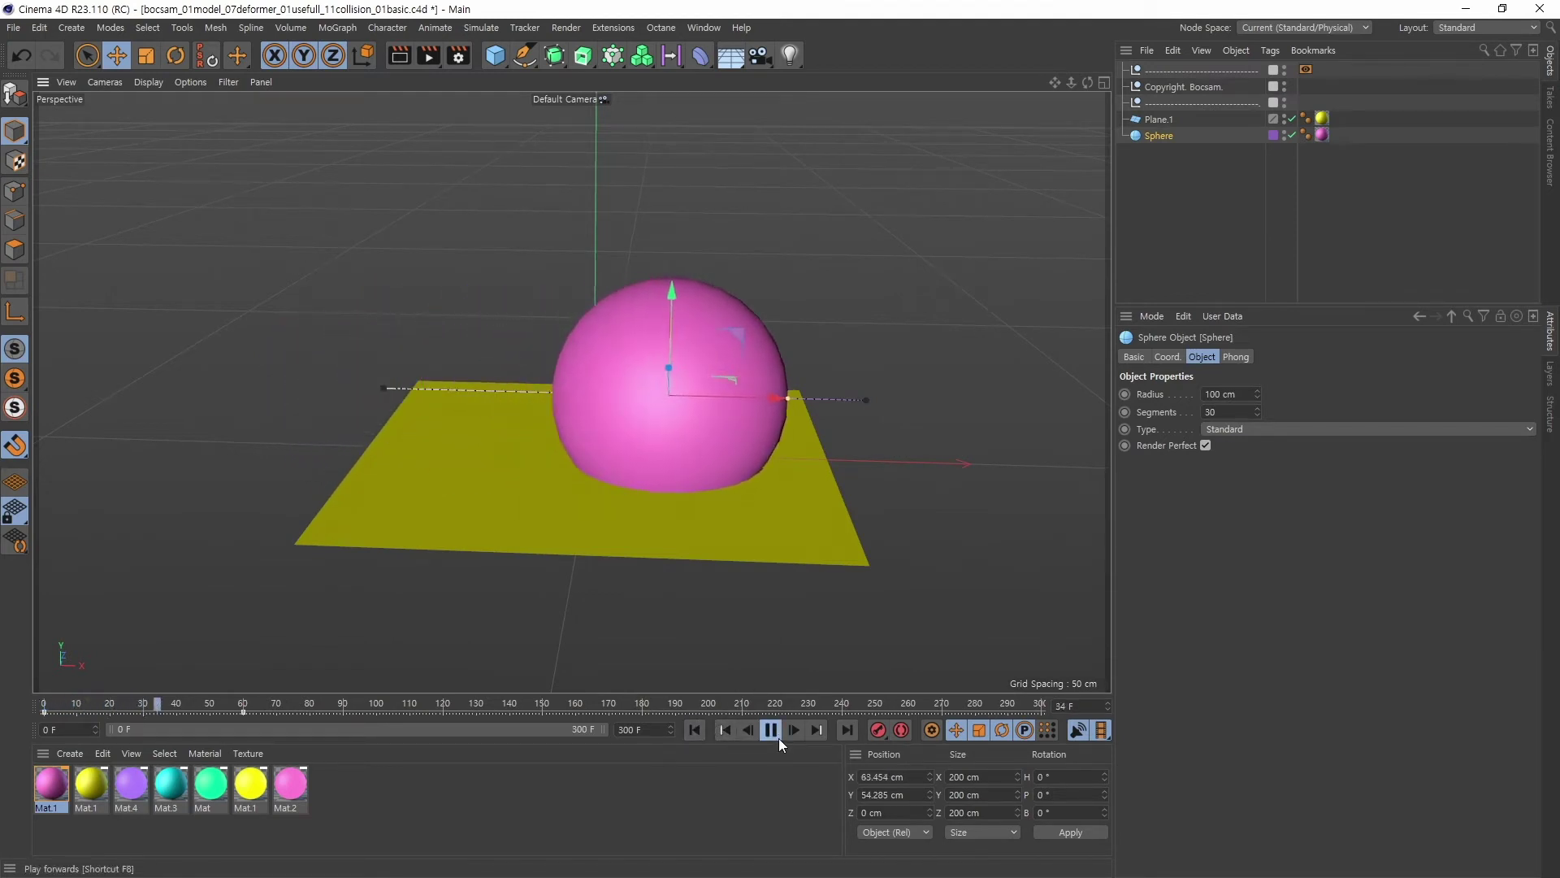
left_click(772, 730)
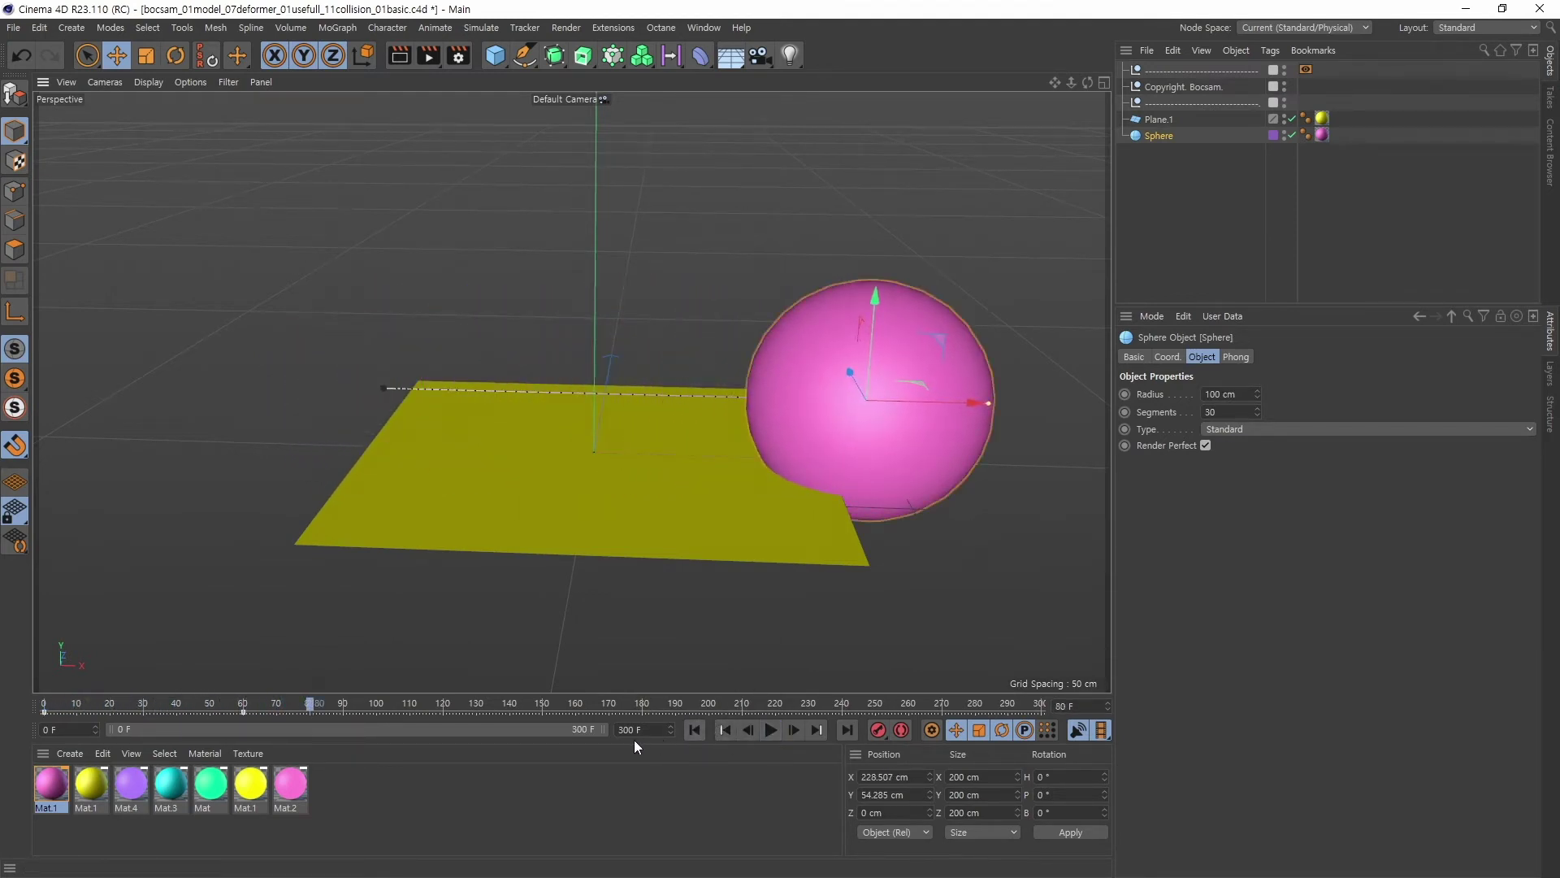
- Set the timeline's end to frame 100, play the sphere's animation from the start and return to frame 0
double_click(655, 725)
type("100")
key("Return")
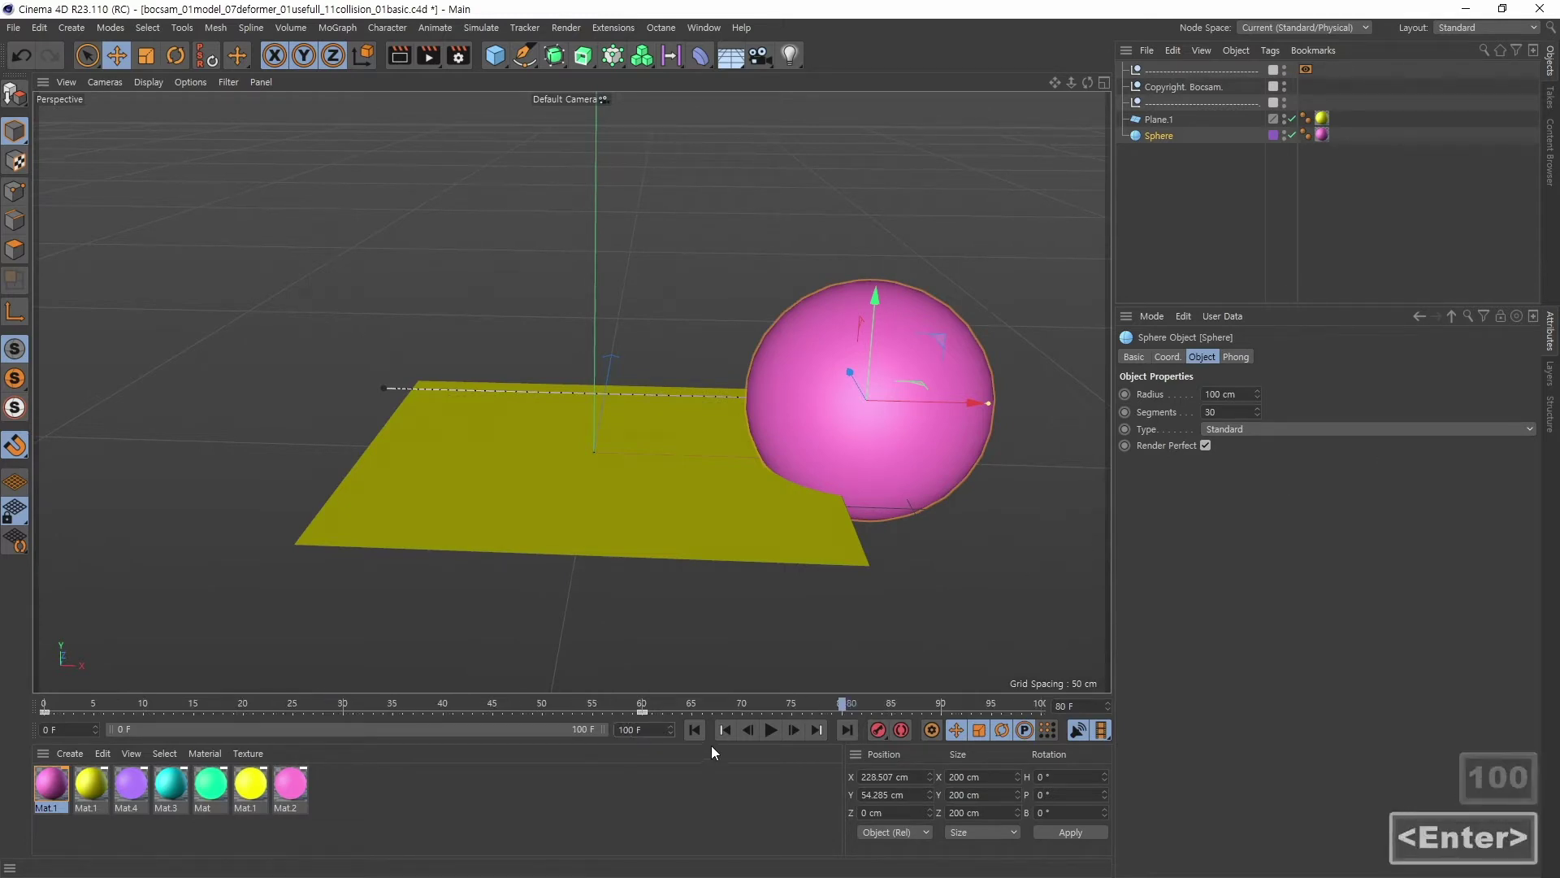
left_click(695, 729)
left_click(770, 730)
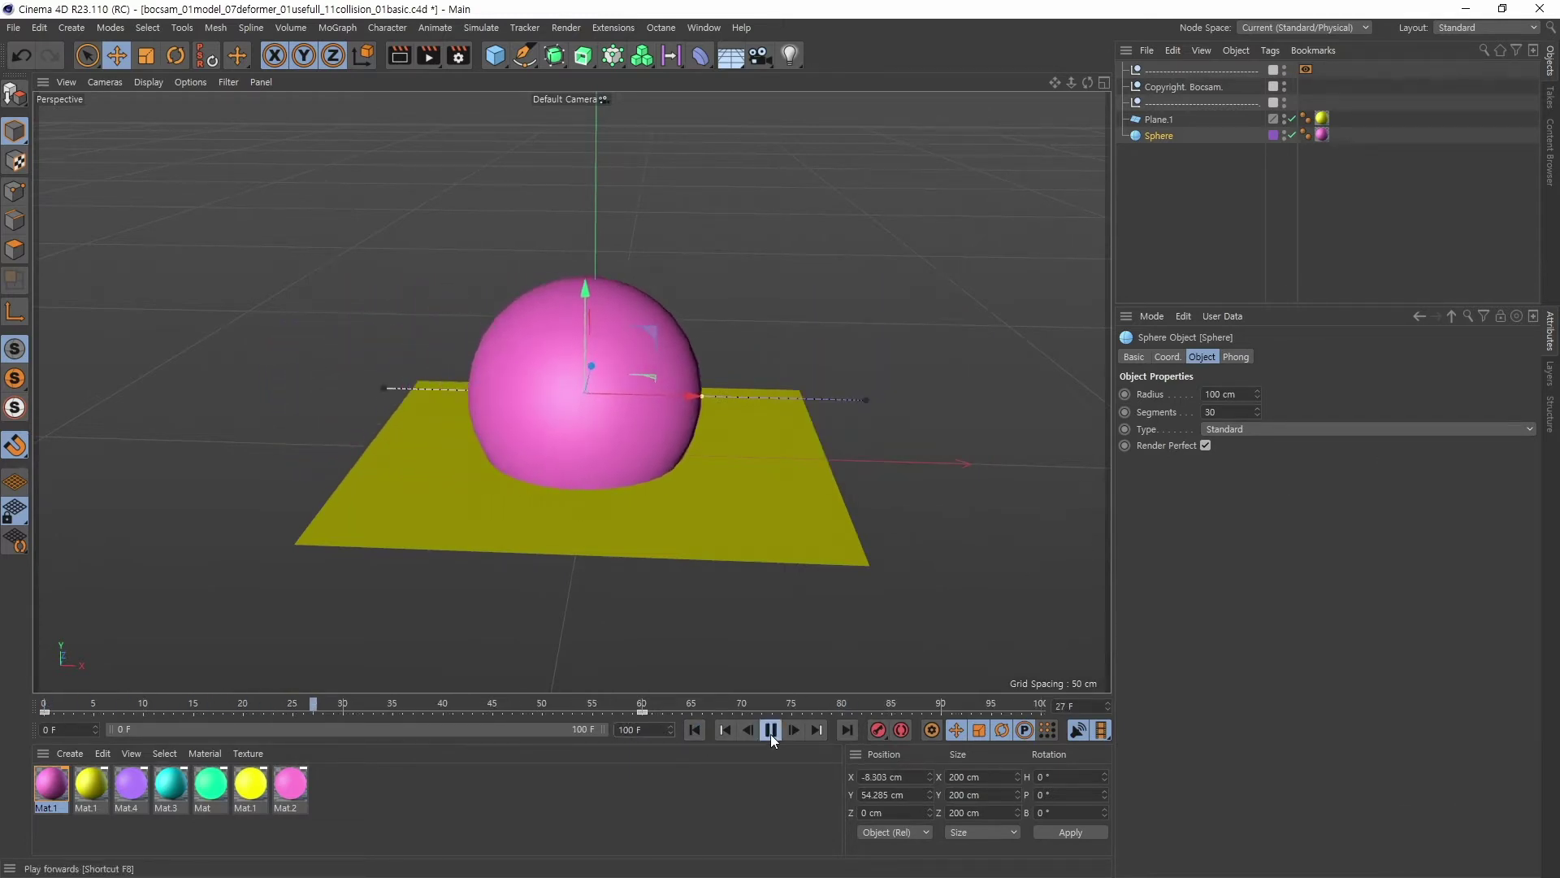
left_click(772, 730)
left_click(696, 729)
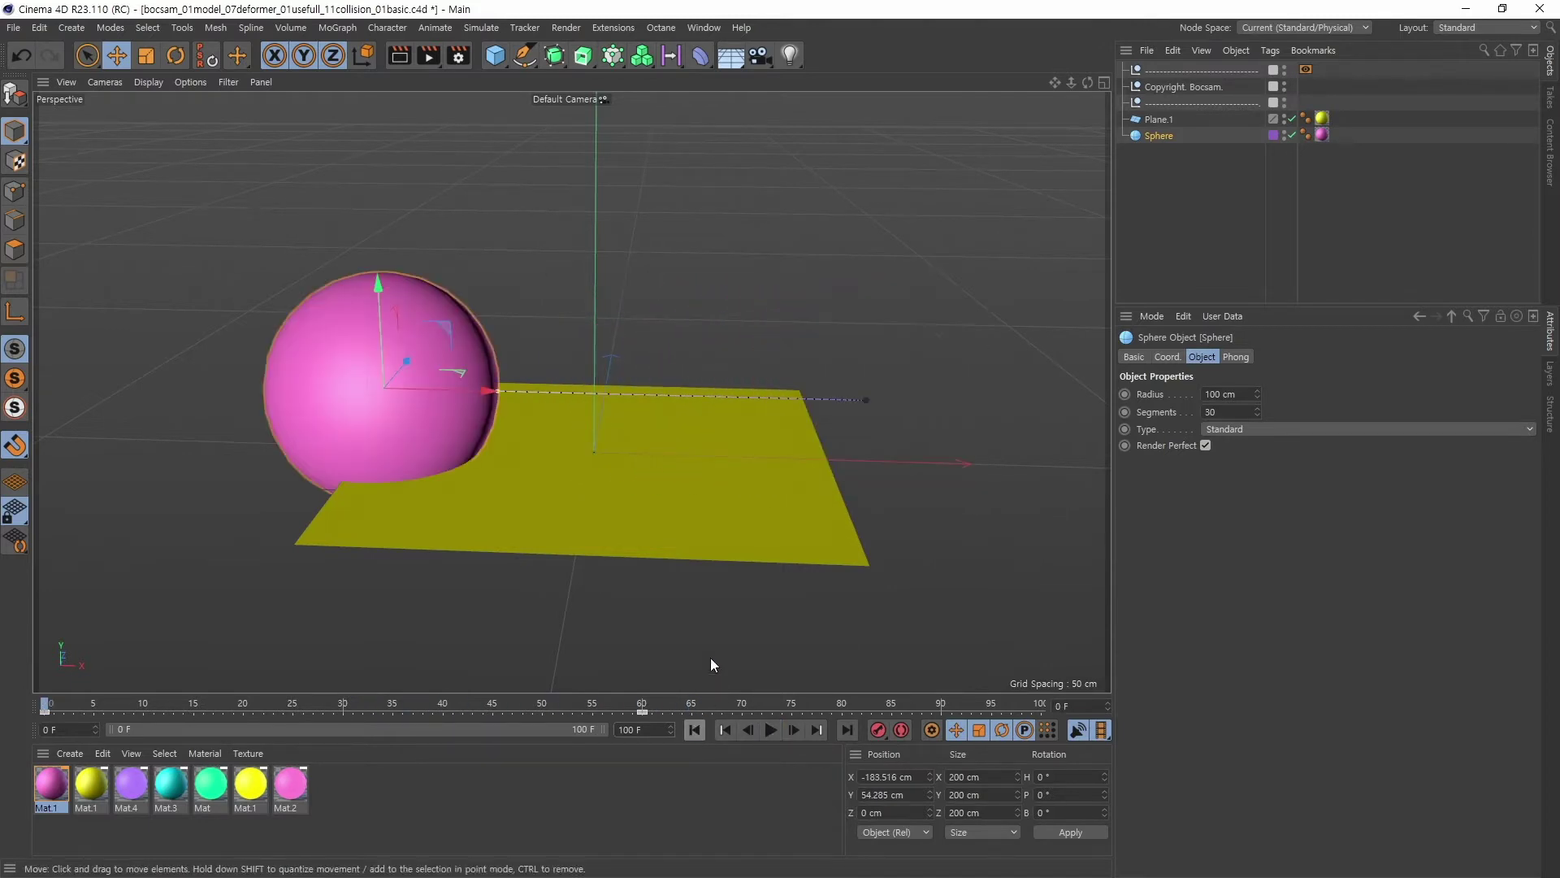
- Try adding a Collision deformer directly as a child of Plane.1 and delete it again
left_click_drag(747, 548, 655, 533, "alt")
right_click_drag(655, 533, 701, 518, "alt")
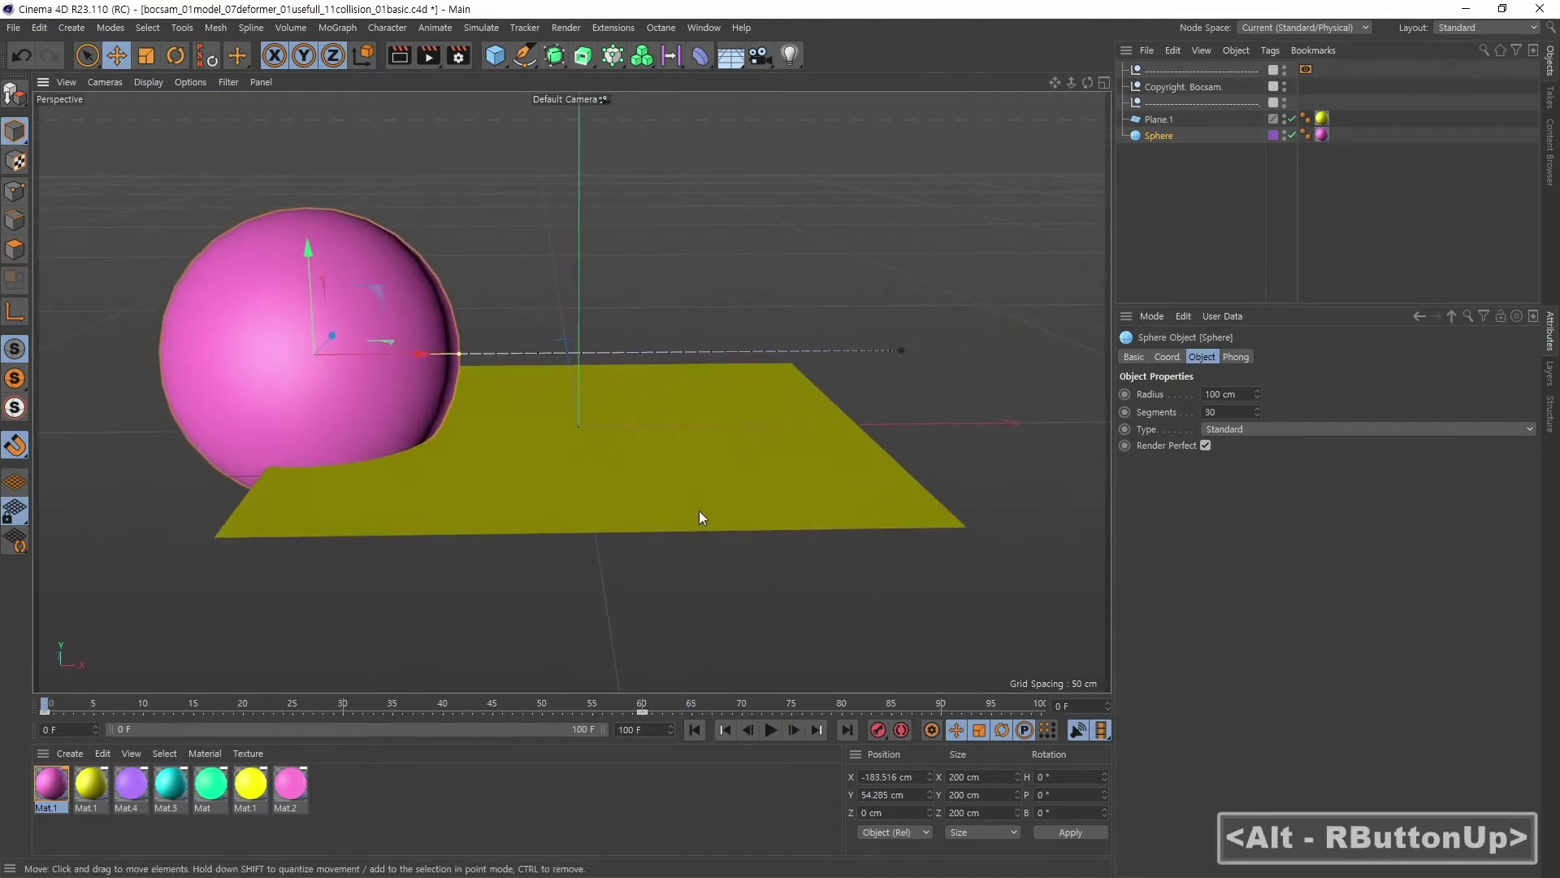
left_click_drag(719, 577, 709, 559, "alt")
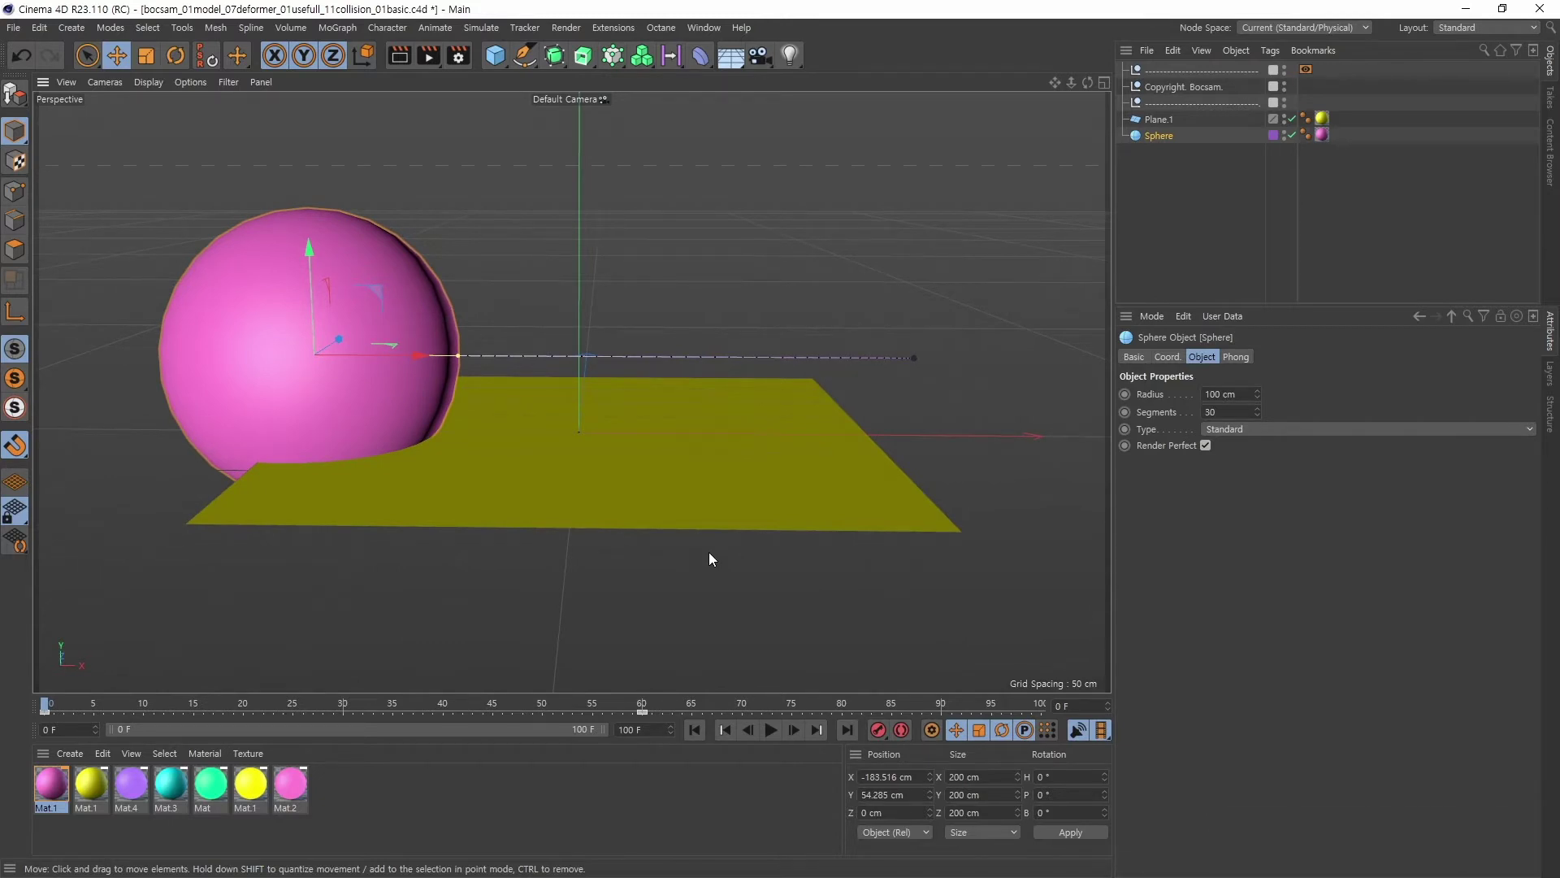
left_click(1159, 119)
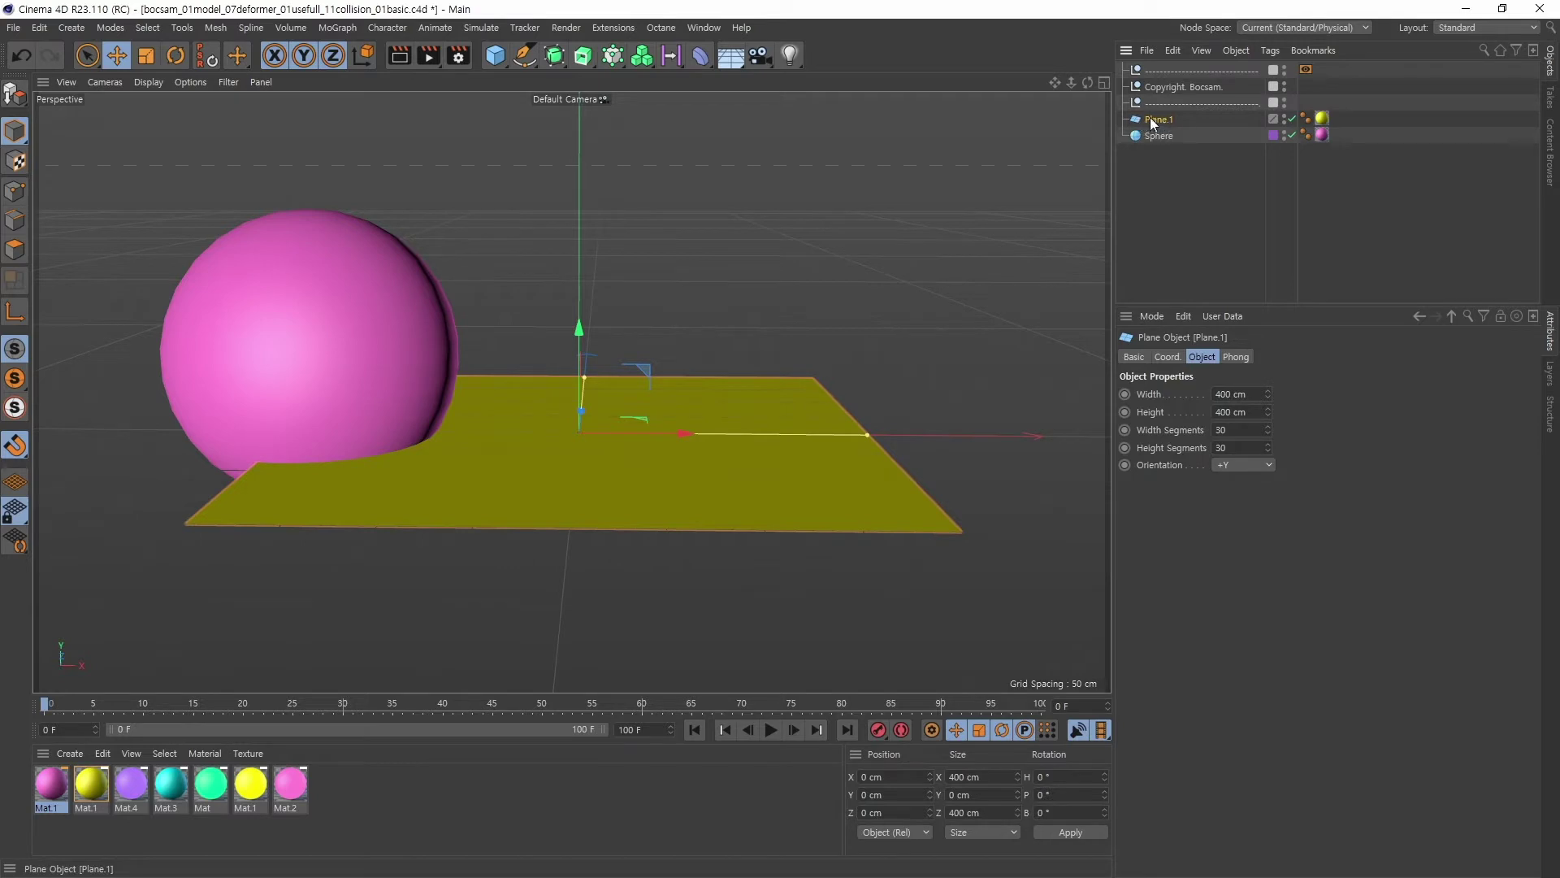
left_click(701, 57)
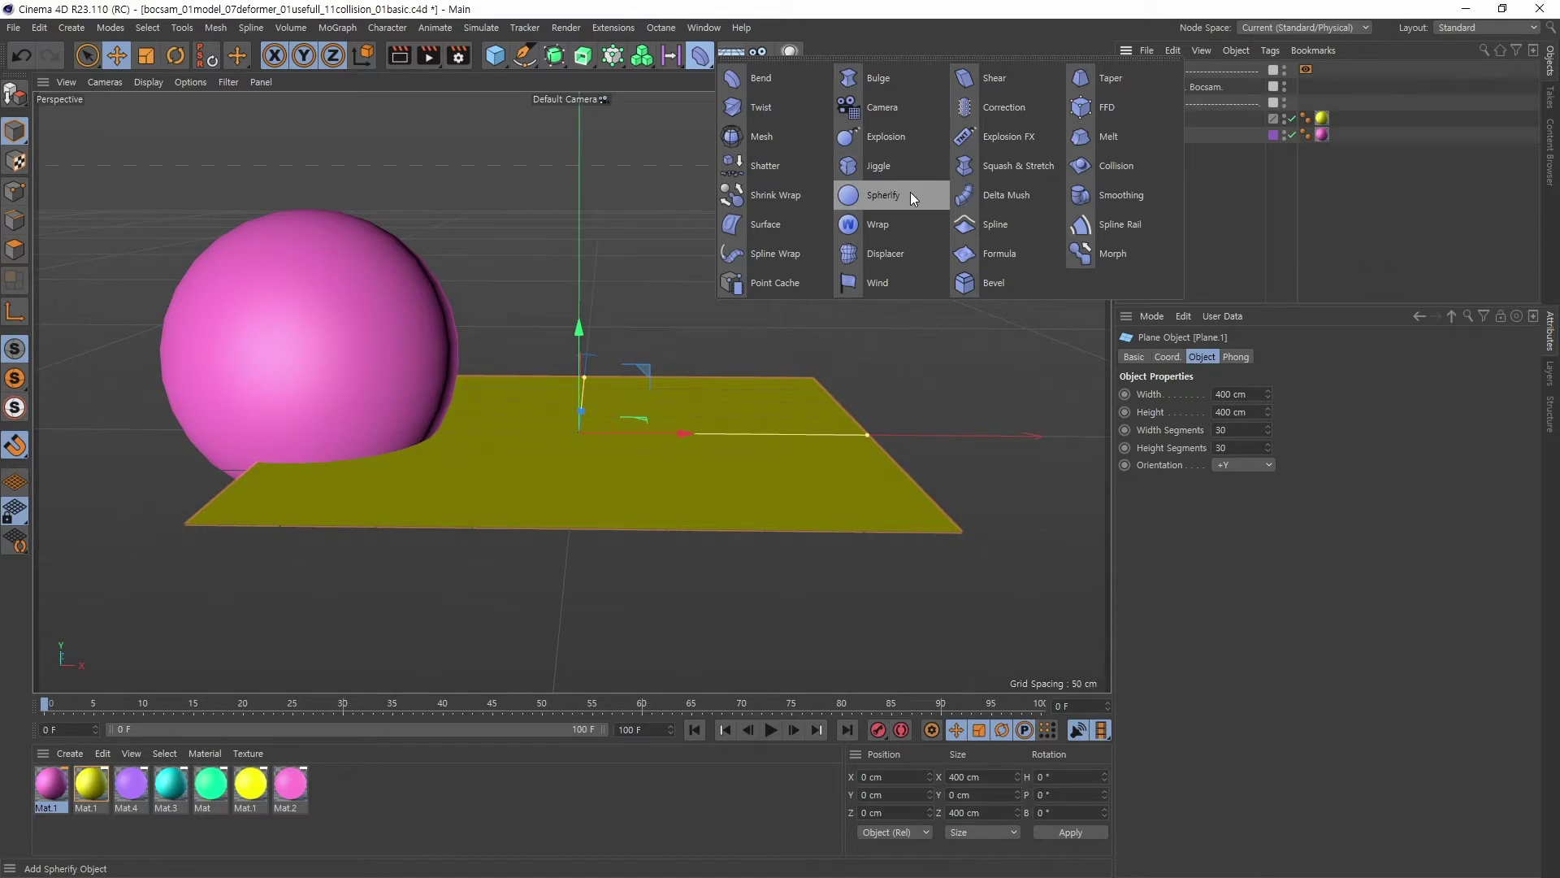
key("shift")
left_click(1090, 169, "shift")
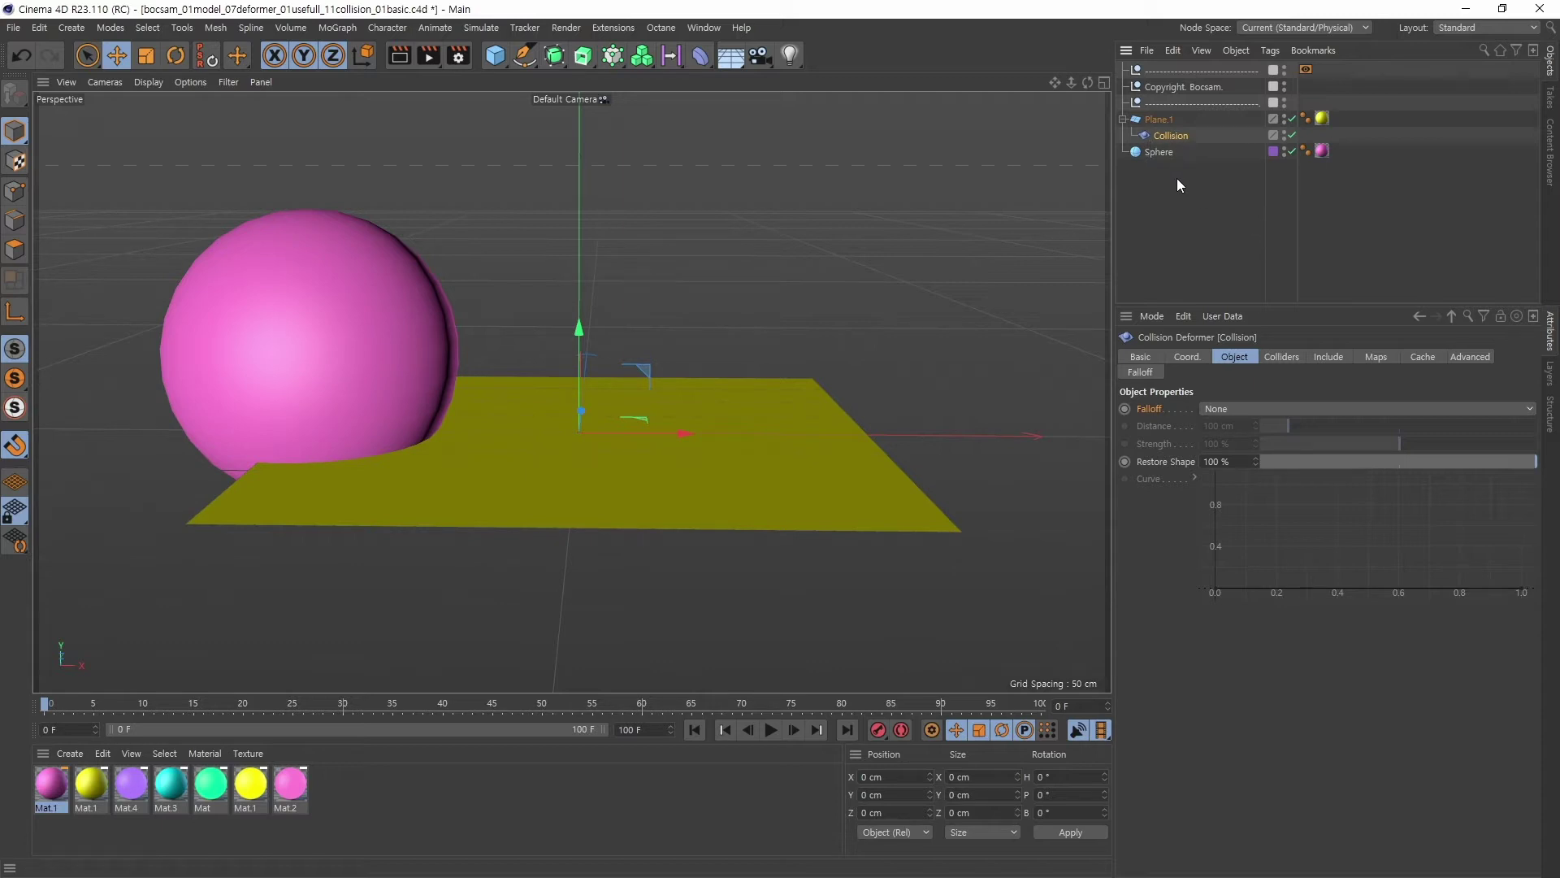
key("Delete")
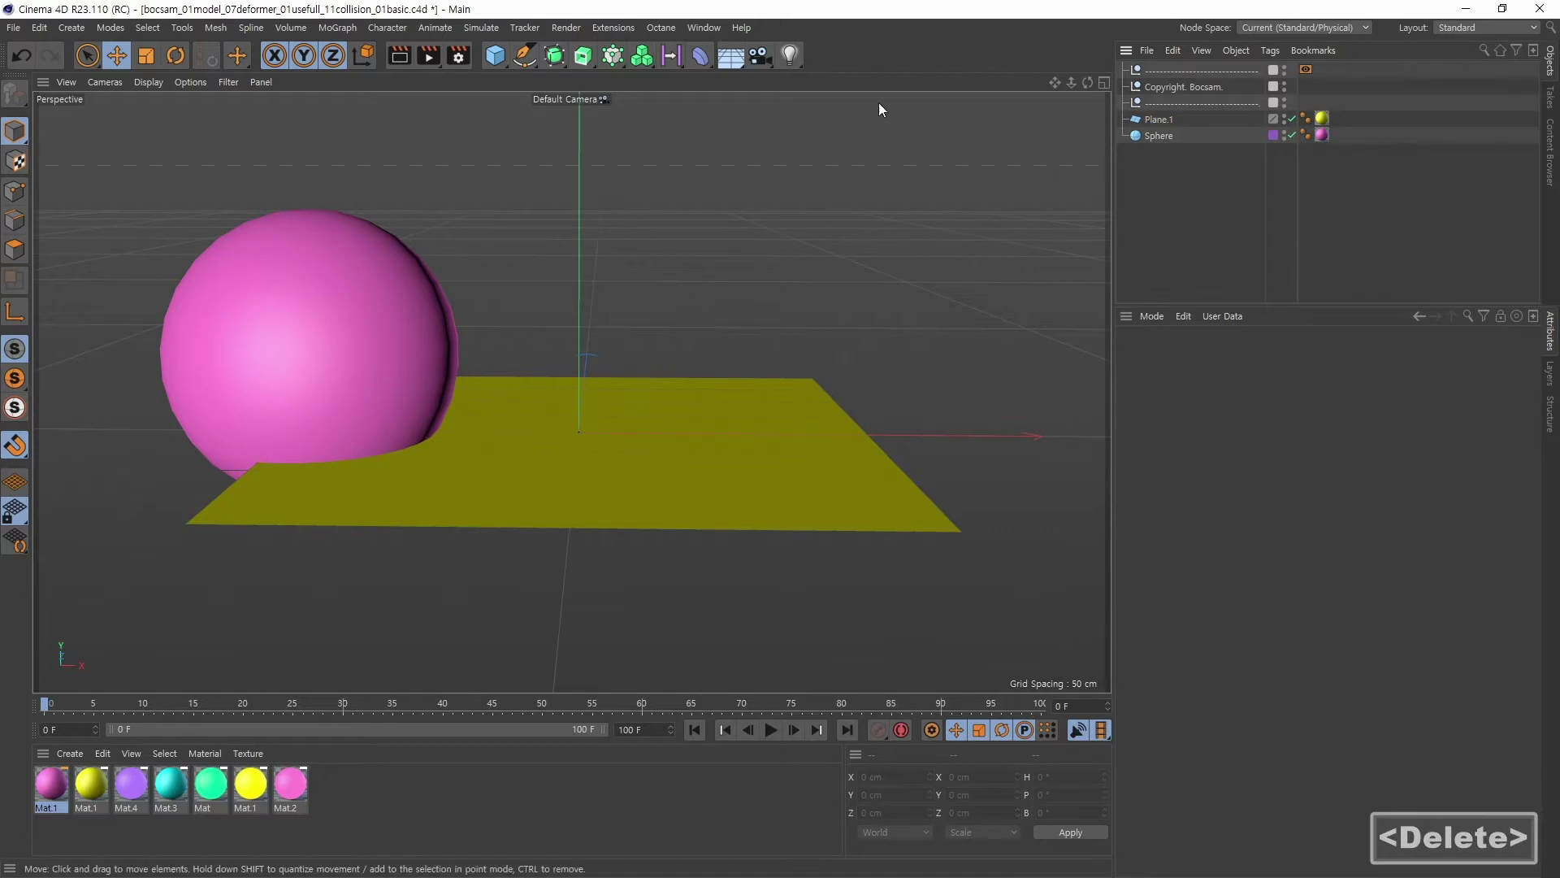
- Add a Collision deformer to the scene and make it a child of Plane.1
left_click(700, 56)
left_click(1120, 164)
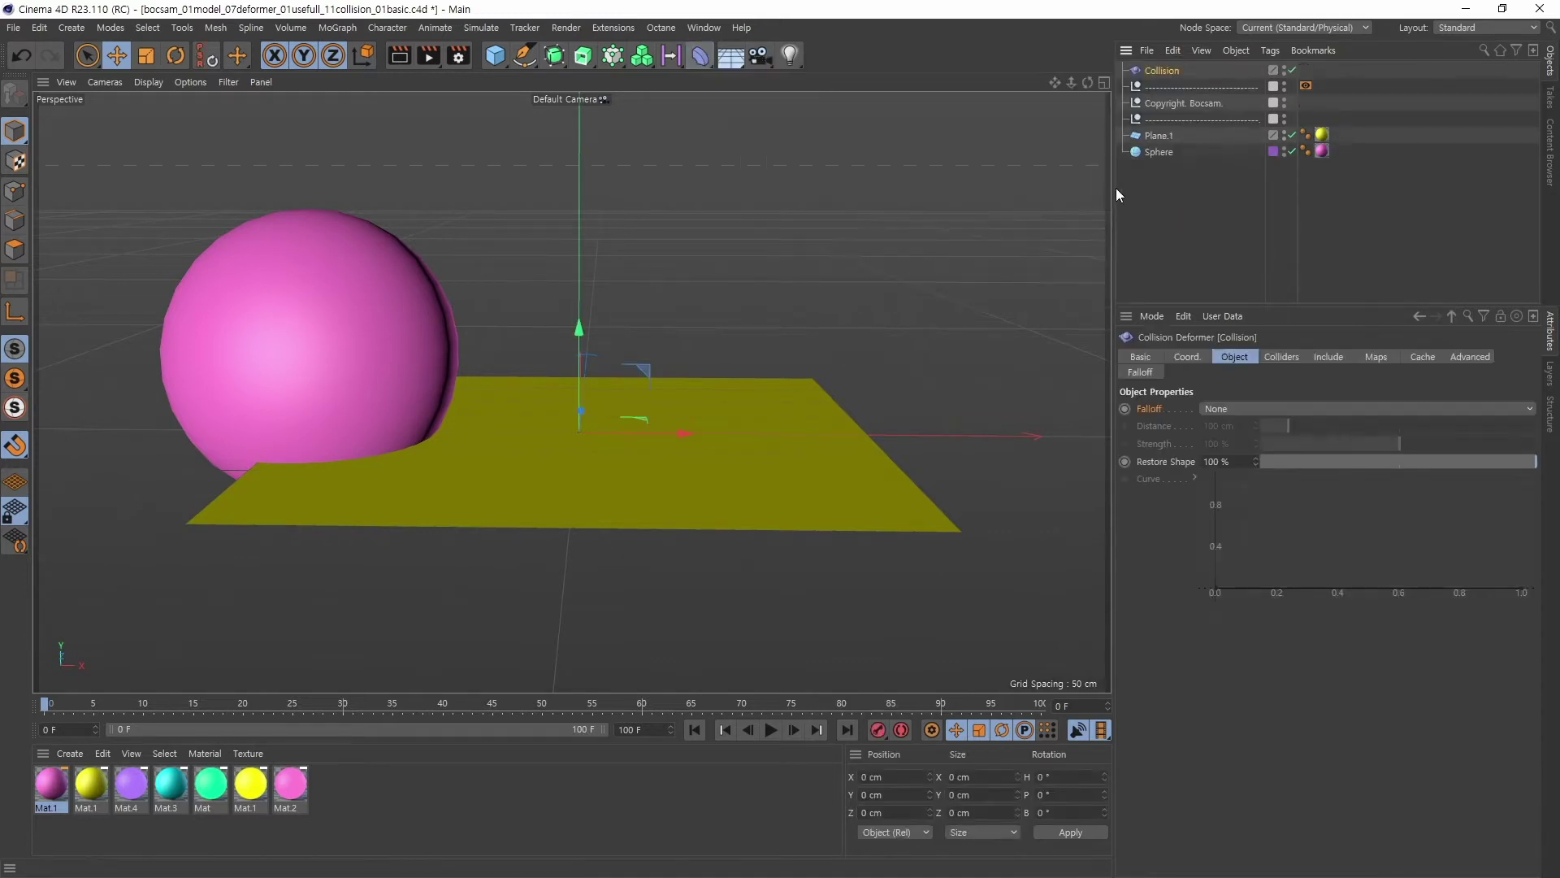
left_click_drag(1167, 75, 1158, 134)
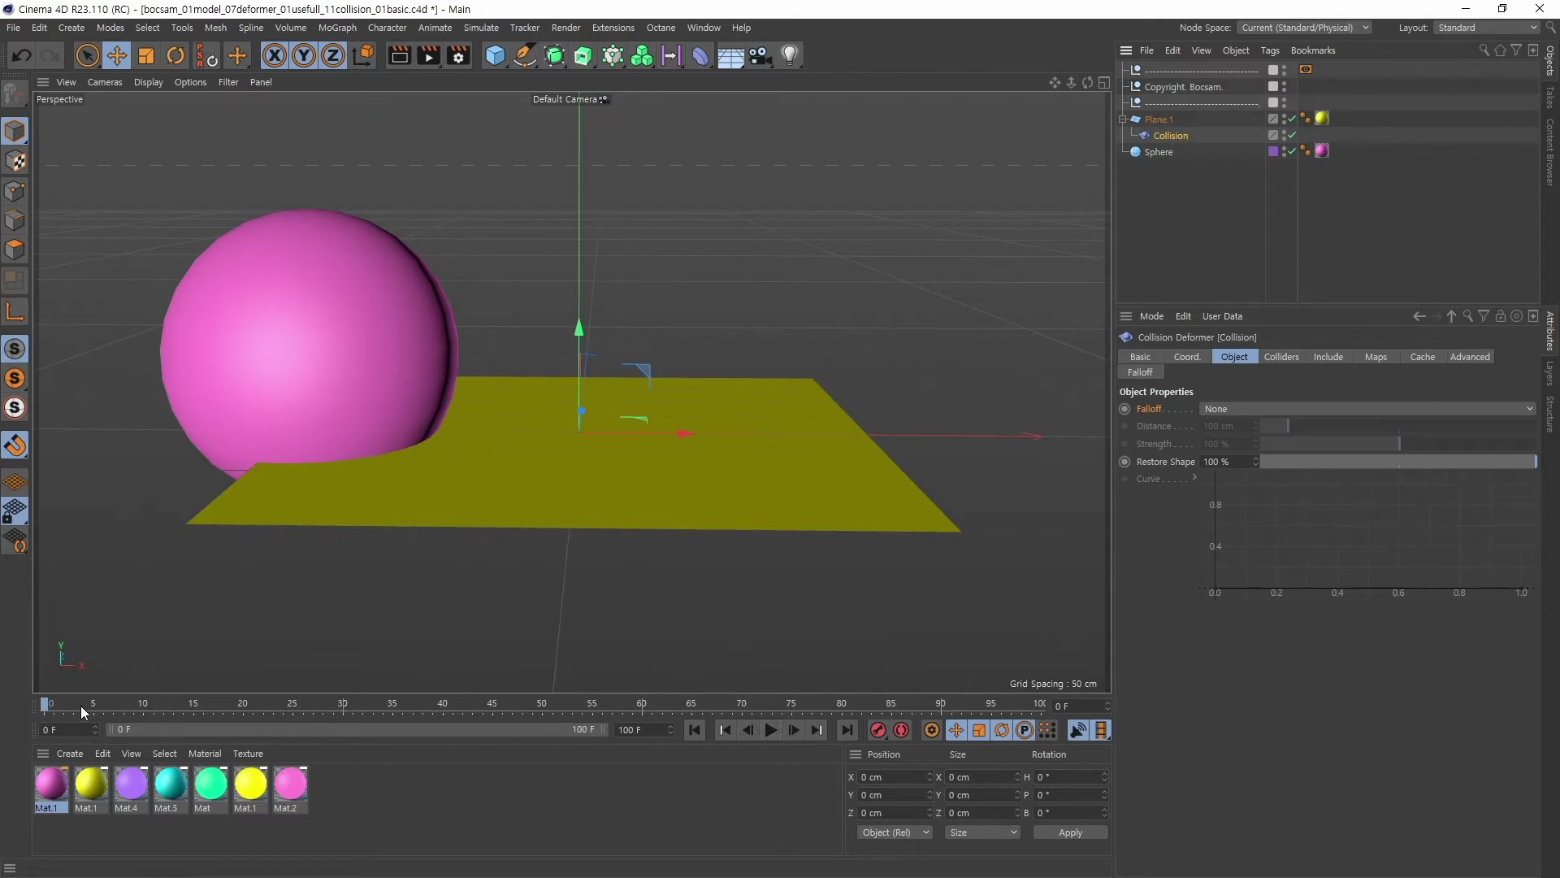
- Go to frame 20 and add the Sphere to the Collision deformer's collider objects
left_click_drag(80, 704, 242, 701)
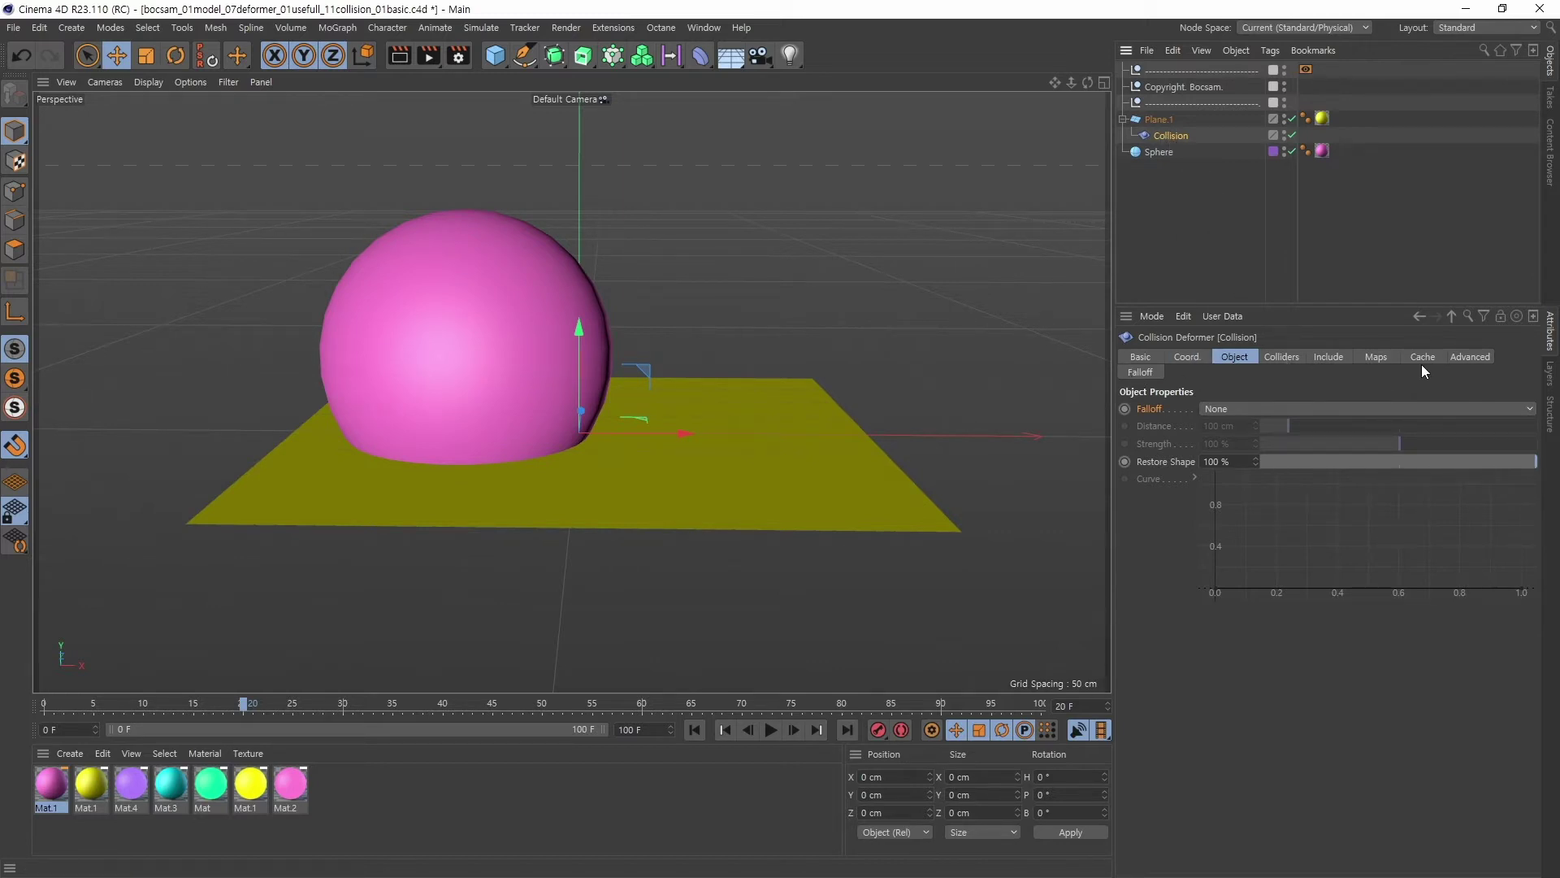
left_click(1284, 359)
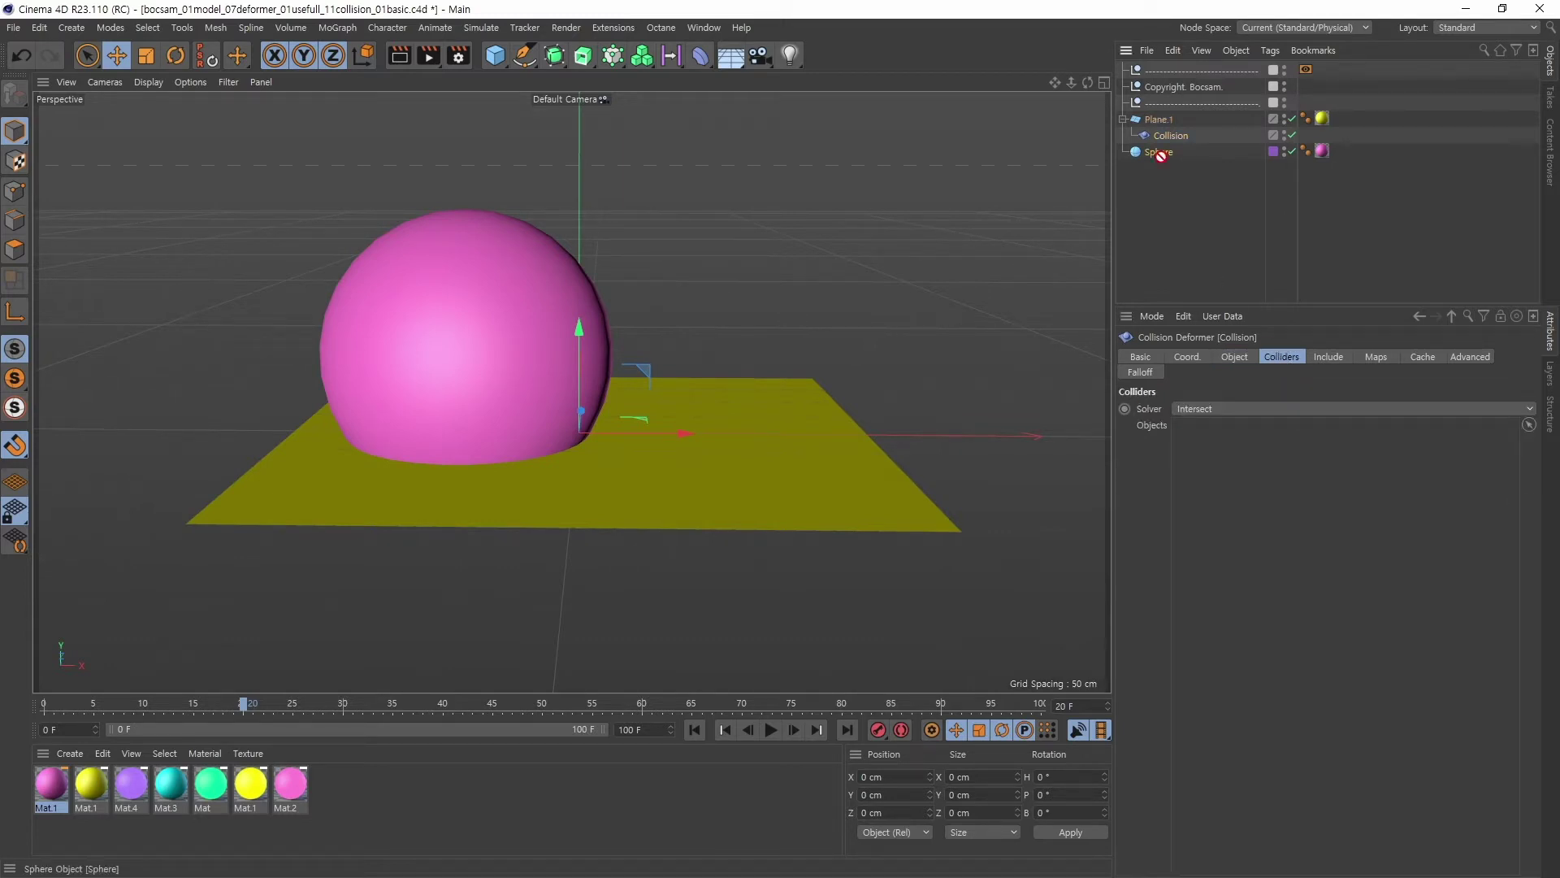
left_click_drag(1159, 152, 1265, 523)
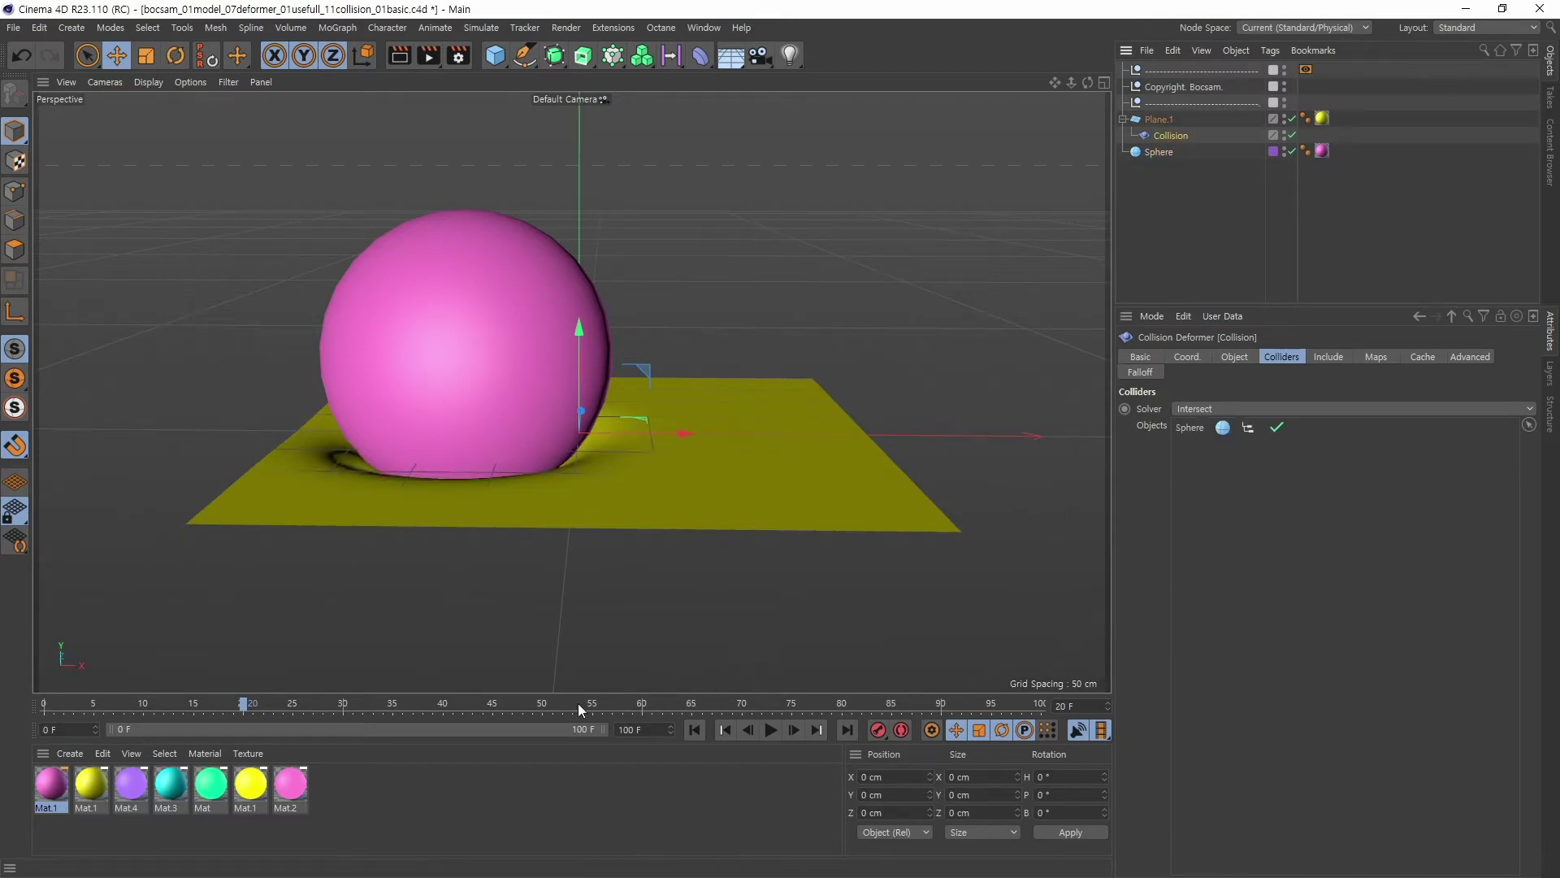
left_click_drag(652, 564, 626, 587, "alt")
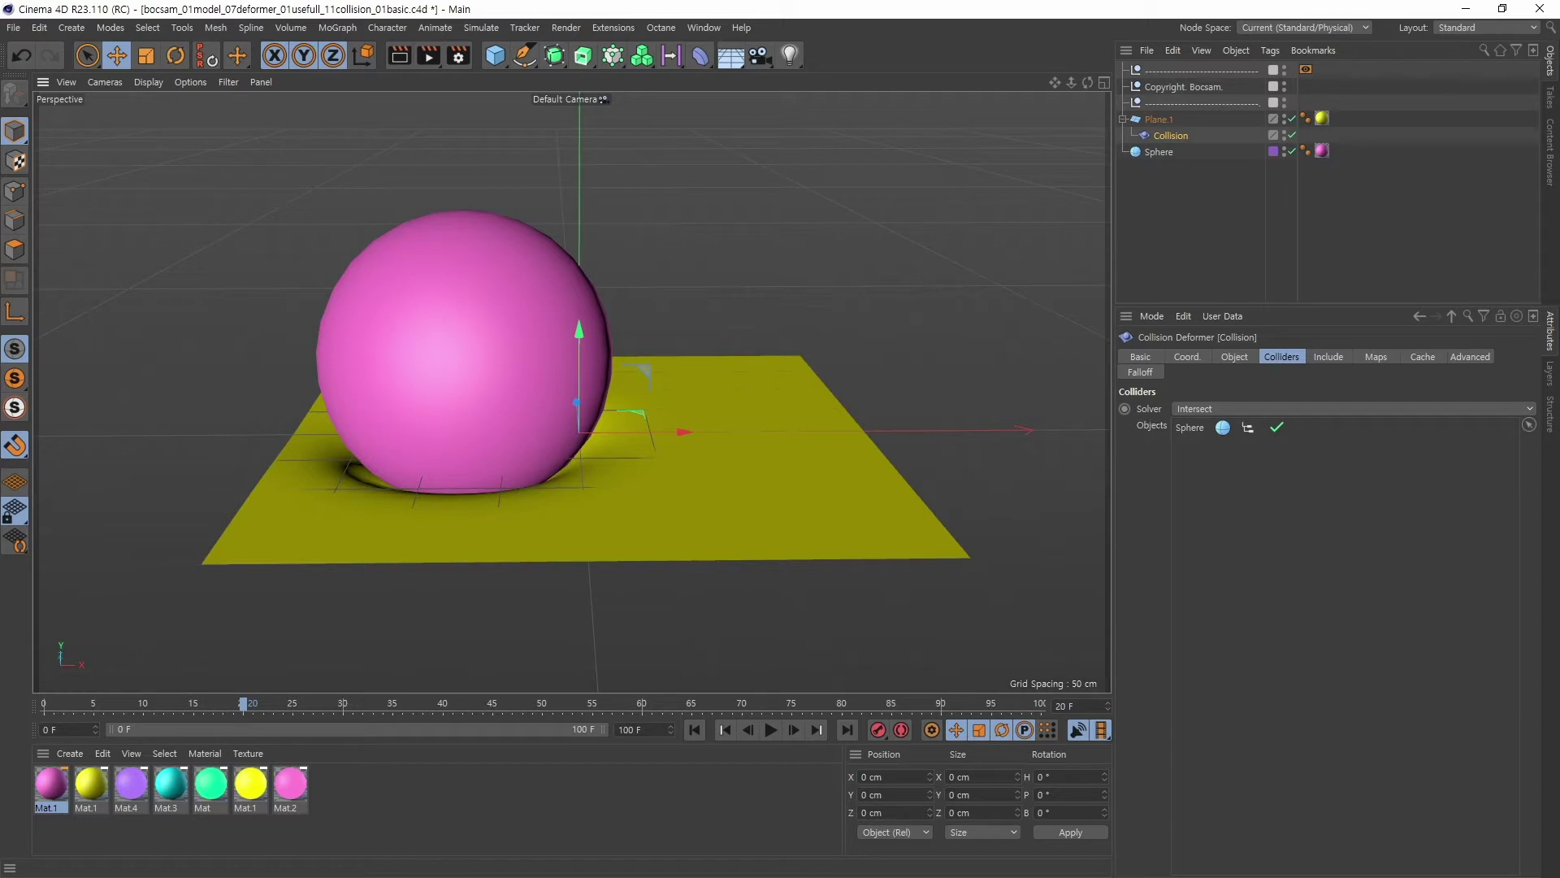
- Review the Collision deformer's collider solver options and choose Intersect
left_click(1520, 406)
left_click(1518, 408)
left_click(1518, 406)
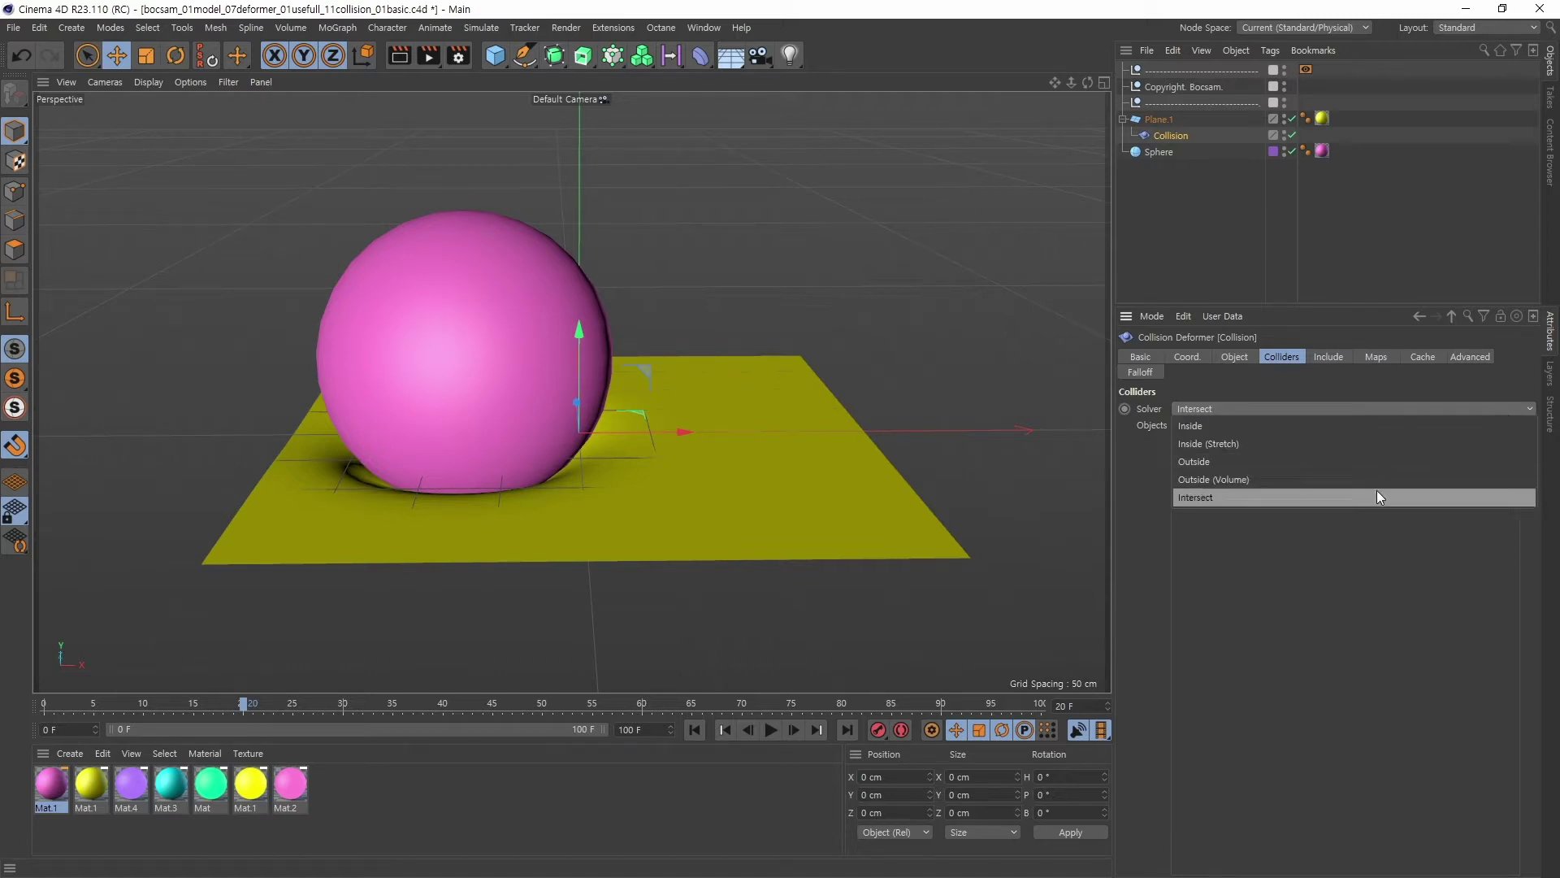
left_click(1377, 498)
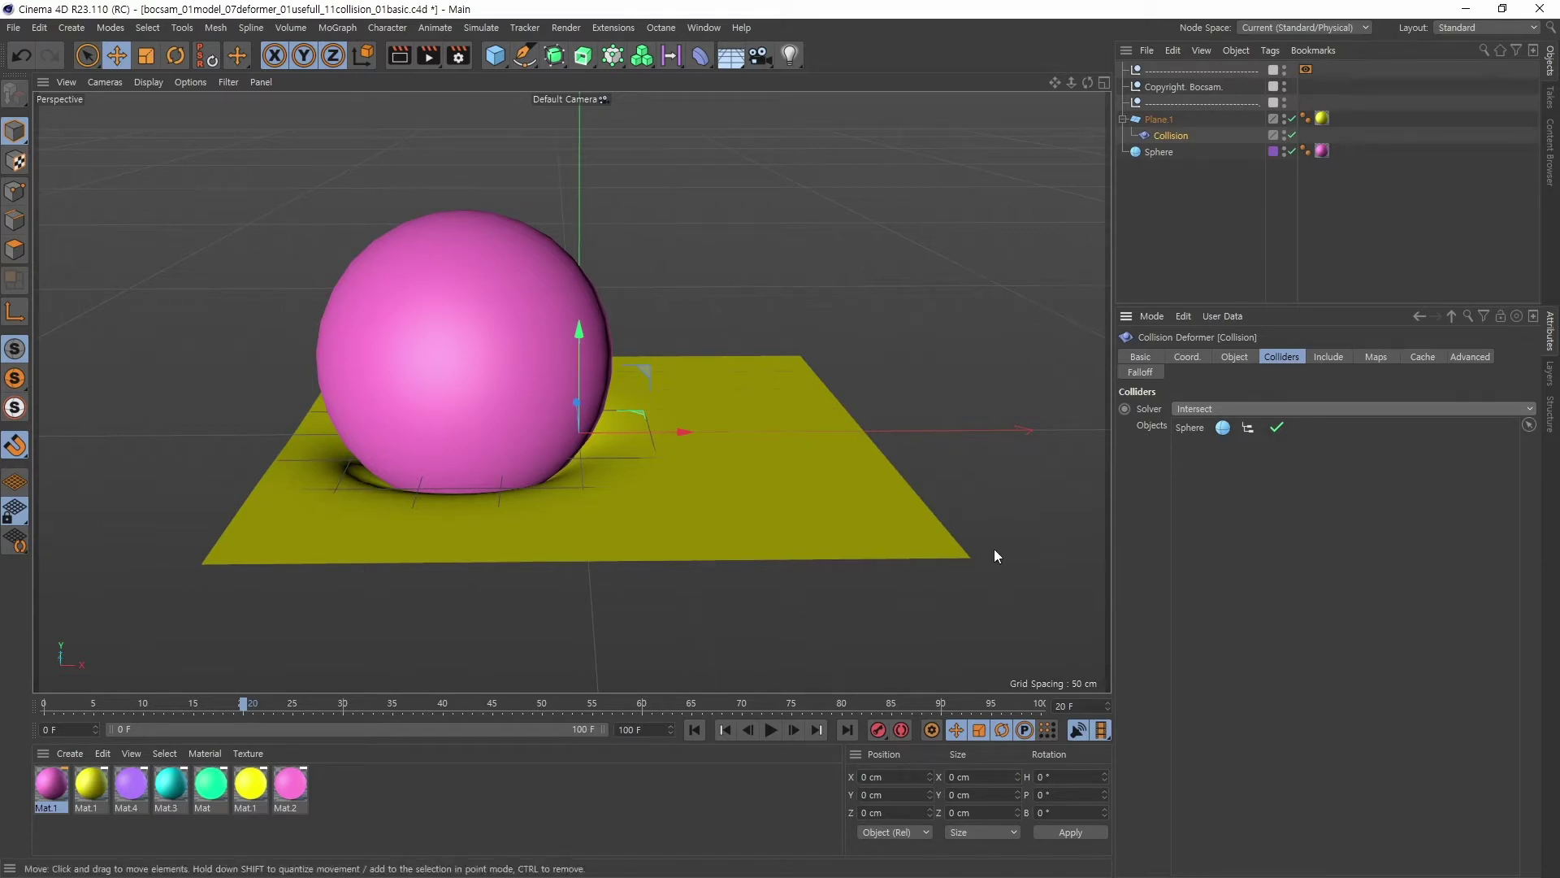
- Play the animation from the start to examine how the sphere dents the plane, and scrub back to frame 12
left_click_drag(850, 537, 816, 618, "alt")
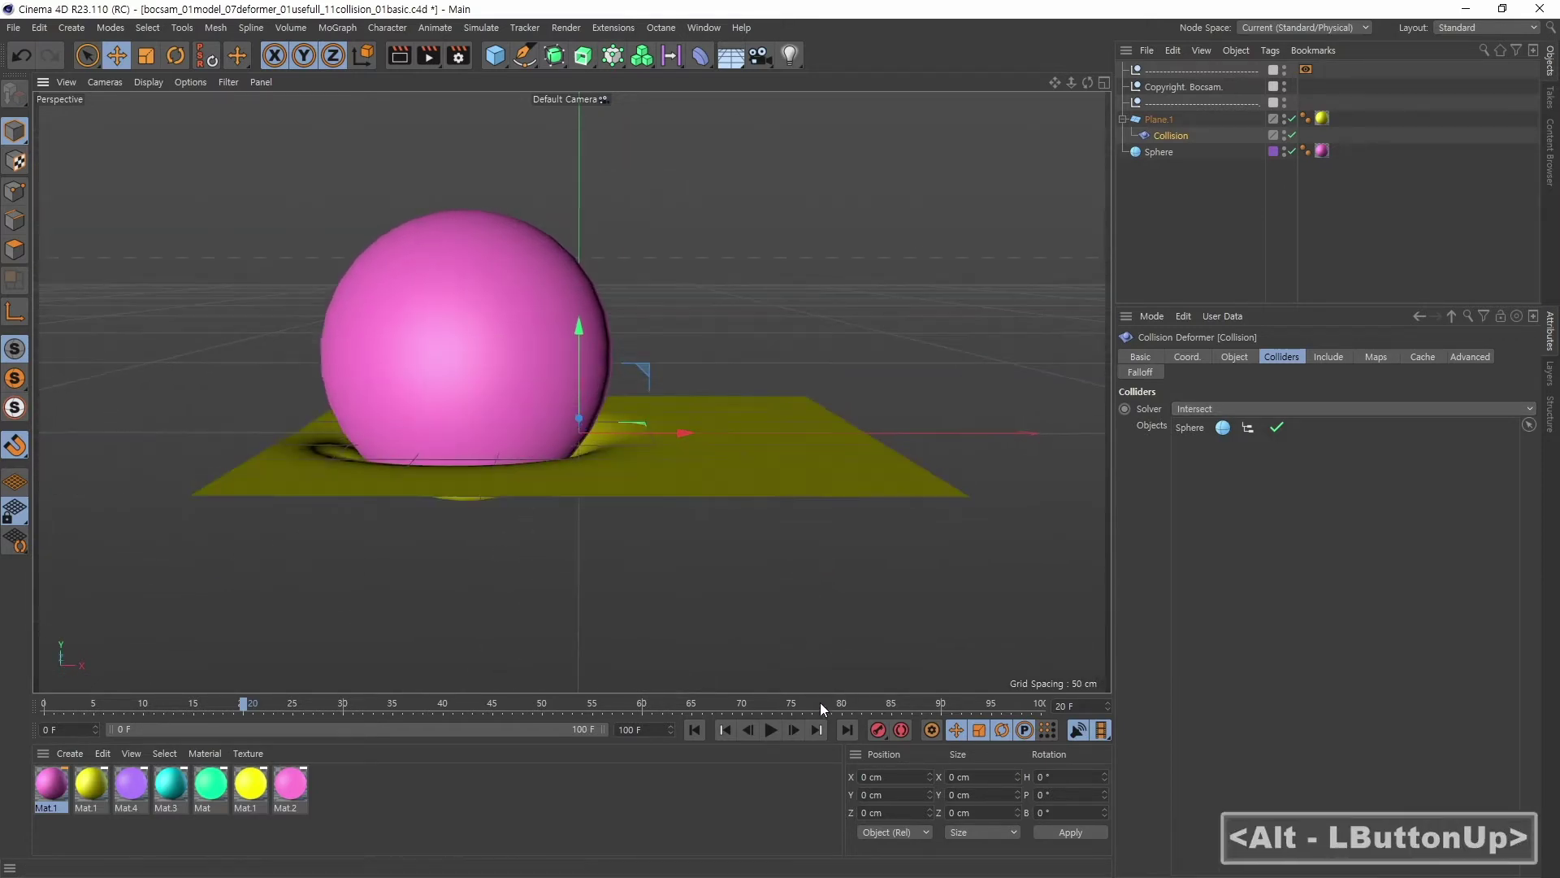
left_click(694, 729)
left_click(771, 730)
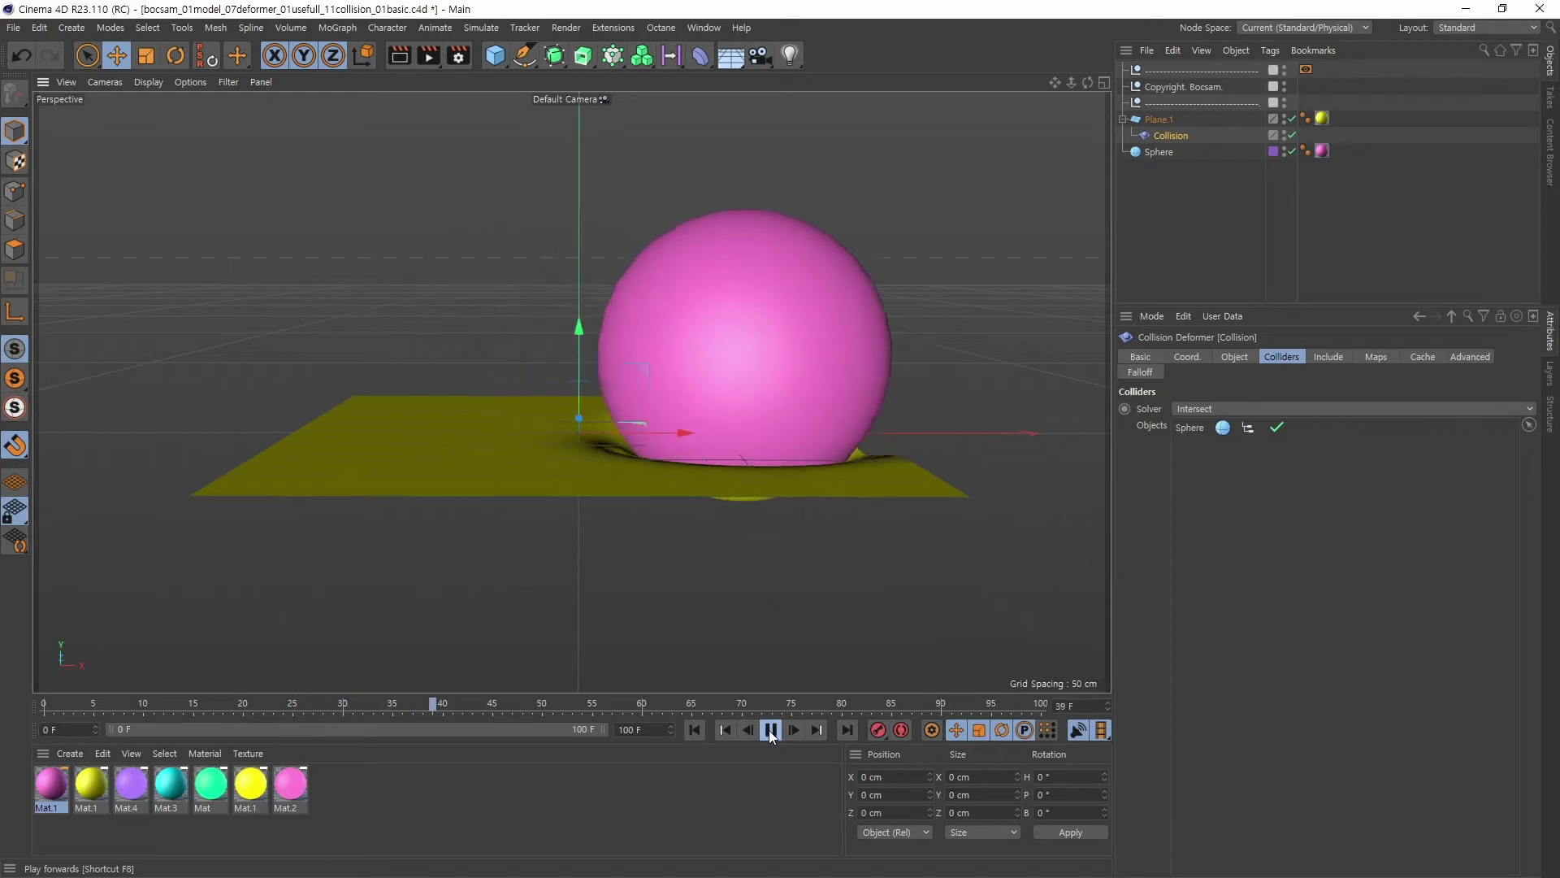
left_click(770, 730)
left_click_drag(759, 577, 755, 607, "alt")
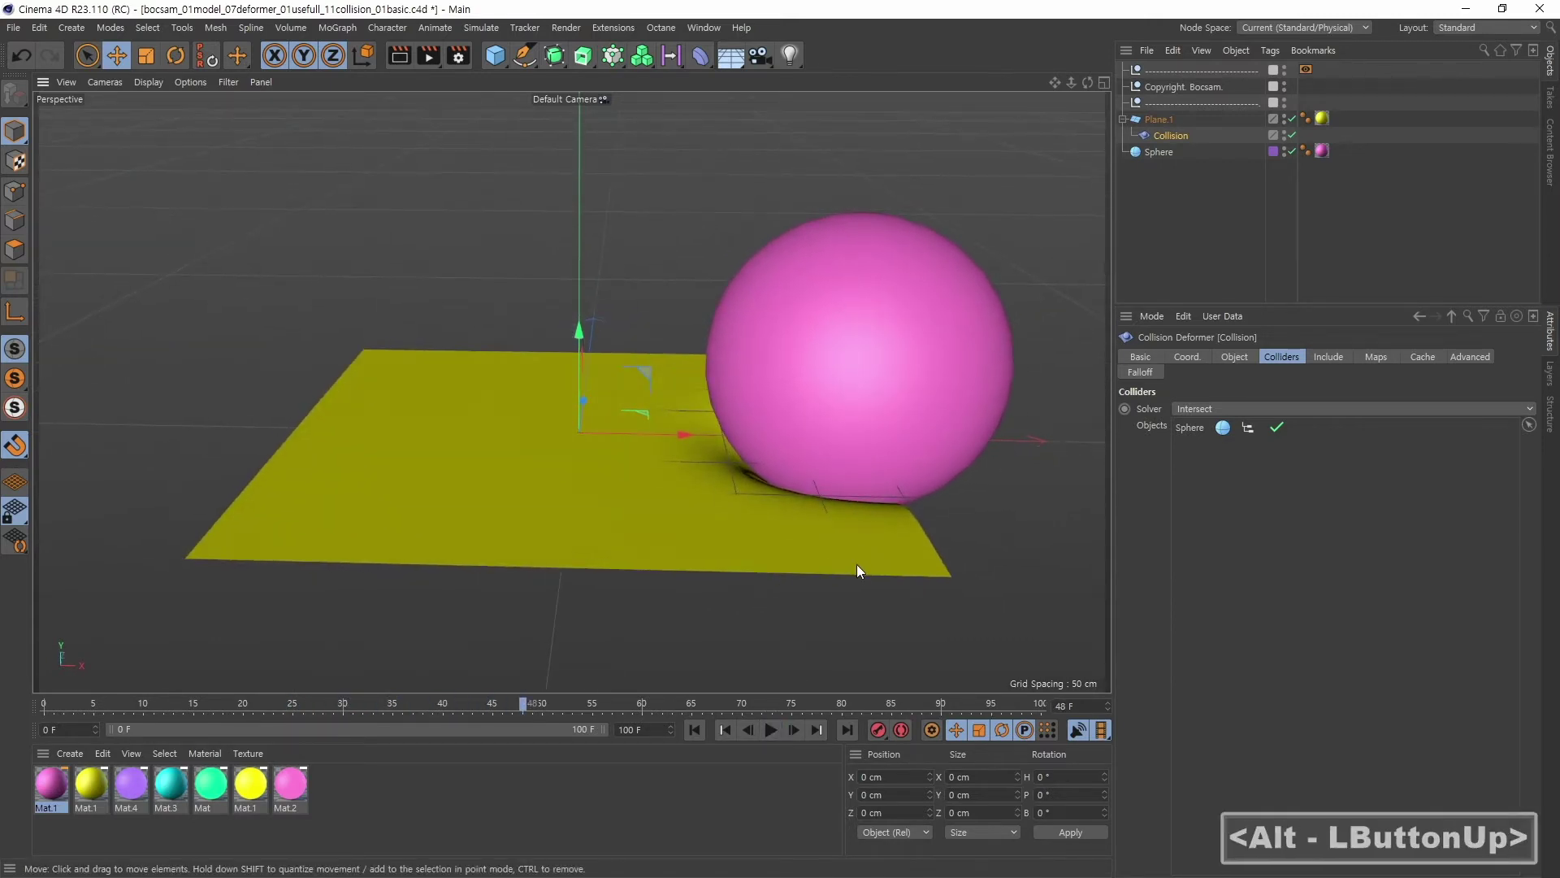
middle_click_drag(857, 564, 819, 563, "alt")
left_click_drag(819, 563, 822, 582, "alt")
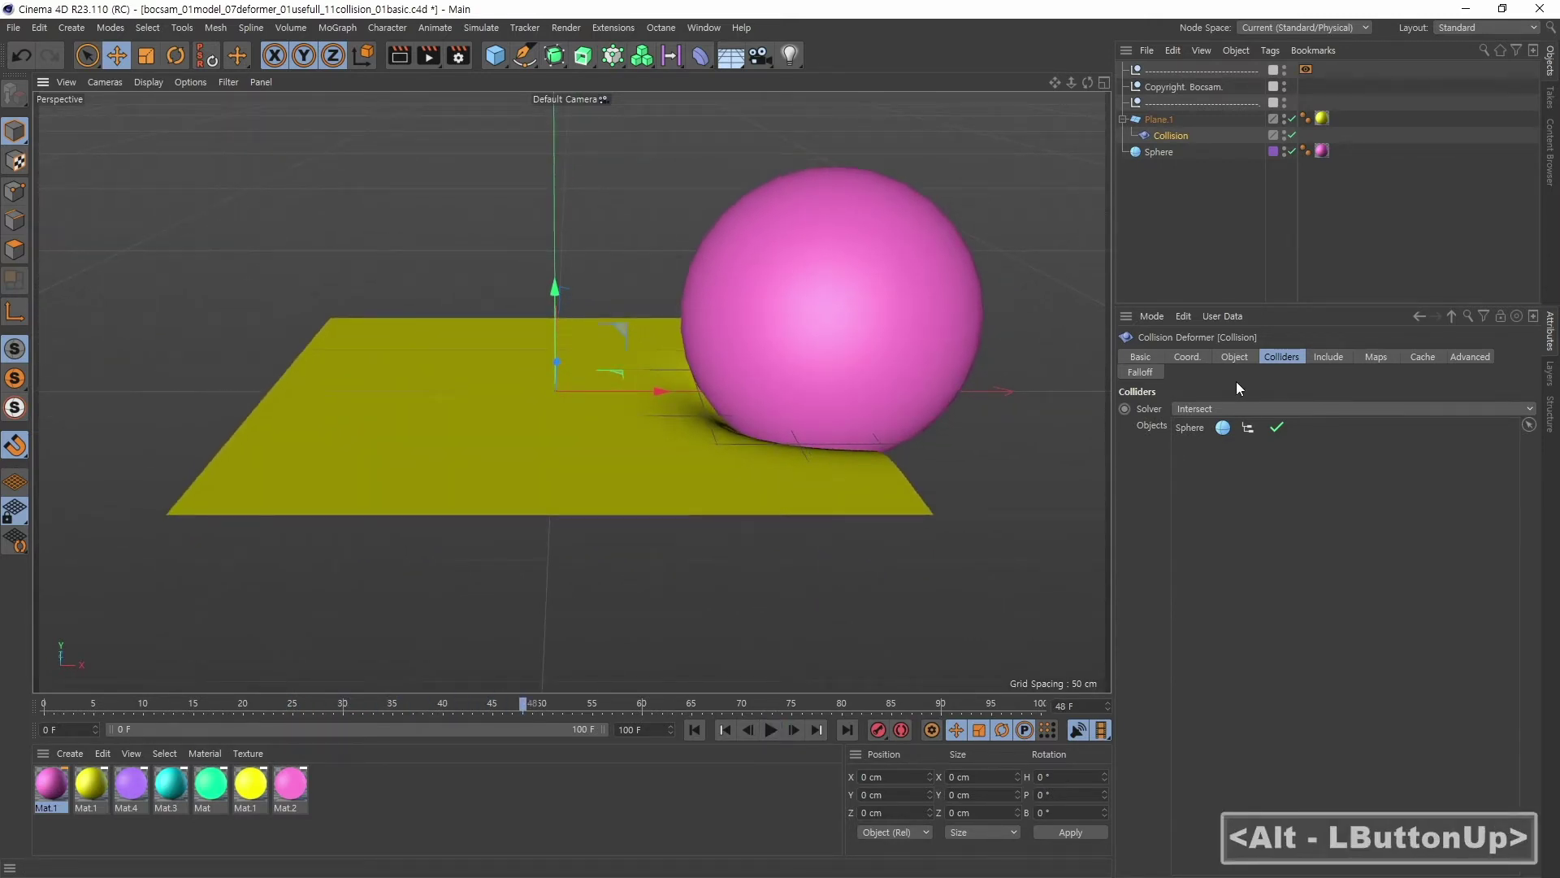
left_click_drag(521, 703, 160, 735)
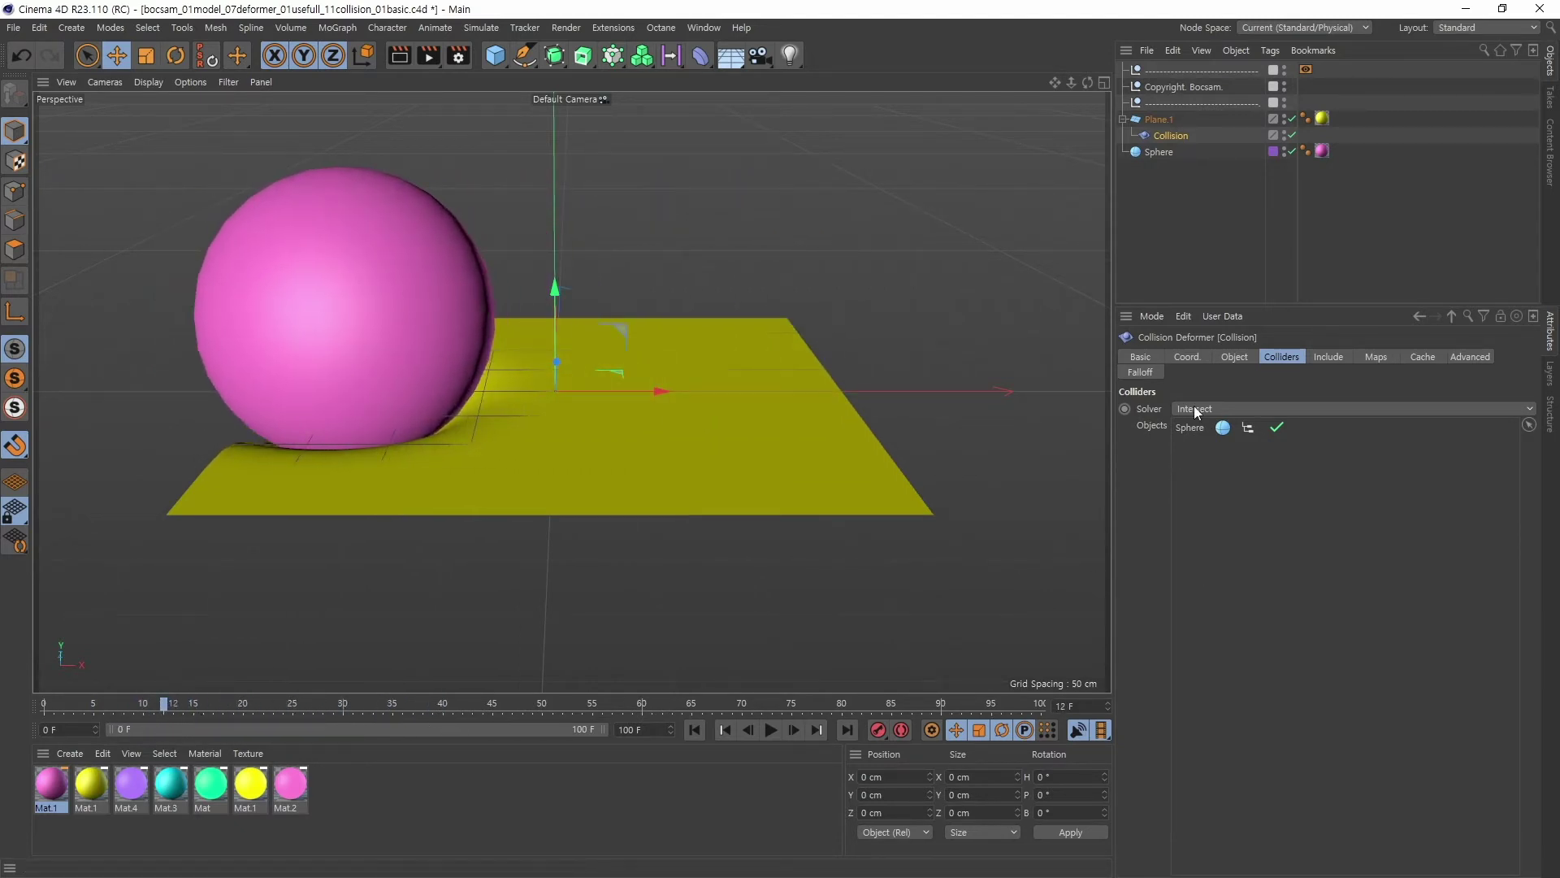
- Set the Collision deformer's Restore Shape to 0%
left_click(1233, 357)
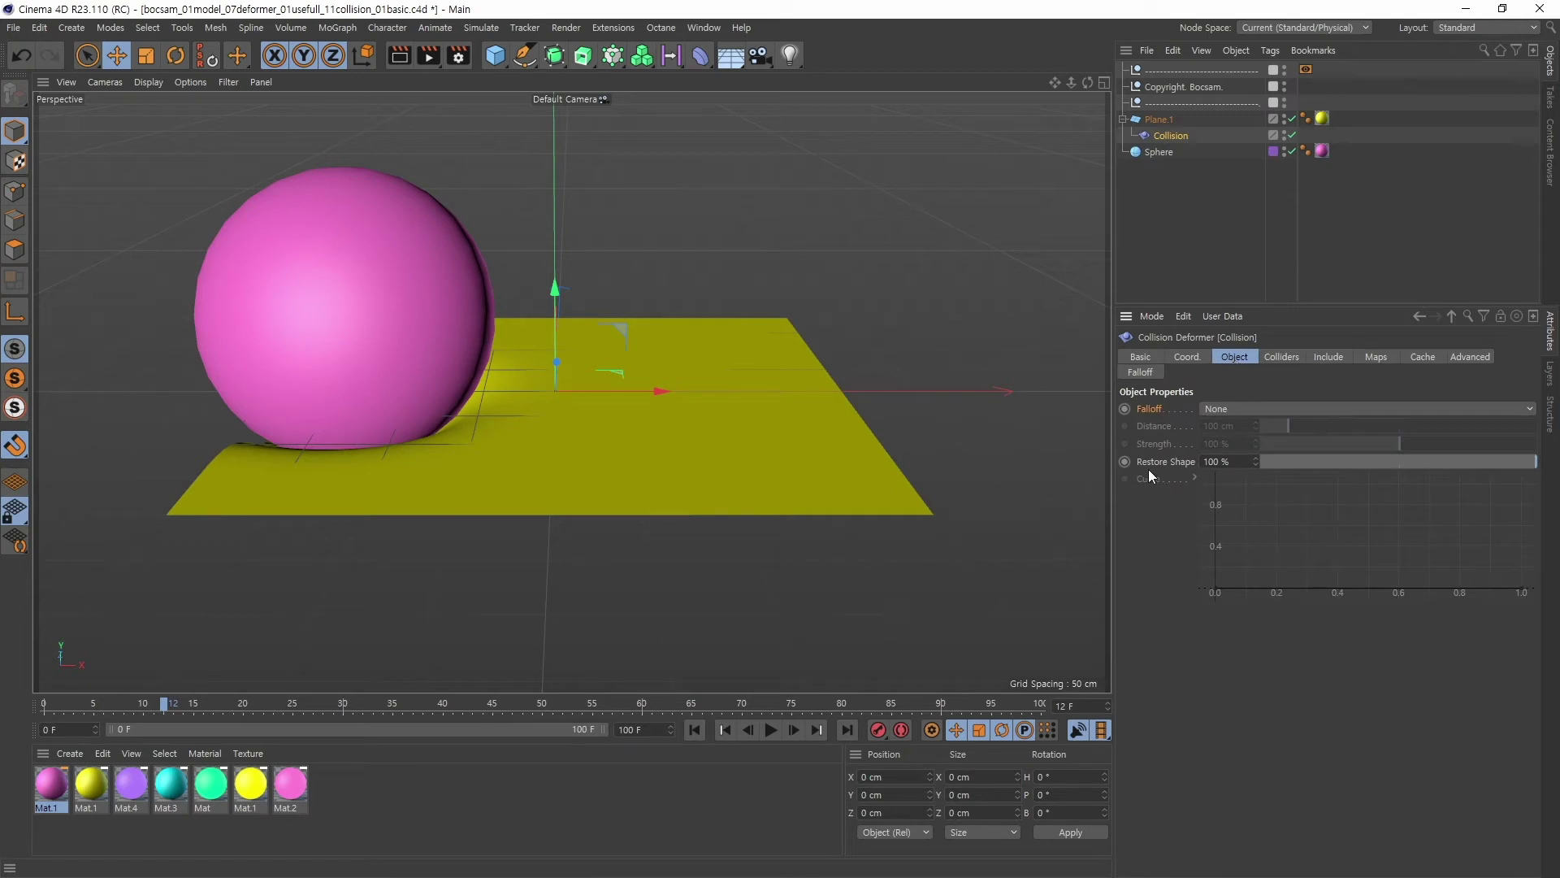
left_click(1231, 463)
left_click_drag(1329, 460, 1226, 470)
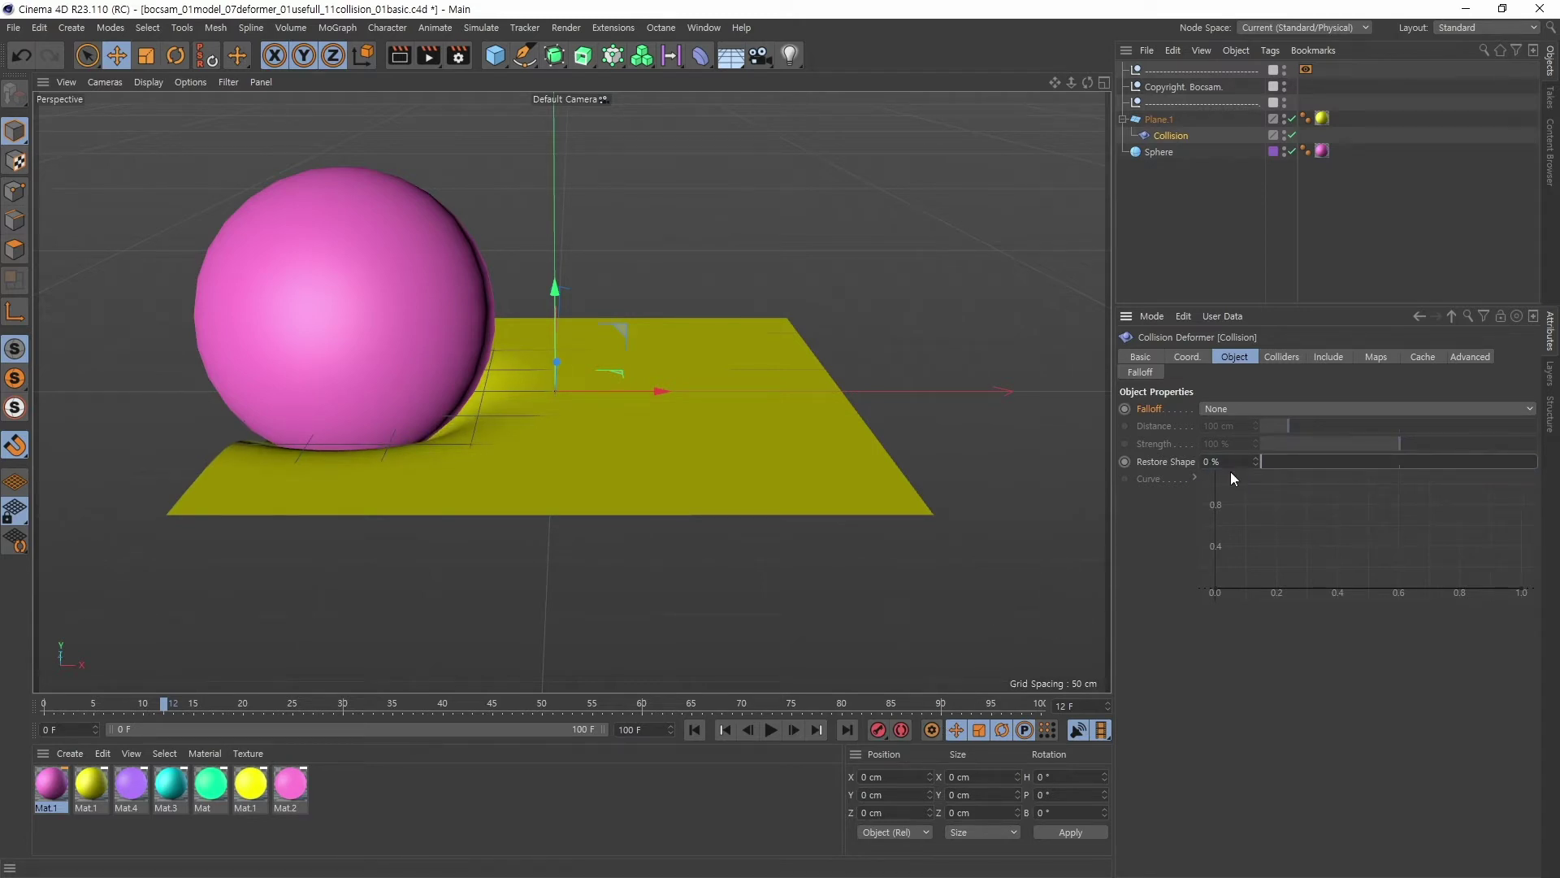
- Play the animation from frame 0 to about frame 62 and examine the plane's deformation behind the sphere
left_click(696, 730)
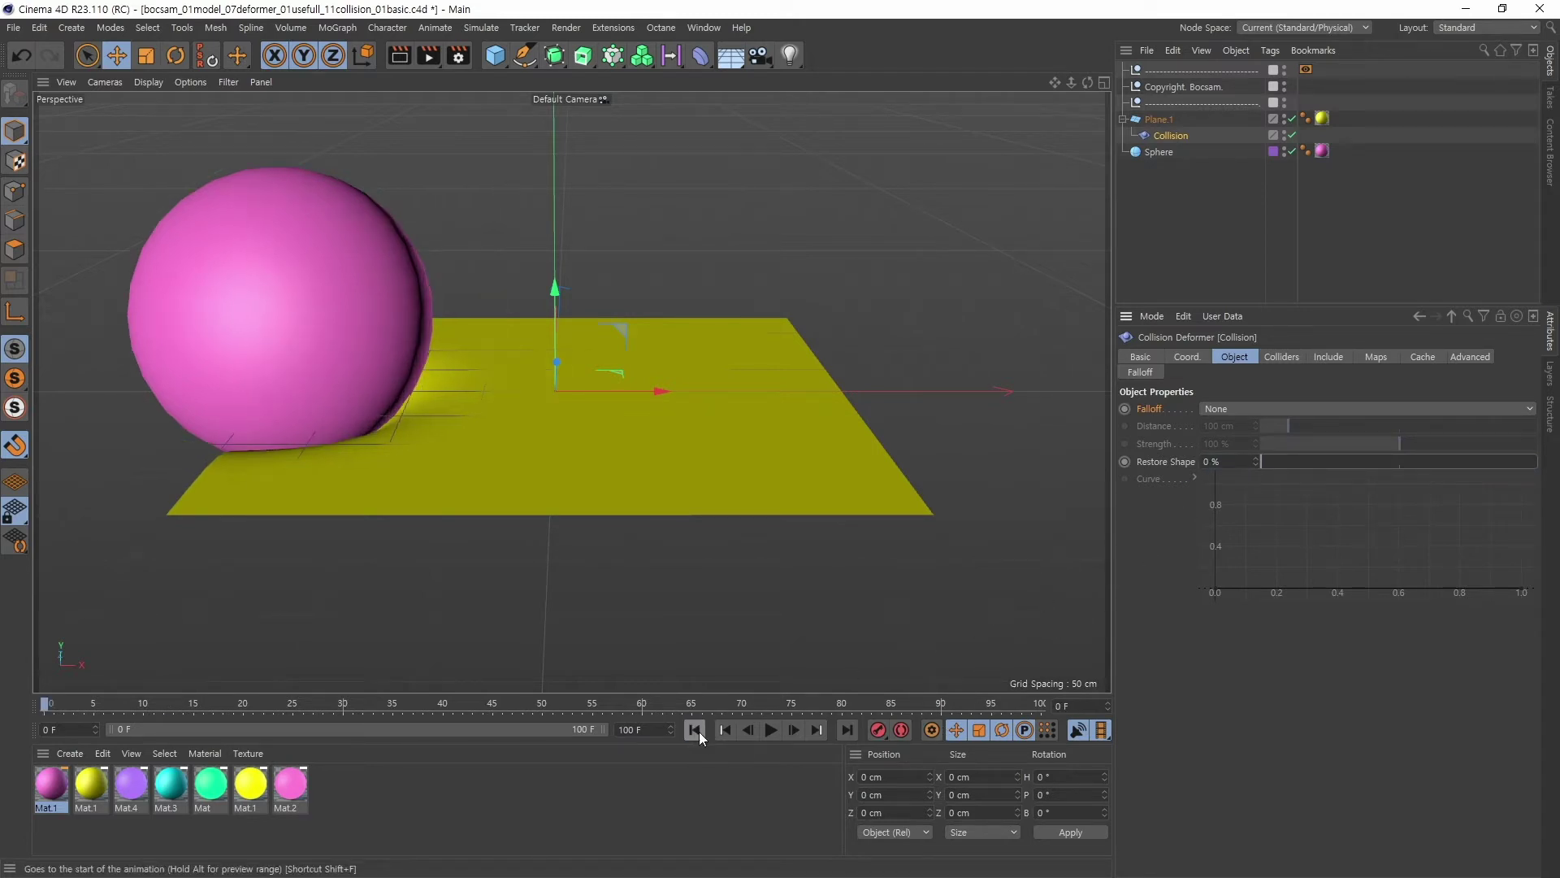
left_click(770, 730)
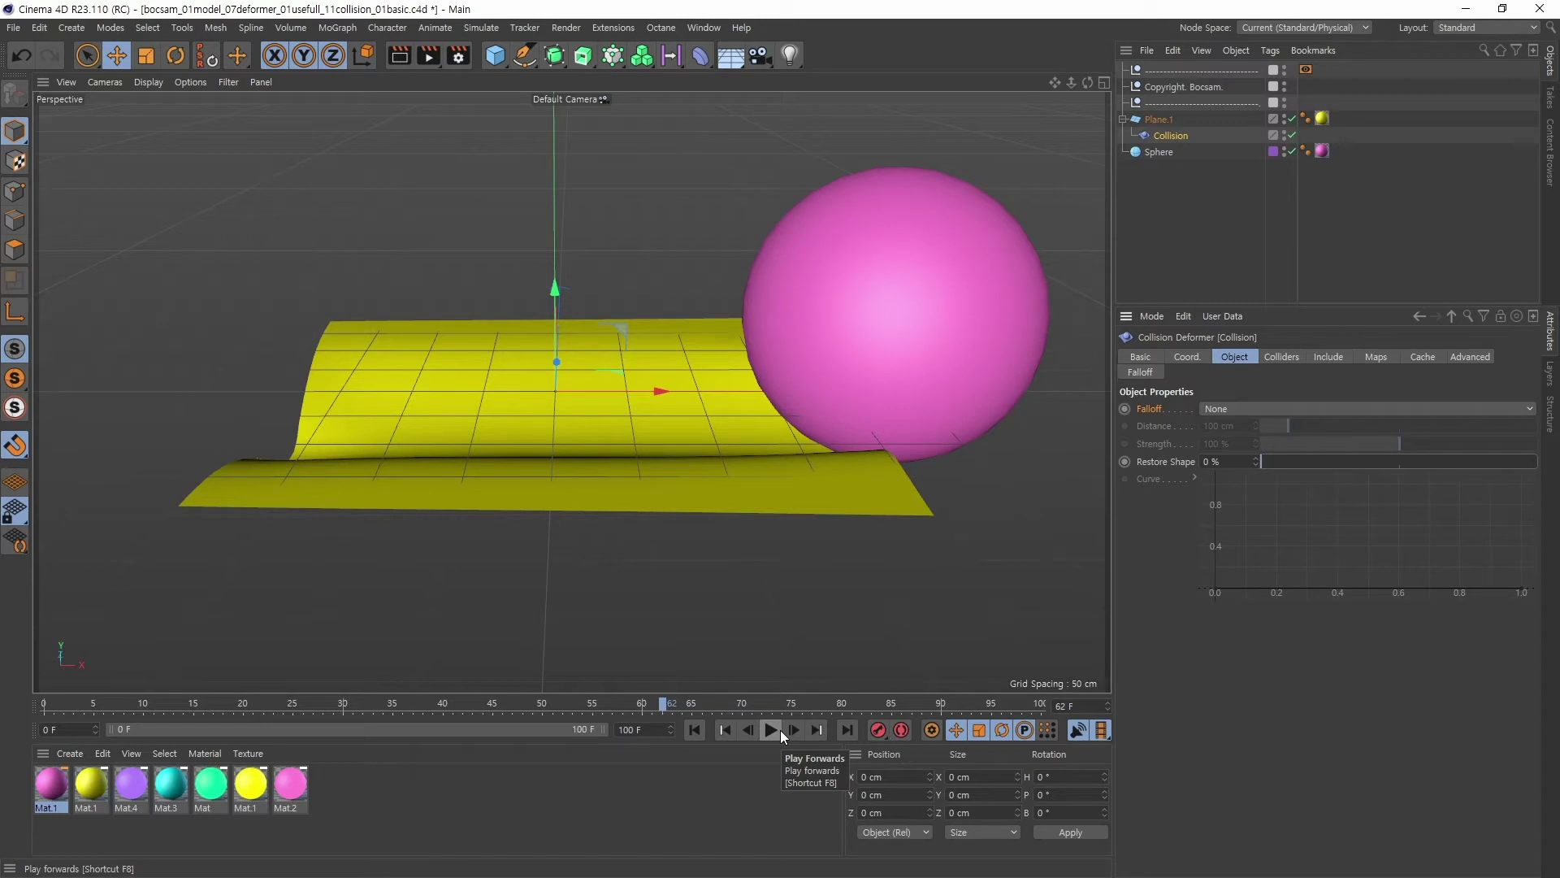
left_click_drag(752, 530, 391, 310, "alt")
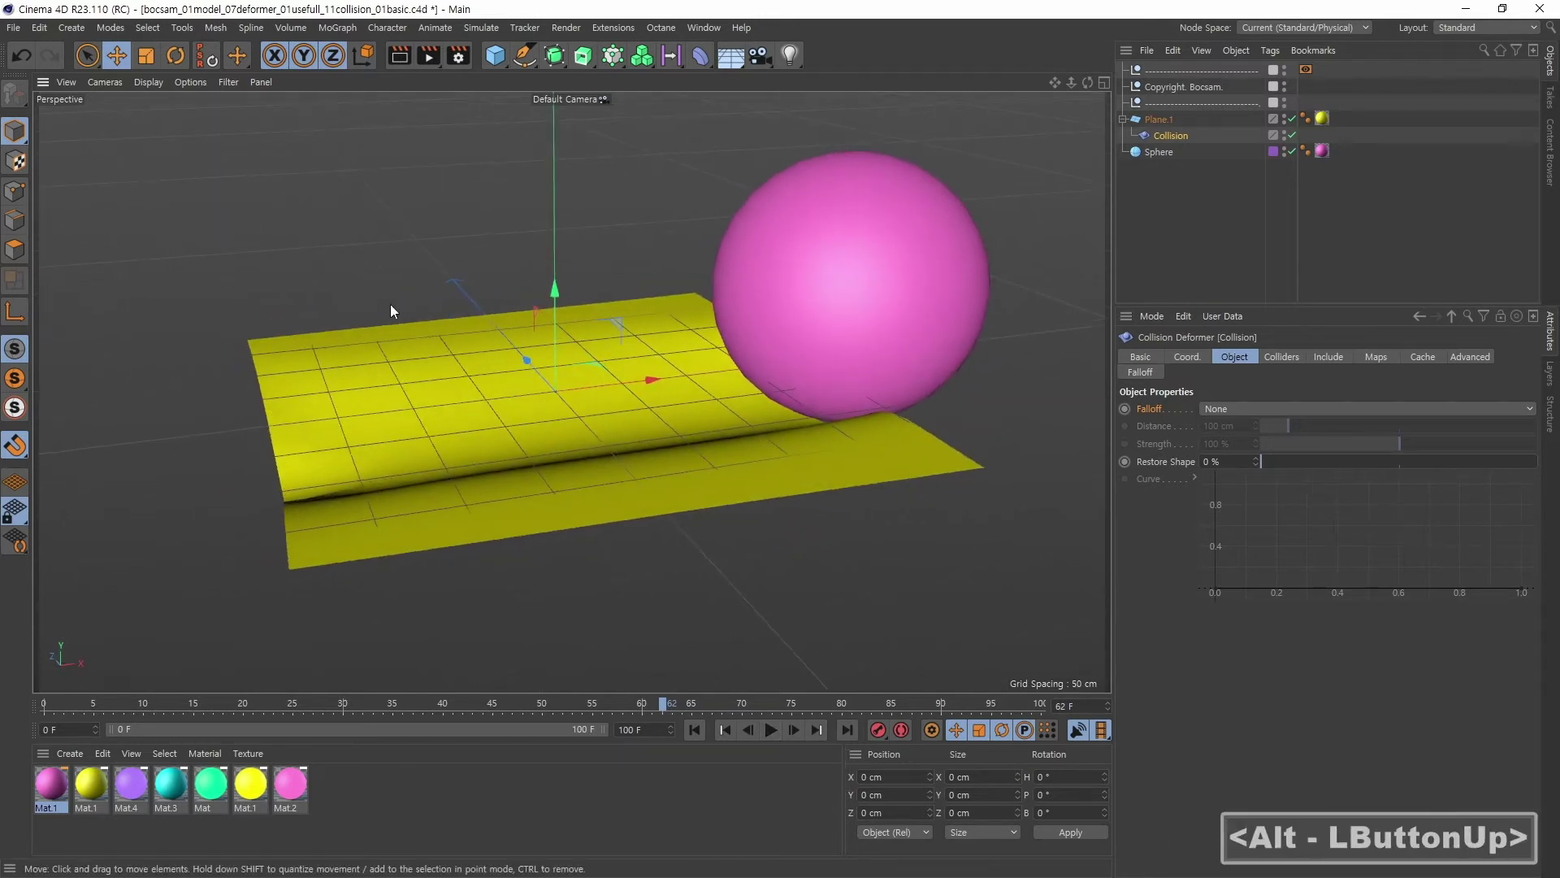
- Hide the workplane grid in the perspective viewport
left_click(228, 82)
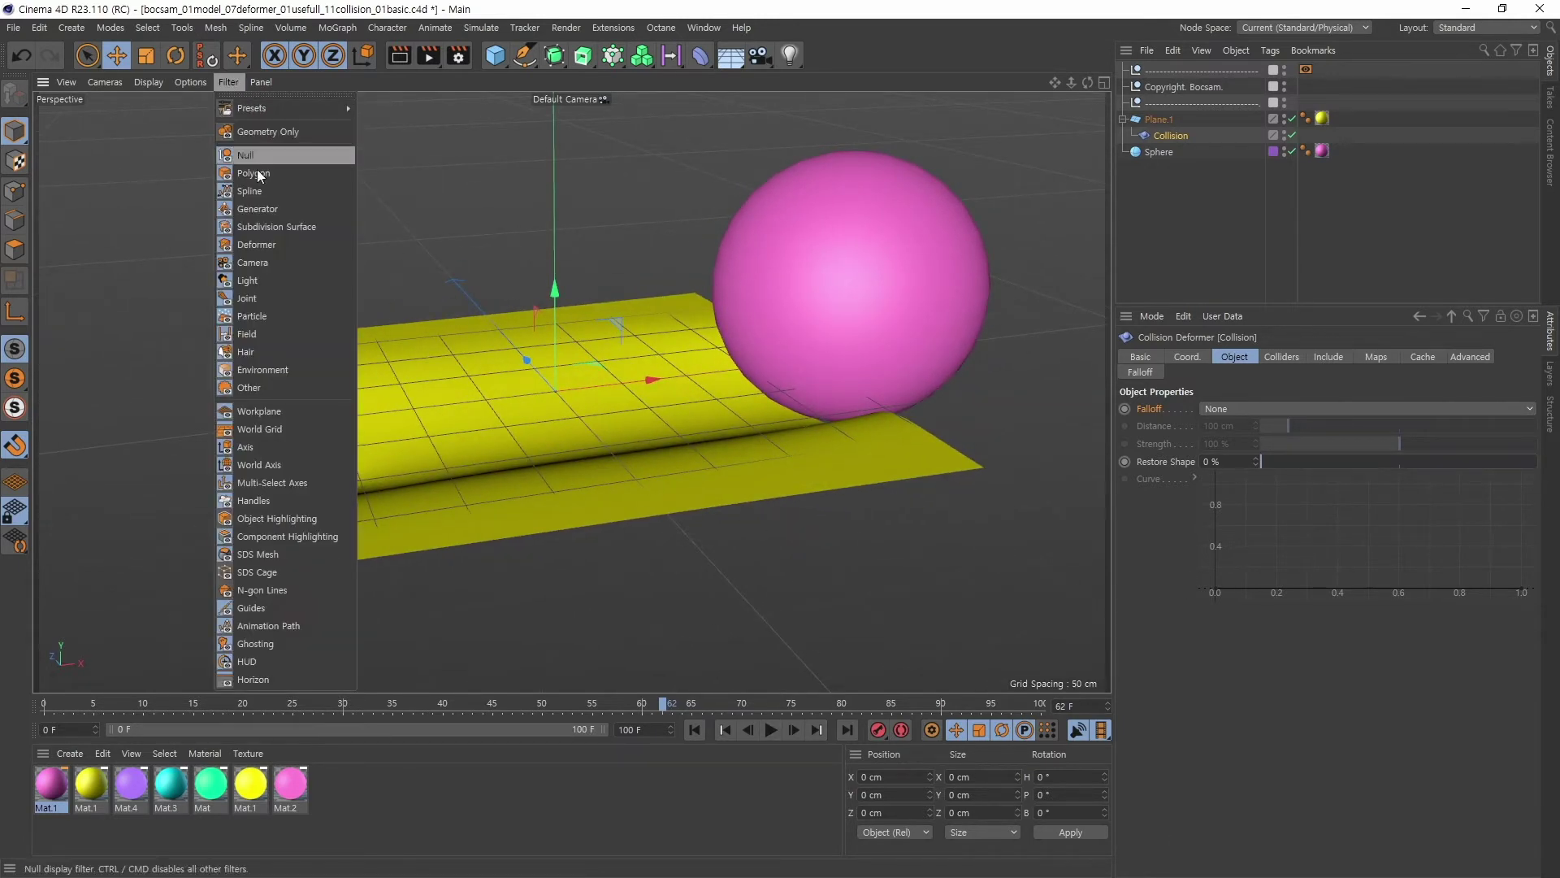
left_click(274, 412)
mouse_move(770, 531)
left_mouse_down("alt")
mouse_move(888, 489)
mouse_move(878, 477)
mouse_move(773, 526)
mouse_move(764, 513)
left_mouse_up("alt")
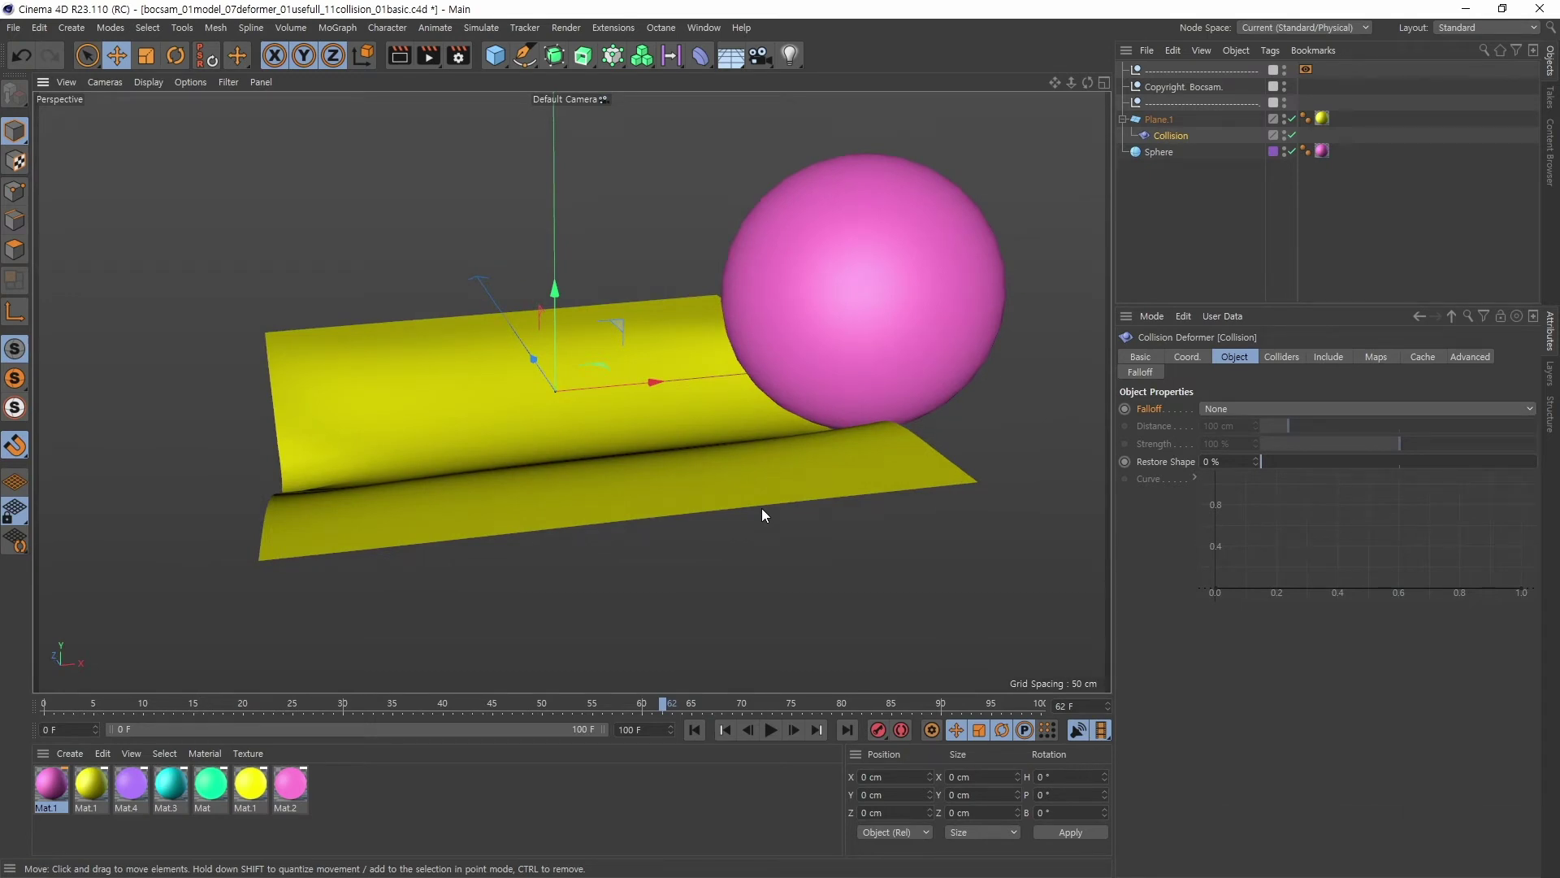
- Add a second plane as a reference surface and move it down to about -10.5 cm in Y
left_click(497, 57)
left_click(646, 107)
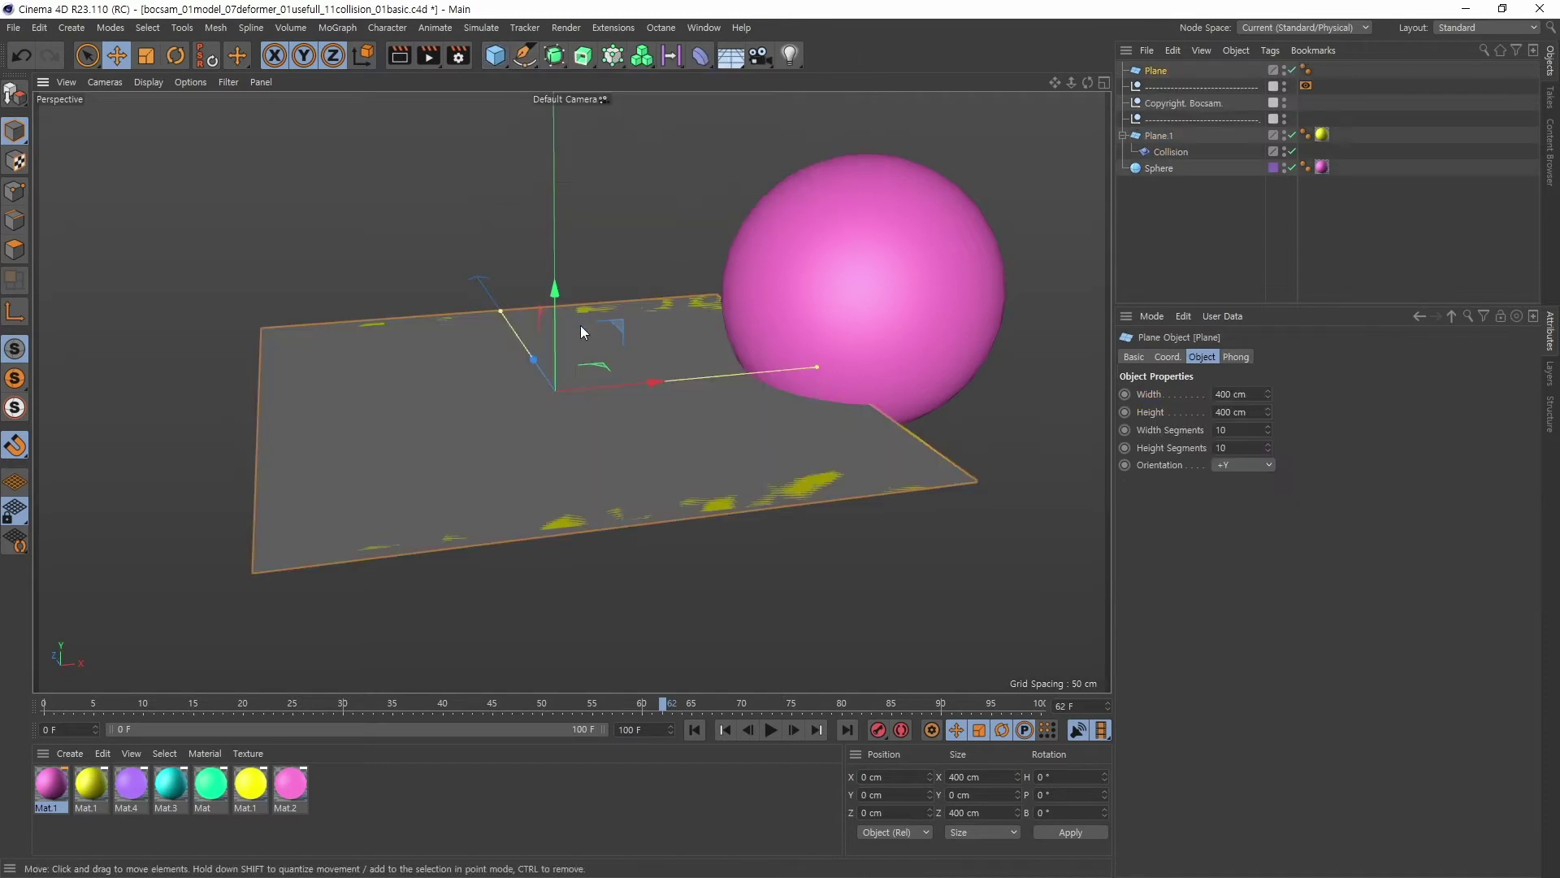
left_click_drag(556, 298, 559, 314)
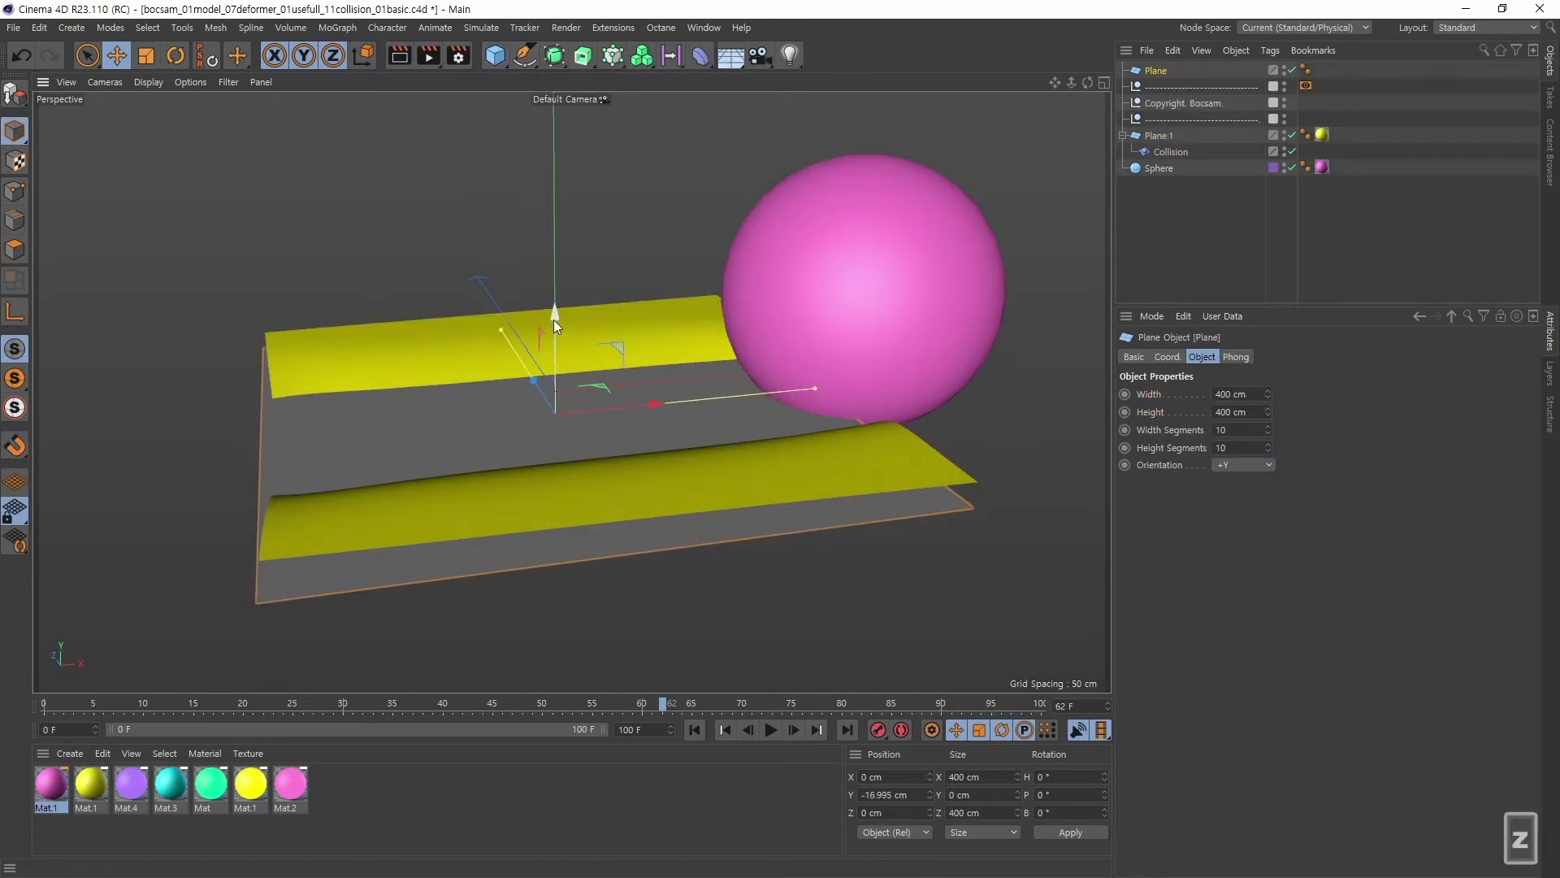
left_click_drag(555, 318, 560, 310)
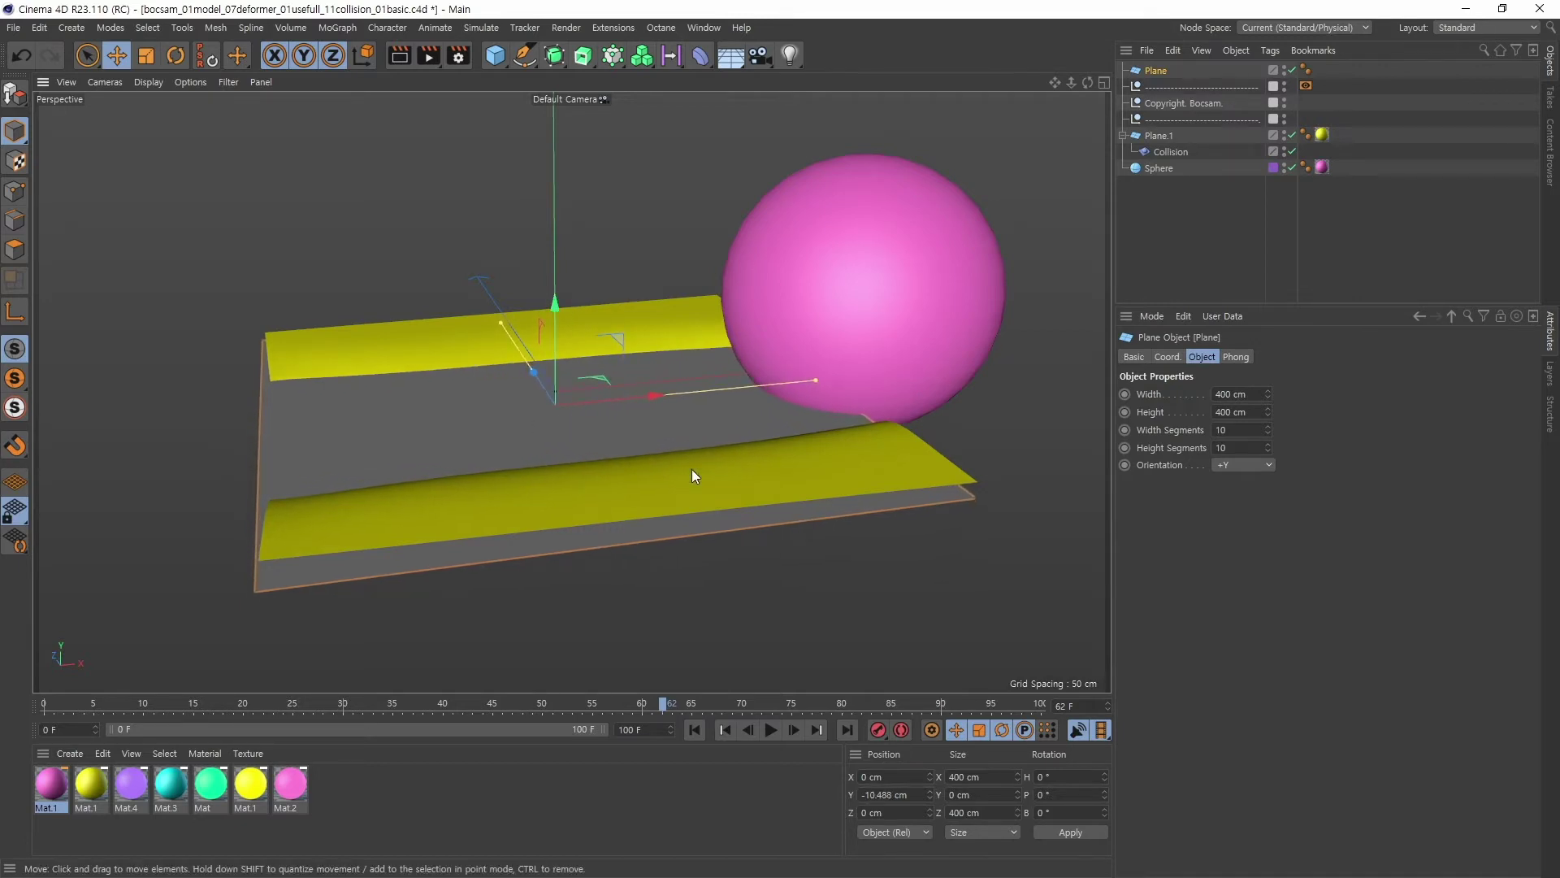
mouse_move(691, 470)
left_mouse_down("alt")
mouse_move(729, 540)
mouse_move(770, 536)
mouse_move(699, 494)
left_mouse_up("alt")
middle_click_drag(699, 494, 702, 507, "alt")
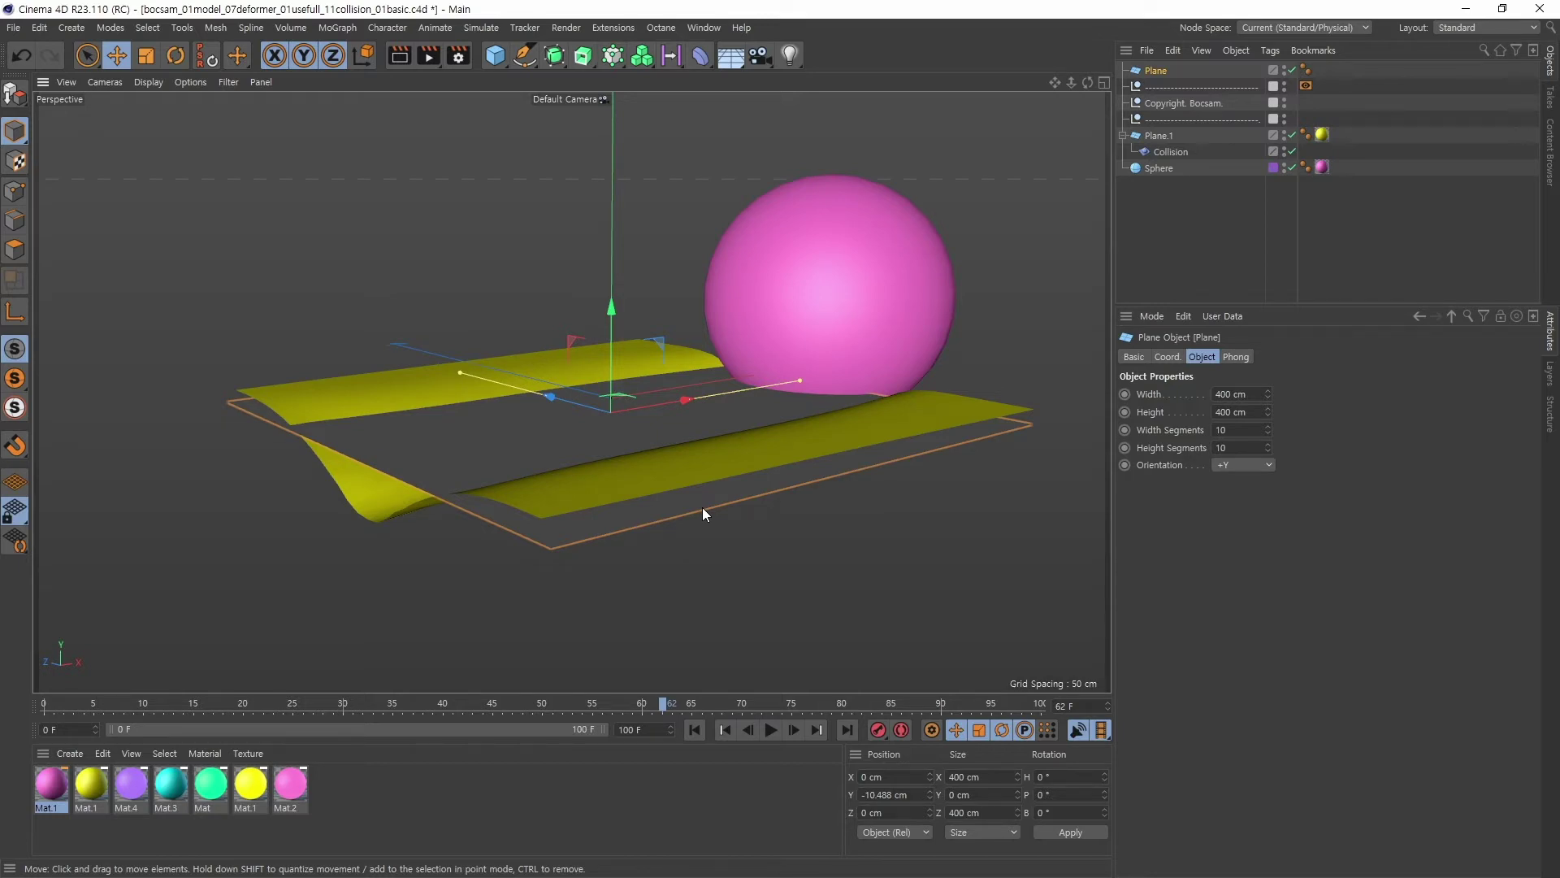
- Play the animation from frame 0 to frame 75 and examine the dented plane against the grey reference plane
left_click(695, 729)
mouse_move(694, 586)
left_mouse_down("alt")
mouse_move(745, 585)
mouse_move(709, 580)
left_mouse_up("alt")
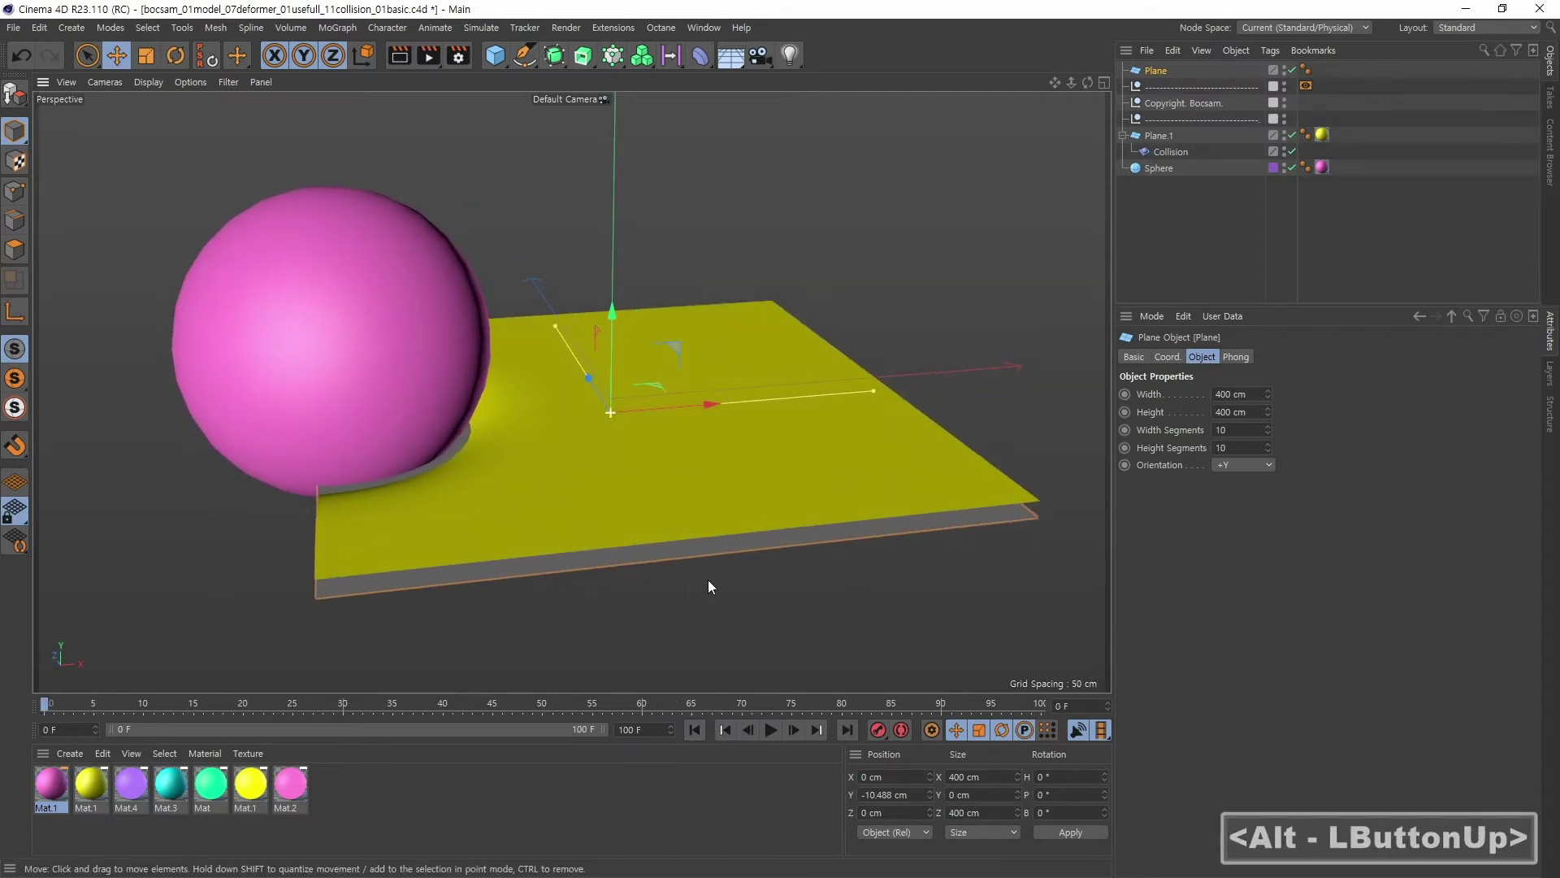
left_click(770, 729)
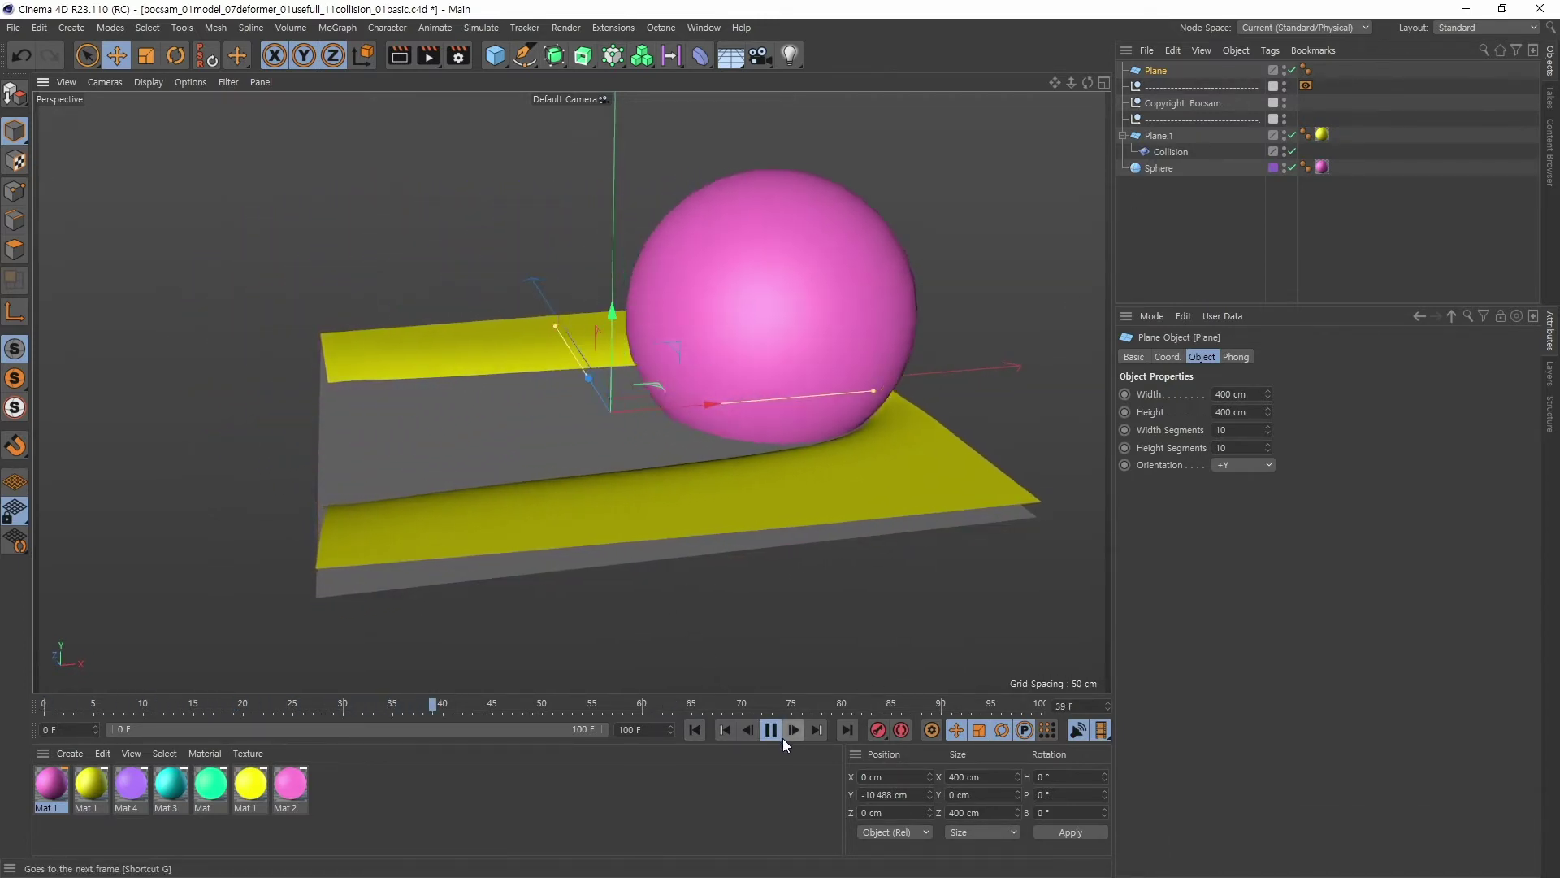
left_click(781, 733)
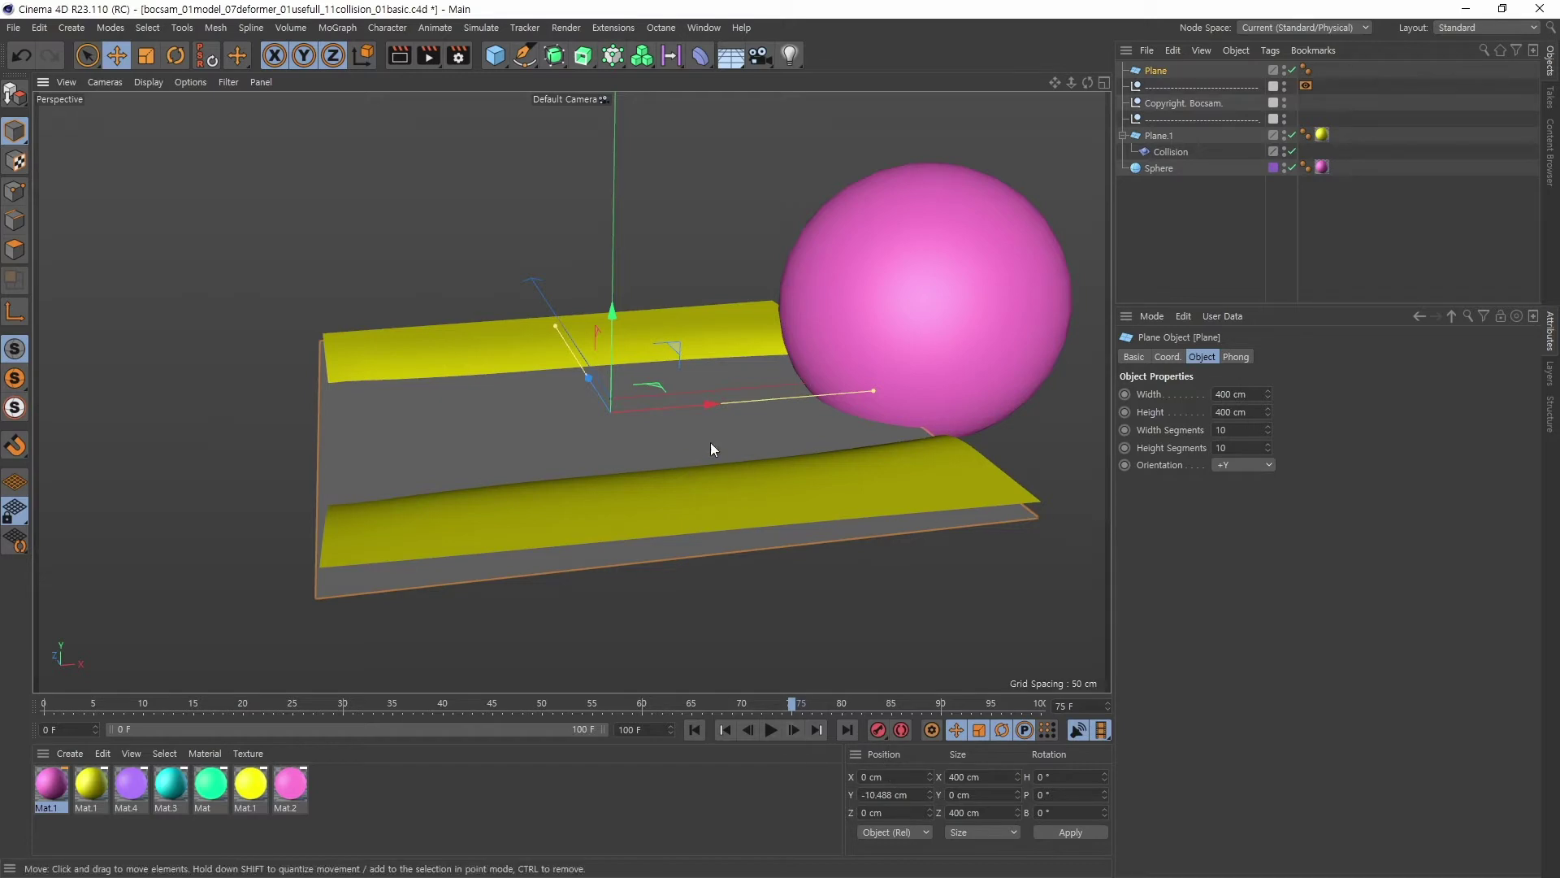
mouse_move(762, 460)
left_mouse_down("alt")
mouse_move(787, 450)
mouse_move(767, 460)
left_mouse_up("alt")
middle_click_drag(768, 460, 655, 471, "alt")
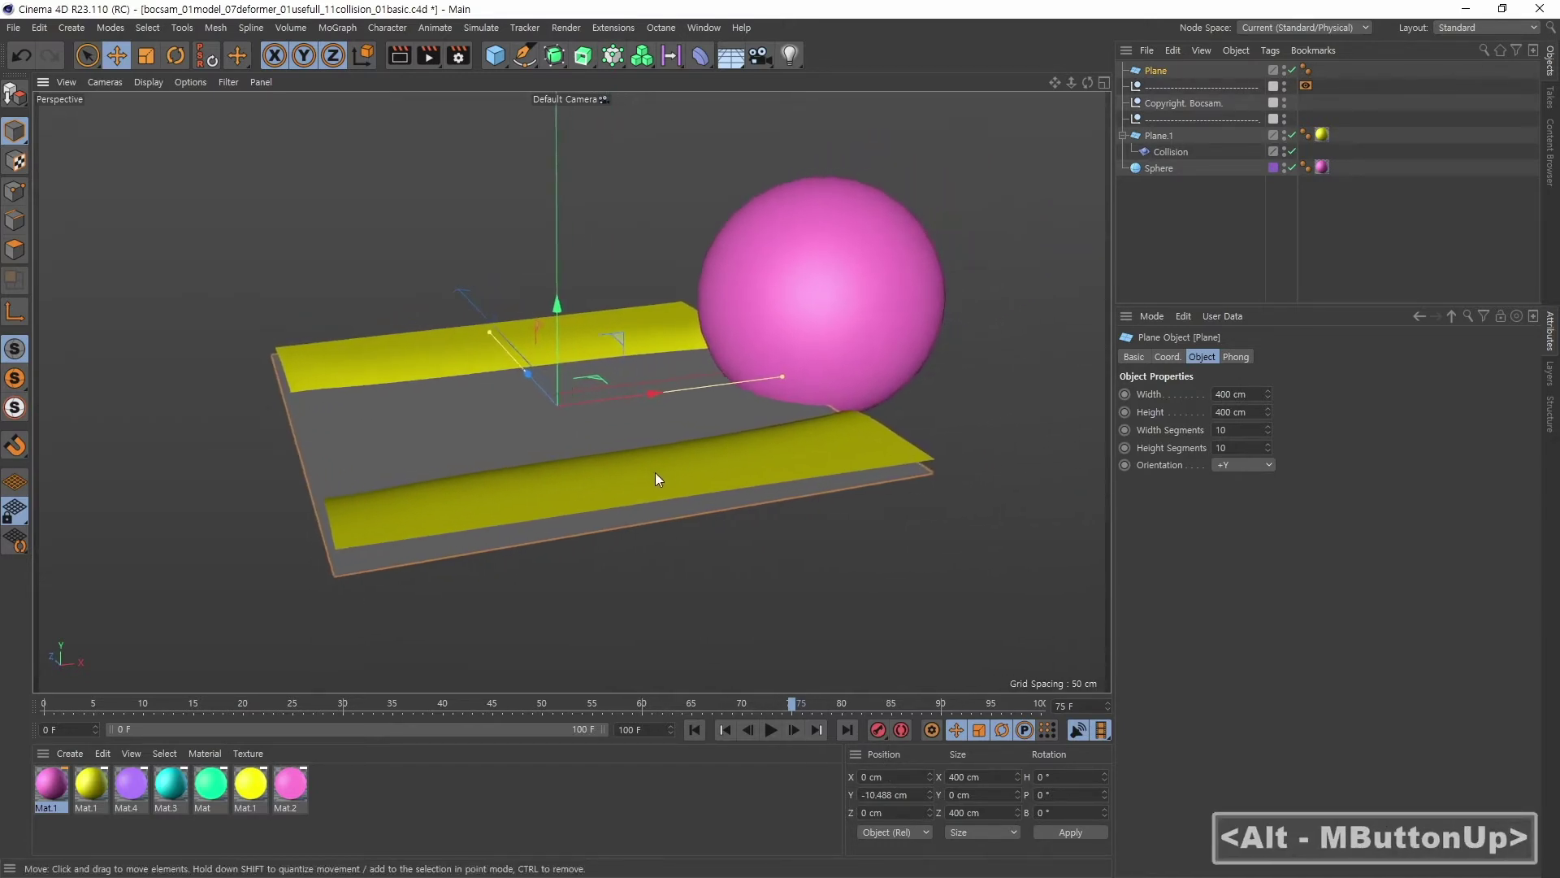
- Set the Collision deformer's Restore Shape to 9% and play the animation from the start to examine the dent's recovery
left_click(1192, 153)
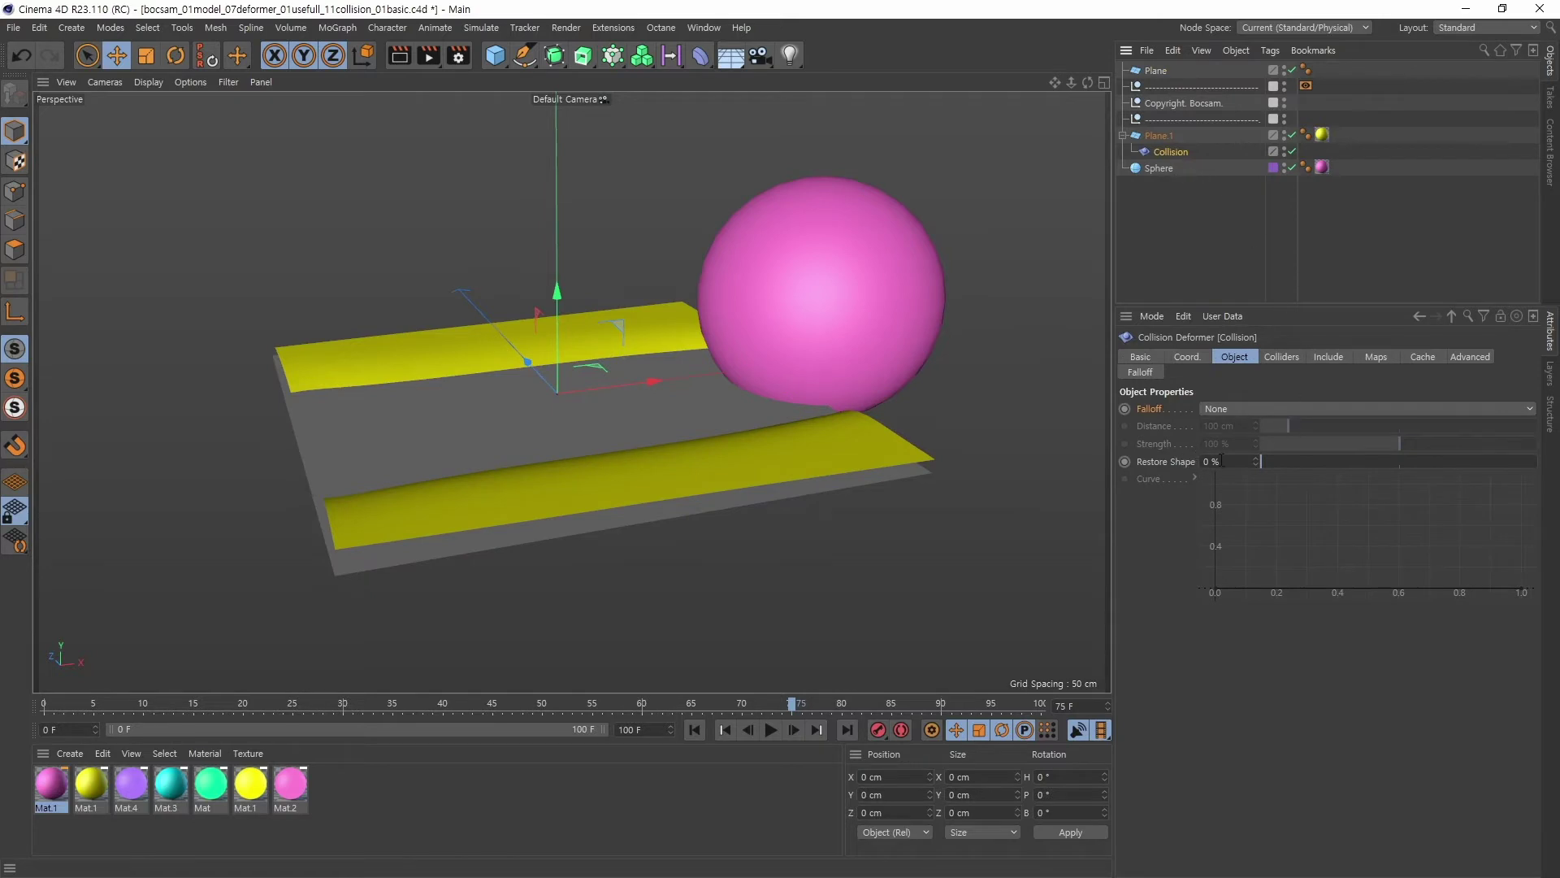
mouse_move(1267, 457)
left_mouse_down()
mouse_move(1532, 460)
mouse_move(1212, 469)
mouse_move(1285, 469)
left_mouse_up()
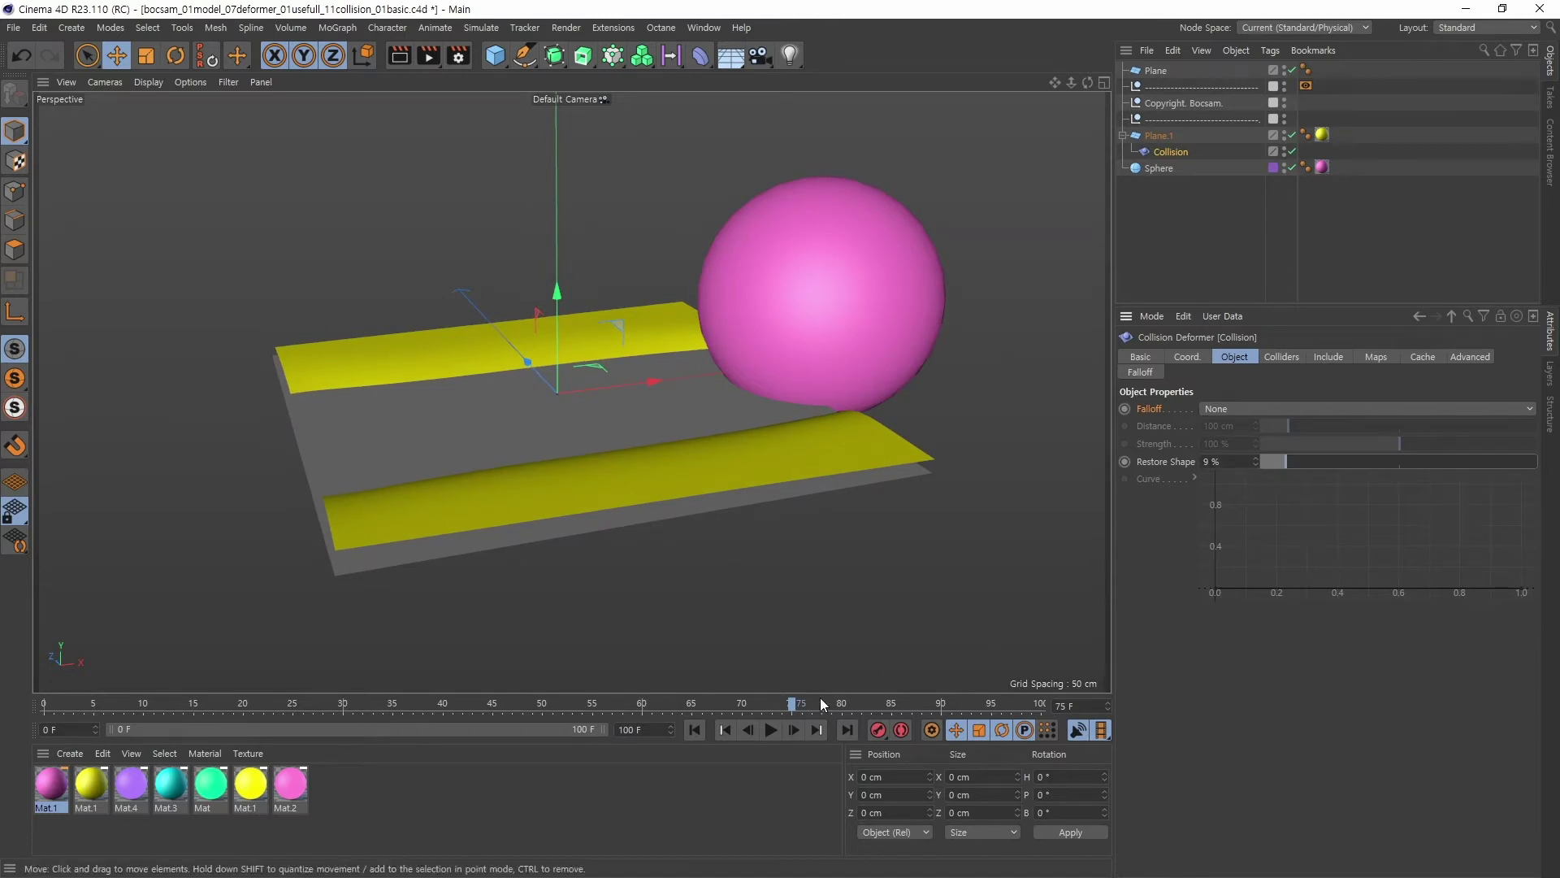
left_click(702, 731)
left_click(770, 730)
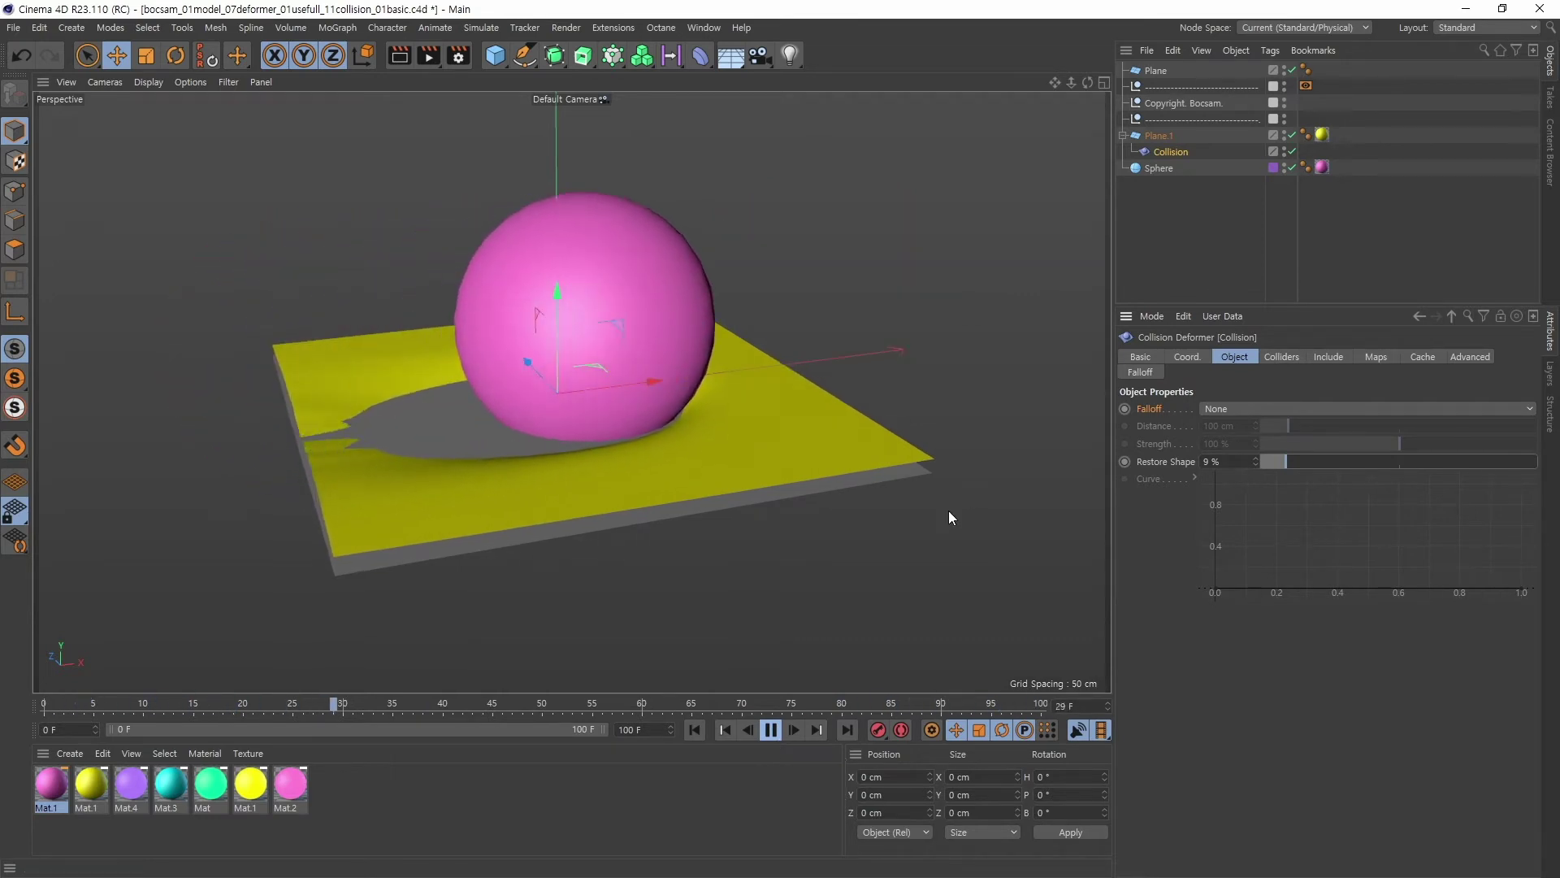
left_click(771, 729)
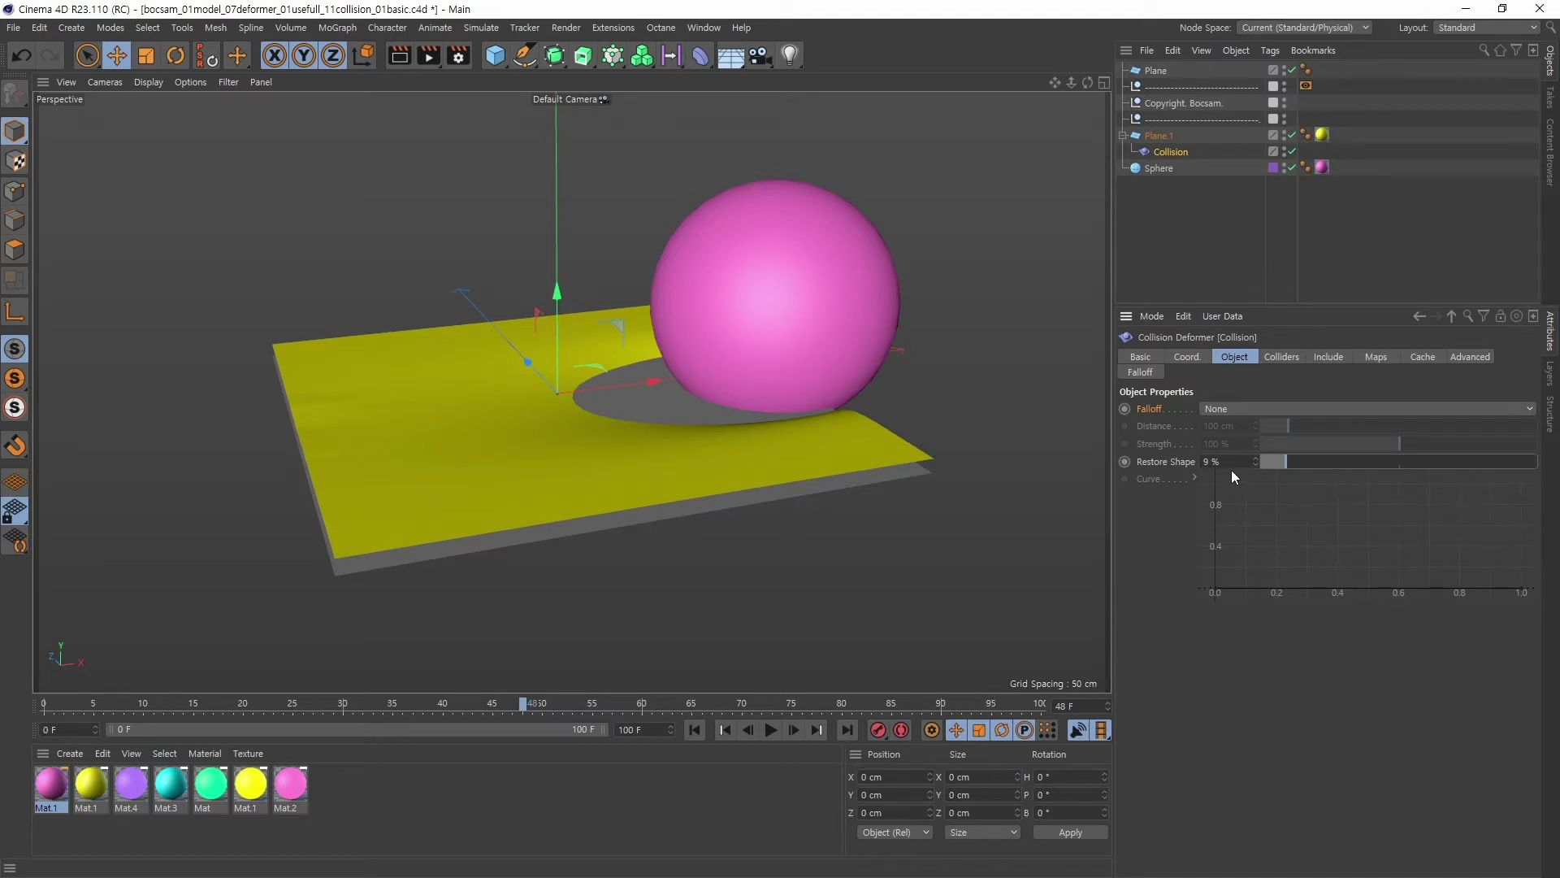
- Set the Collision deformer's Restore Shape to 100% and scrub to frame 28 to examine the dent around the sphere
left_click_drag(1298, 462, 1536, 461)
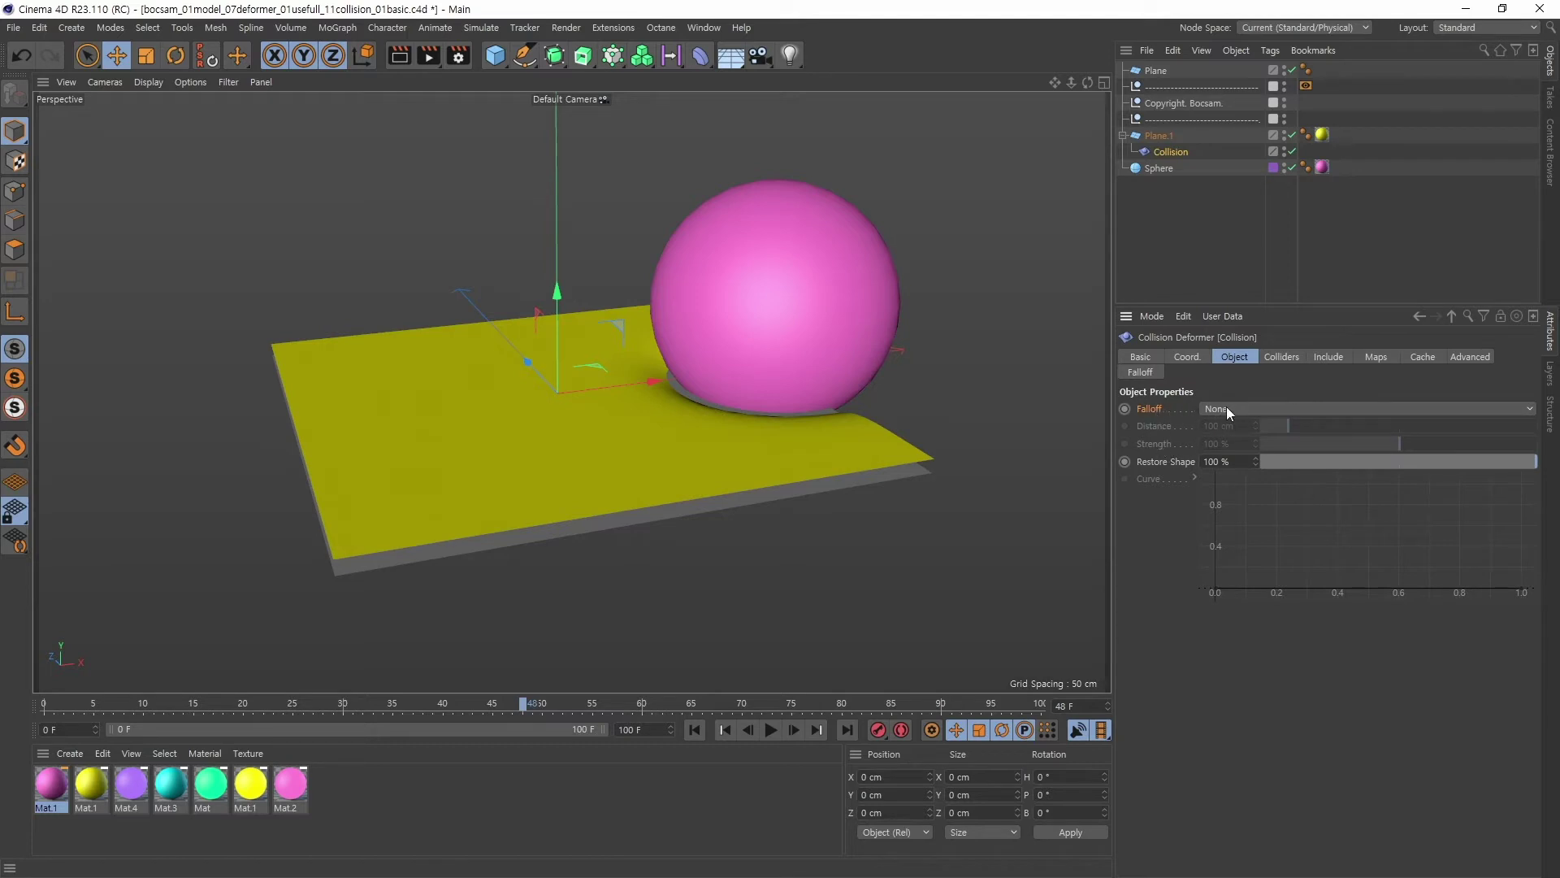
left_click_drag(914, 504, 735, 683, "alt")
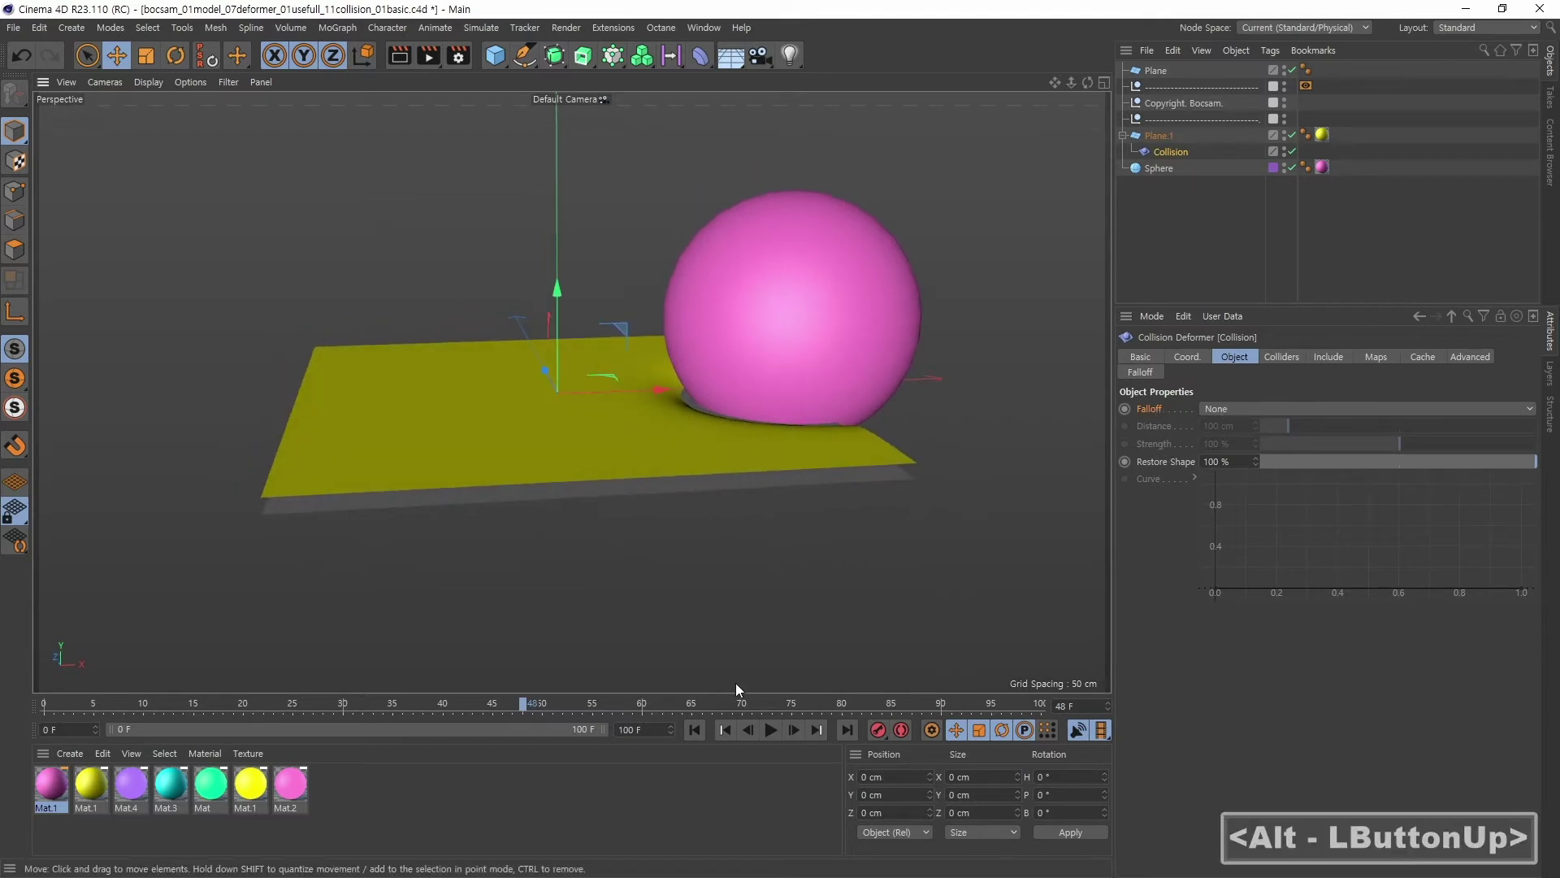
left_click_drag(516, 707, 323, 707)
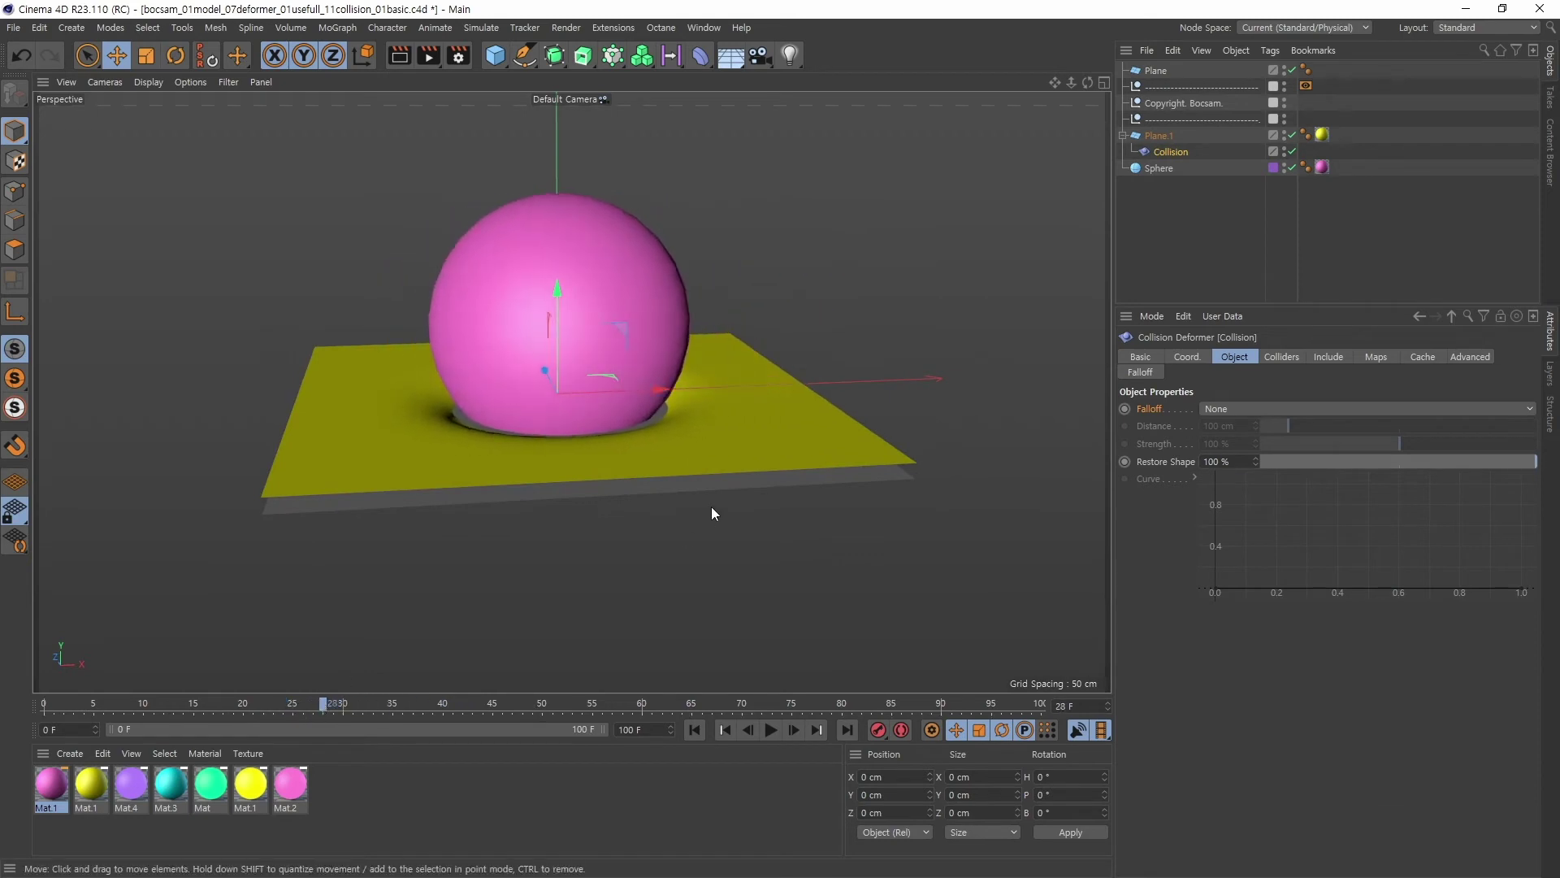
right_click_drag(710, 505, 648, 504, "alt")
middle_click_drag(648, 504, 835, 512, "alt")
left_click_drag(835, 512, 796, 574, "alt")
- Set the Collision deformer's Falloff to Collider and reshape its curve to descend from maximum at the start to zero at the end
left_click(1221, 408)
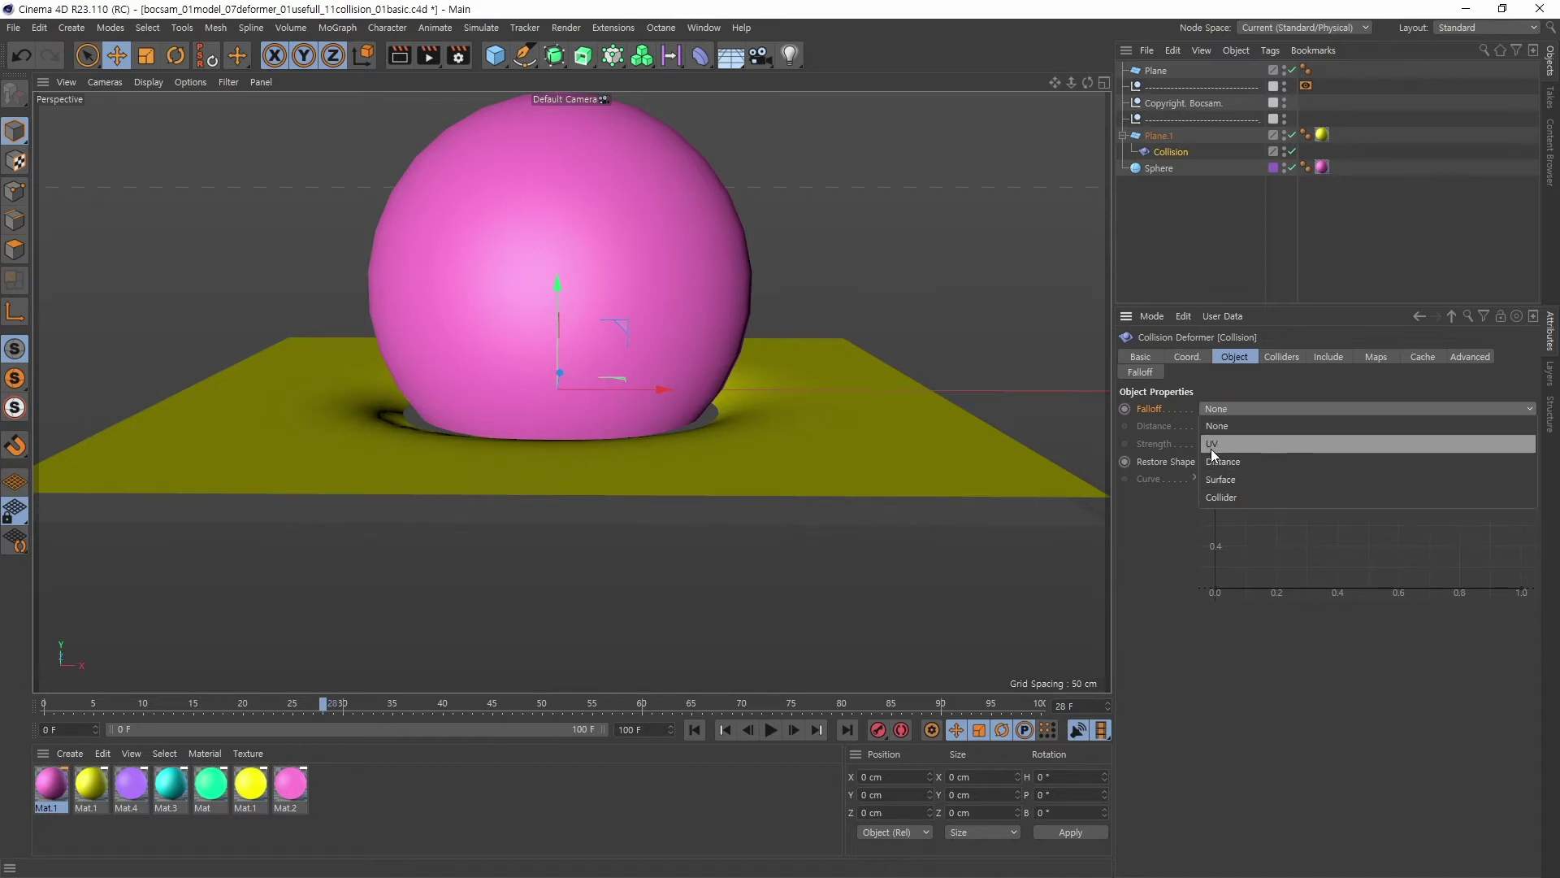
left_click(1242, 497)
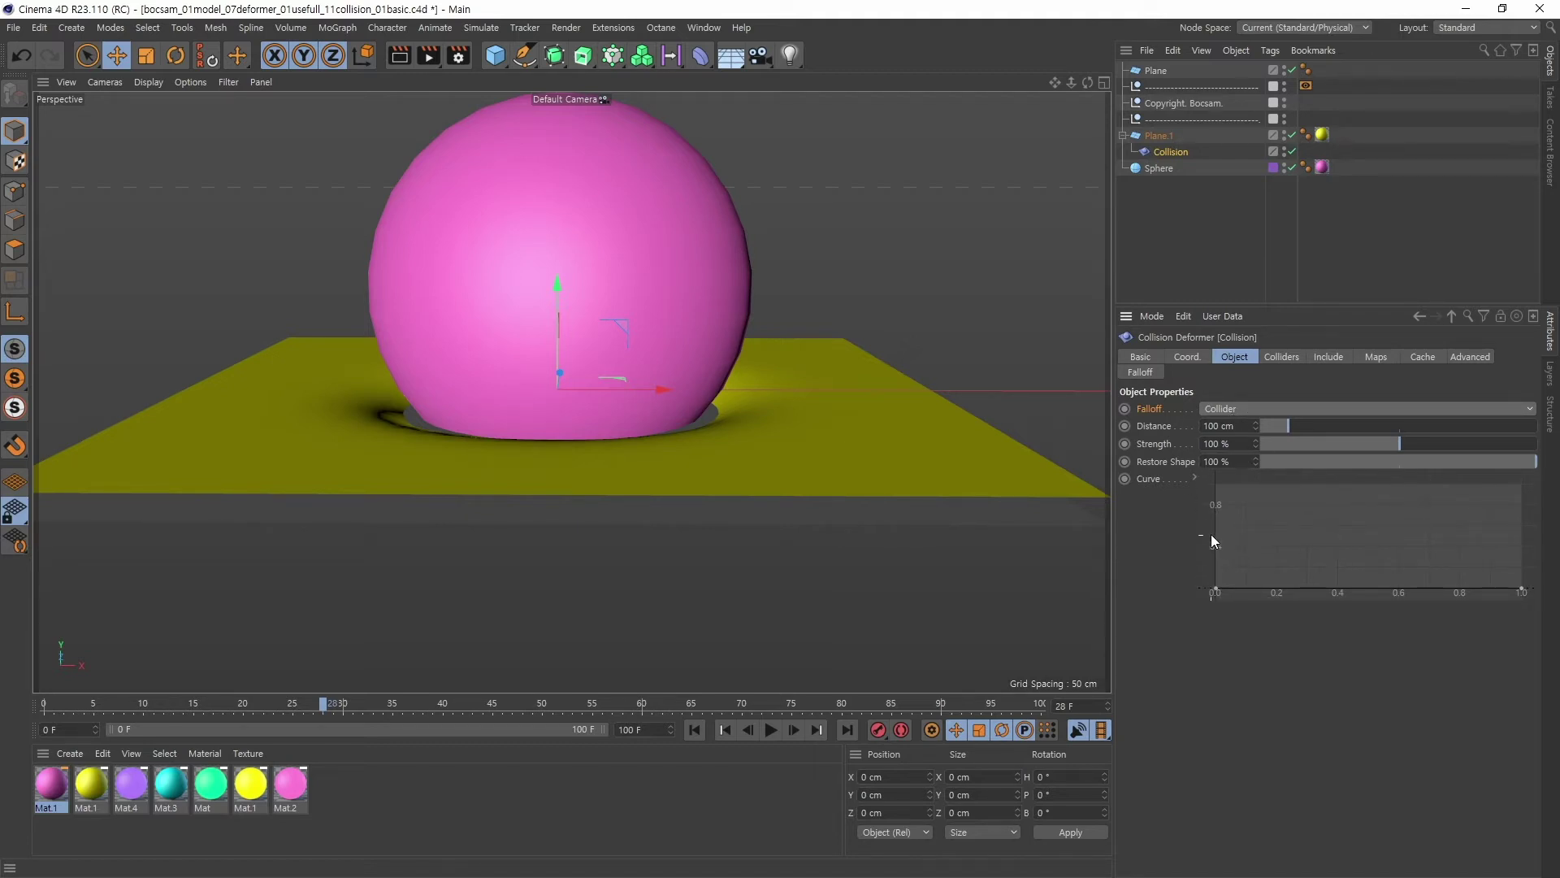
left_click(1195, 478)
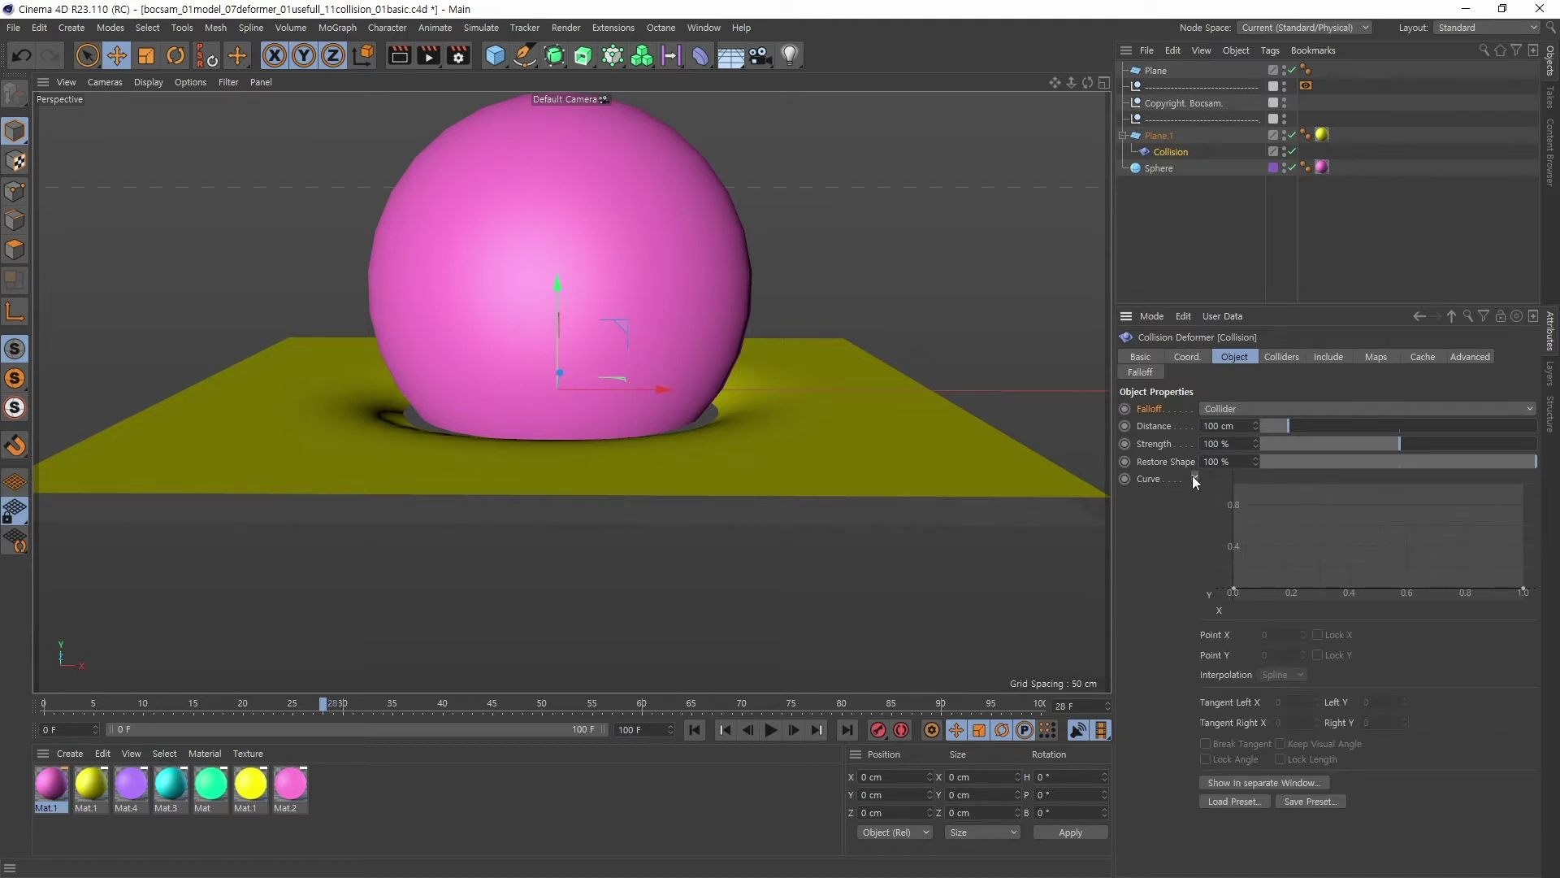
left_click(1193, 477)
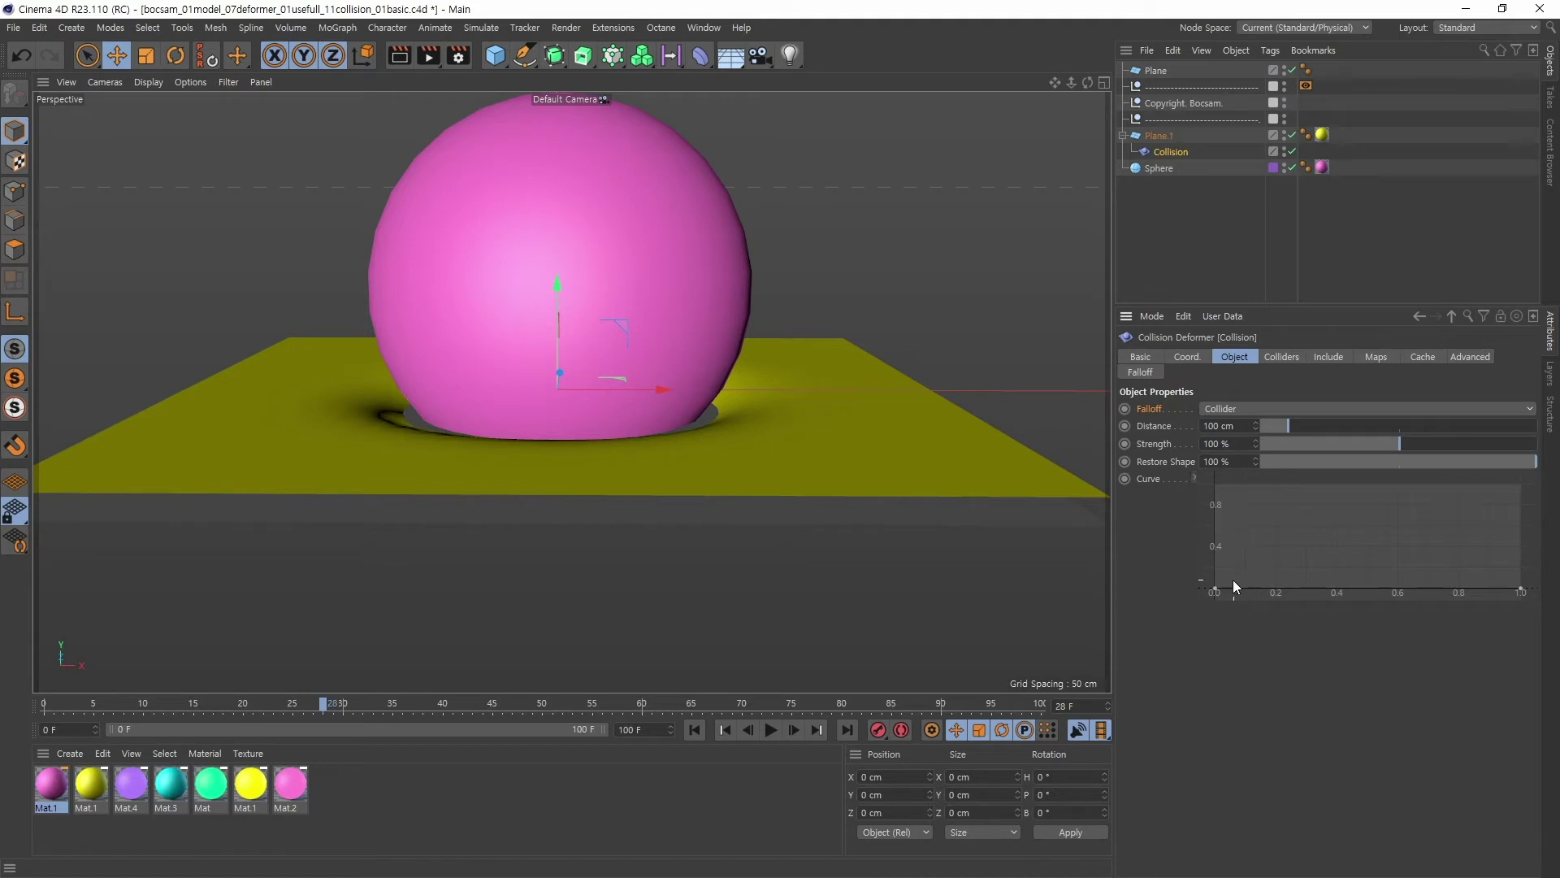
mouse_move(1215, 590)
left_mouse_down()
mouse_move(1171, 482)
mouse_move(1163, 623)
mouse_move(1159, 539)
mouse_move(1148, 523)
mouse_move(1149, 587)
mouse_move(1106, 490)
left_mouse_up()
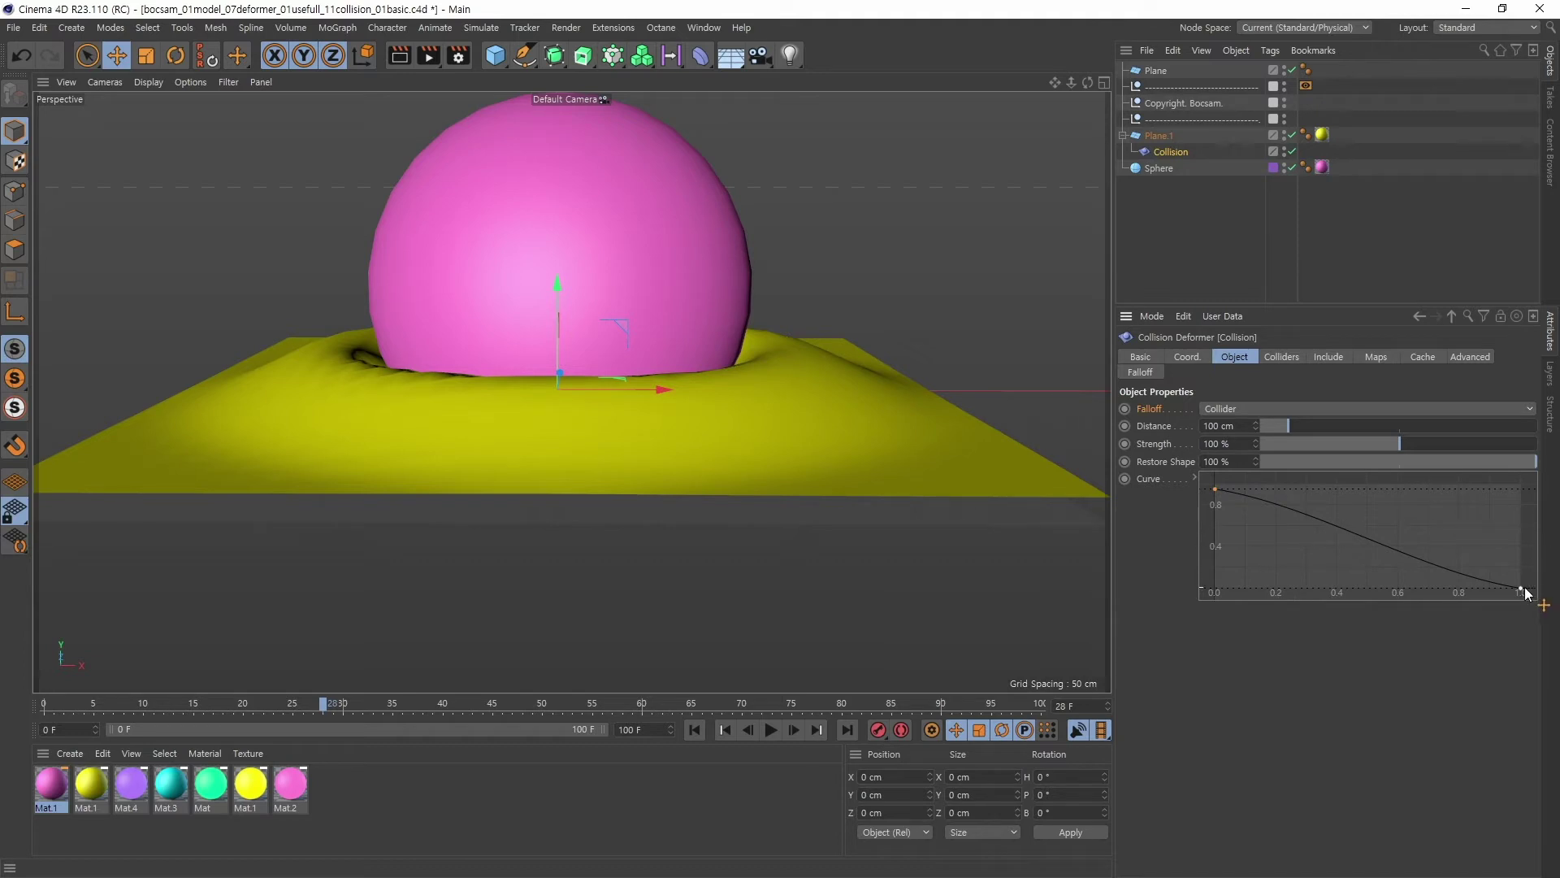
mouse_move(1524, 593)
left_mouse_down()
mouse_move(1519, 551)
mouse_move(1541, 600)
left_mouse_up()
- Set the Collision deformer's falloff Distance to 45 cm and its Strength to 100%
mouse_move(1291, 422)
left_mouse_down()
mouse_move(1324, 424)
mouse_move(1262, 431)
mouse_move(1275, 431)
left_mouse_up()
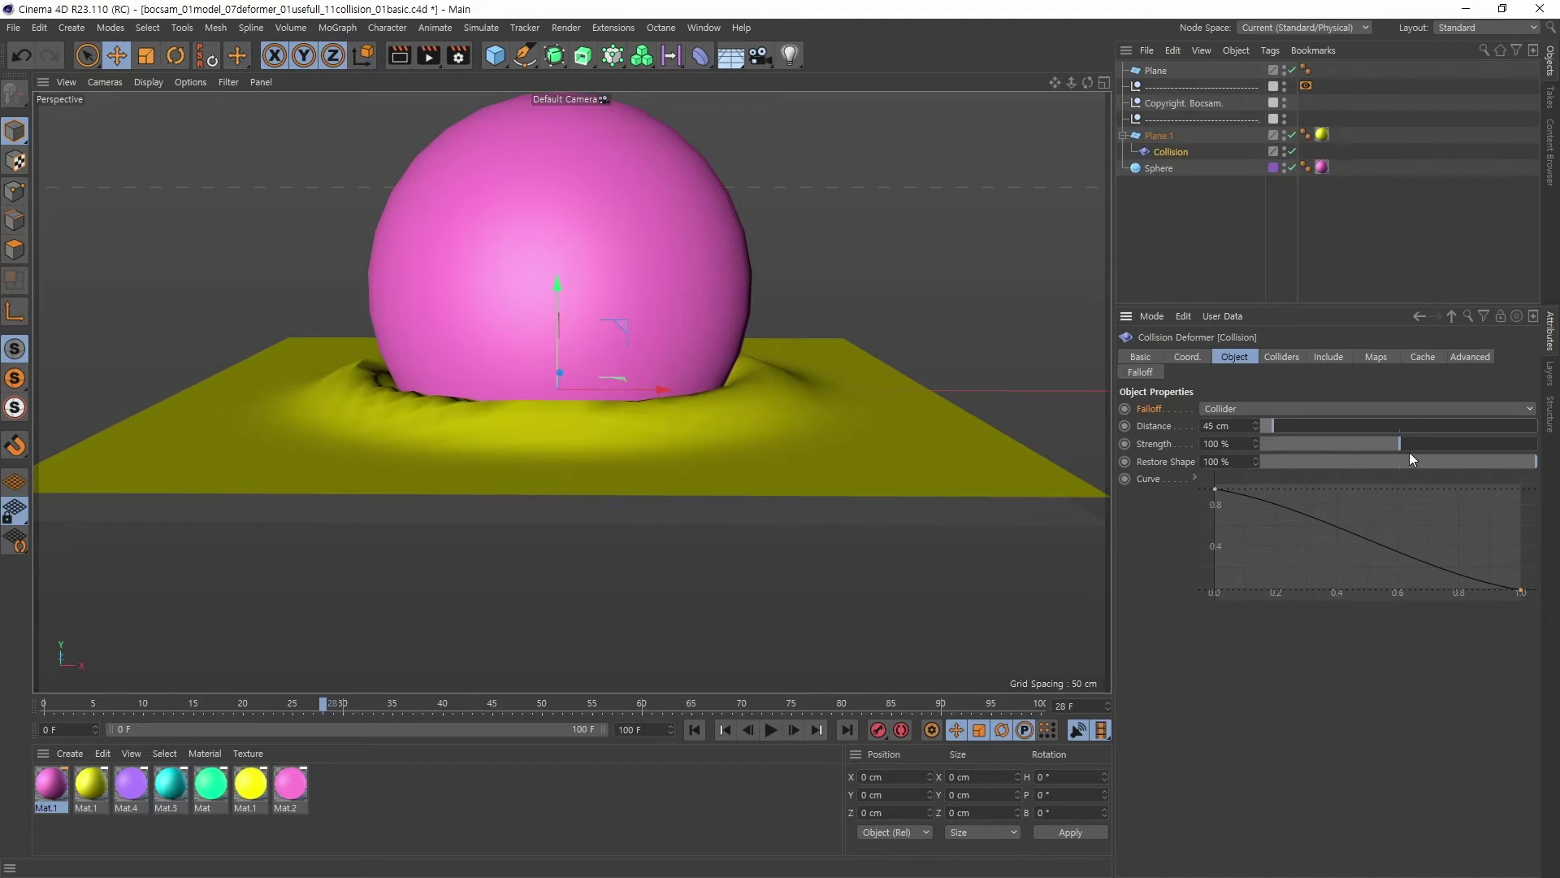
mouse_move(1399, 443)
left_mouse_down()
mouse_move(1494, 437)
mouse_move(1304, 444)
mouse_move(1466, 441)
mouse_move(1390, 441)
mouse_move(1398, 456)
left_mouse_up()
double_click(1237, 445)
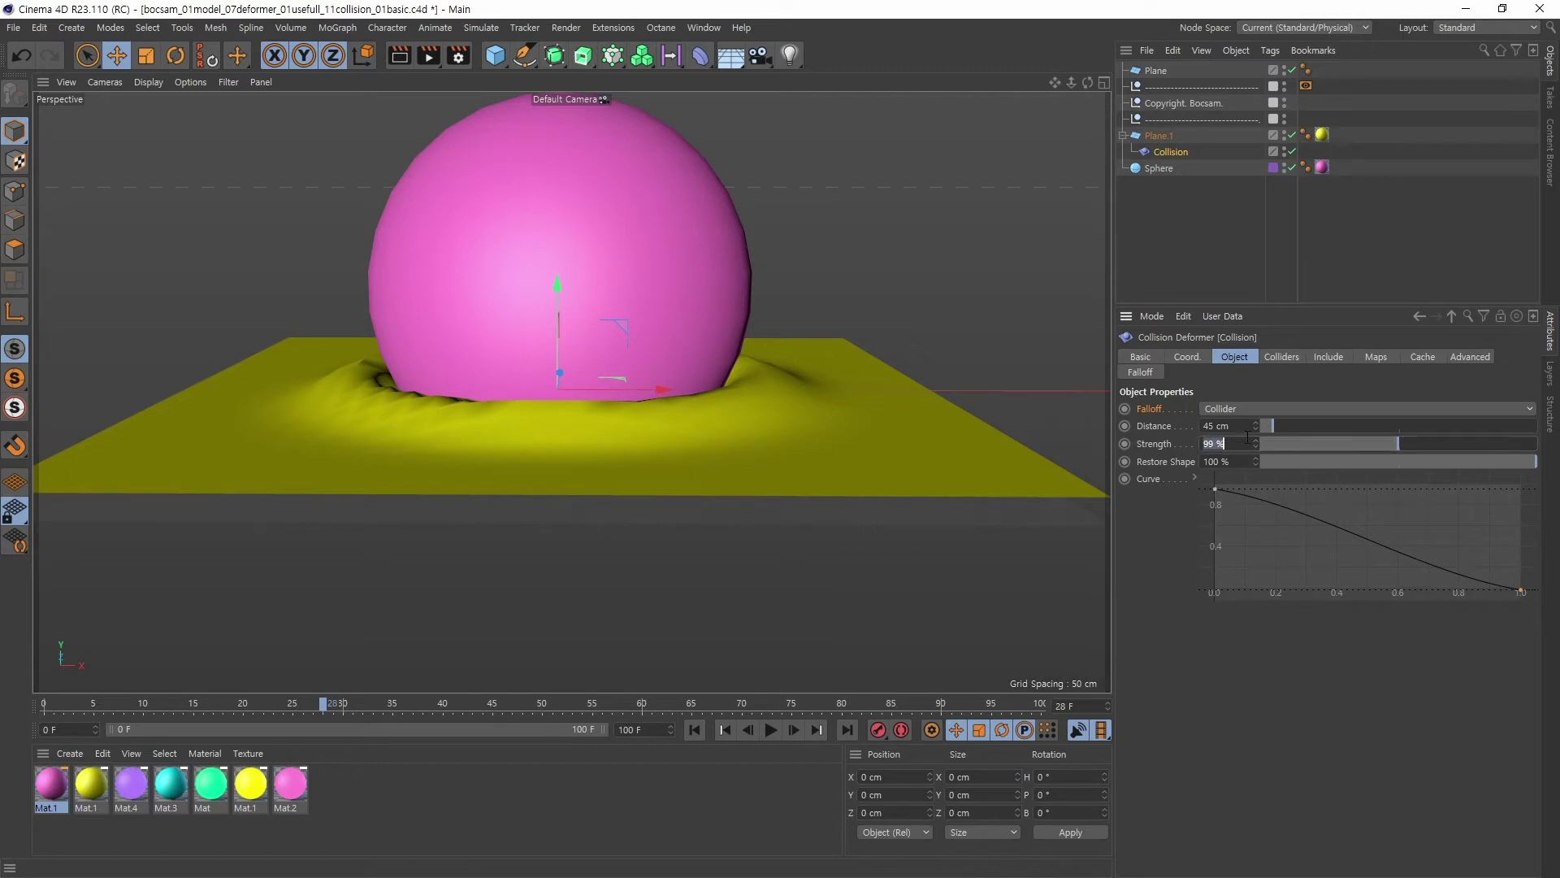
type("100")
key("Return")
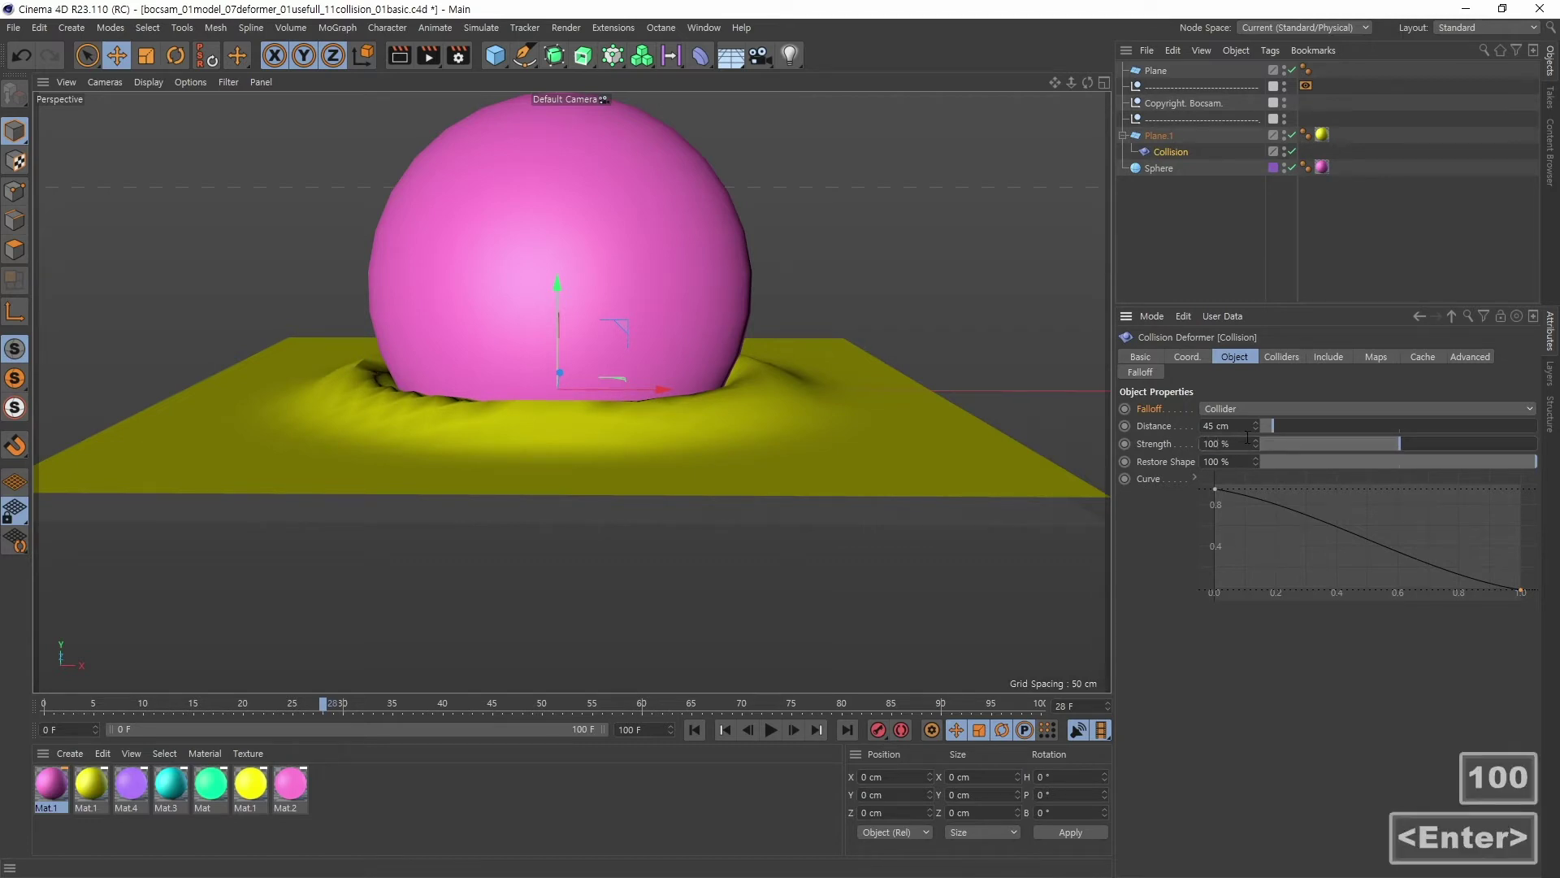
- Play the animation from the start to frame 34 and examine the raised rim around the sphere
left_click(695, 729)
left_click(771, 729)
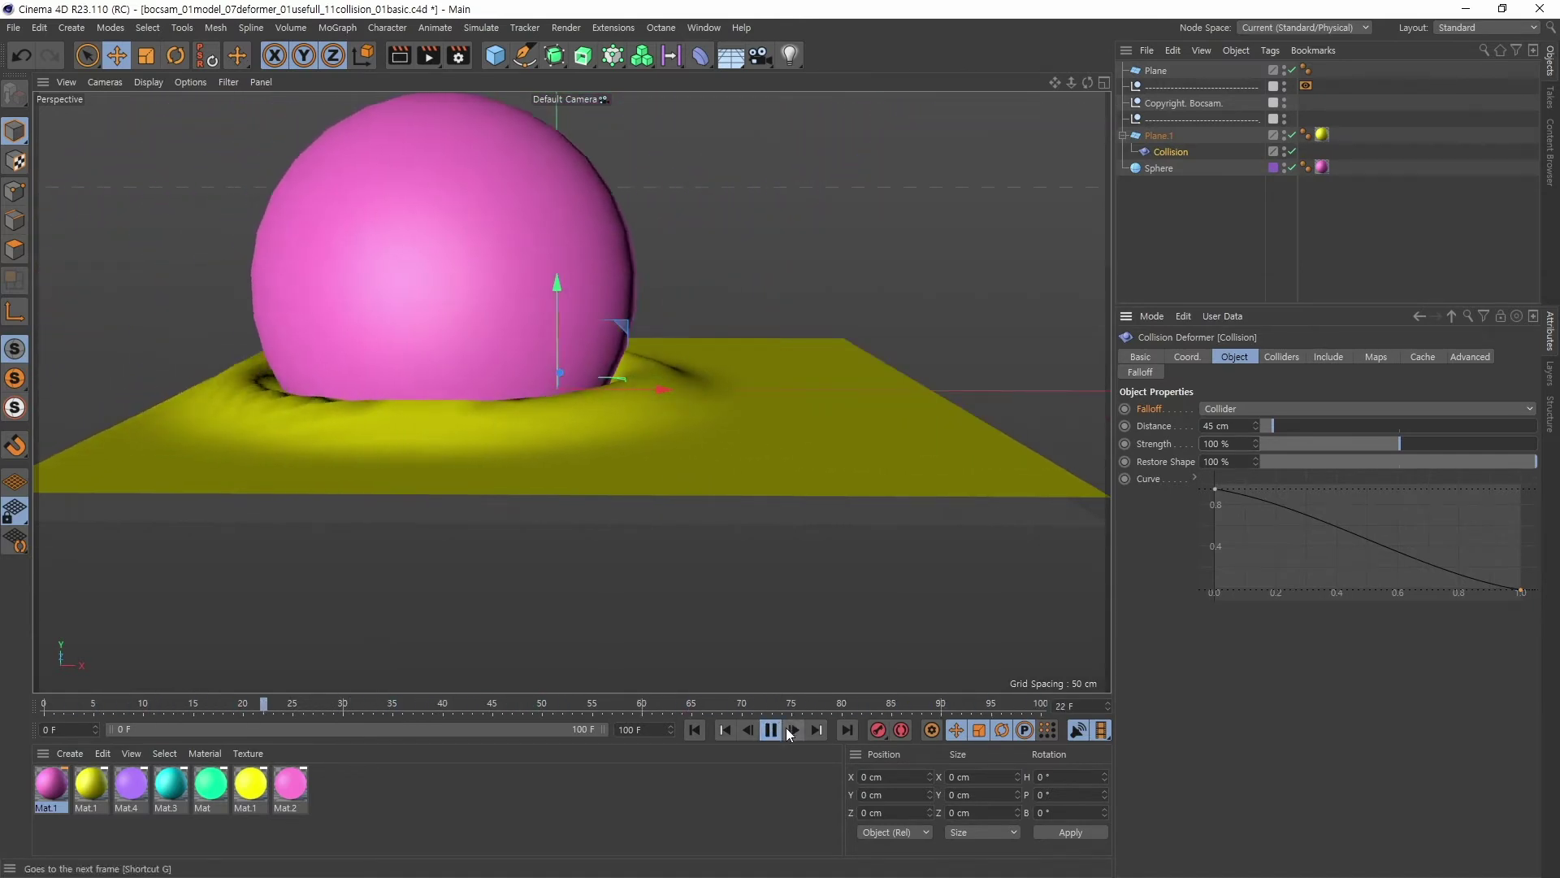
left_click(772, 729)
- Delete the grey reference plane beneath the deformed yellow plane
right_click_drag(878, 530, 842, 554, "alt")
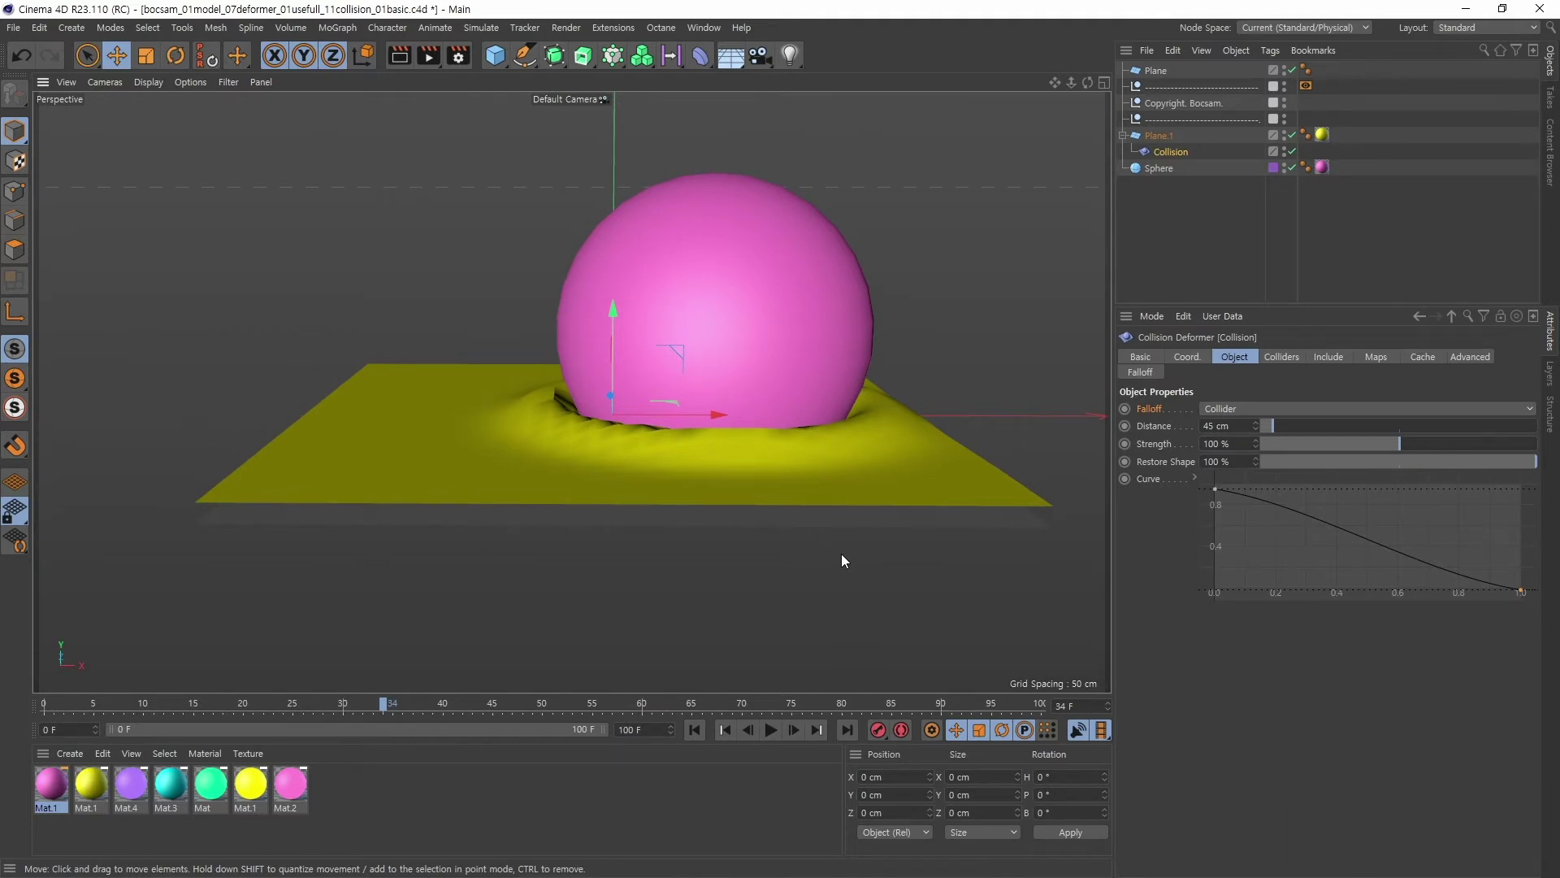
left_click_drag(1026, 452, 951, 552, "alt")
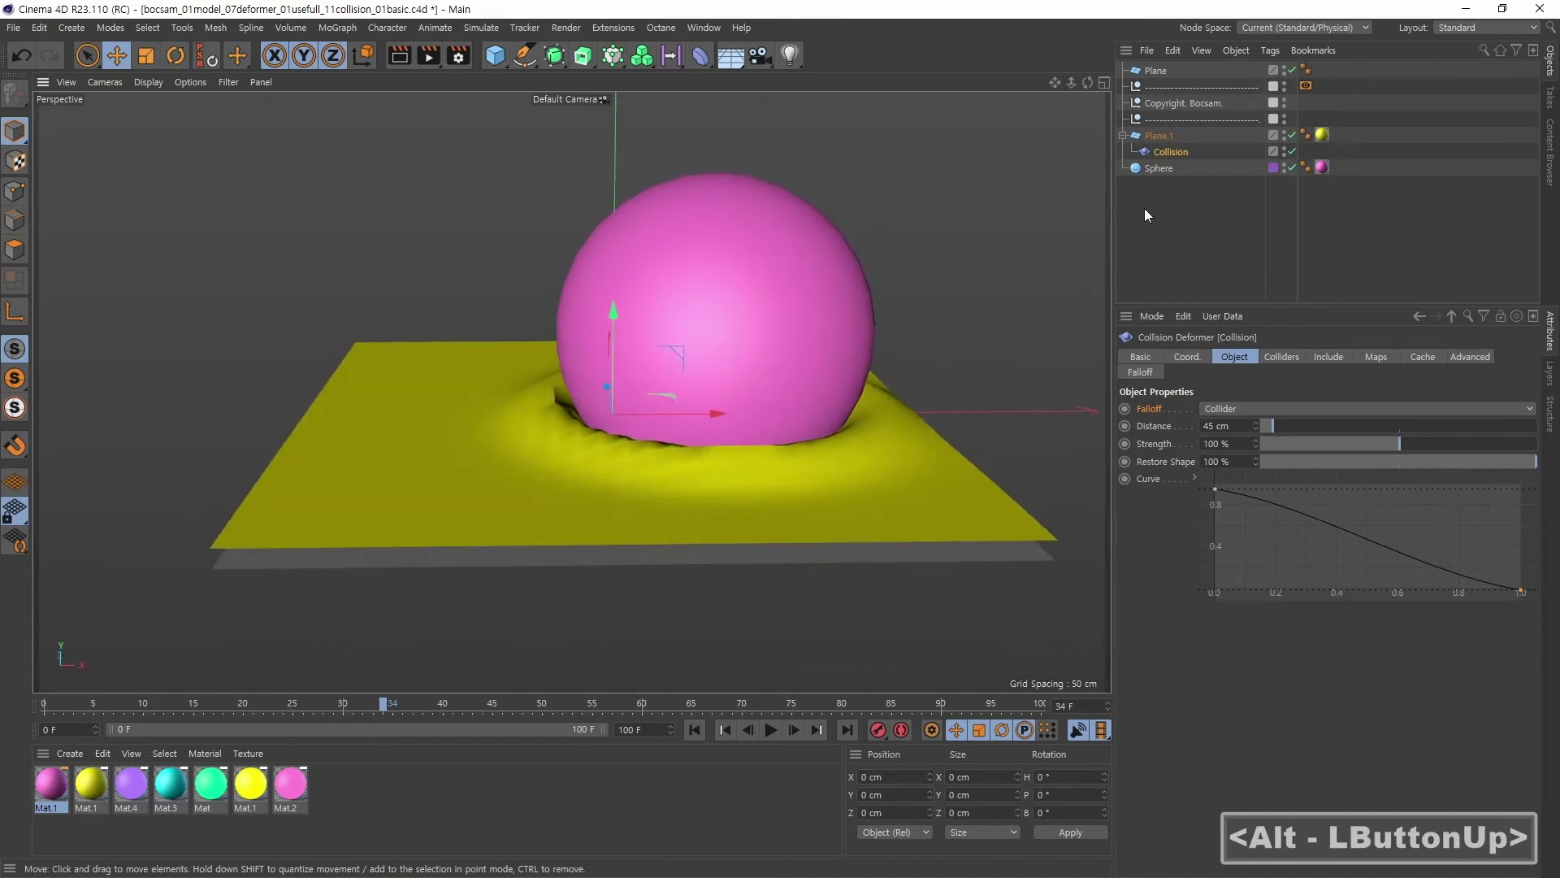
left_click(1165, 72)
key("Delete")
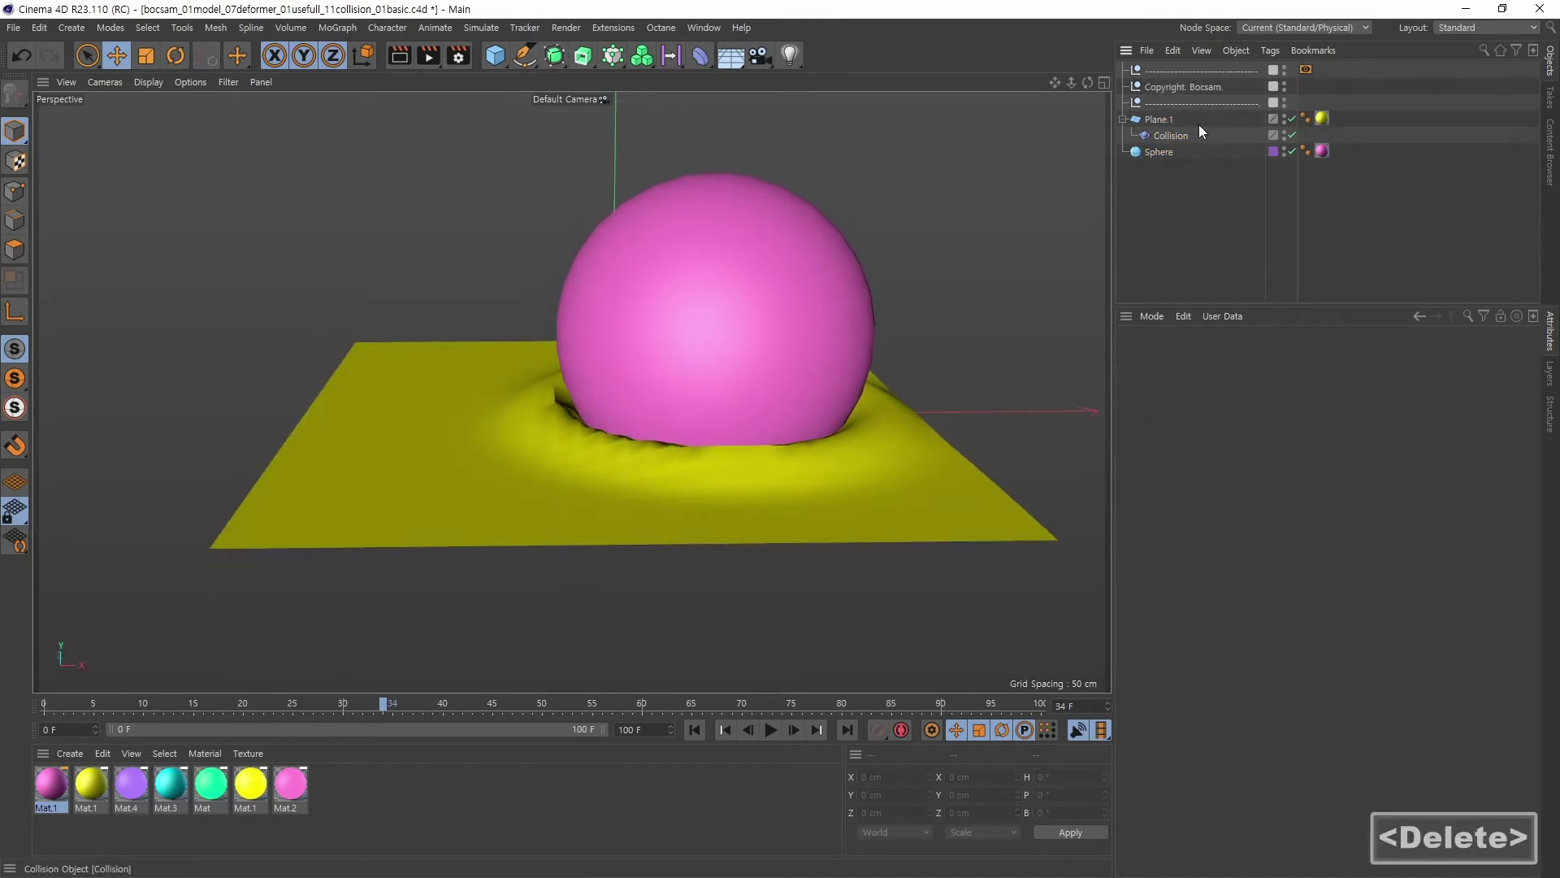
- Set the Collision deformer's Restore Shape to 10%
left_click(1171, 134)
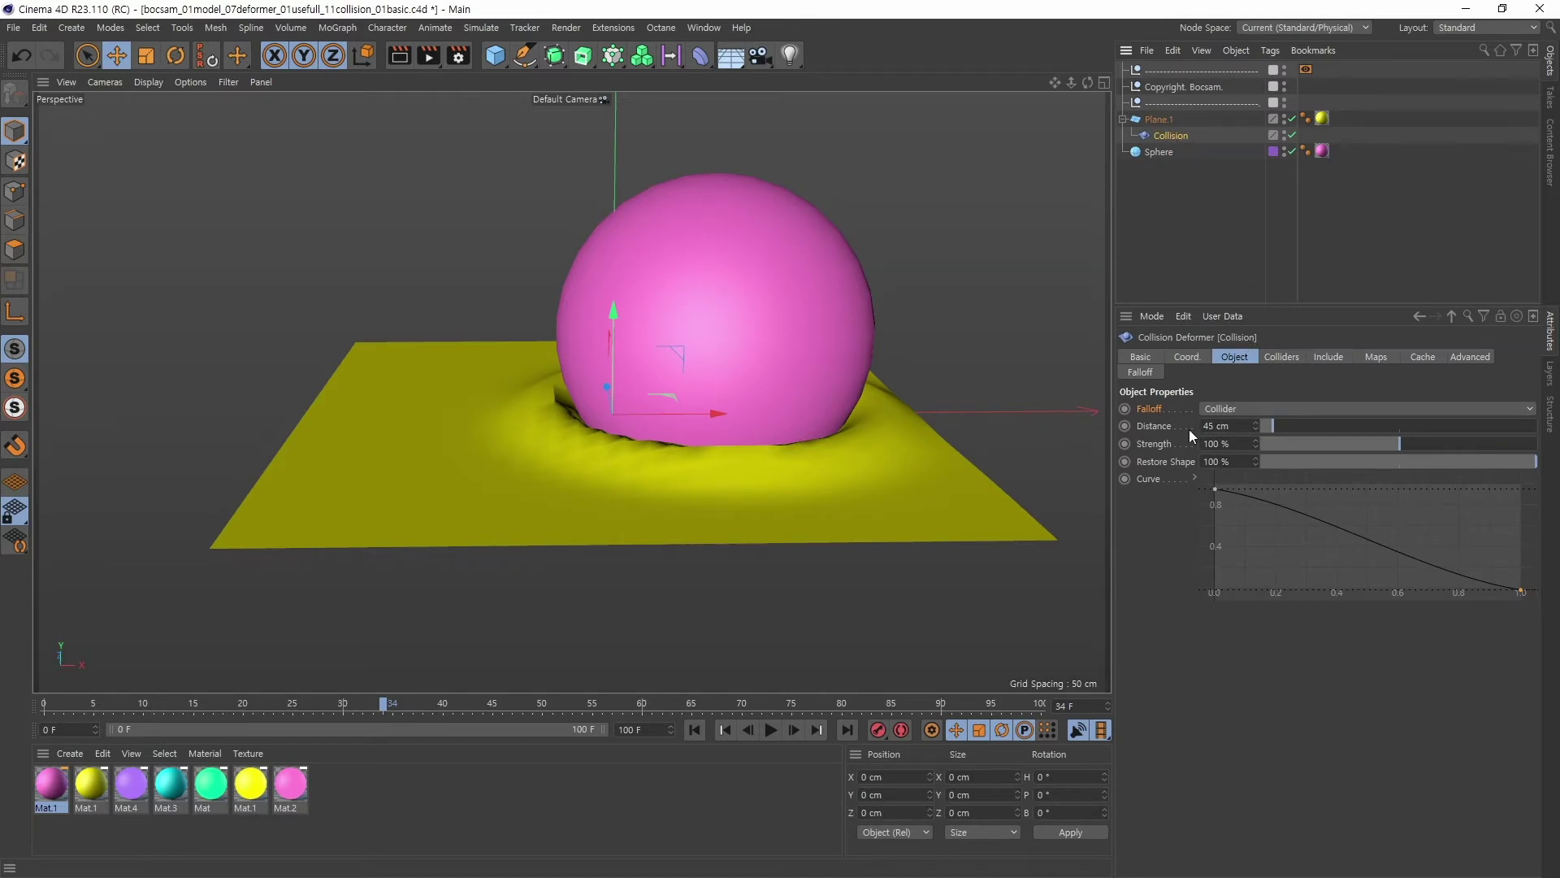
double_click(1233, 460)
type("10")
key("Return")
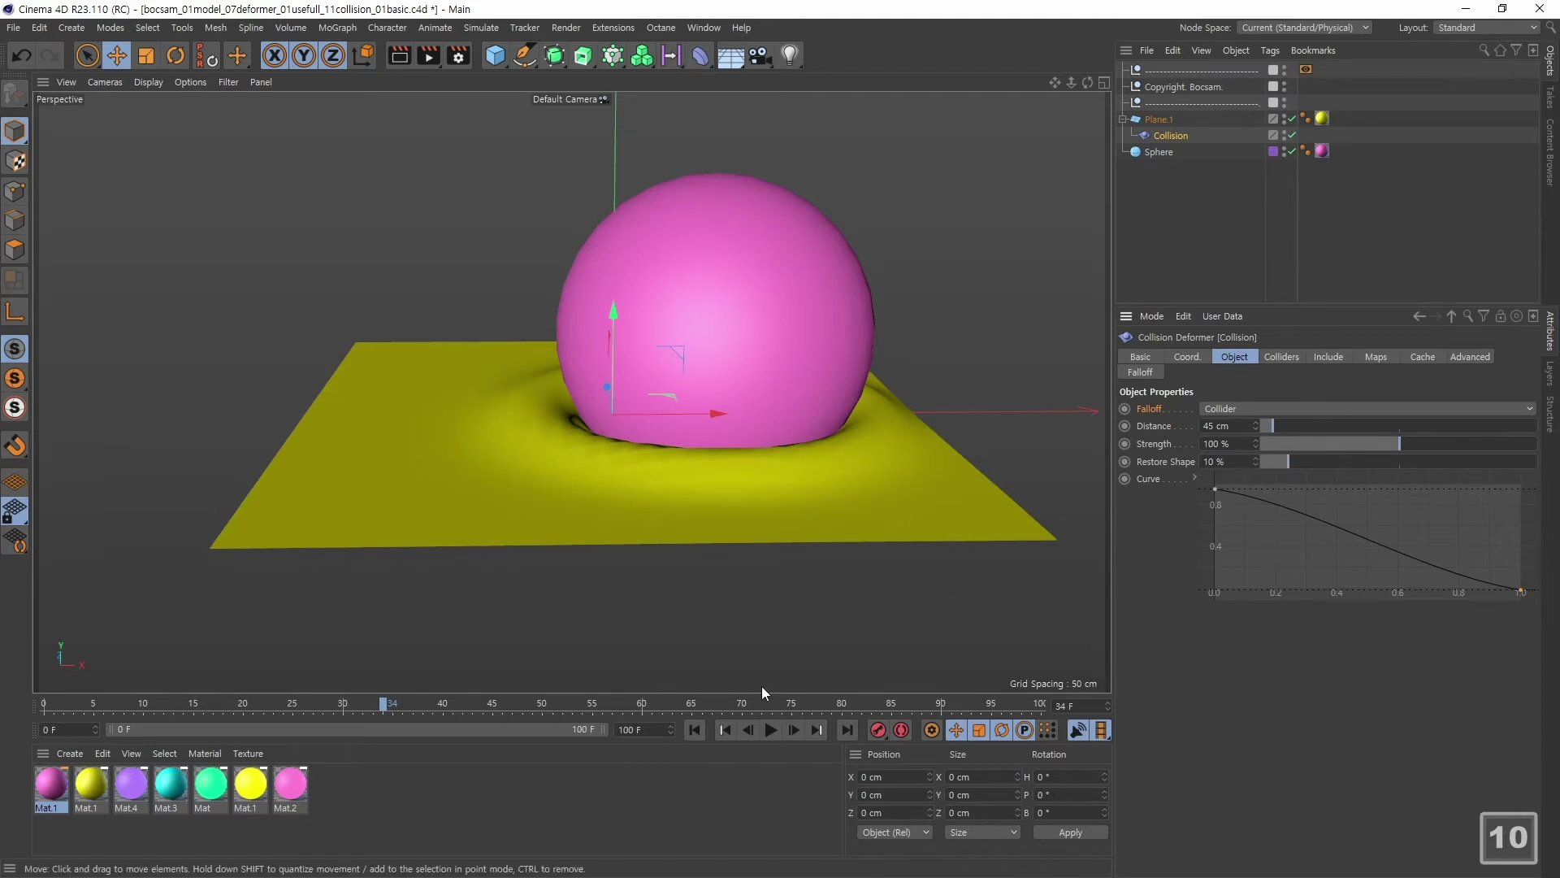
- Play the animation from the start to frame 52 and examine the trail behind the sphere
left_click(694, 730)
left_click(770, 730)
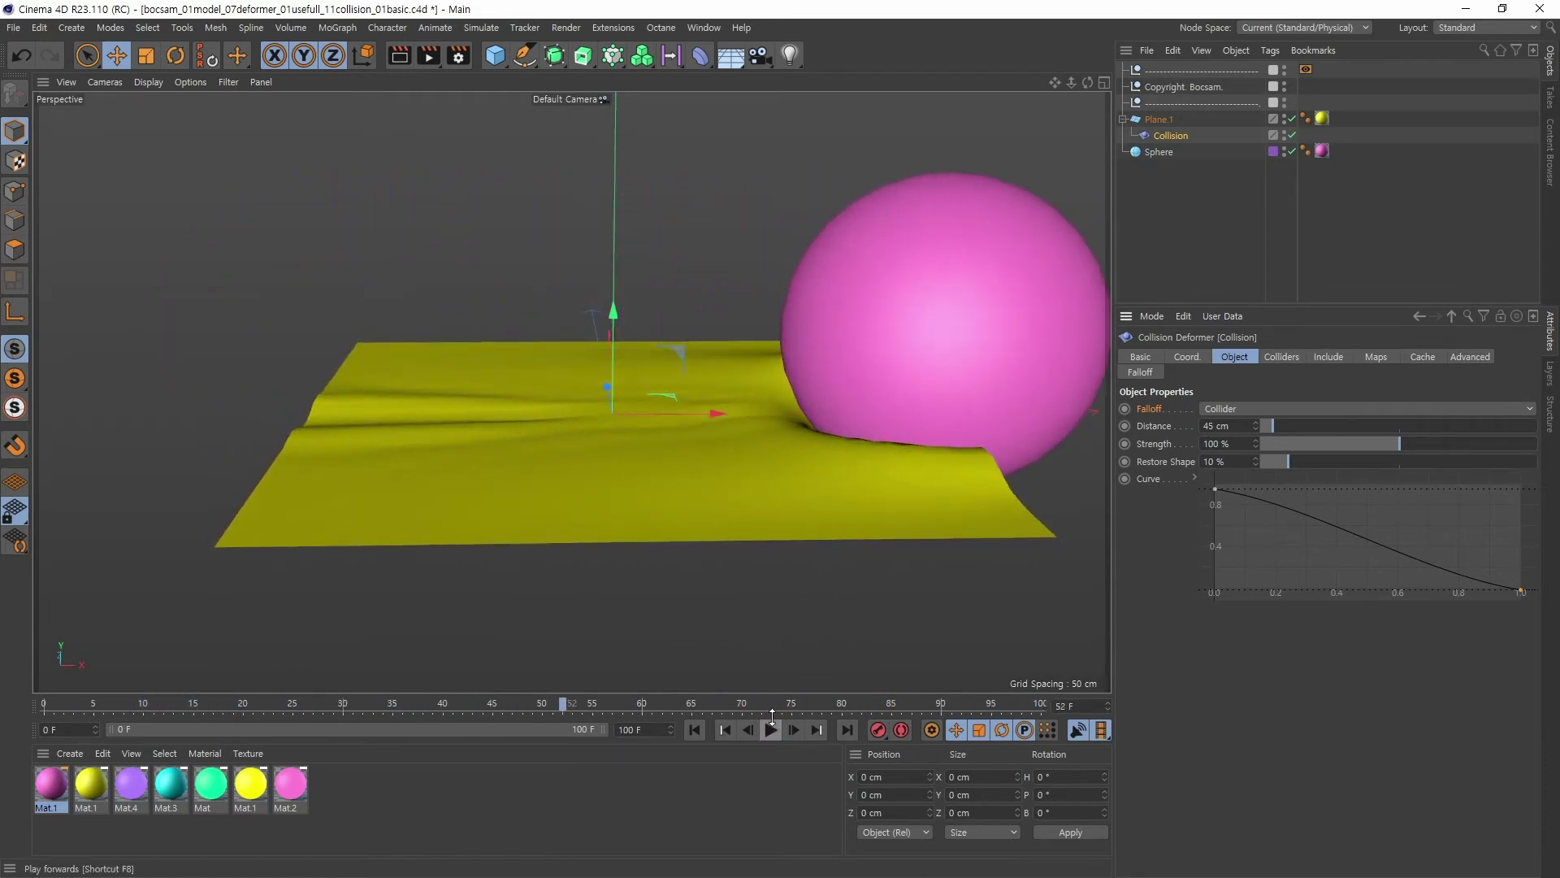
left_click(772, 730)
- Review the Collision deformer's Include, Maps, Cache and Advanced settings
left_click(1328, 358)
left_click(1379, 356)
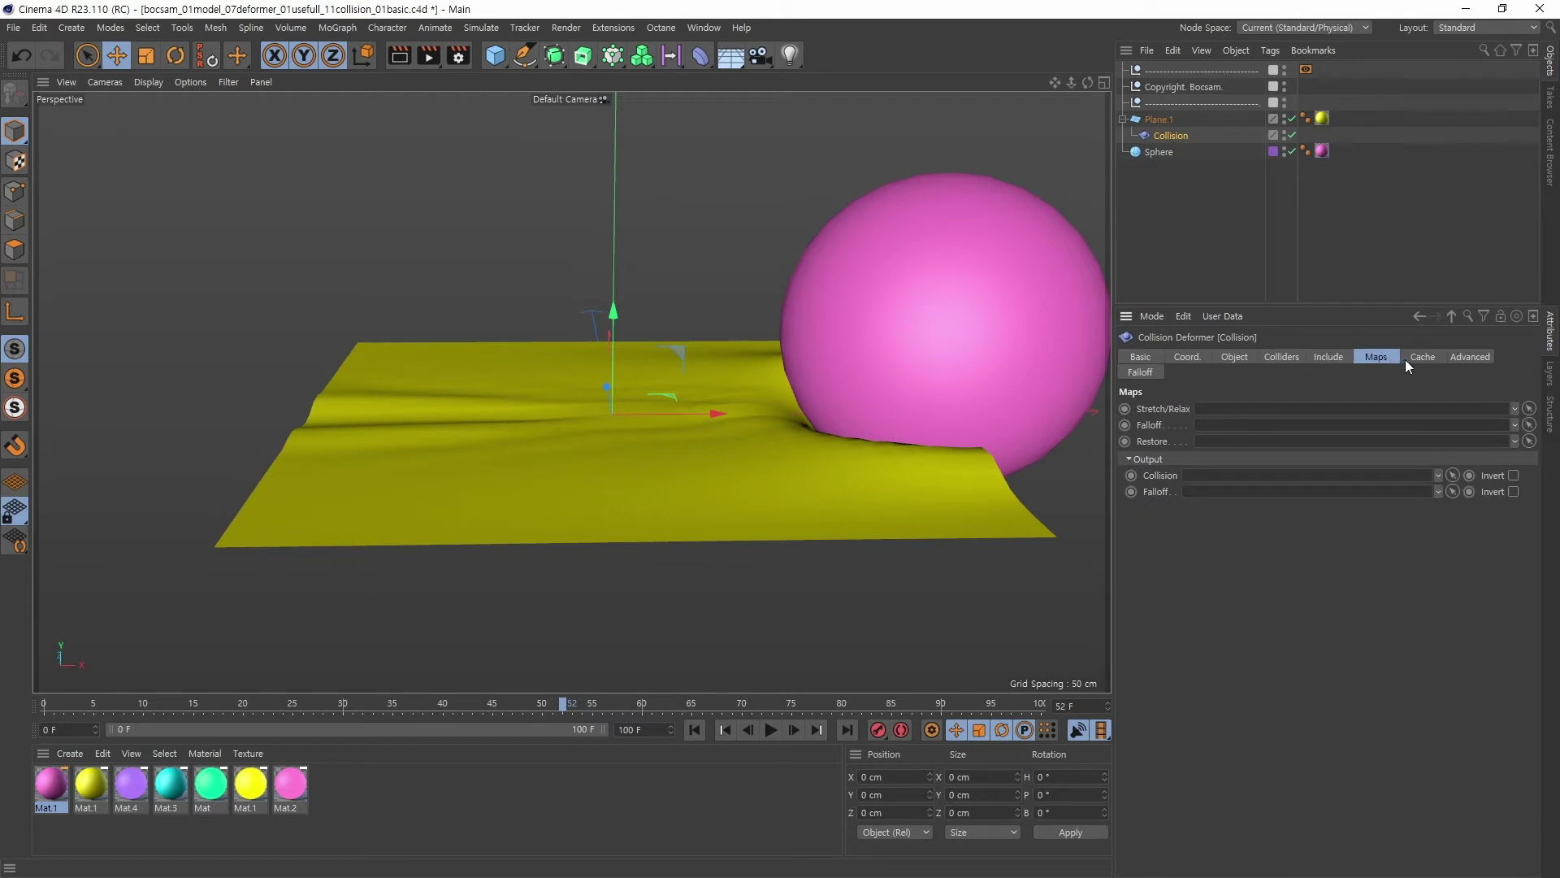
left_click(1422, 359)
left_click(1471, 358)
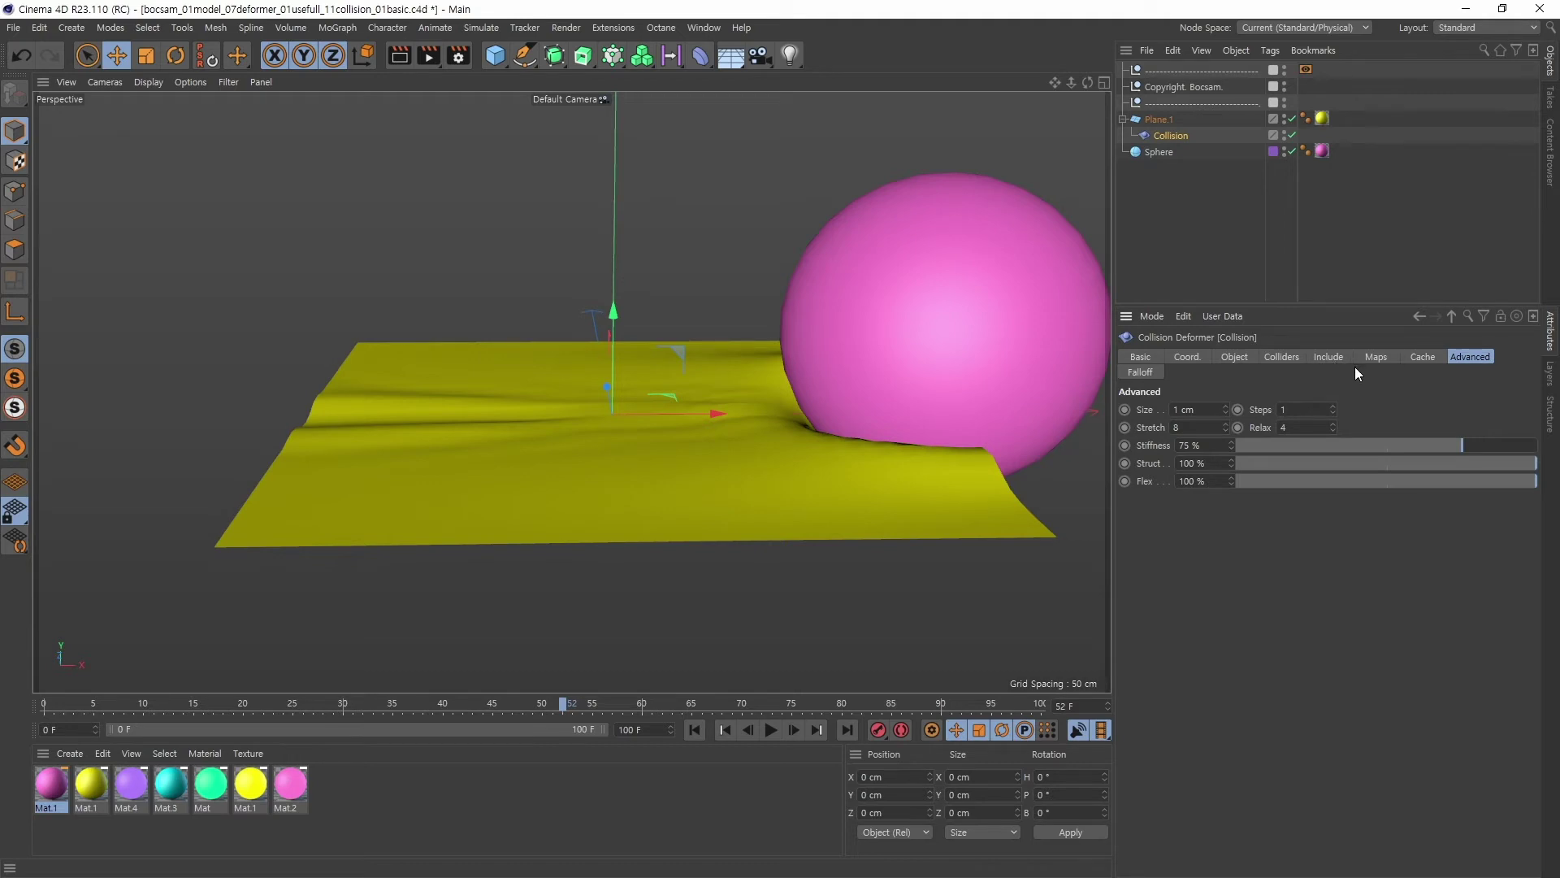
left_click(1331, 358)
left_click(1373, 358)
left_click(1424, 356)
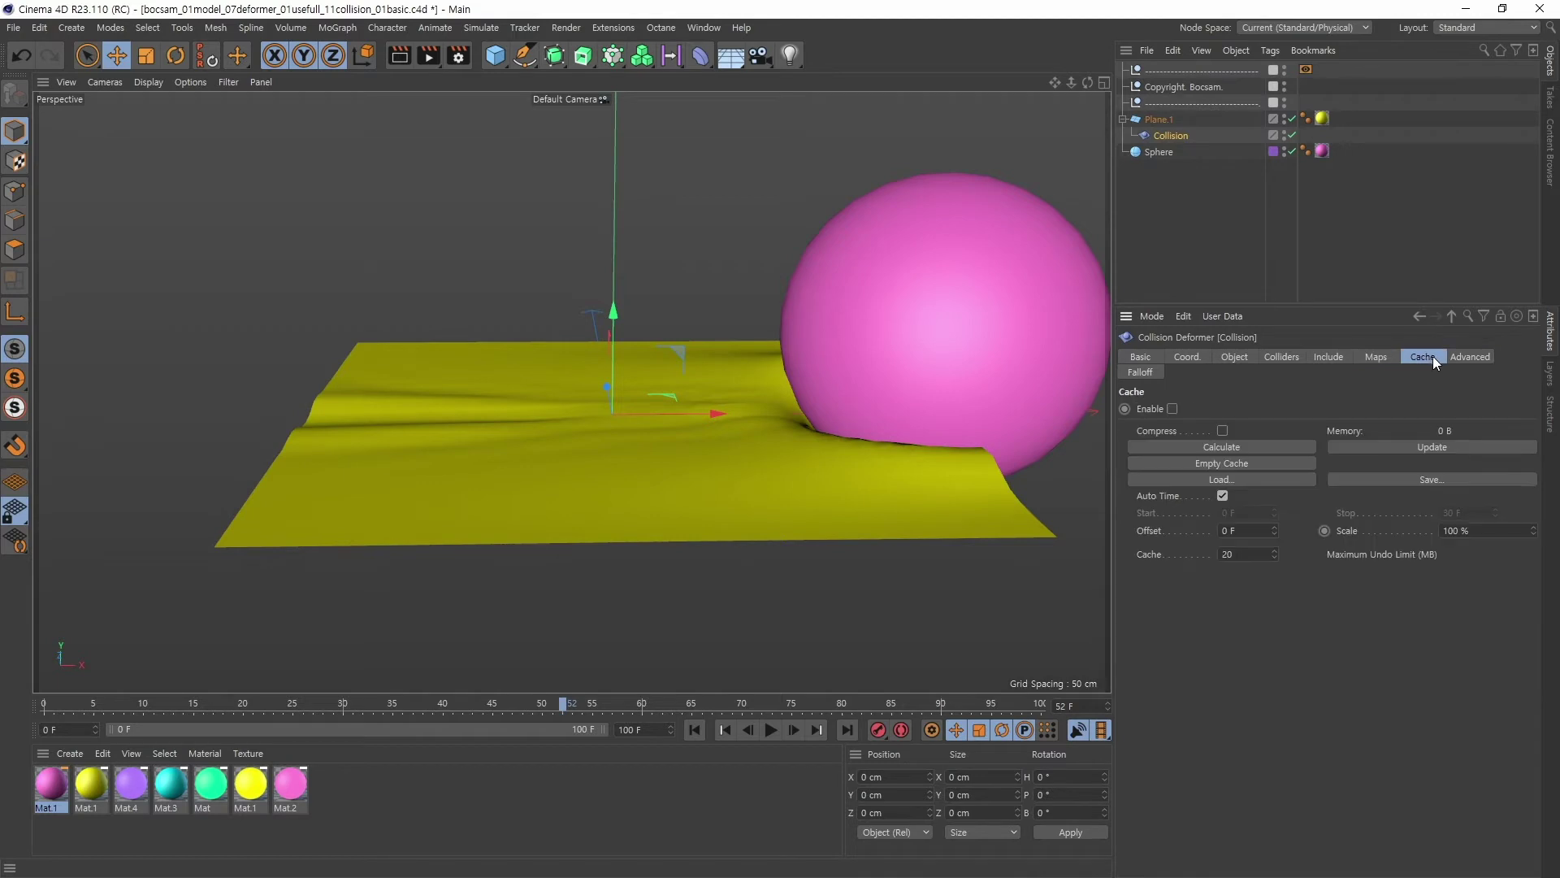
- Review the Collision deformer's Advanced and Colliders settings, and set its Restore Shape to 11%
left_click(1474, 357)
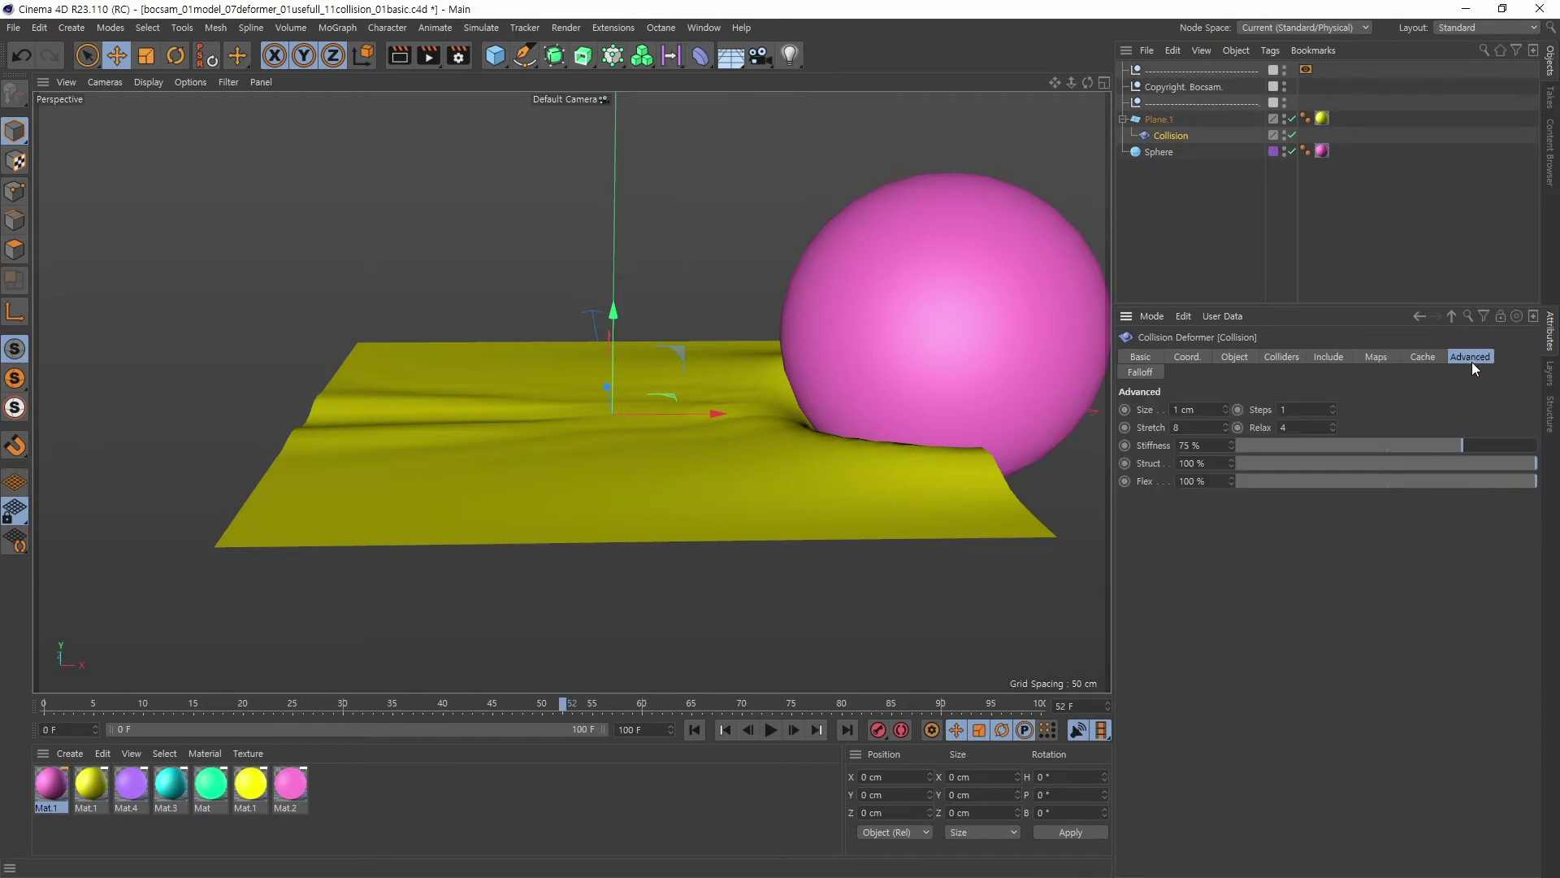
left_click(1282, 358)
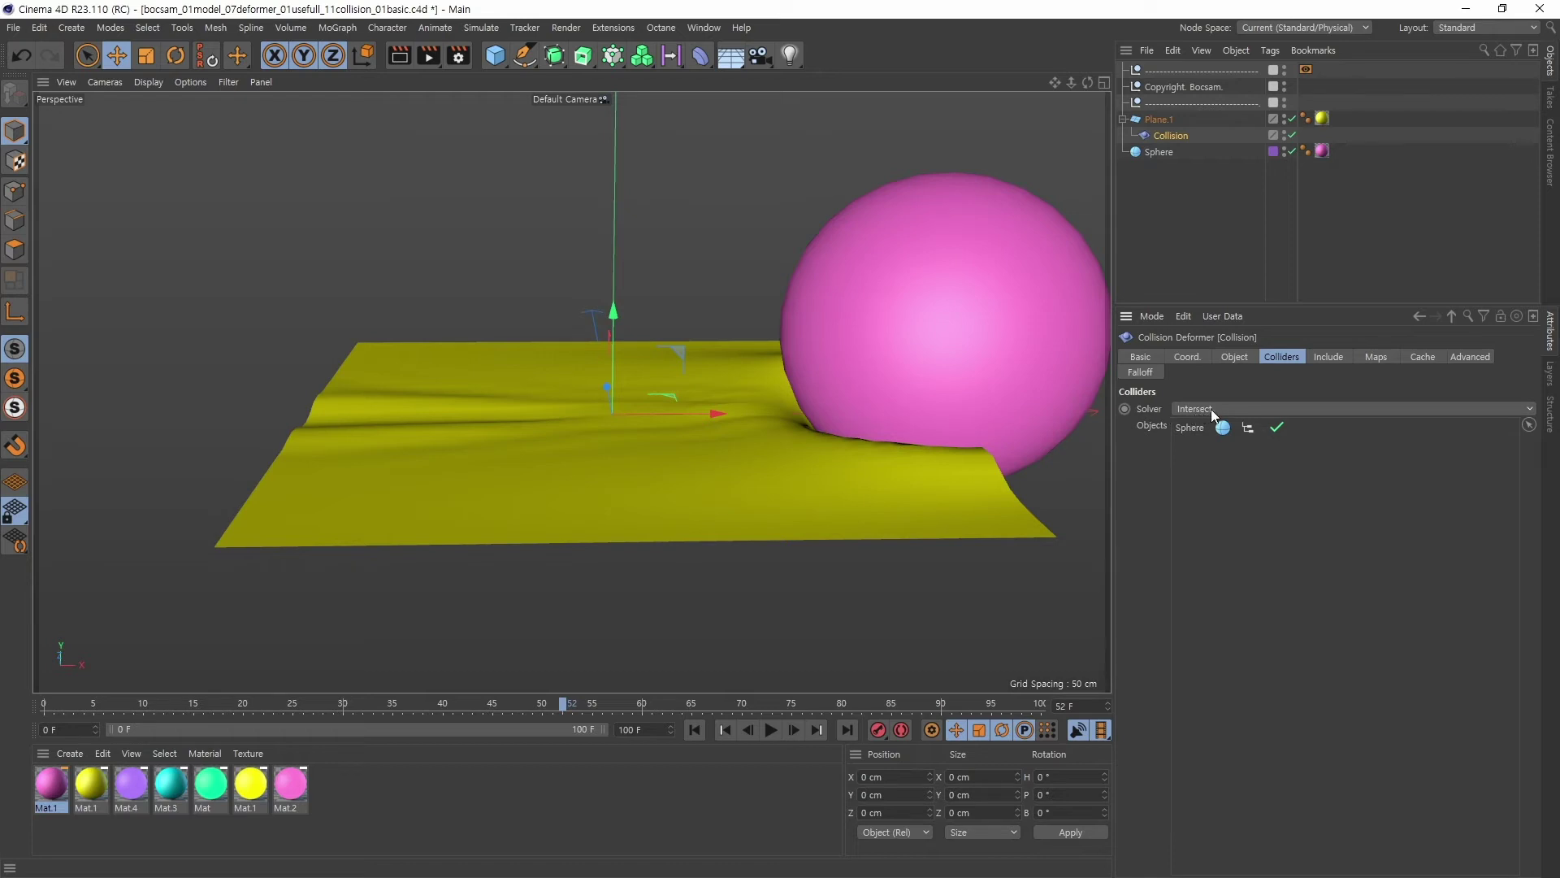
left_click(1236, 358)
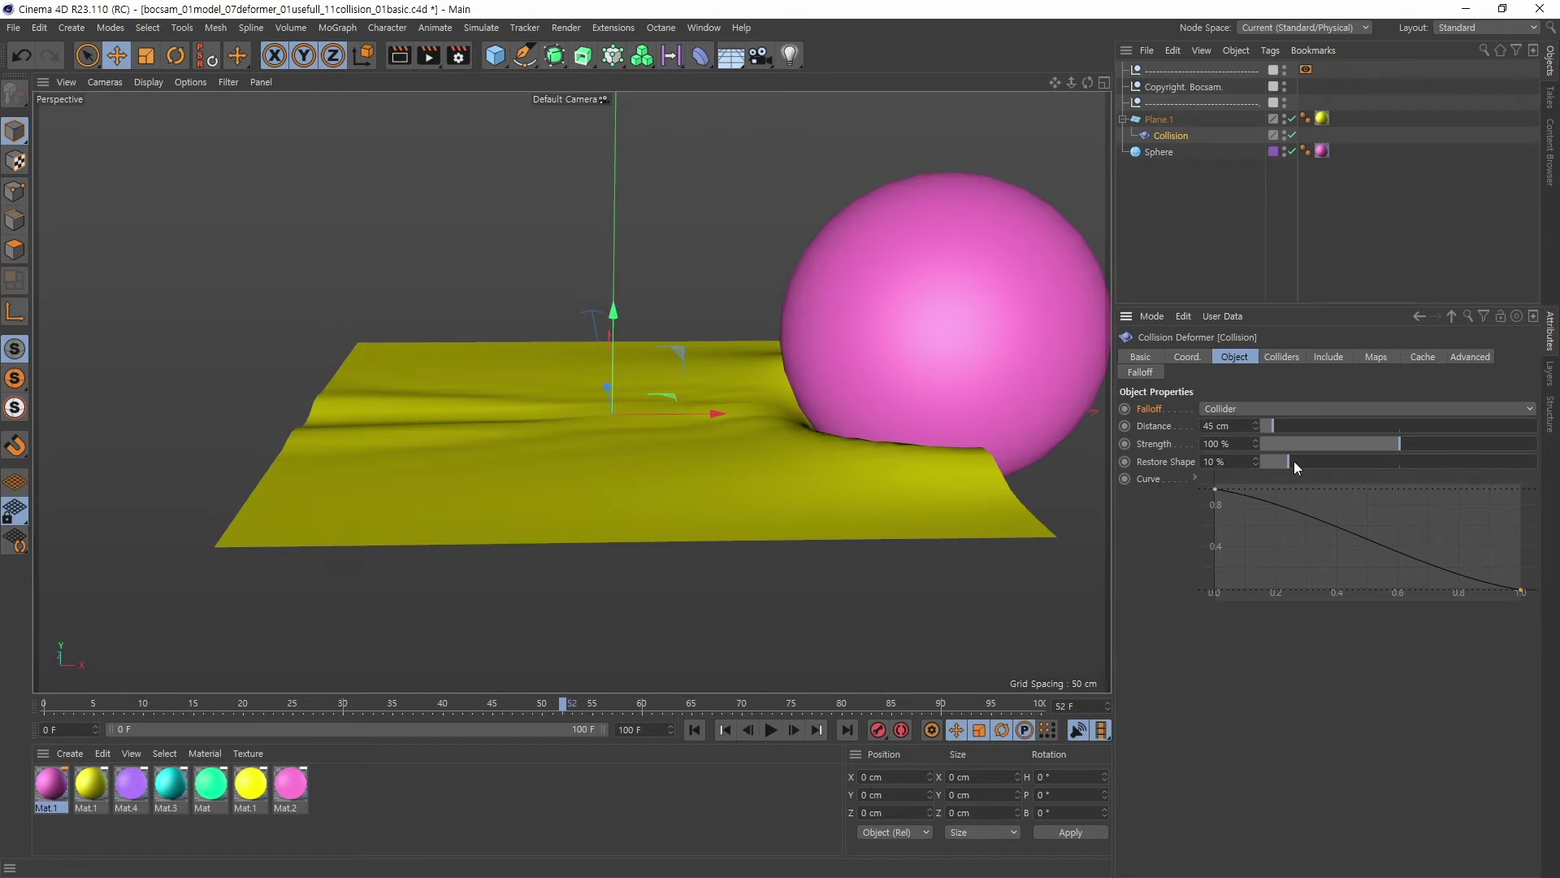
left_click_drag(1288, 460, 1249, 461)
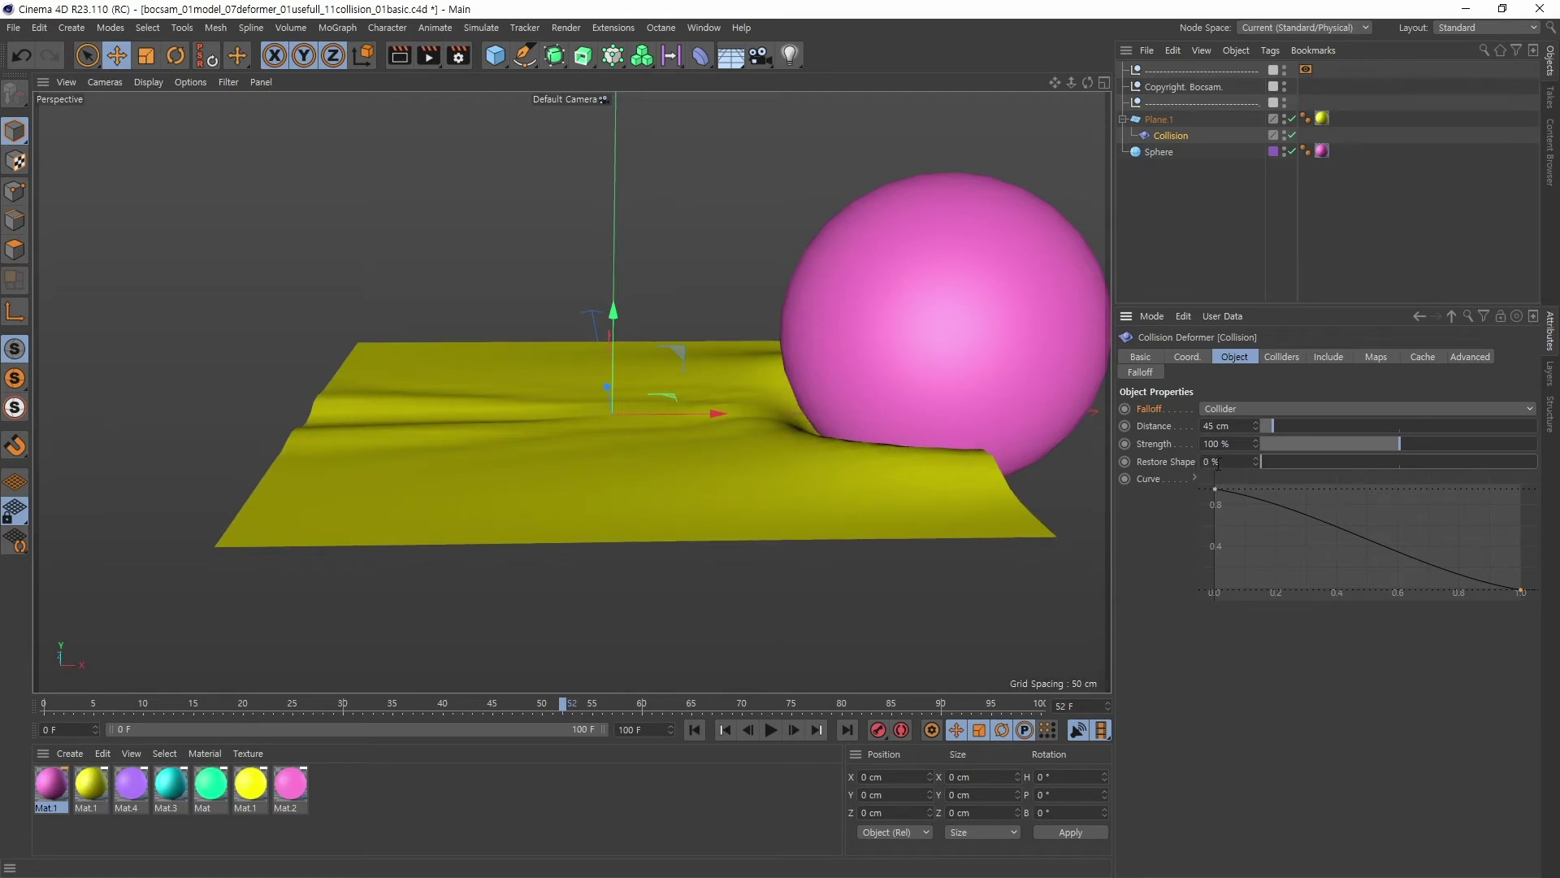
mouse_move(1271, 461)
left_mouse_down()
mouse_move(1336, 457)
mouse_move(1266, 461)
mouse_move(1289, 463)
left_mouse_up()
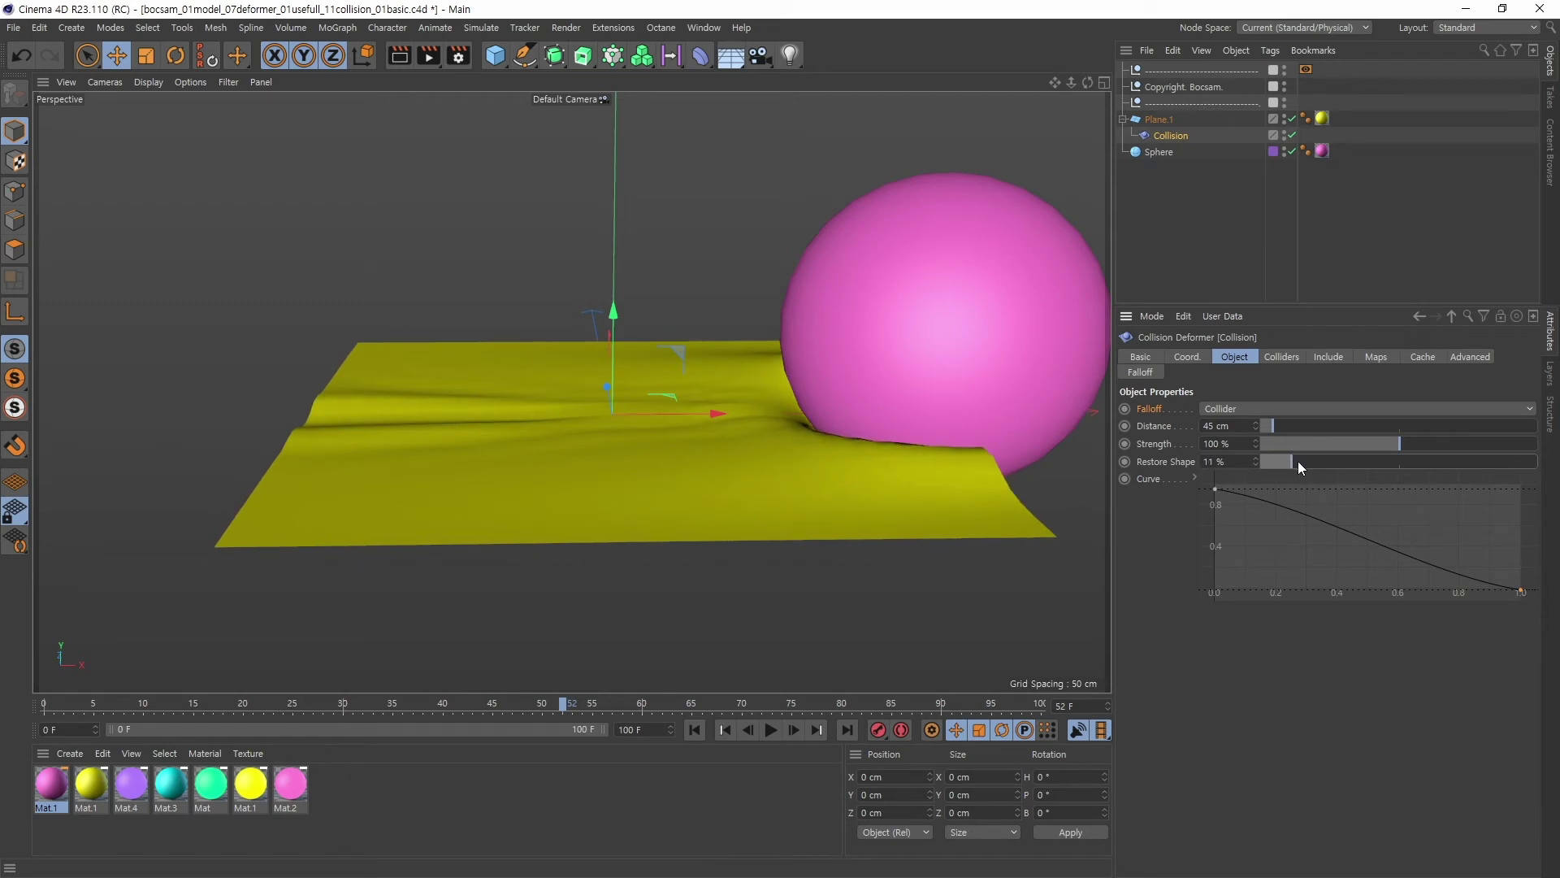
- Play the animation from the start to frame 46 and examine the plane's trail behind the sphere from a higher angle
left_click(694, 729)
left_click(772, 729)
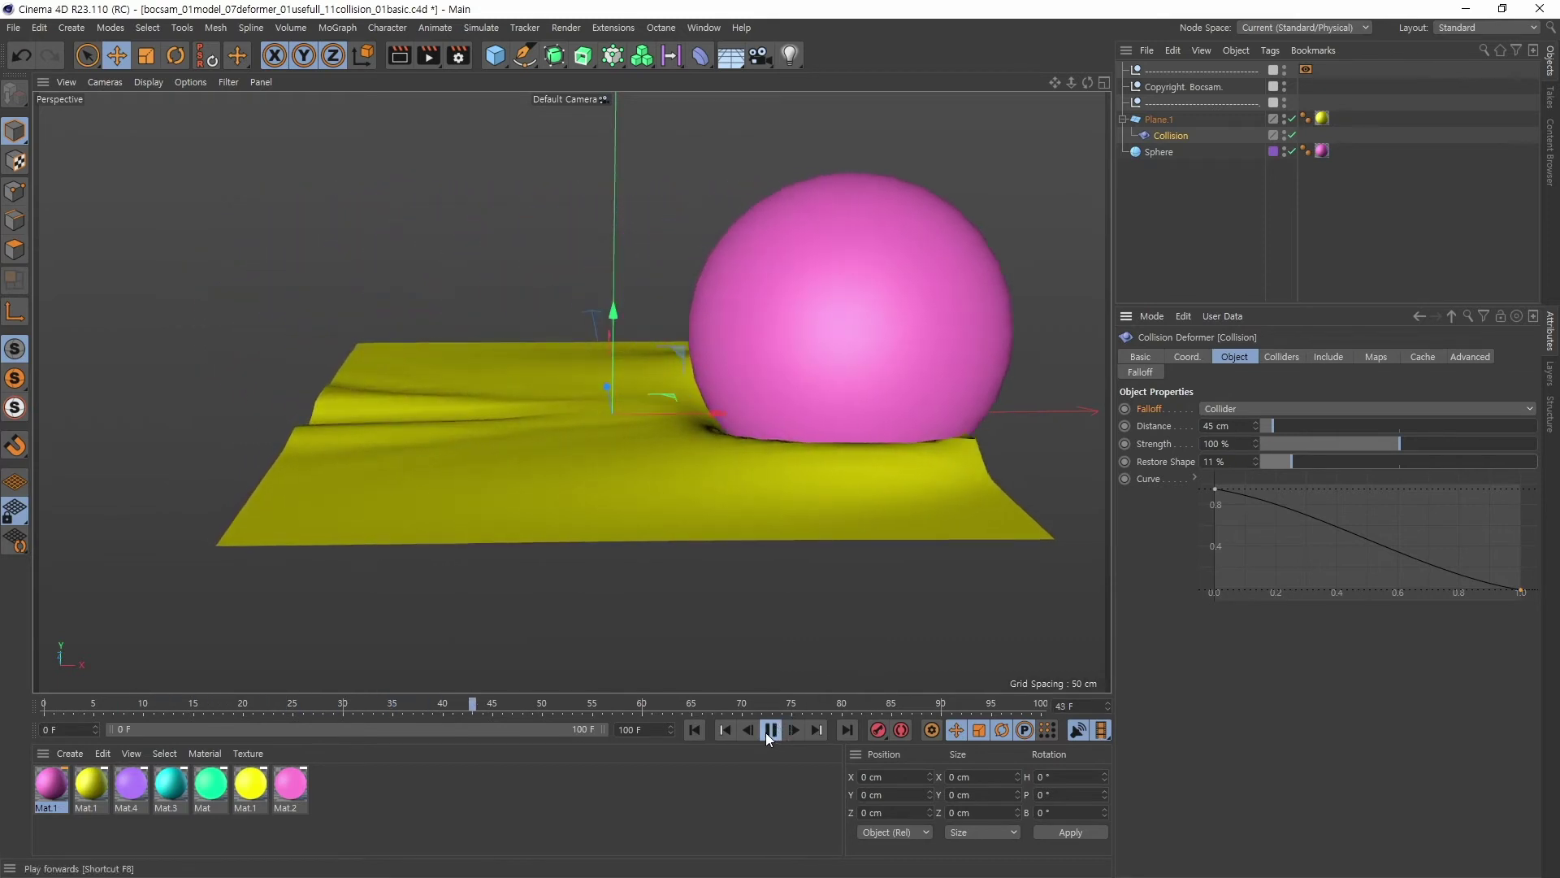
left_click(770, 729)
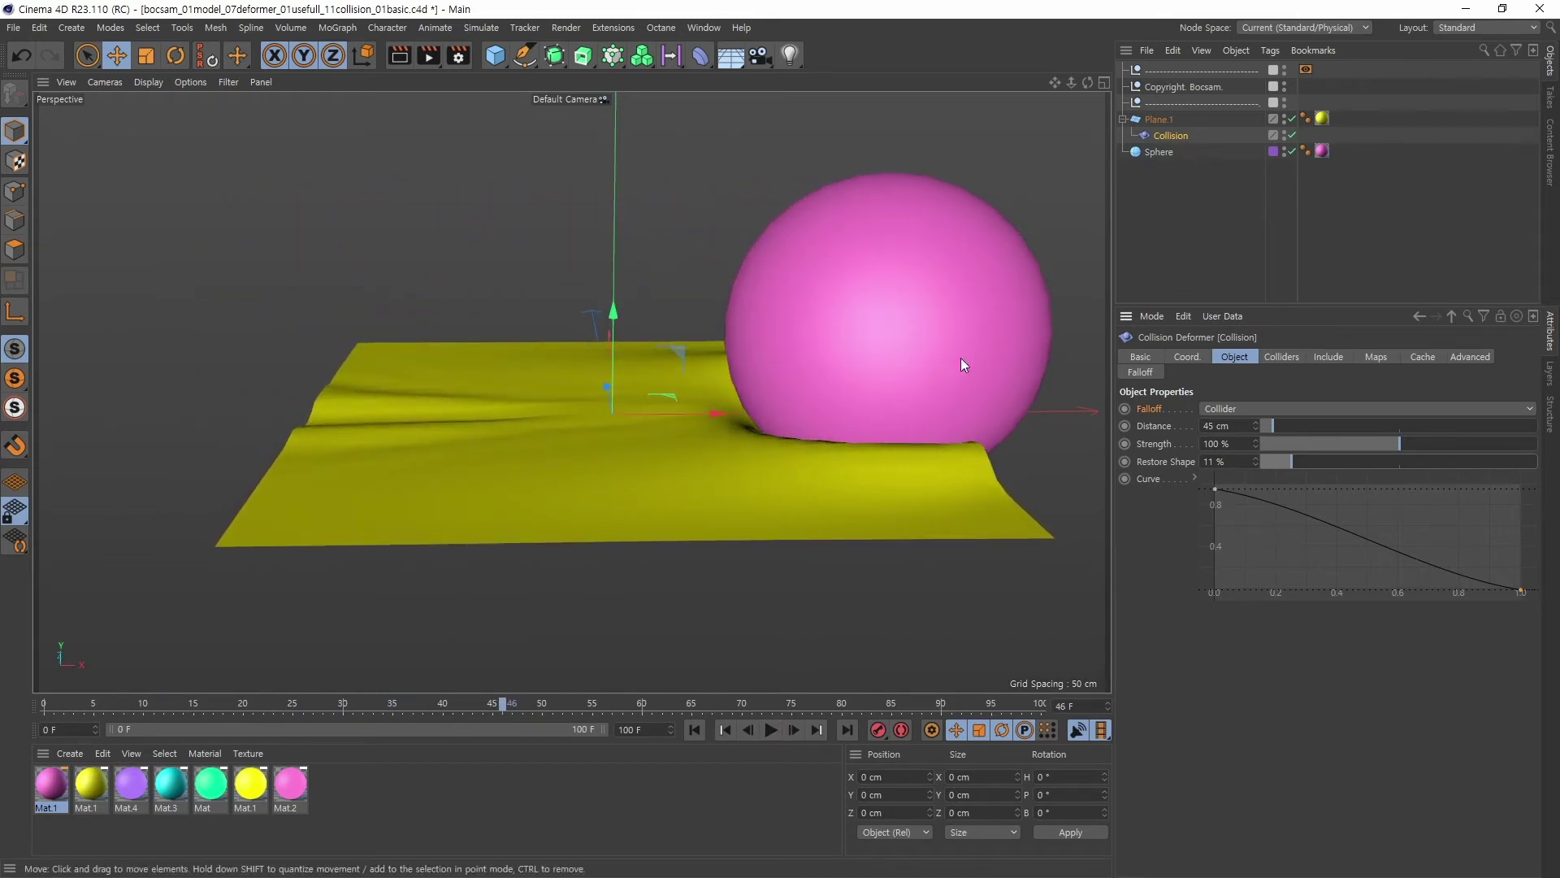
mouse_move(802, 471)
left_mouse_down("alt")
mouse_move(801, 539)
mouse_move(818, 491)
left_mouse_up("alt")
right_click_drag(818, 490, 829, 512, "alt")
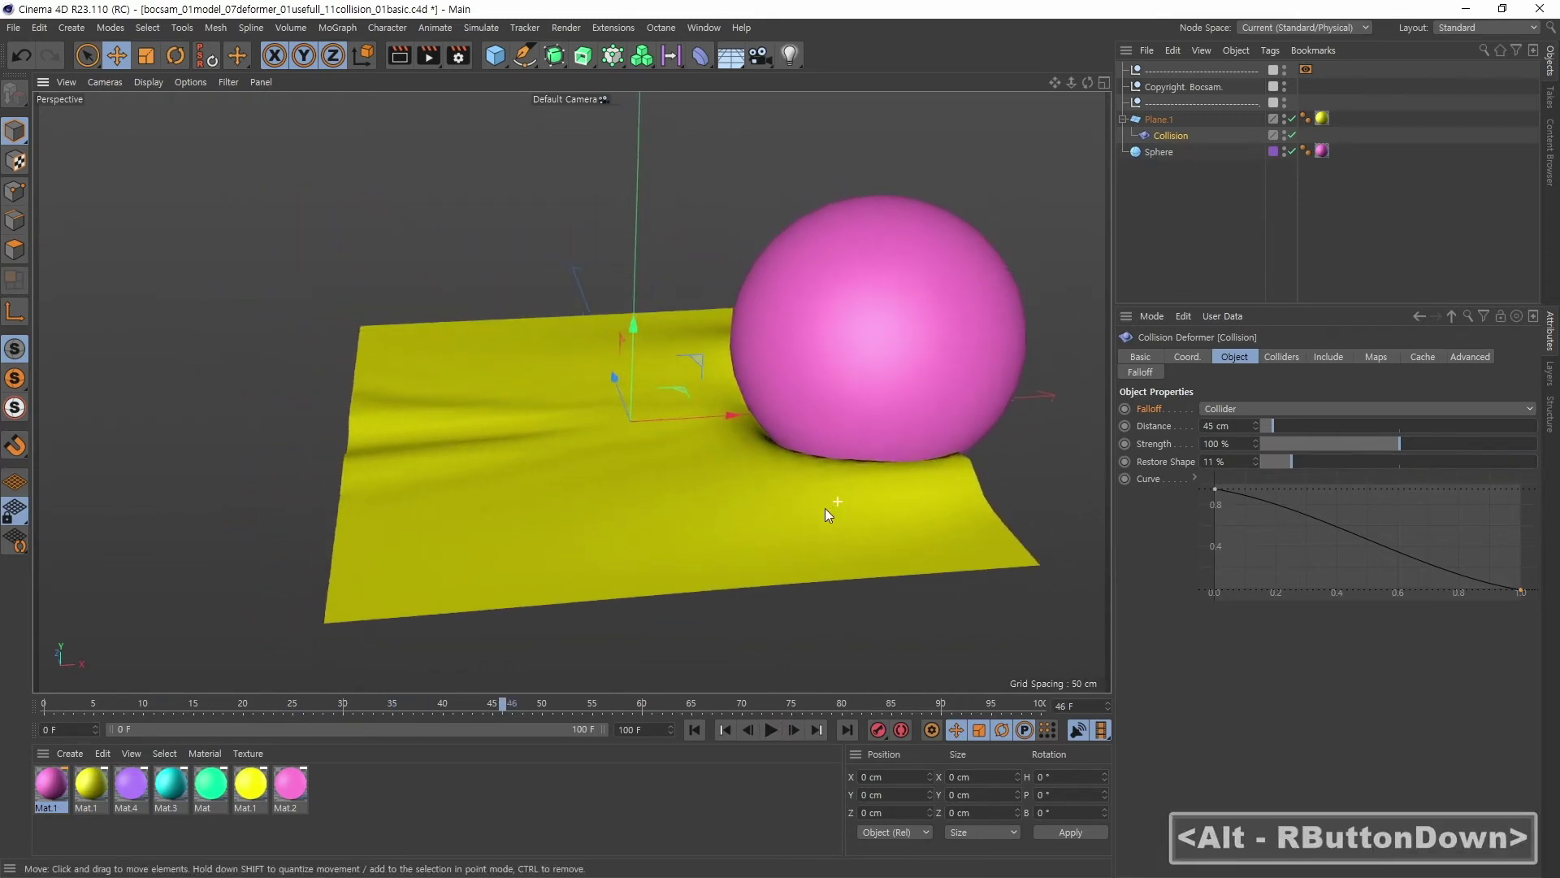
middle_click_drag(829, 512, 719, 499, "alt")
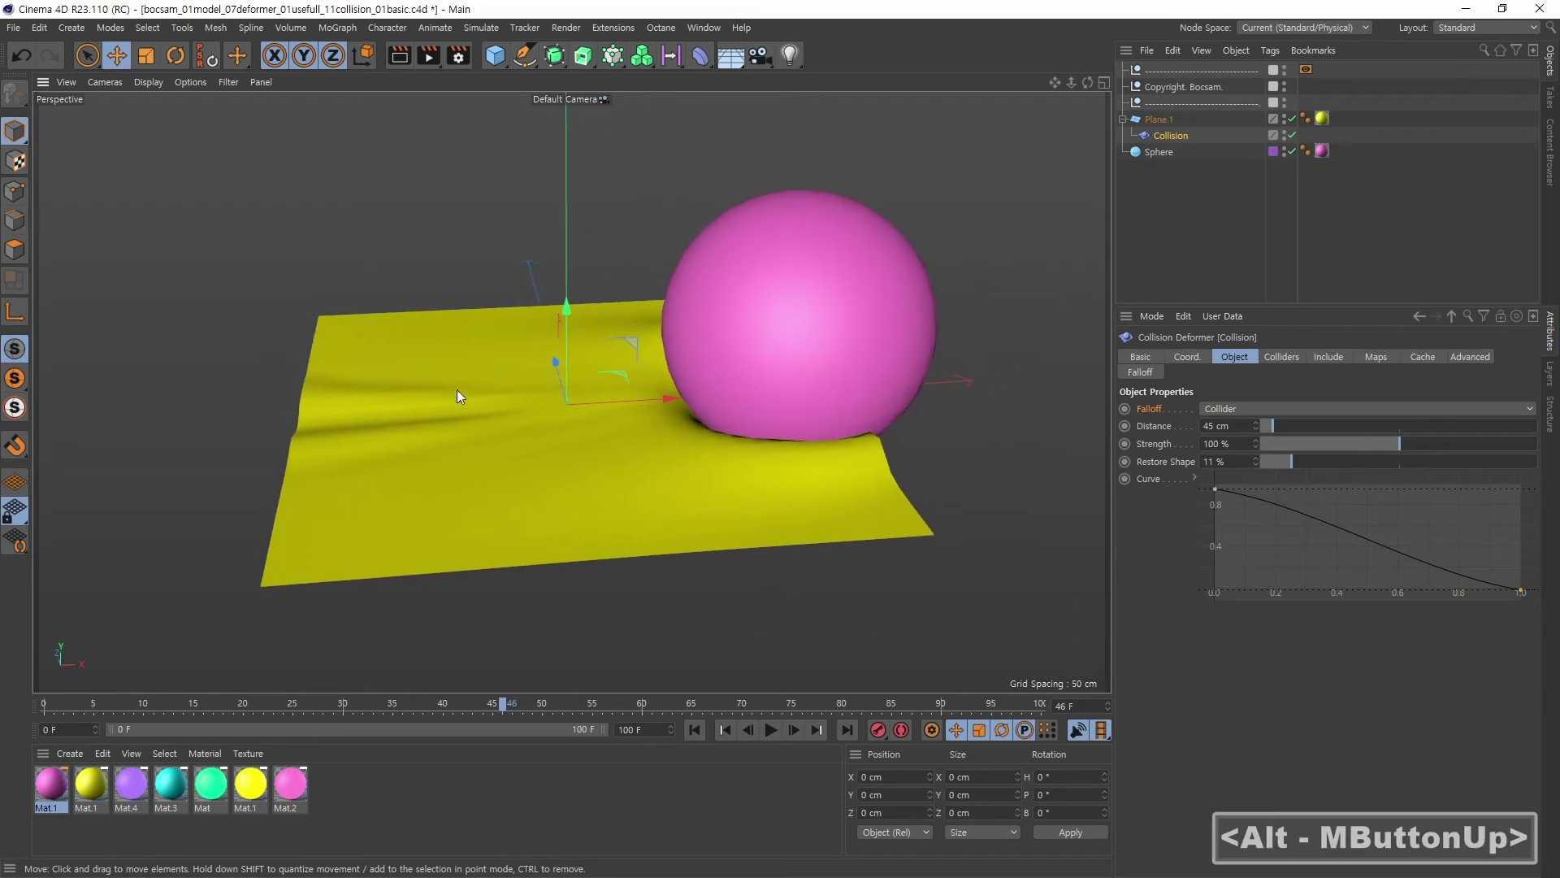
- Replay the animation from the start to frame 81 to examine how the plane recovers its shape
left_click(695, 729)
left_click(772, 729)
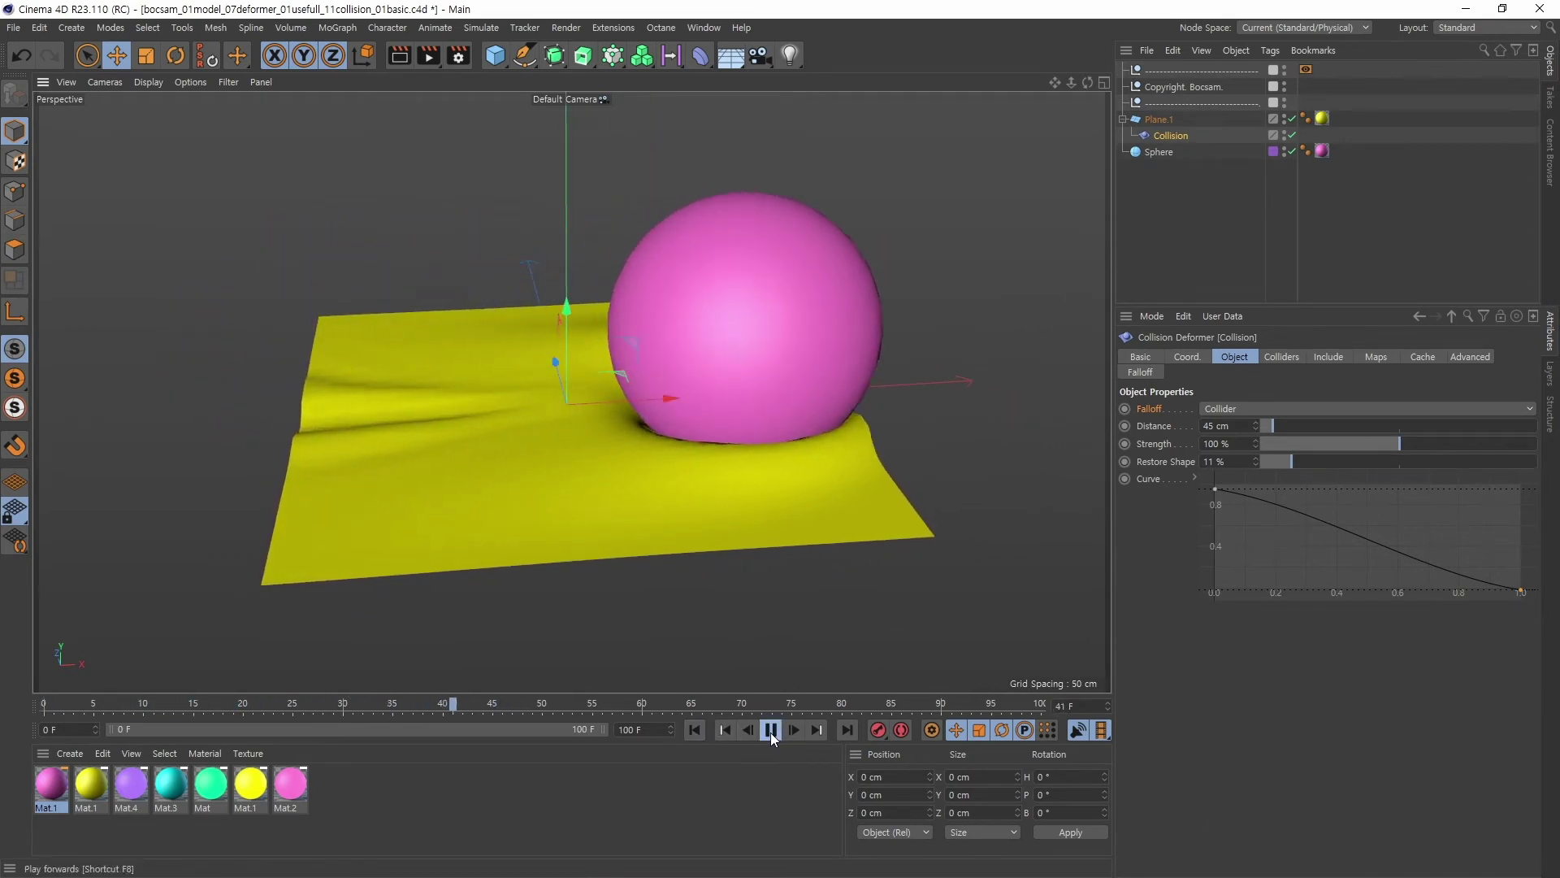
left_click(771, 730)
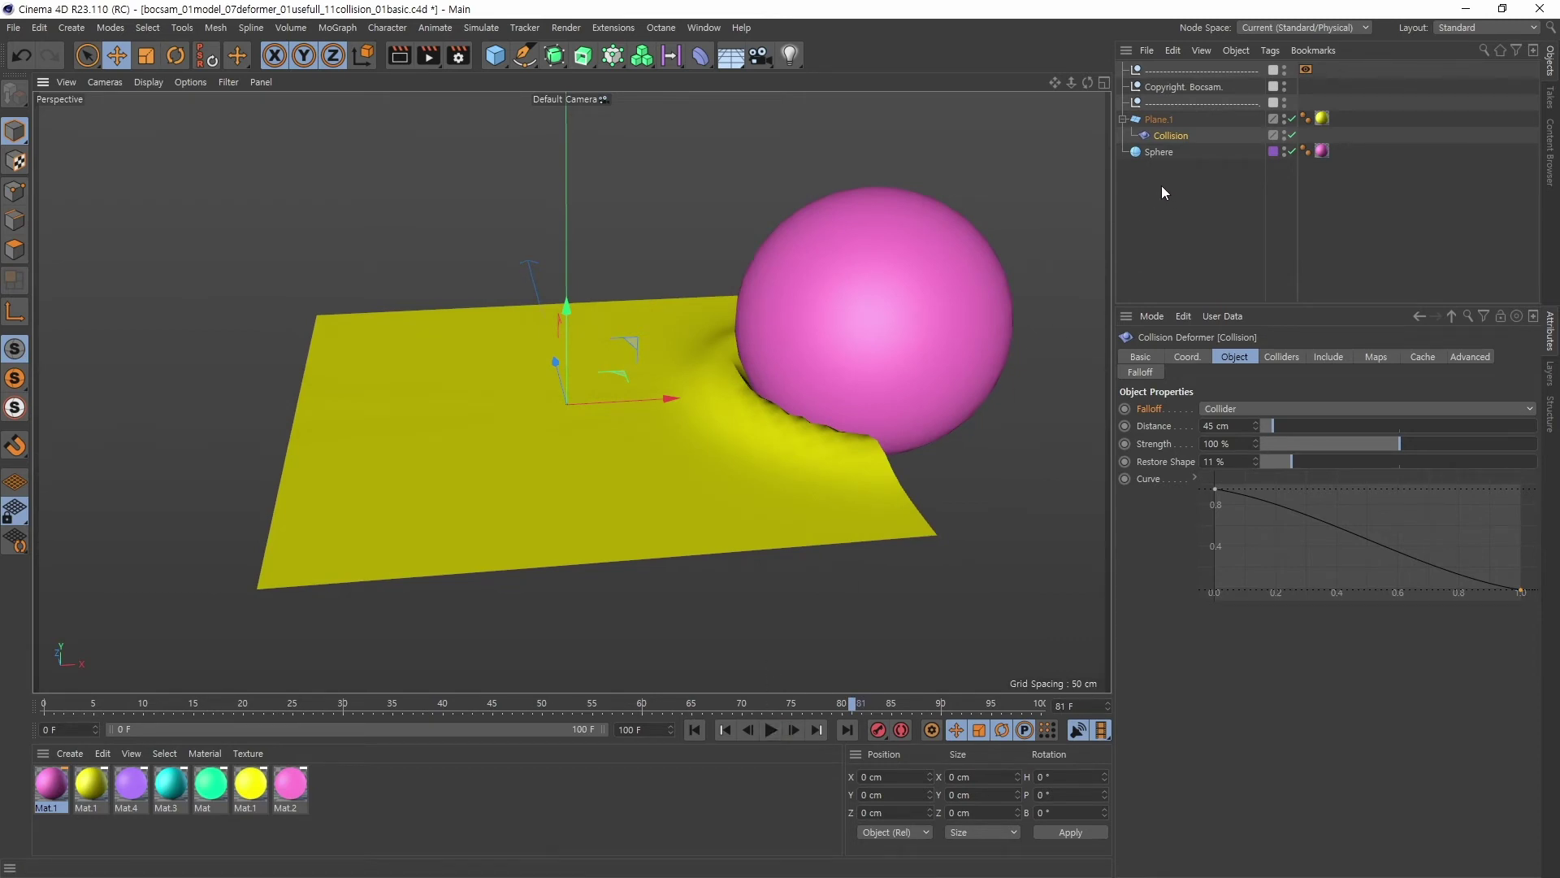
- Add a Jiggle deformer under Plane.1 and order it below the Collision deformer
left_click(701, 60)
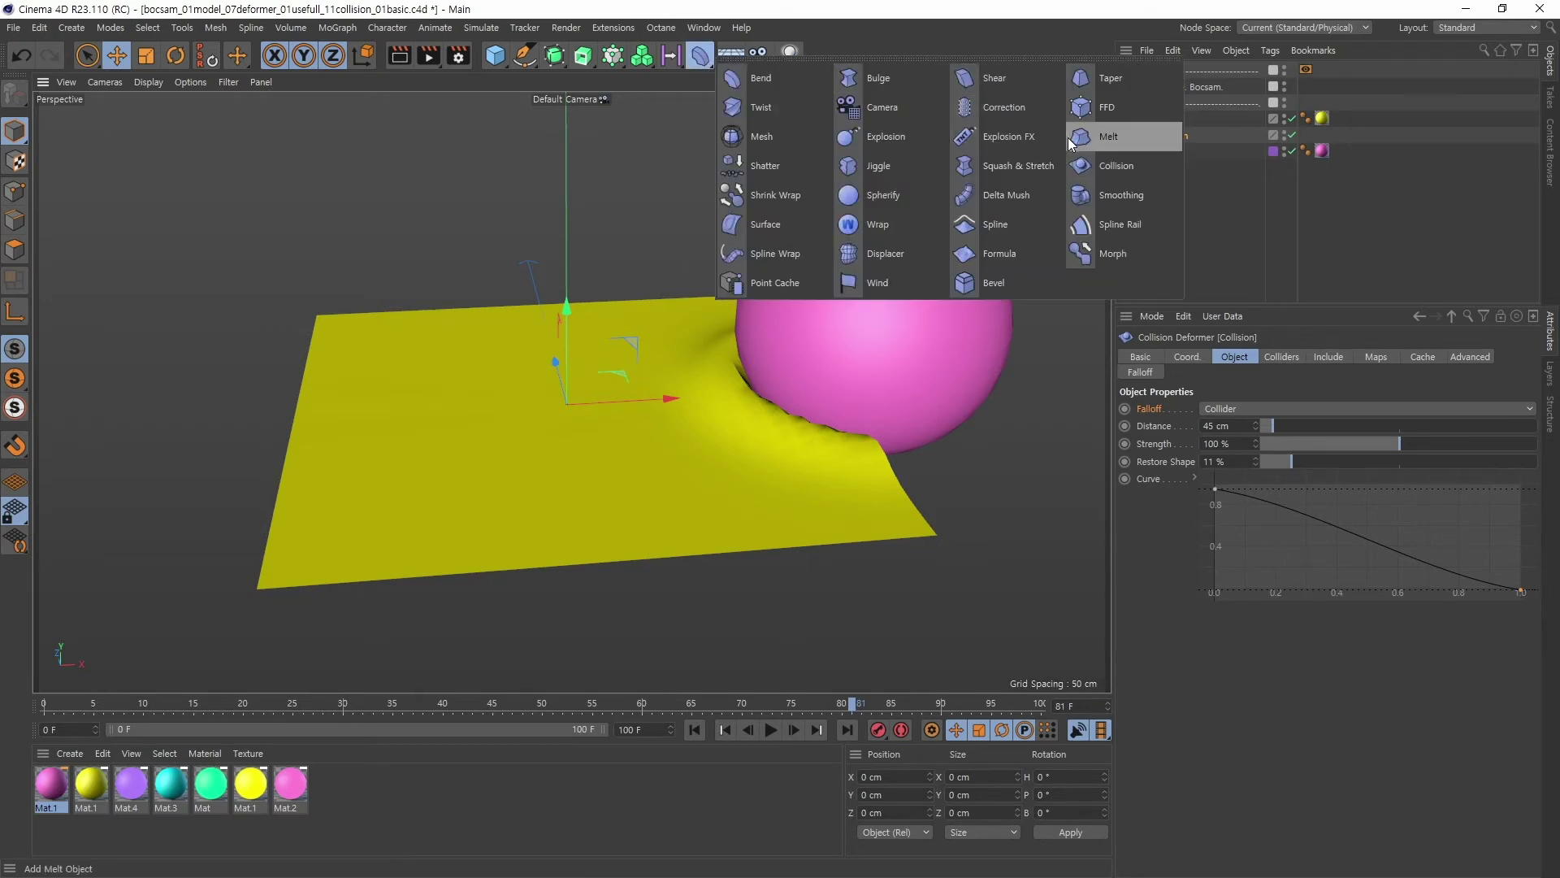
left_click(911, 166, "shift")
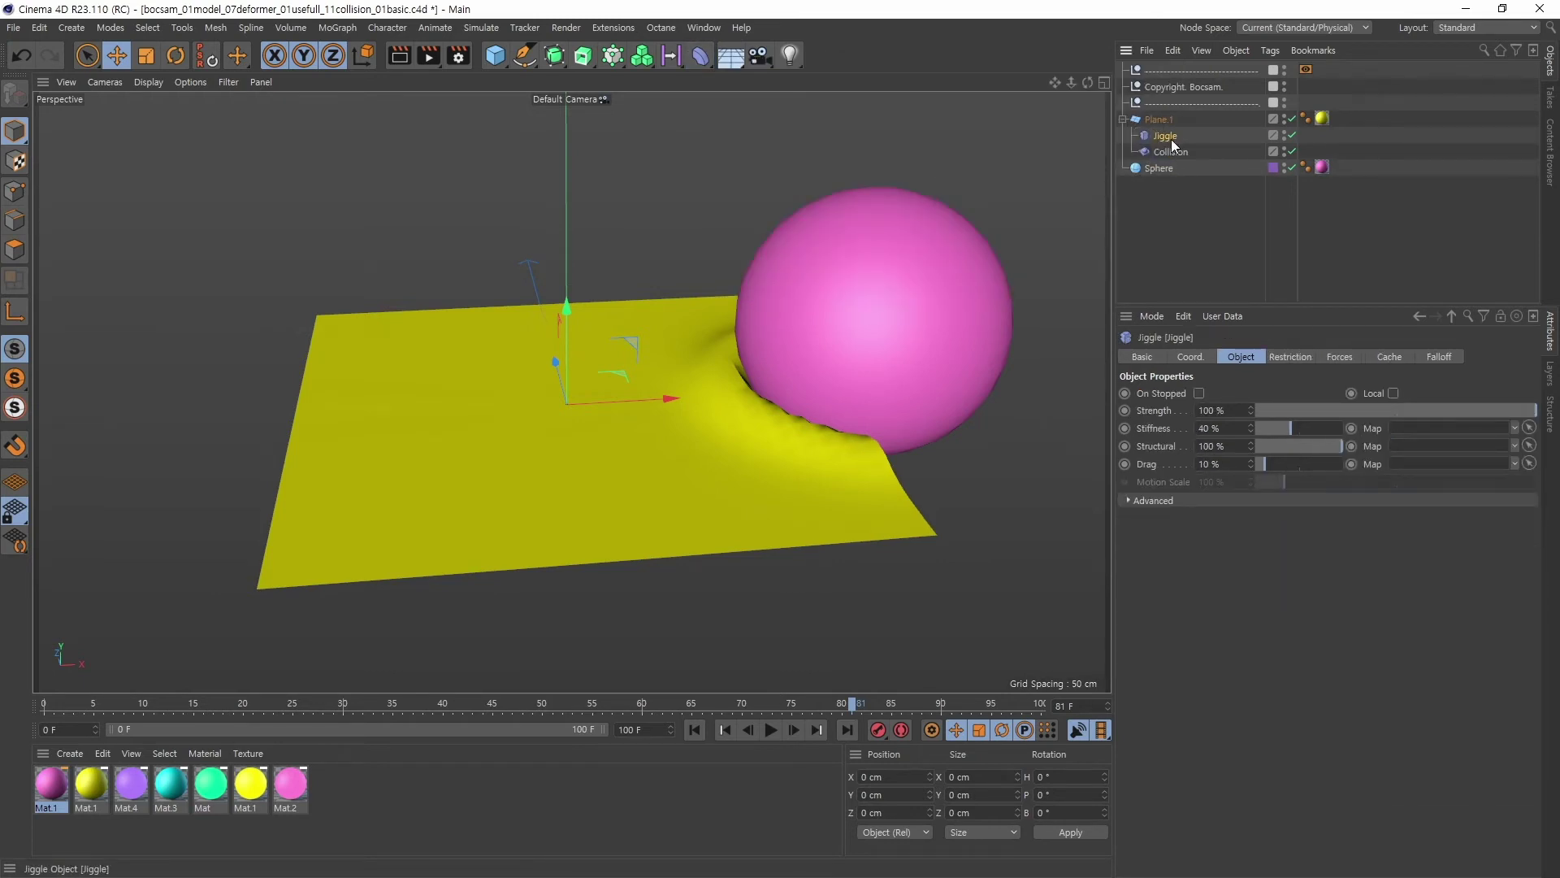
left_click(1167, 150)
left_click_drag(1167, 150, 1176, 132)
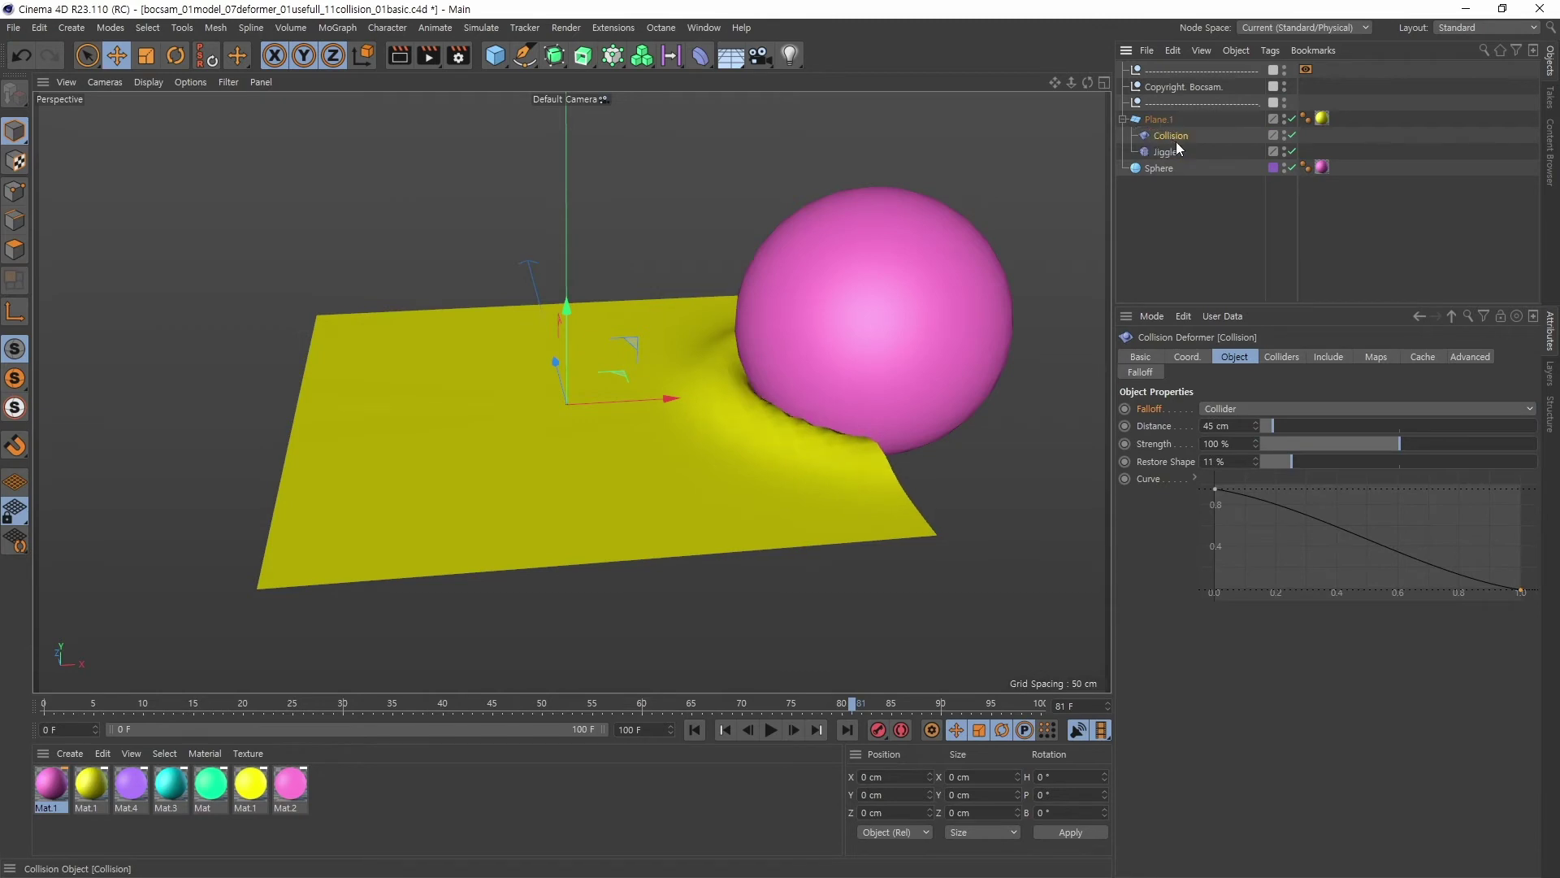
left_click(1166, 152)
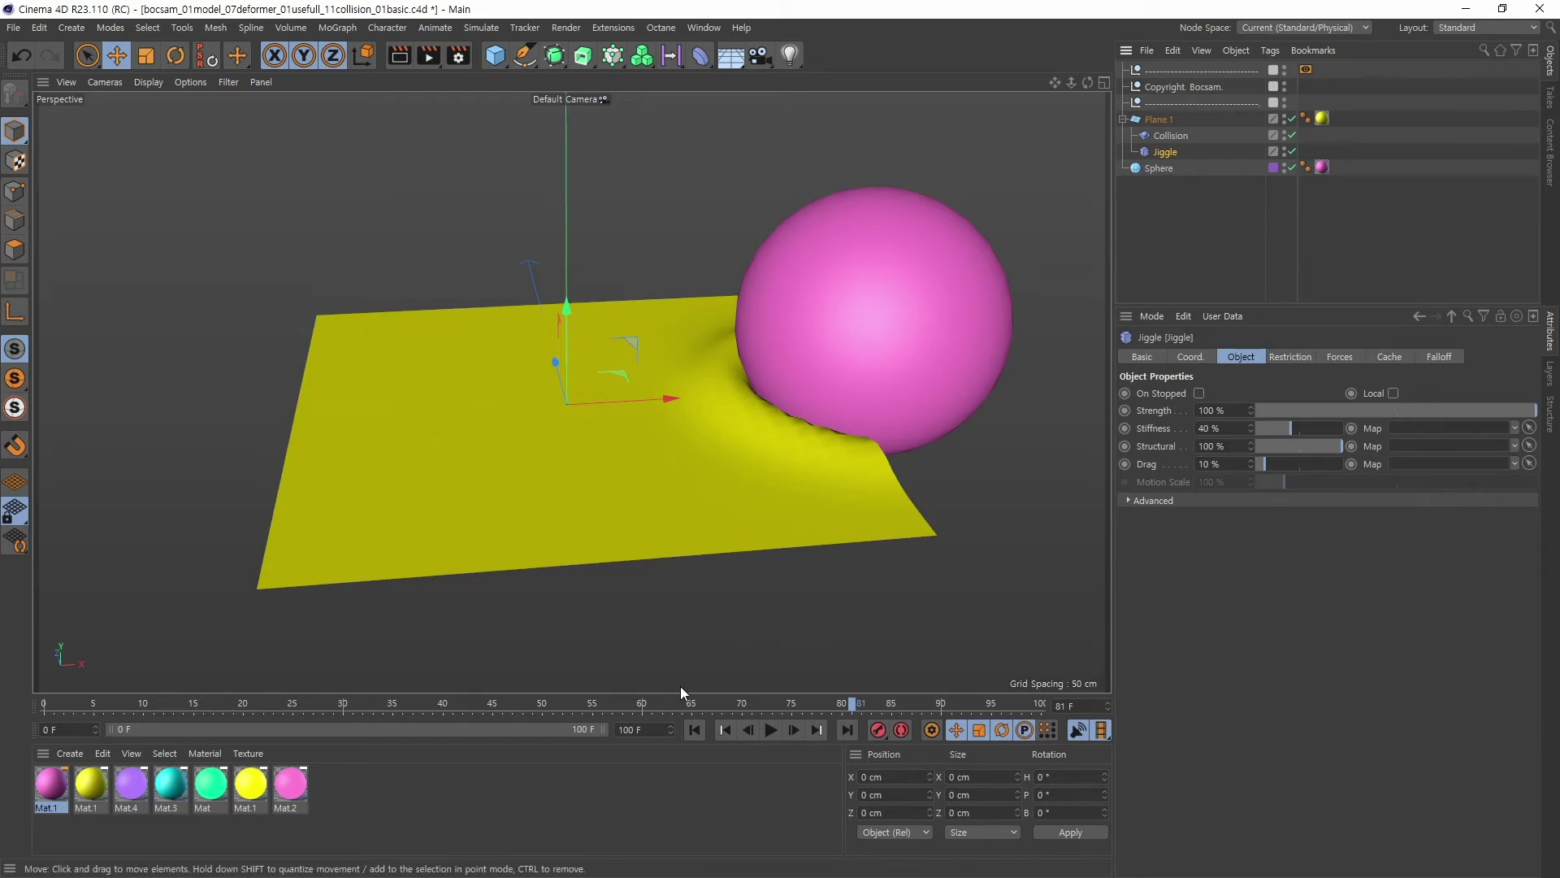
- Play the animation from the start to frame 98 to check the Jiggle deformer's effect at its default settings
left_click(696, 730)
left_click(769, 732)
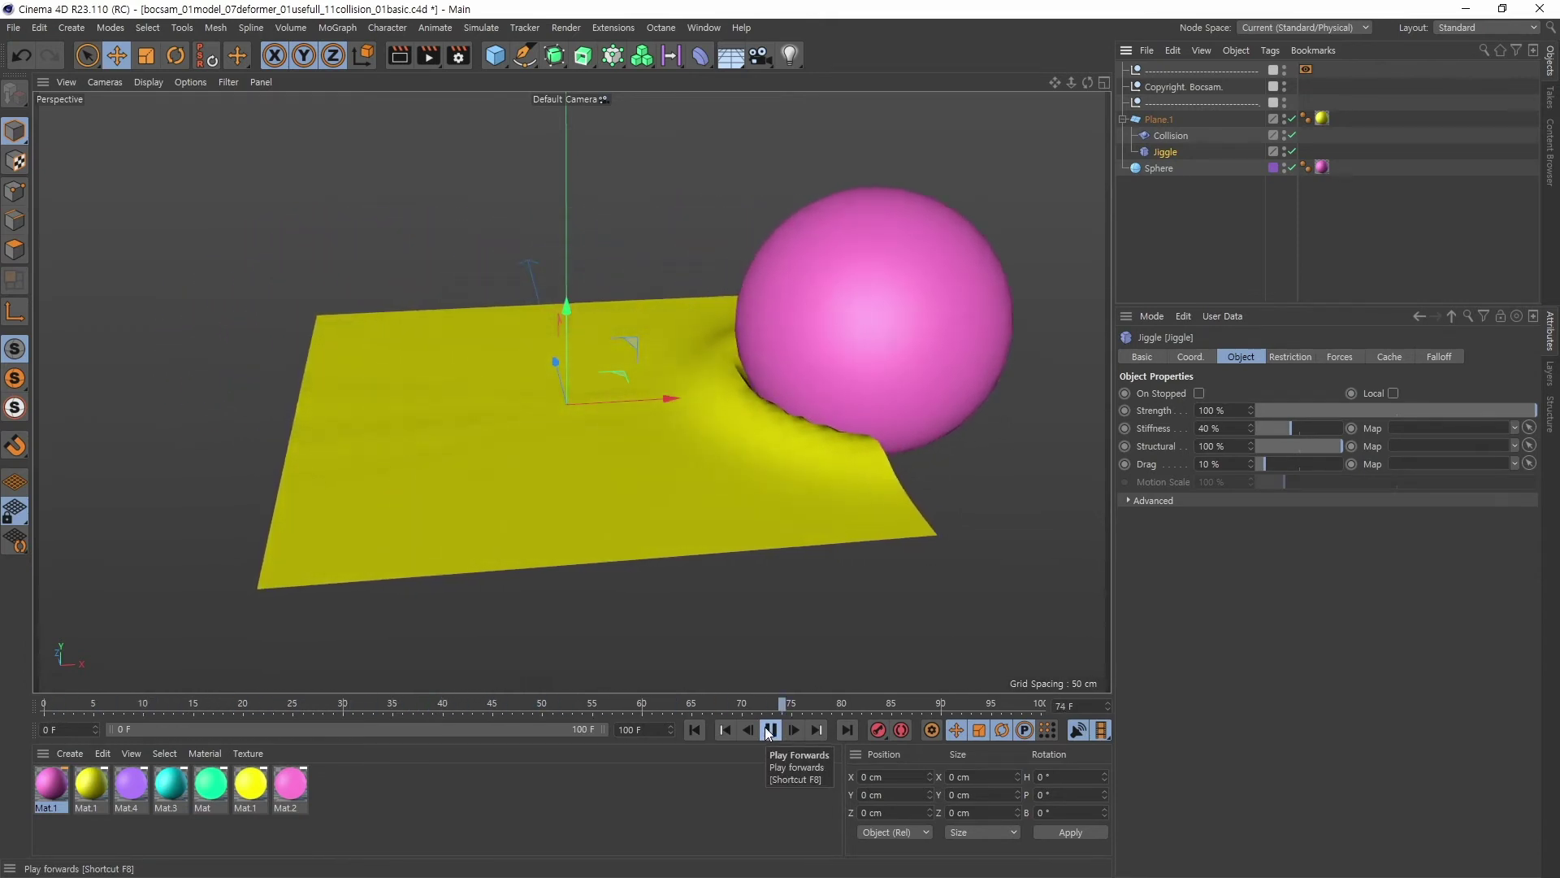
left_click(771, 730)
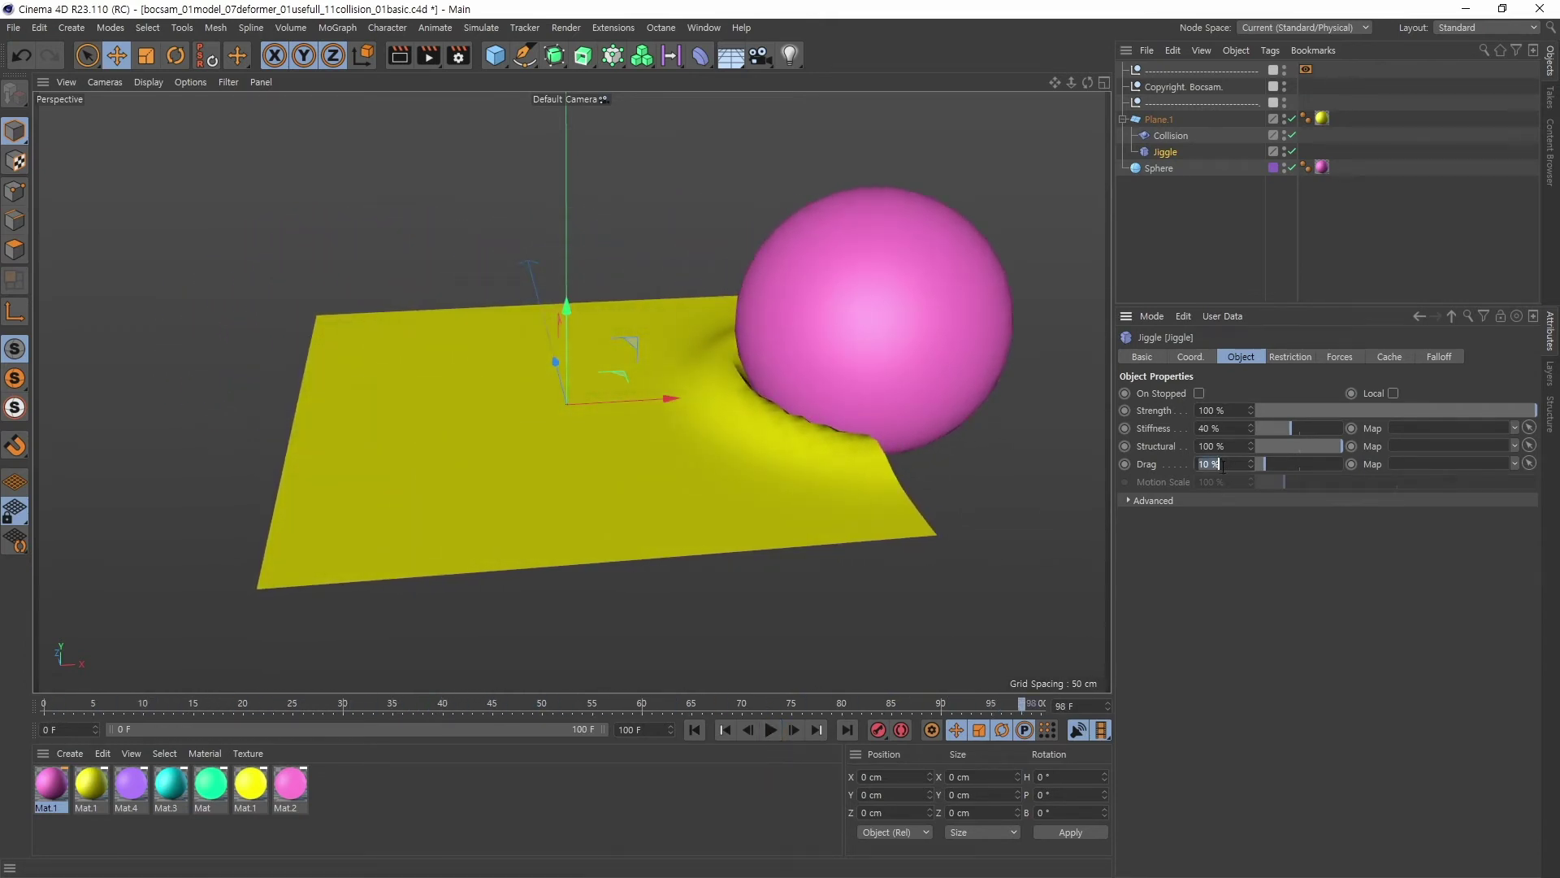
- Set the Jiggle deformer's Drag to 1%, Stiffness to 10% and Structural to 10%
type("1")
key("Return")
left_click(1219, 428)
type("10")
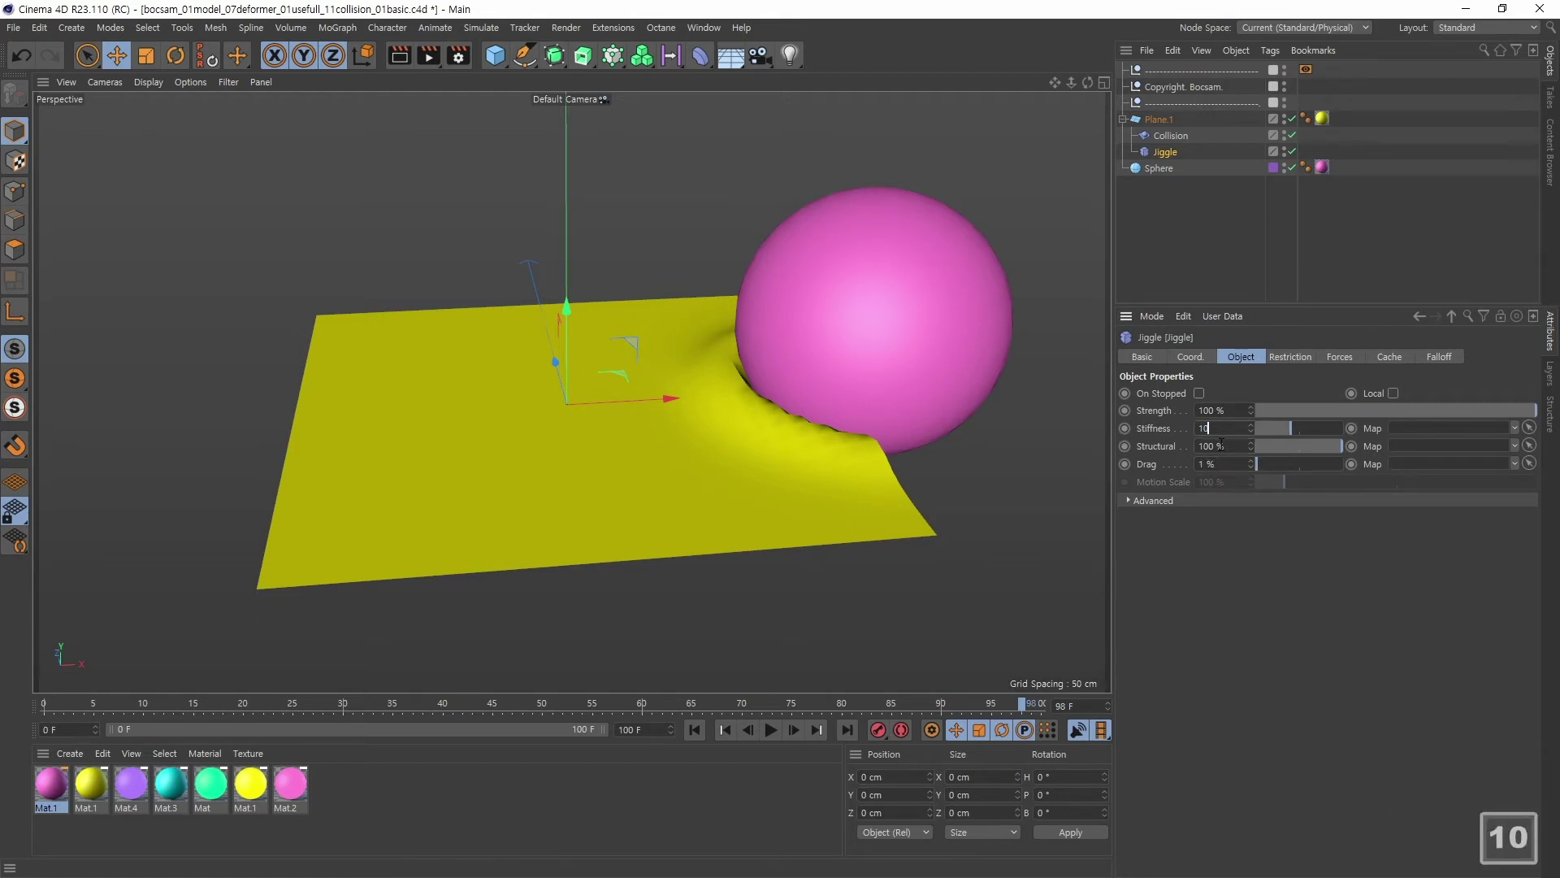
left_click(1219, 446)
type("10")
left_click(1223, 430)
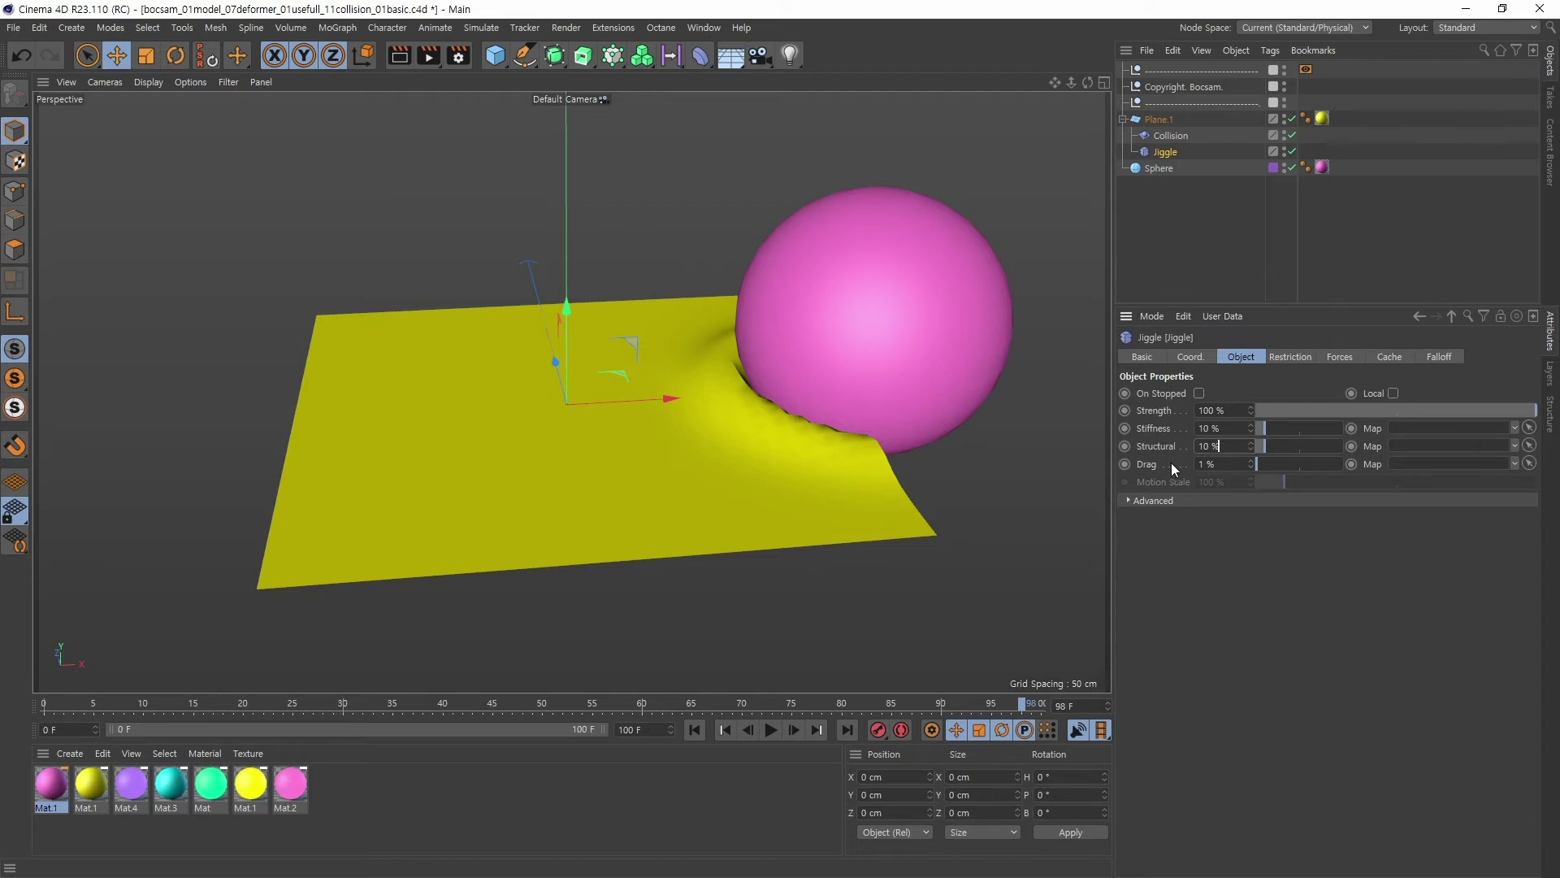
- Play the animation from the start to frame 72 and let it run on to examine the softer jiggle
left_click(695, 730)
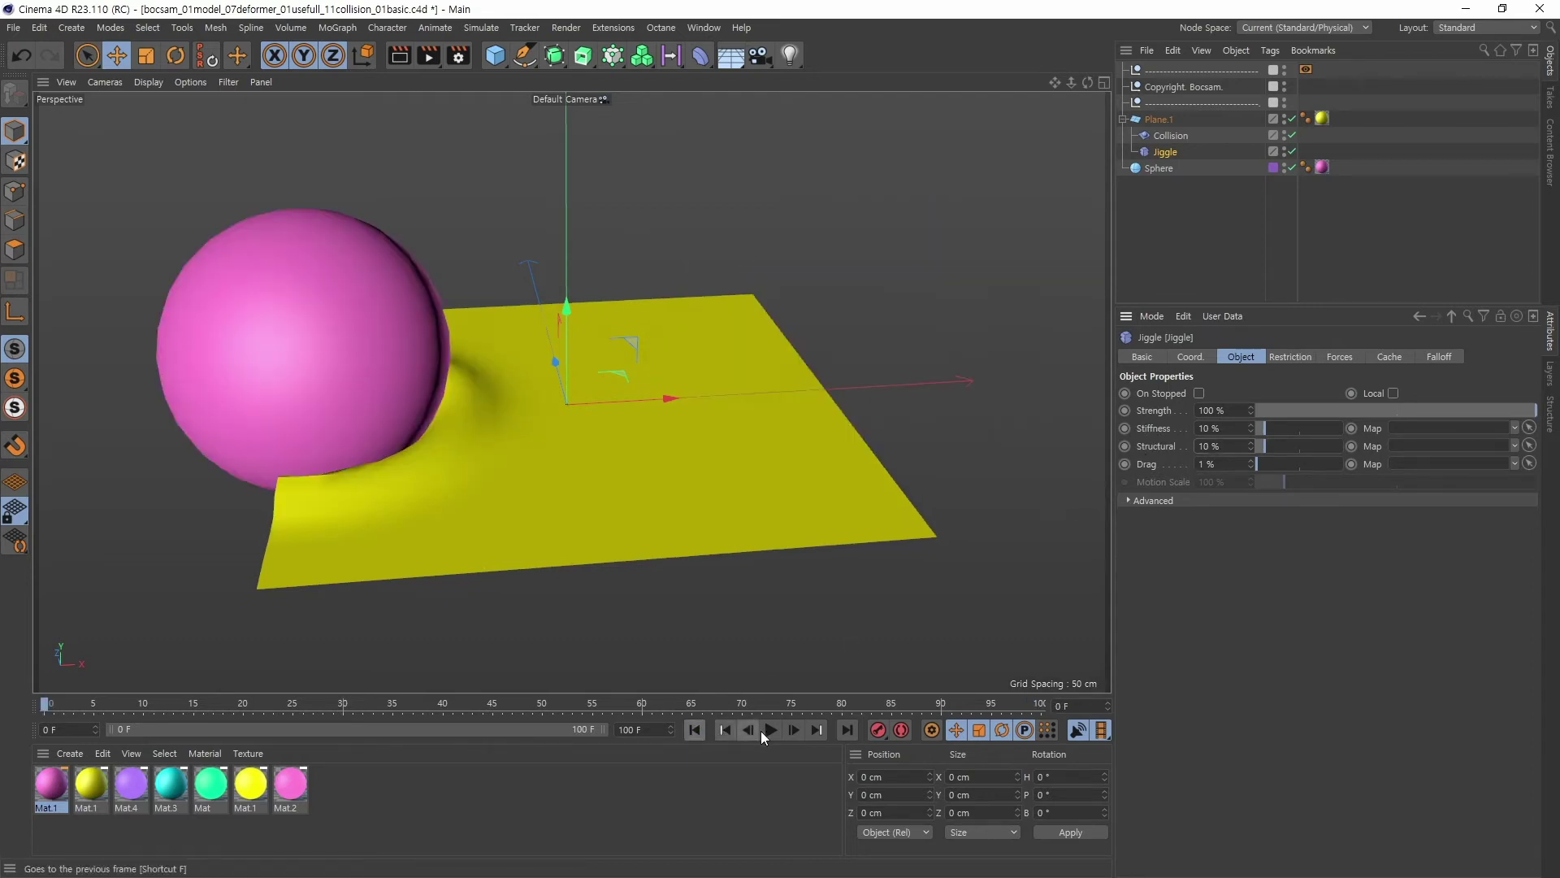
left_click(771, 730)
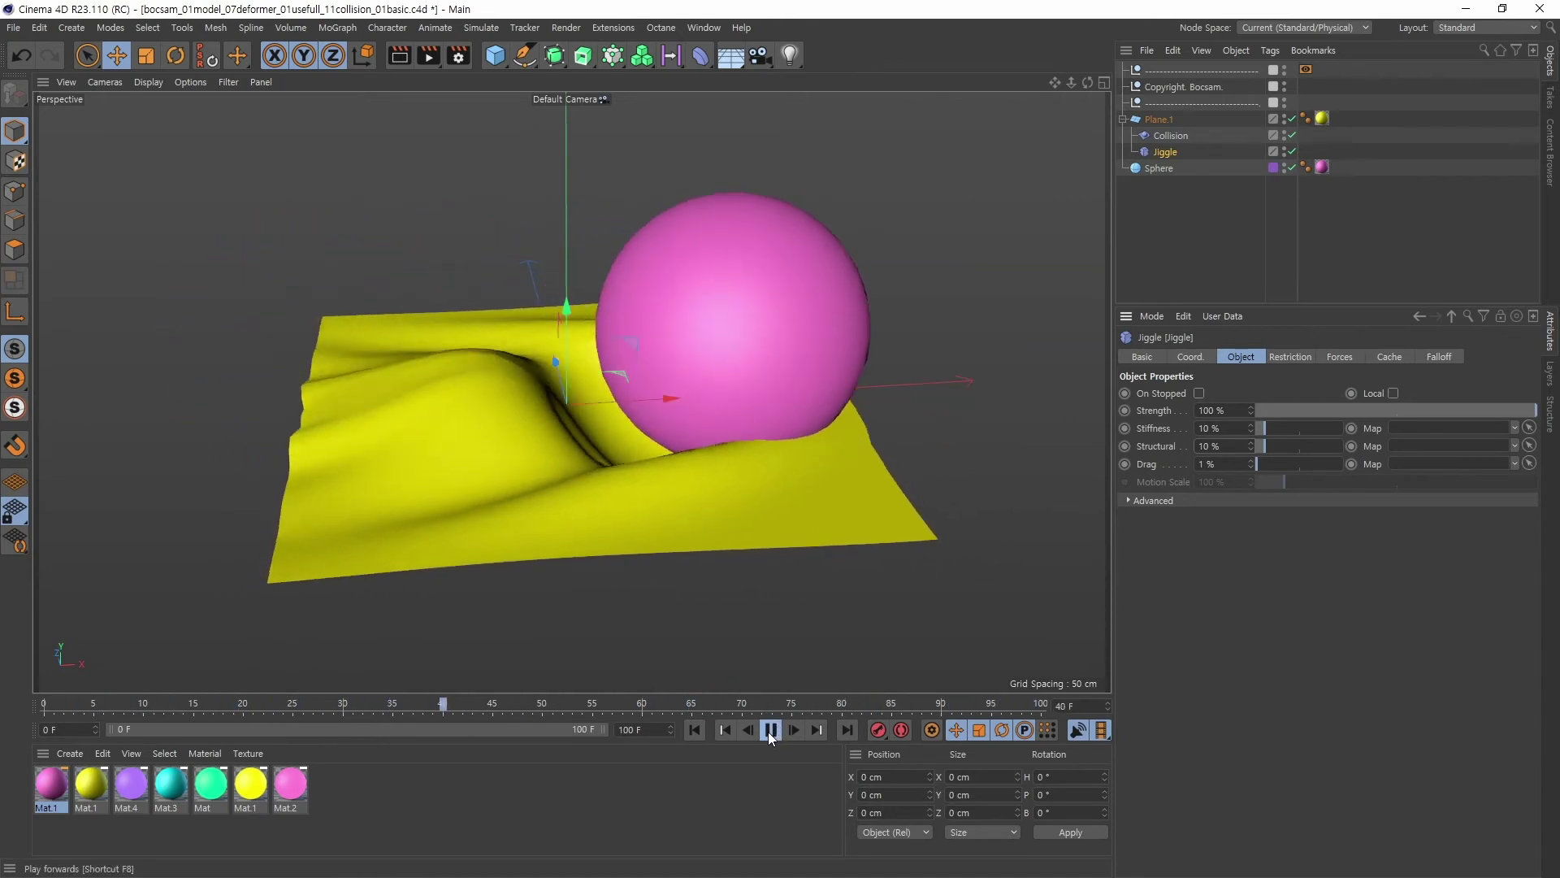
left_click(770, 729)
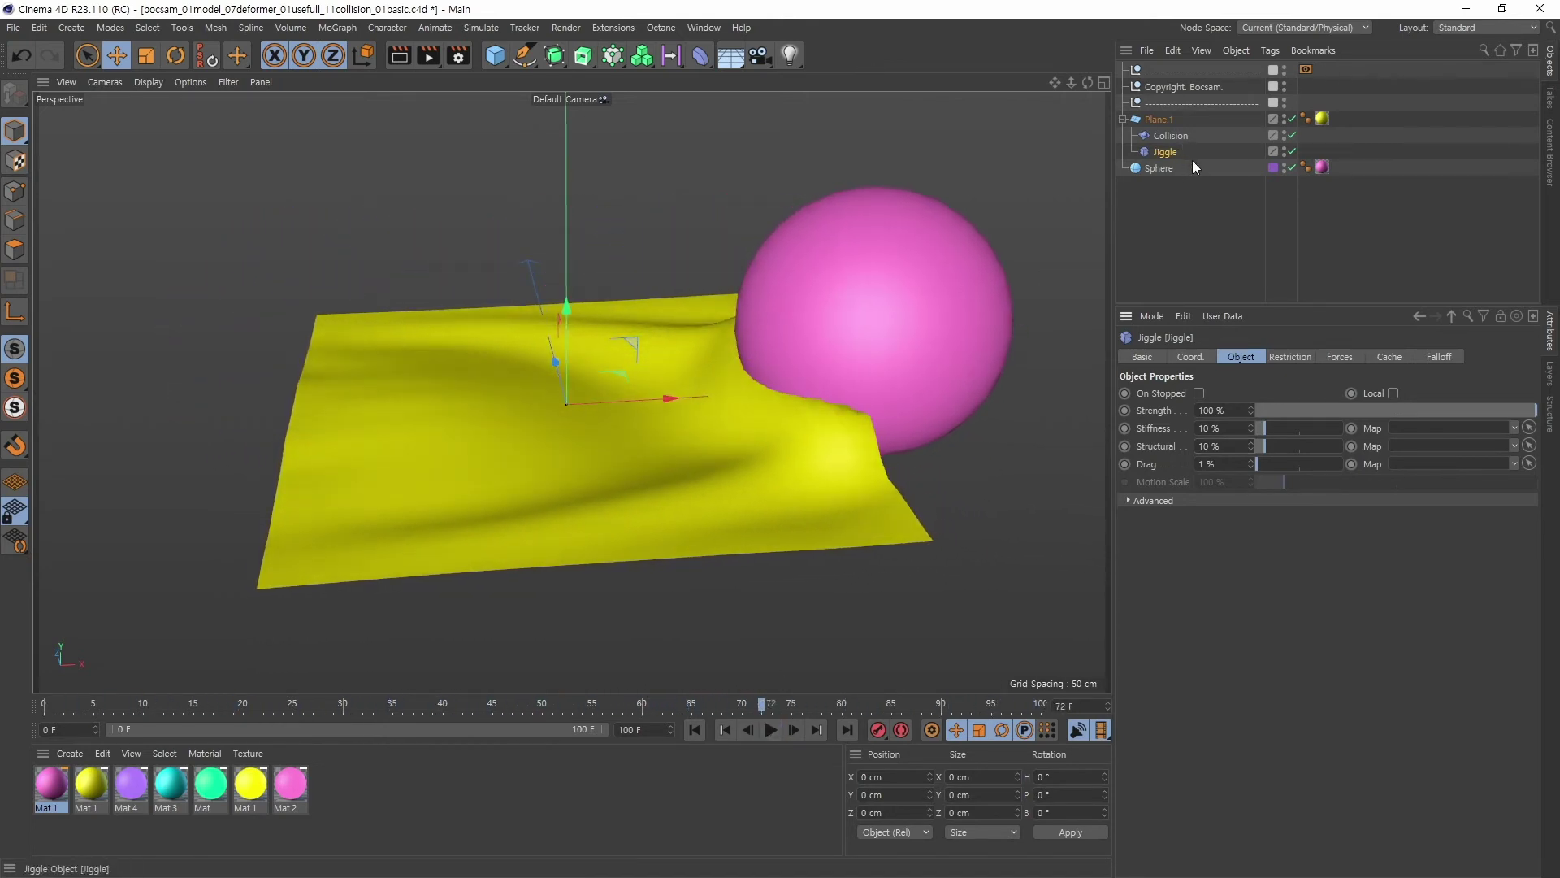
left_click(771, 731)
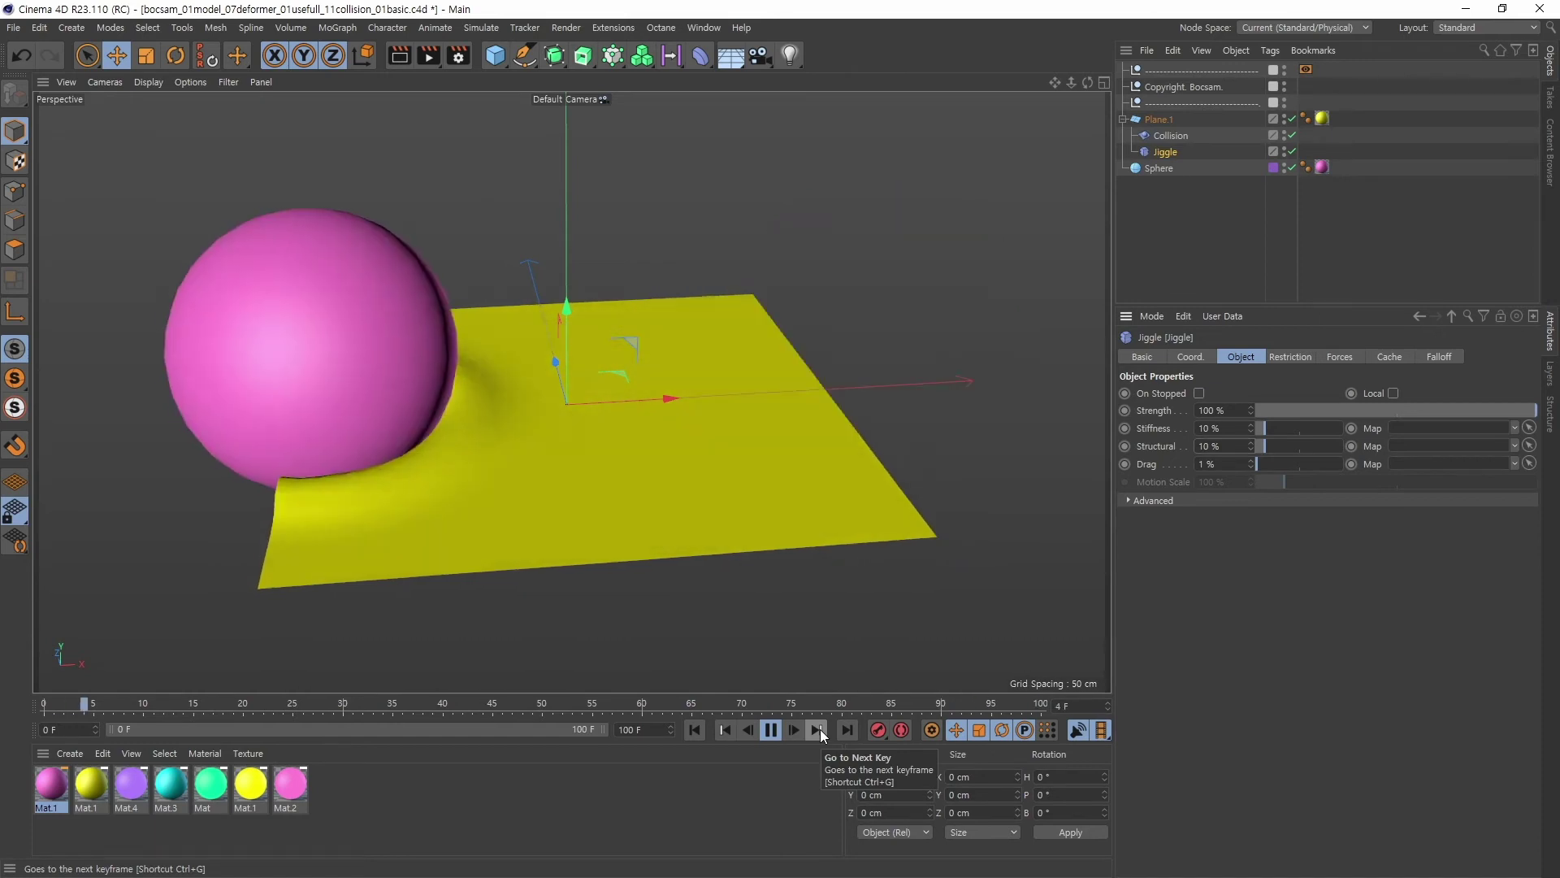
- Extend the animation's end to frame 200
double_click(657, 730)
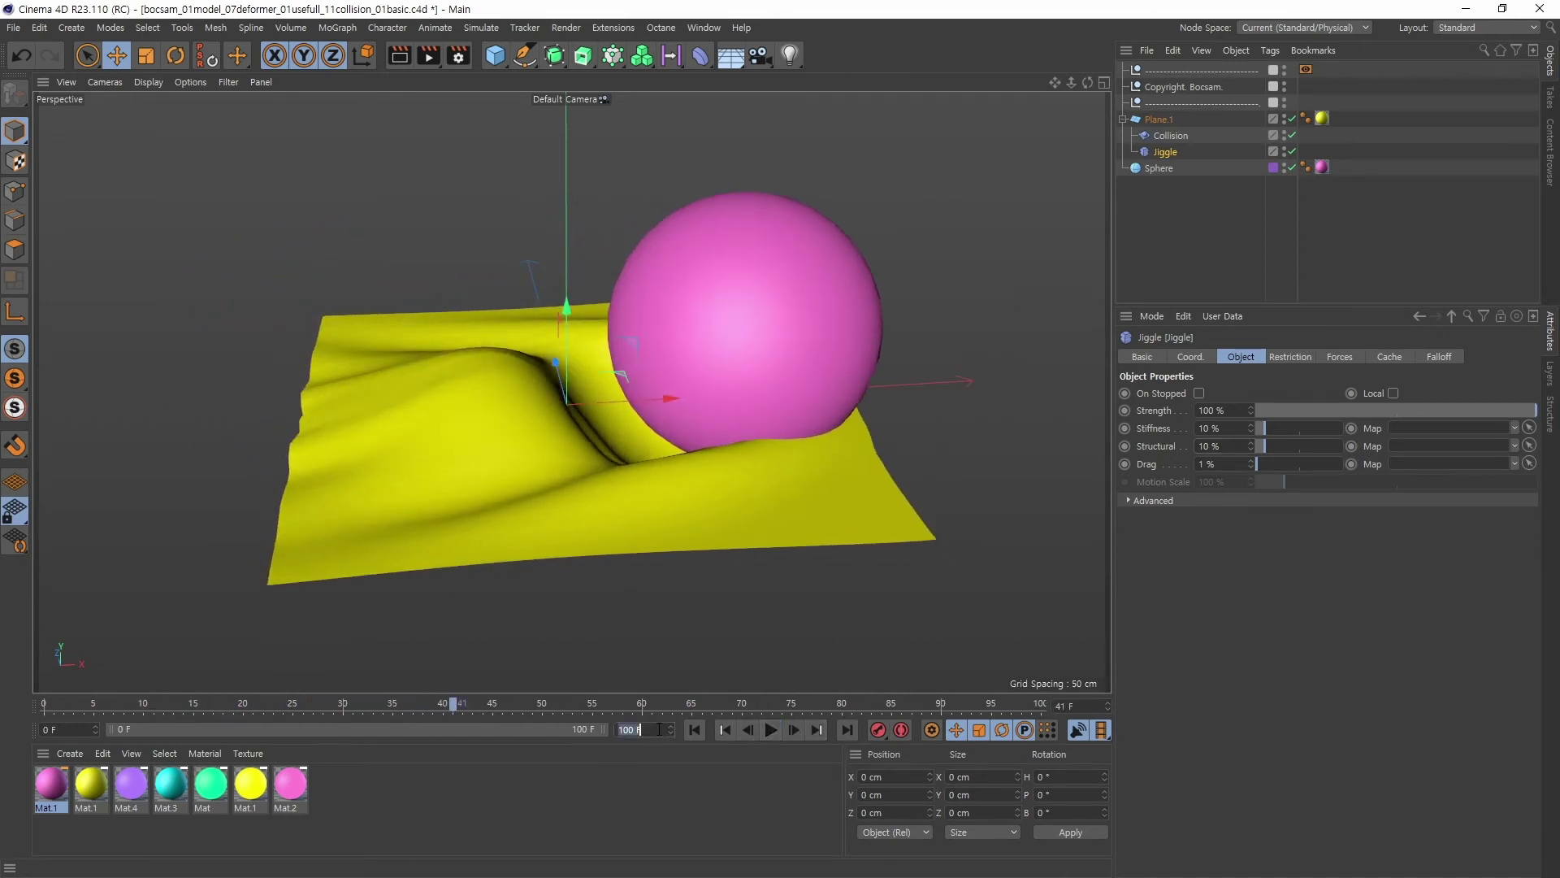
type("200")
key("Return")
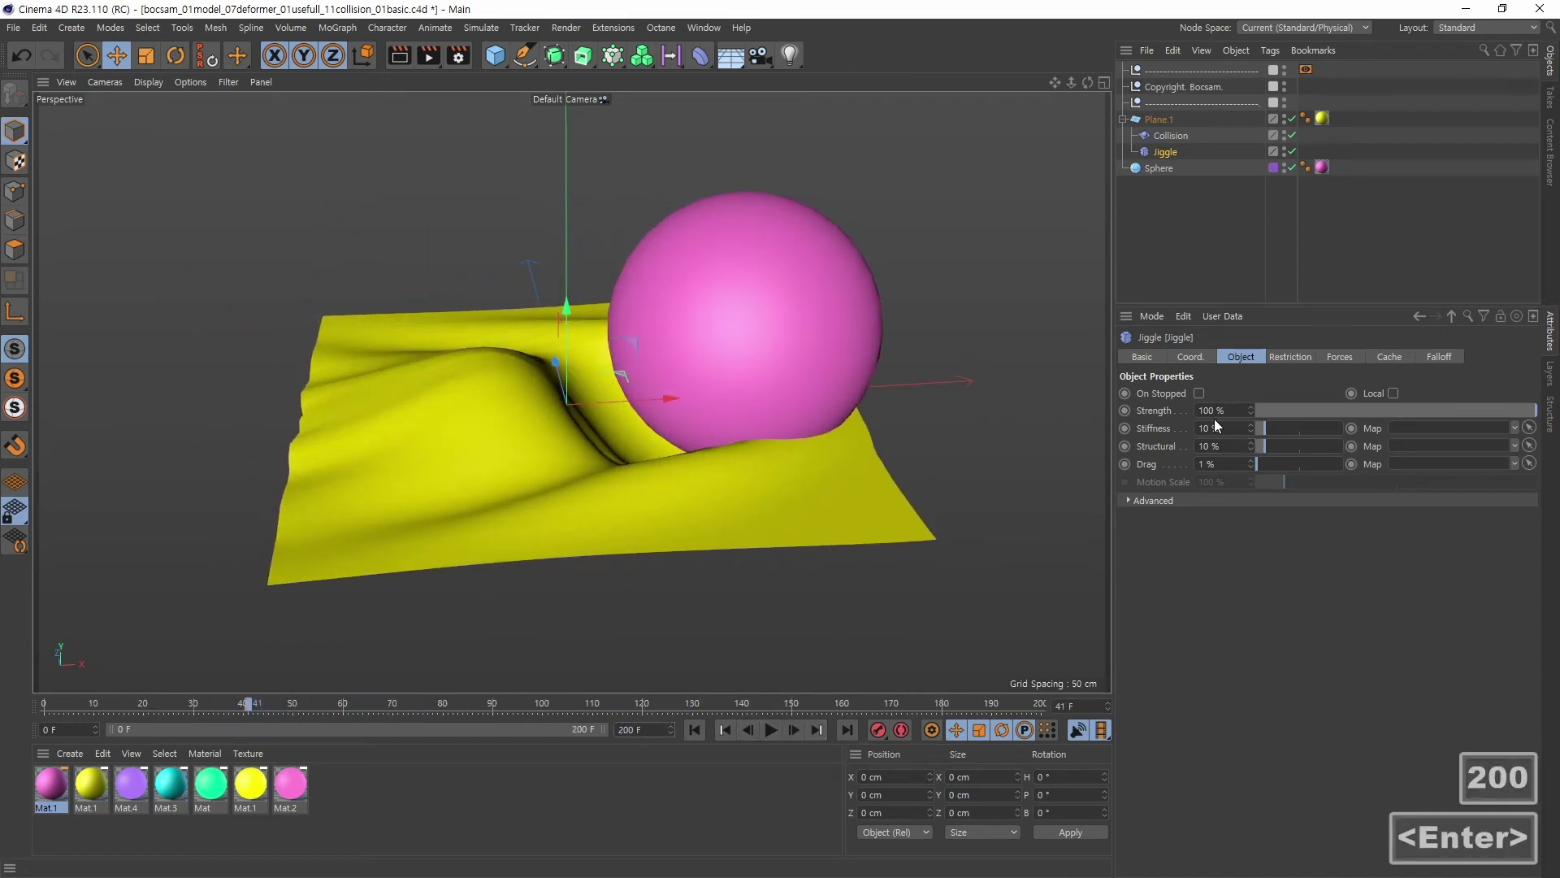
- Play the extended animation from the start to frame 106, and delete the Jiggle deformer from Plane.1
left_click(695, 730)
left_click(772, 730)
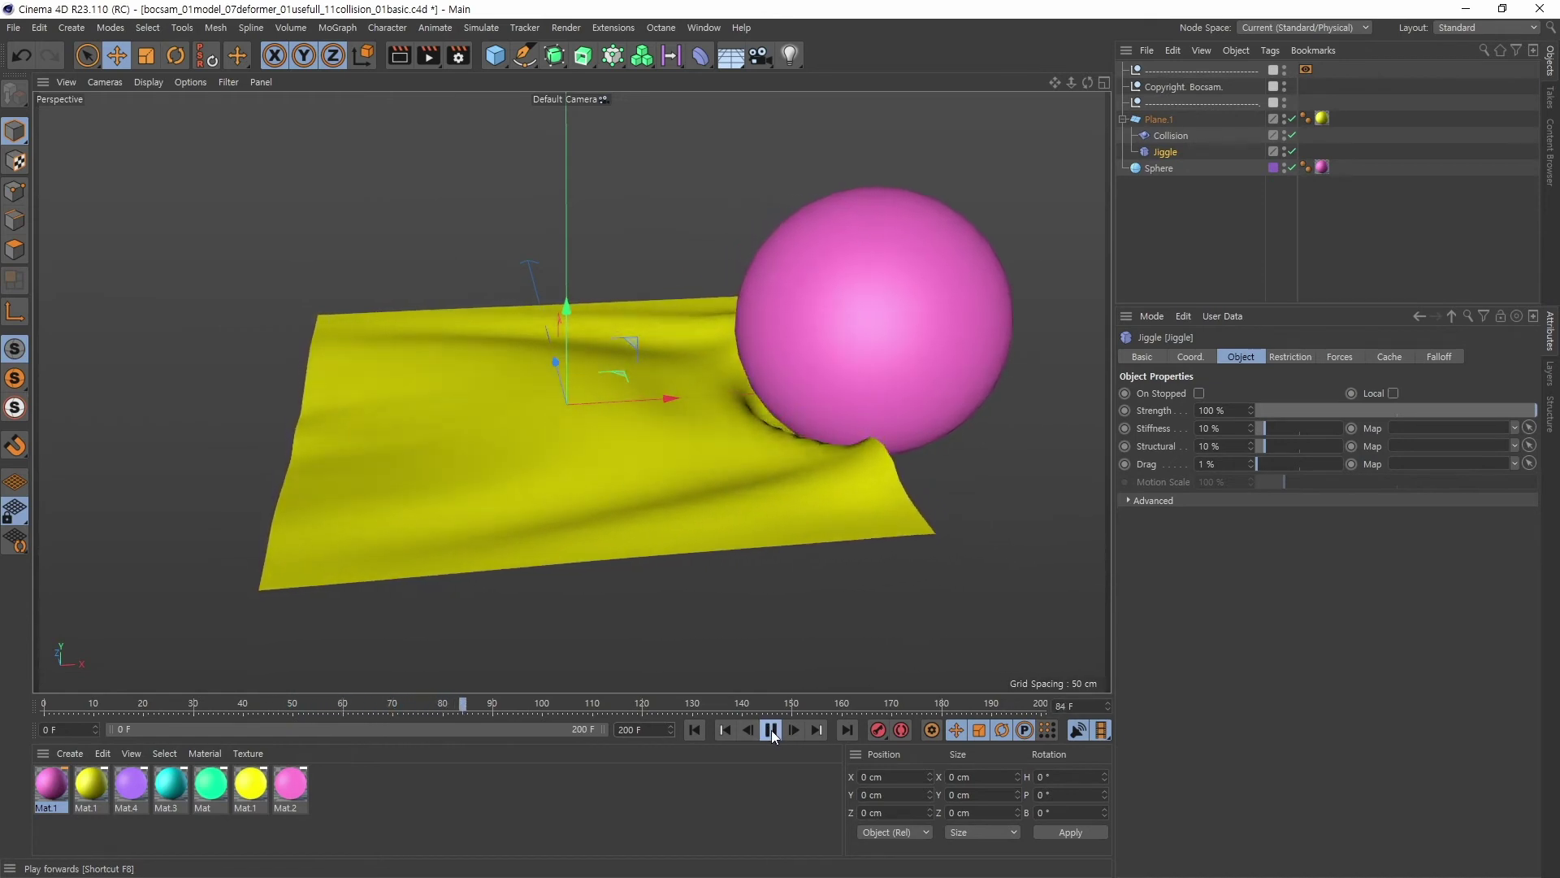
left_click(771, 730)
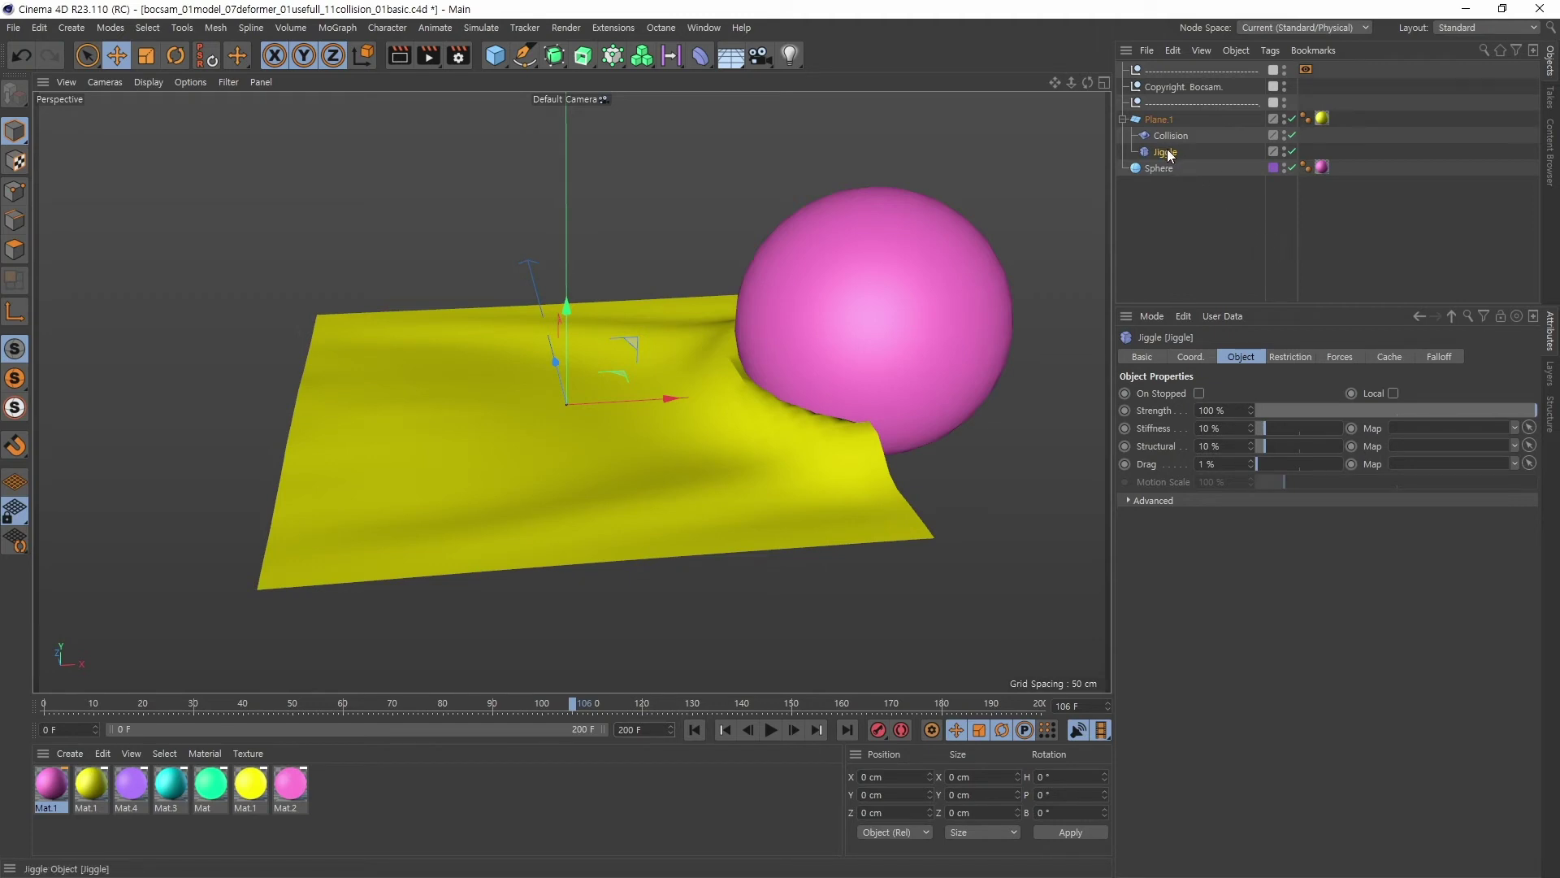
key("Delete")
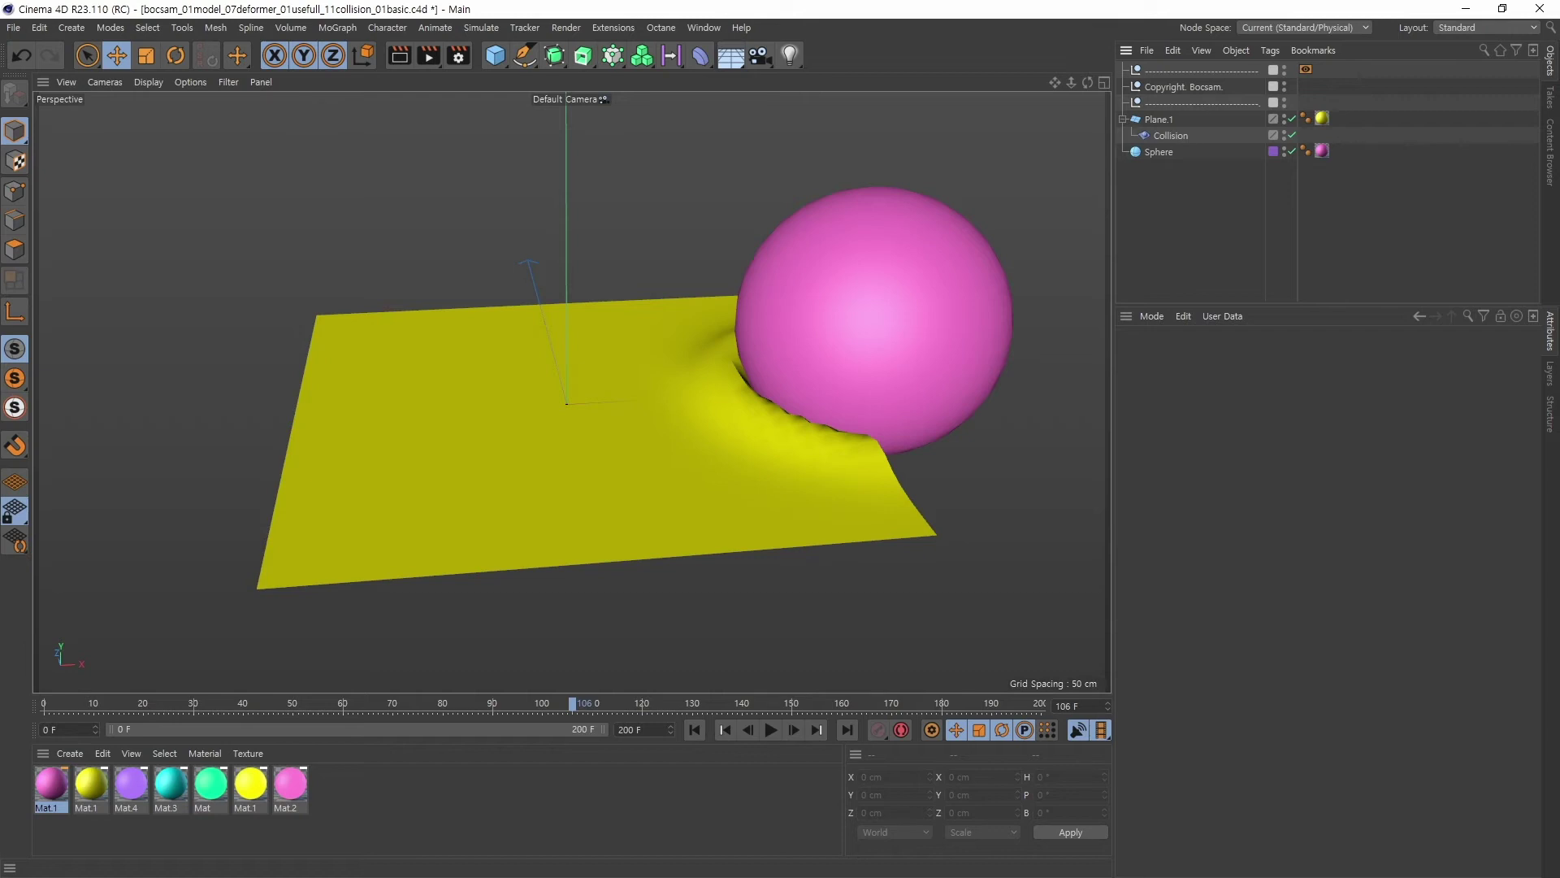
- Switch to the web browser and examine the flexible acoustic partition pin on the Pinterest Collision board, tracing its felt panel and joint
key("alt+Tab")
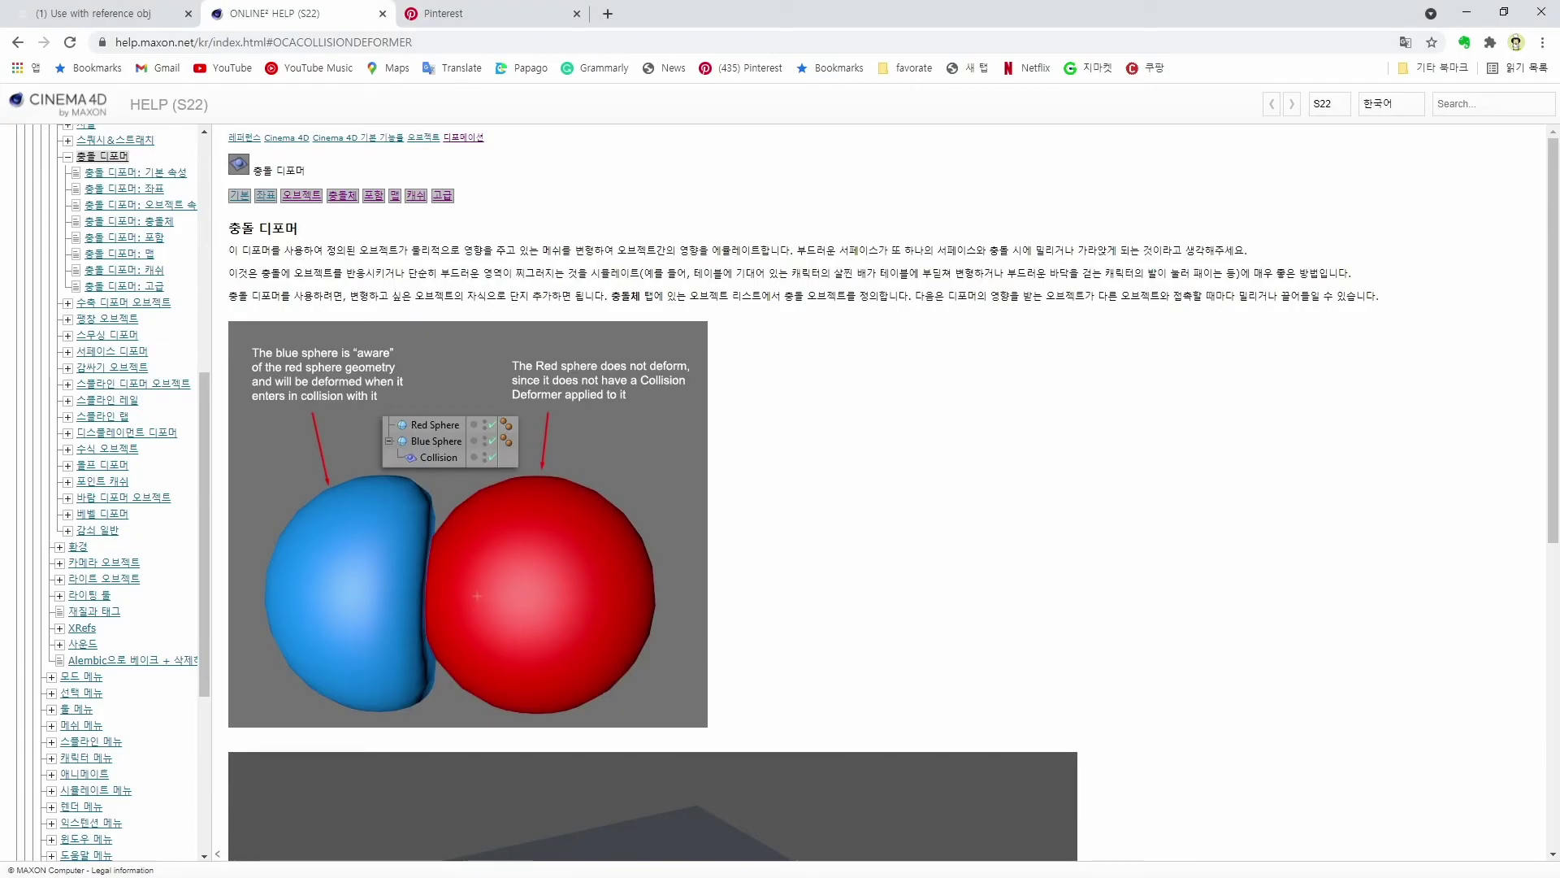
left_click(453, 23)
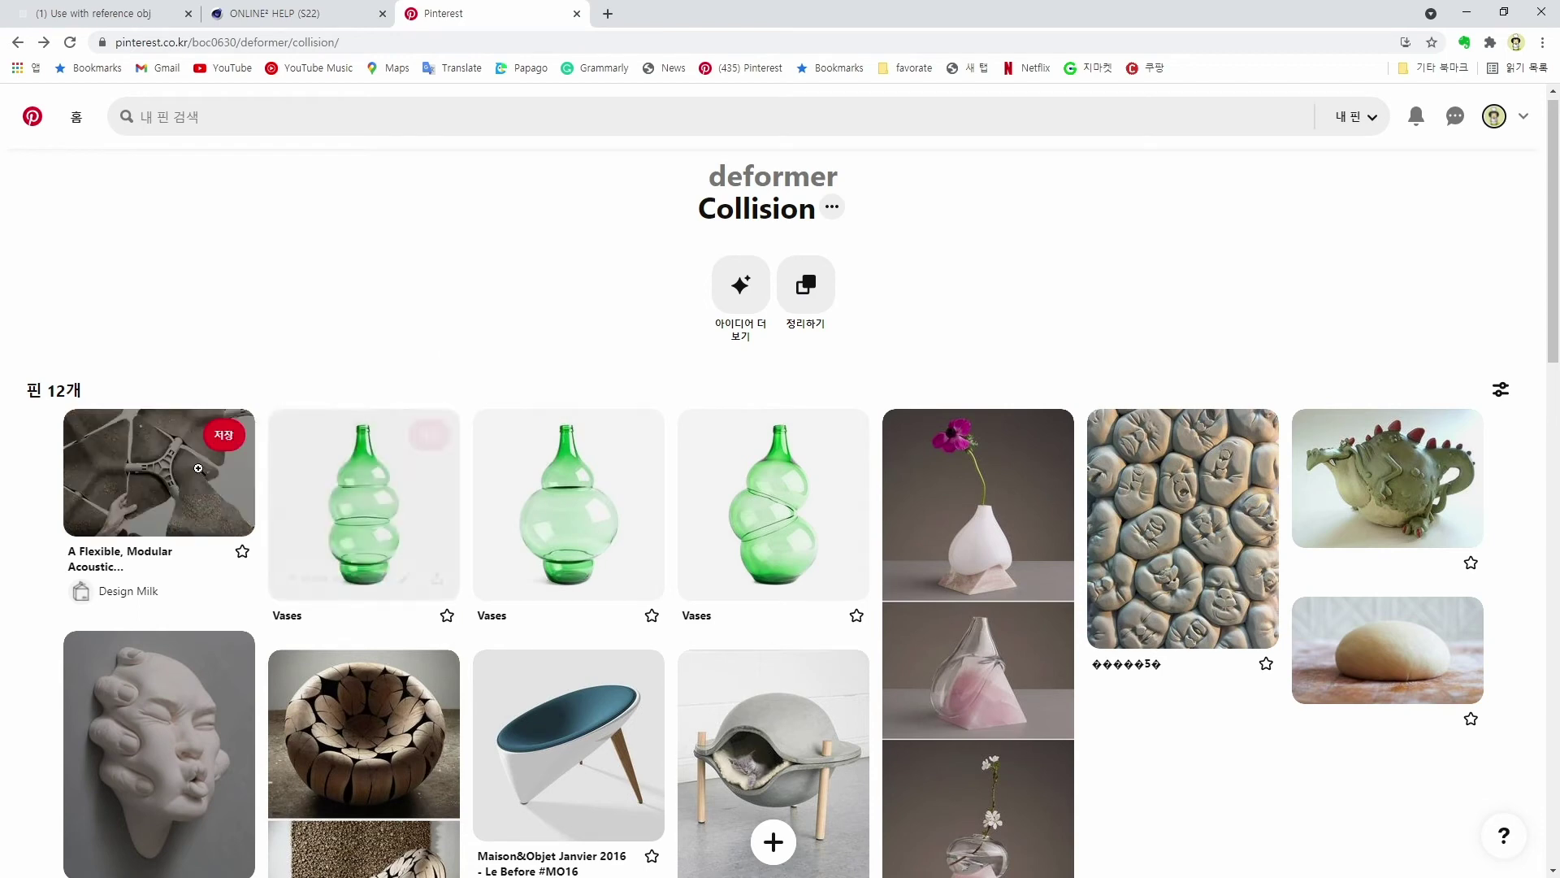
left_click(173, 473)
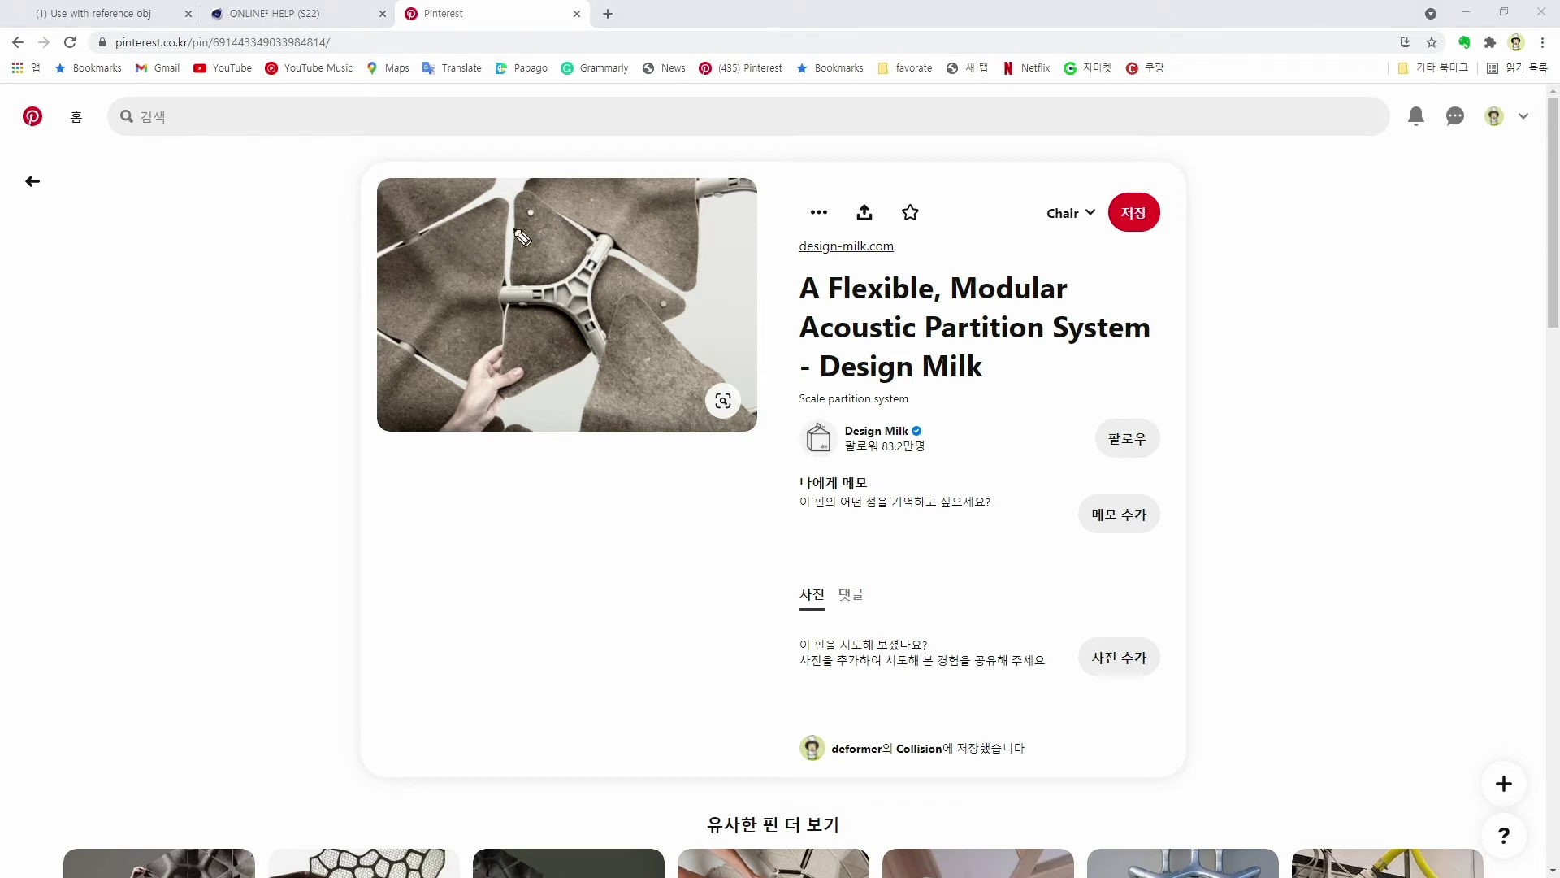
mouse_move(515, 207)
left_mouse_down()
mouse_move(515, 325)
mouse_move(557, 382)
mouse_move(686, 318)
mouse_move(568, 268)
mouse_move(508, 205)
mouse_move(712, 315)
mouse_move(611, 265)
left_mouse_up()
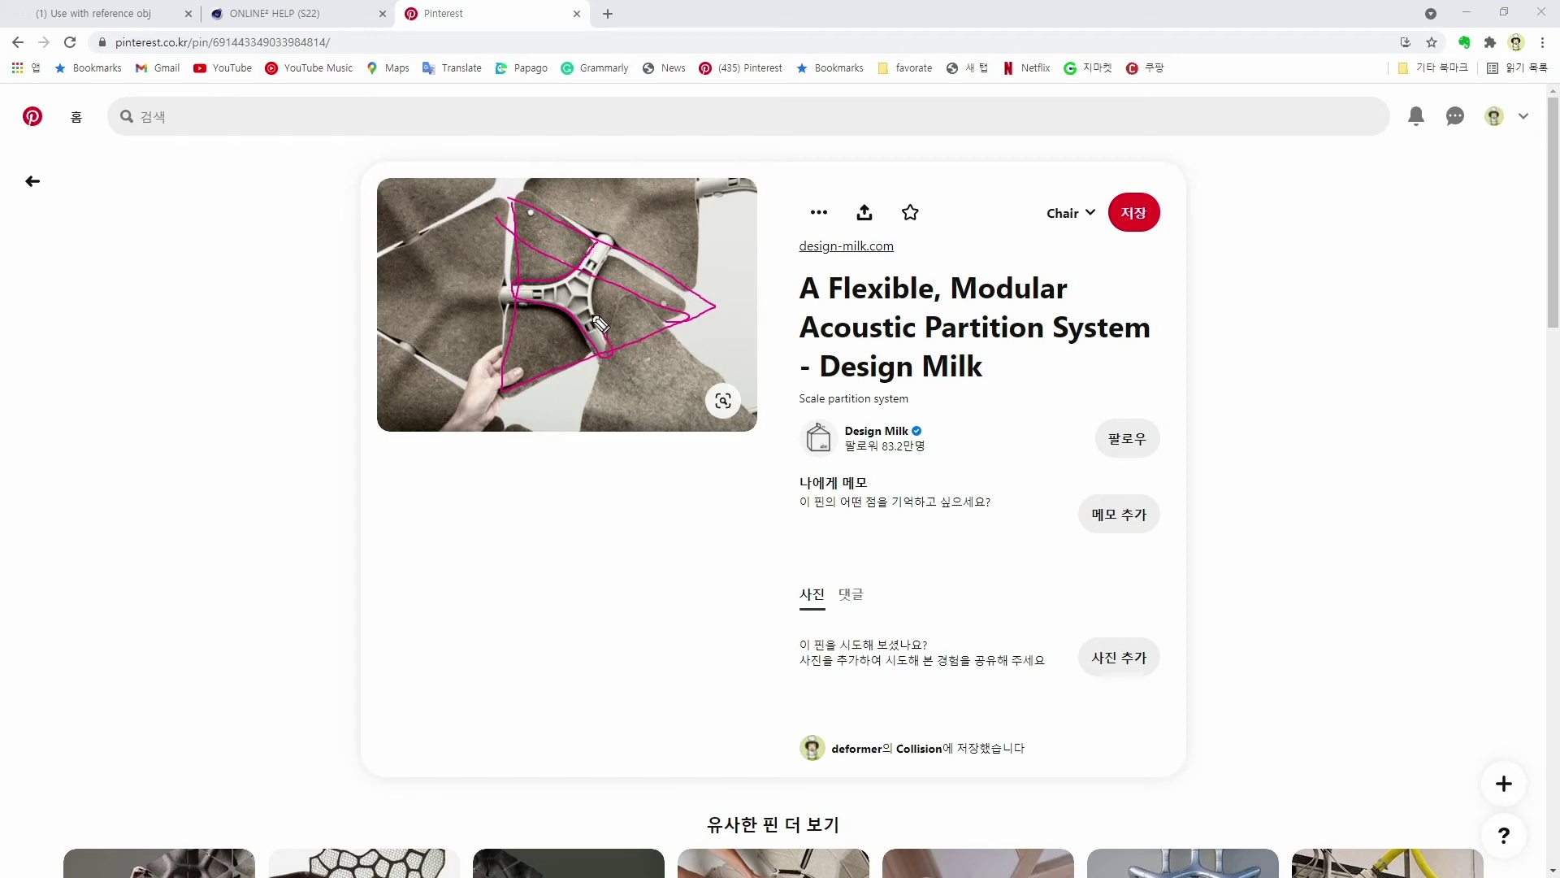
left_click_drag(593, 263, 534, 283)
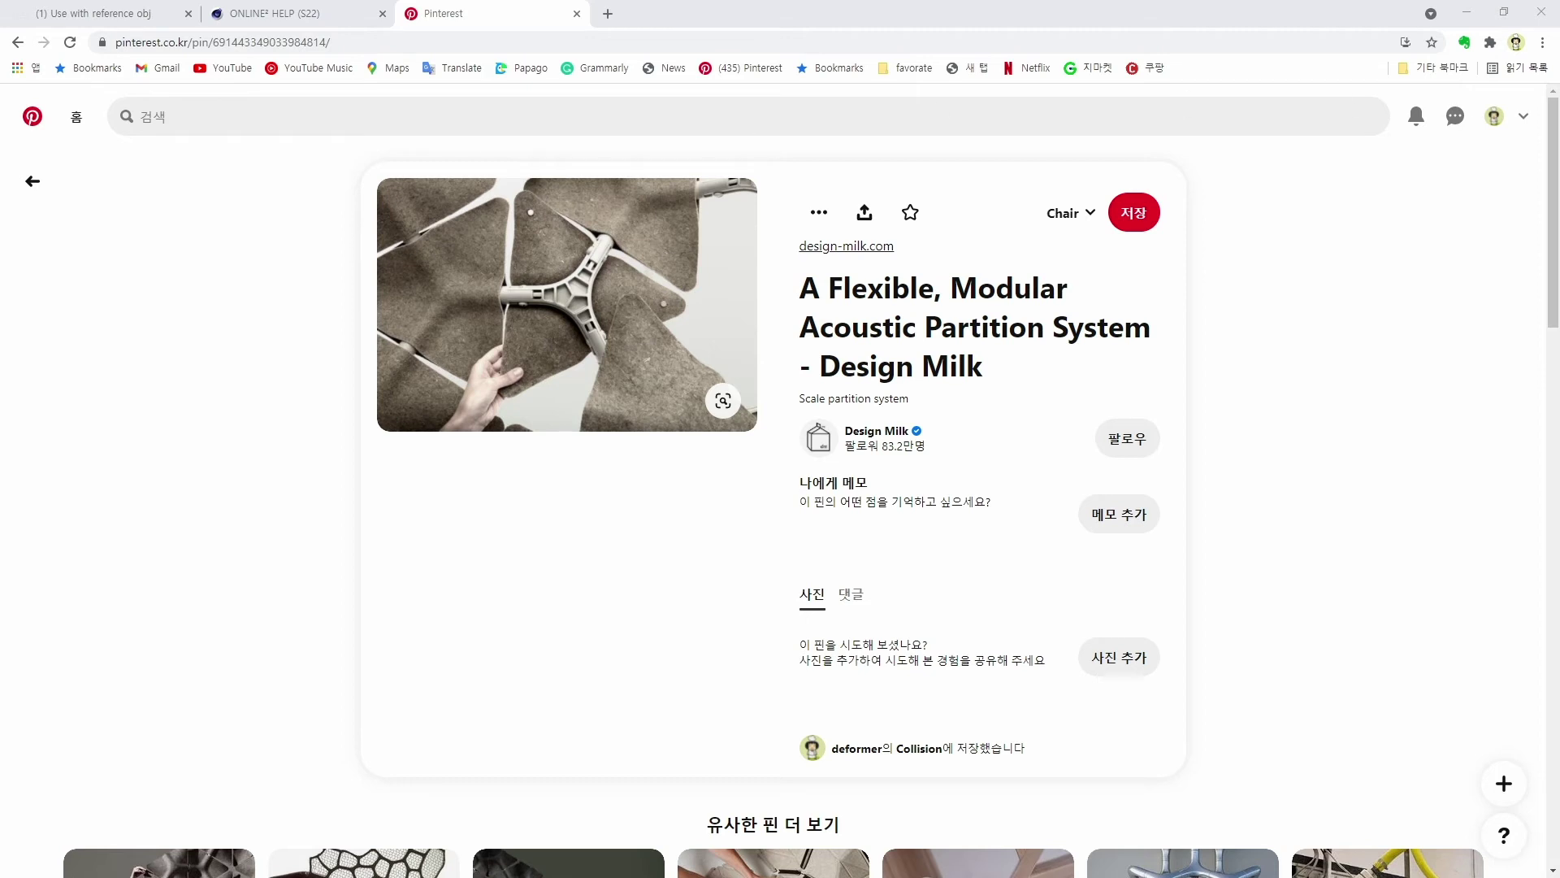
- Return to the Collision board and open the first green Vases pin
left_click(33, 182)
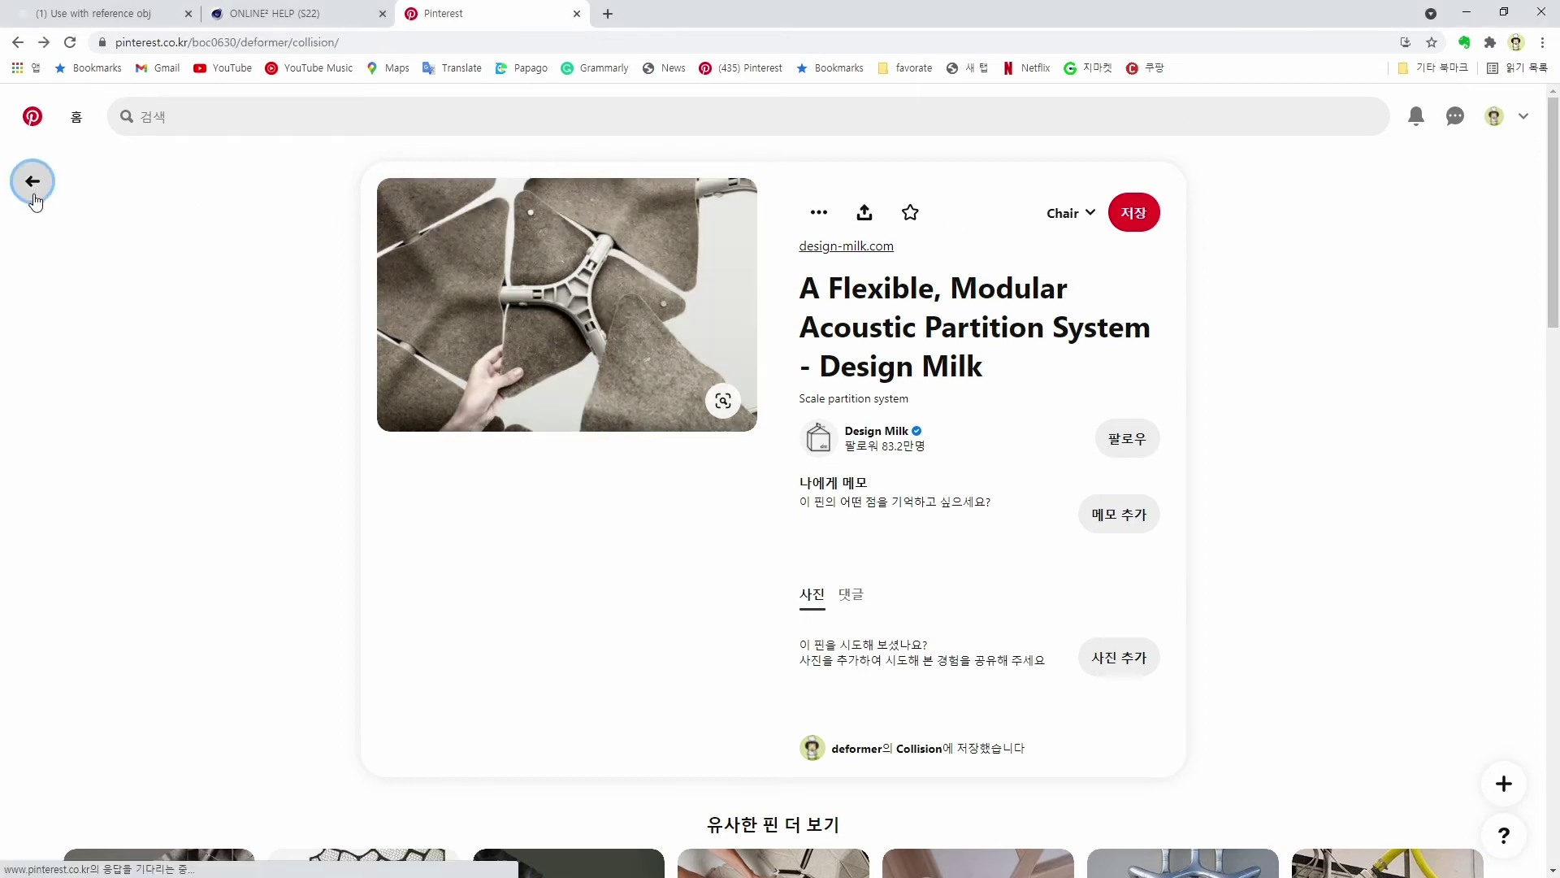
left_click(419, 517)
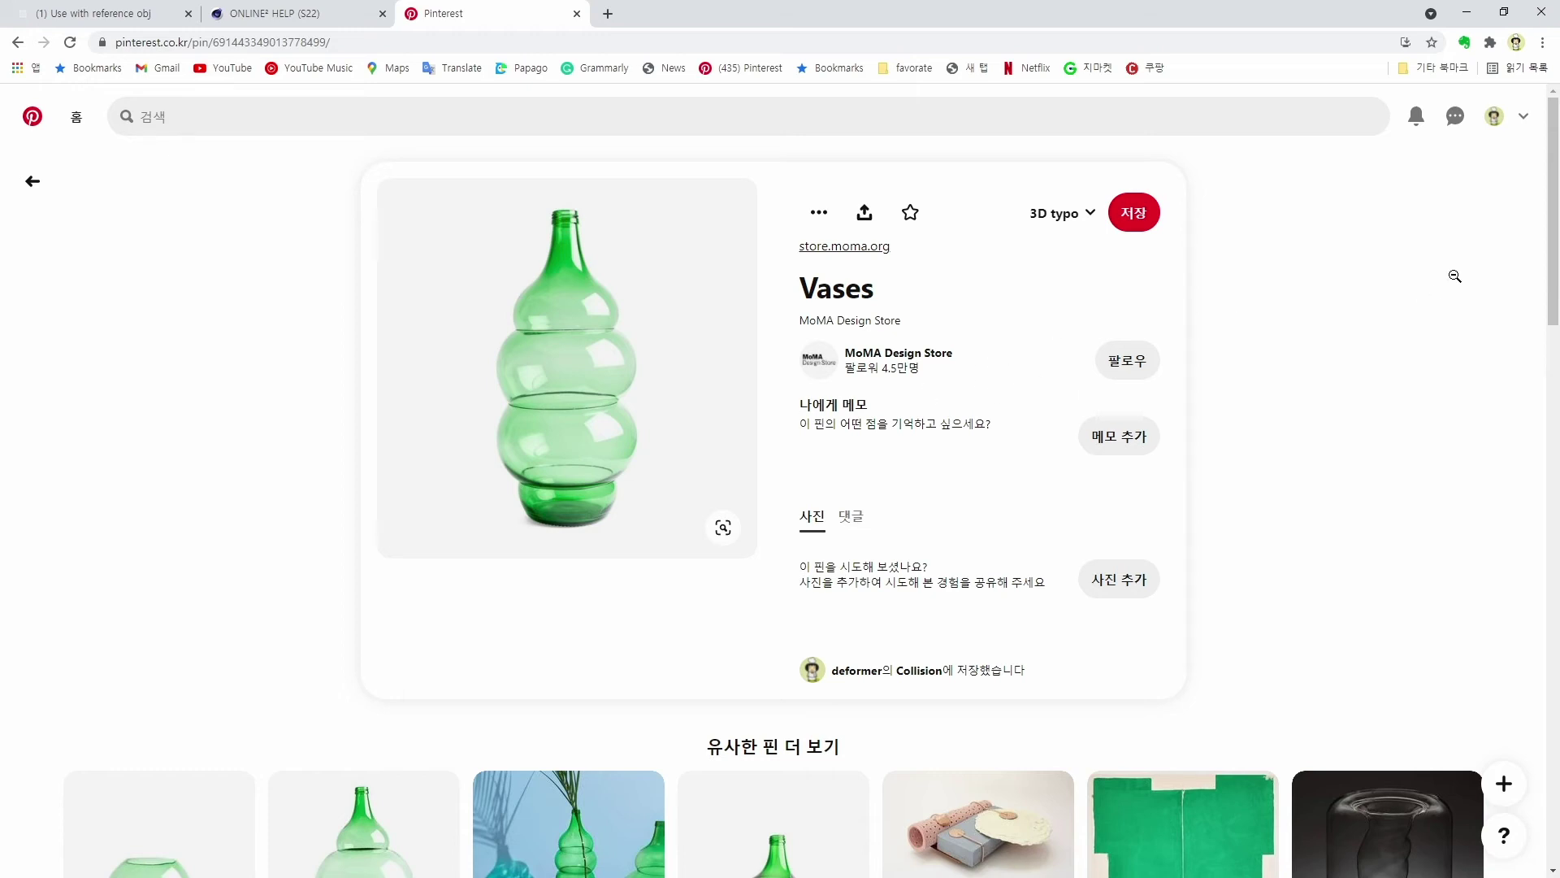
- Open the Bottles Collection pin from the similar pins below the green Vases pin, view it, and return to the Collision board
left_click_drag(1556, 210, 1554, 309)
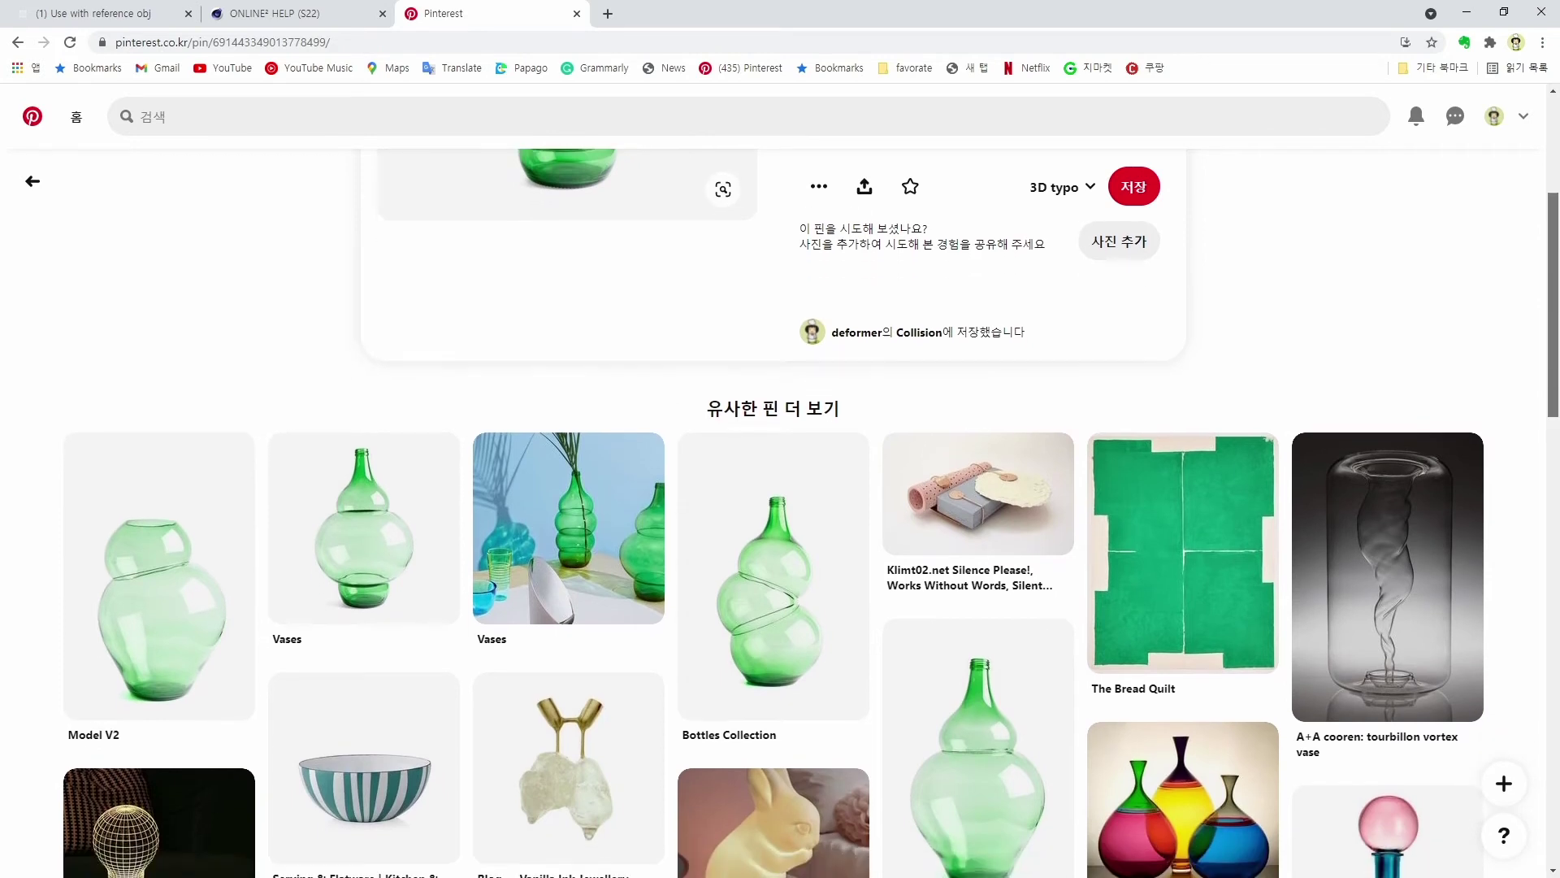
left_click(779, 610)
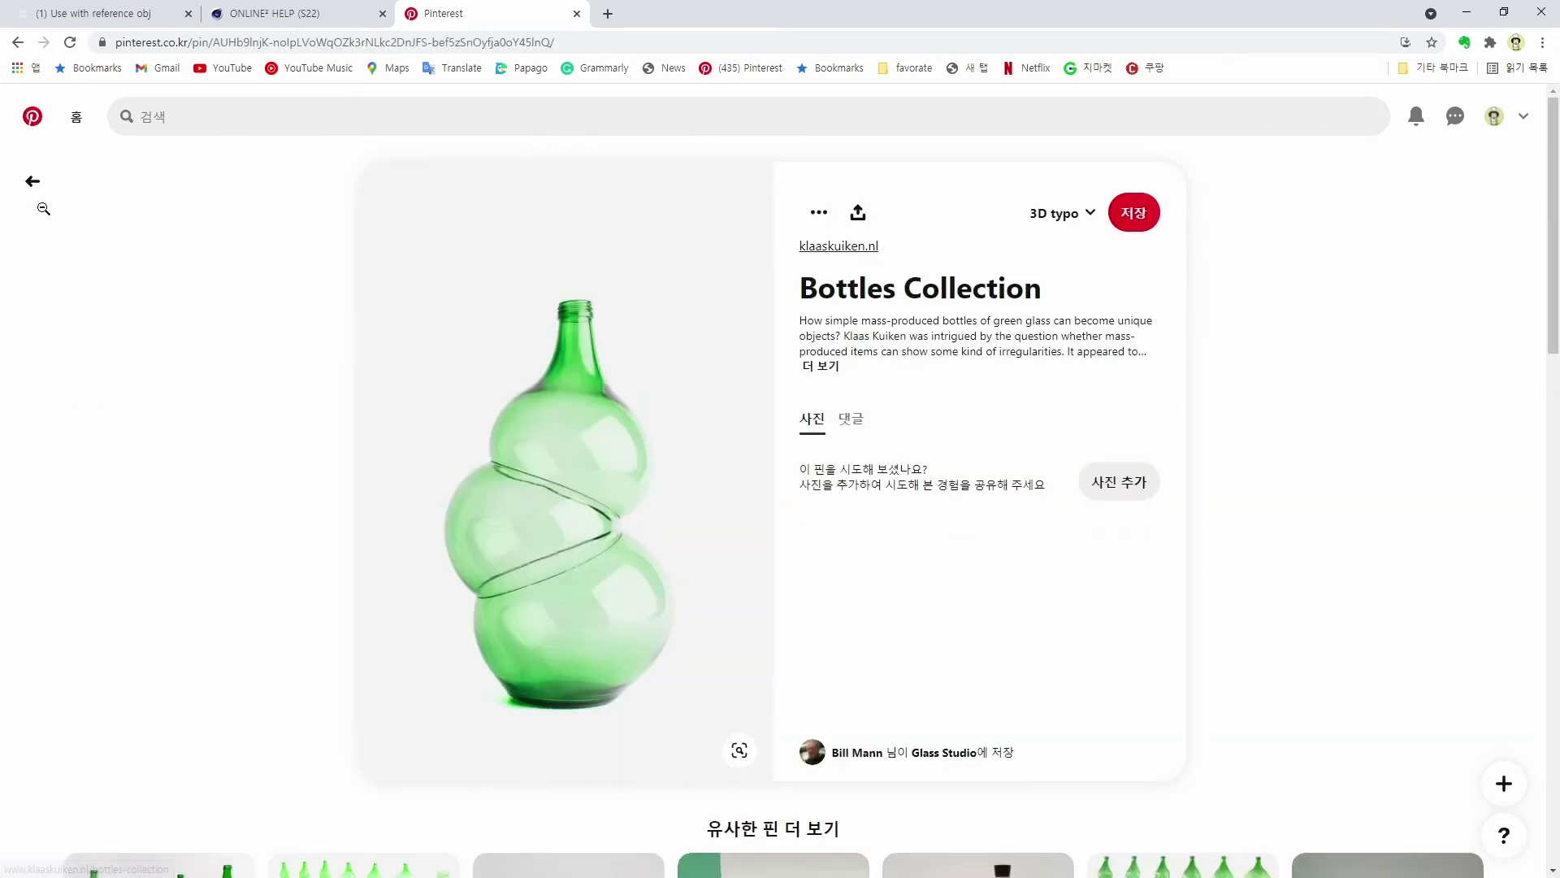
left_click(33, 187)
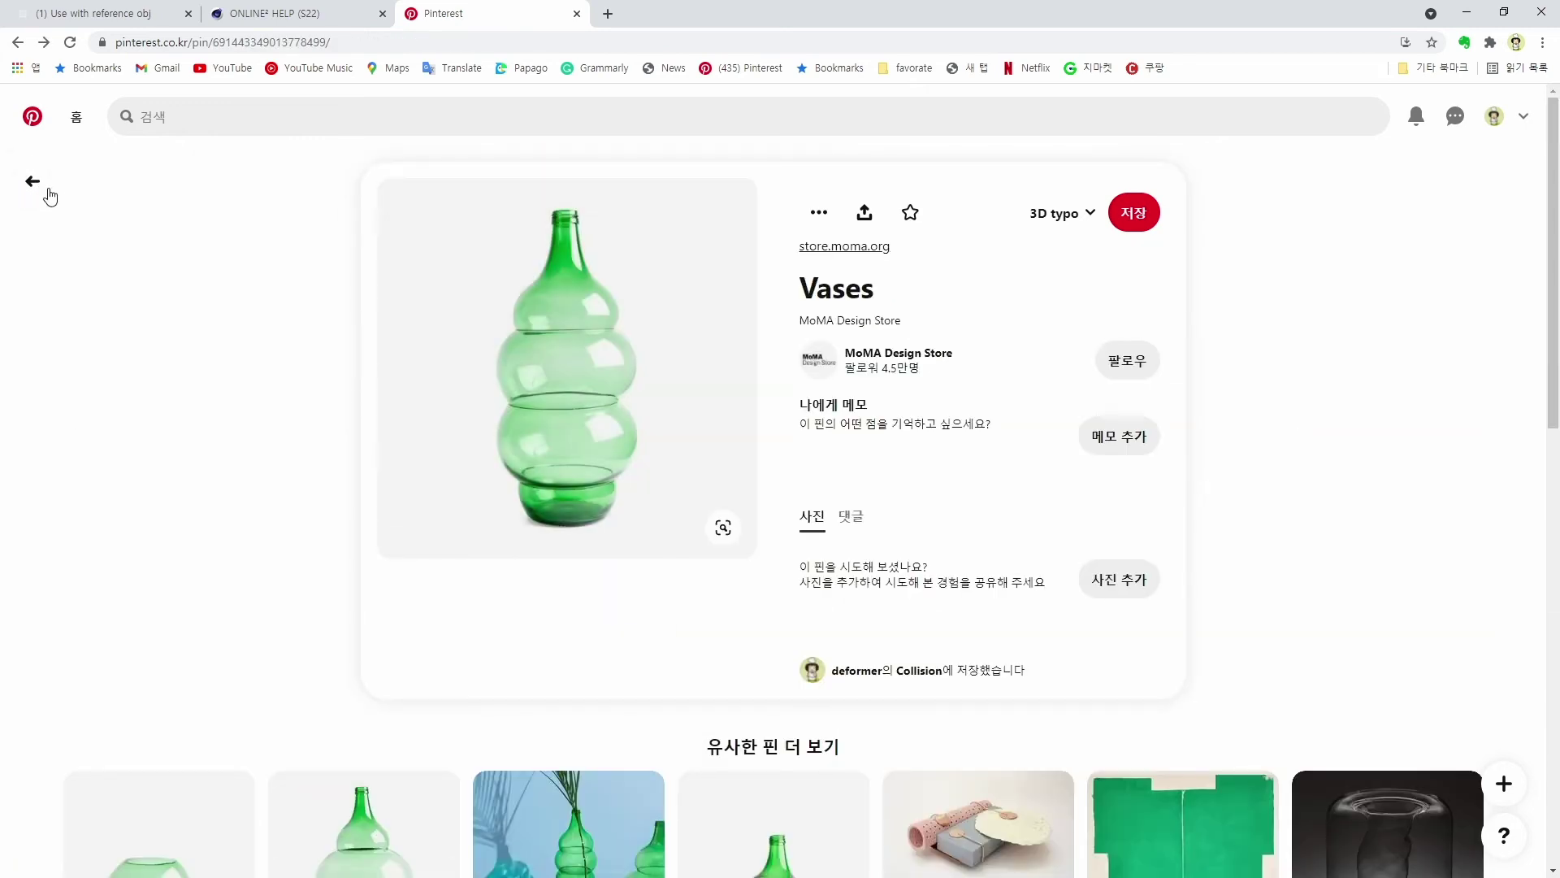
left_click(34, 183)
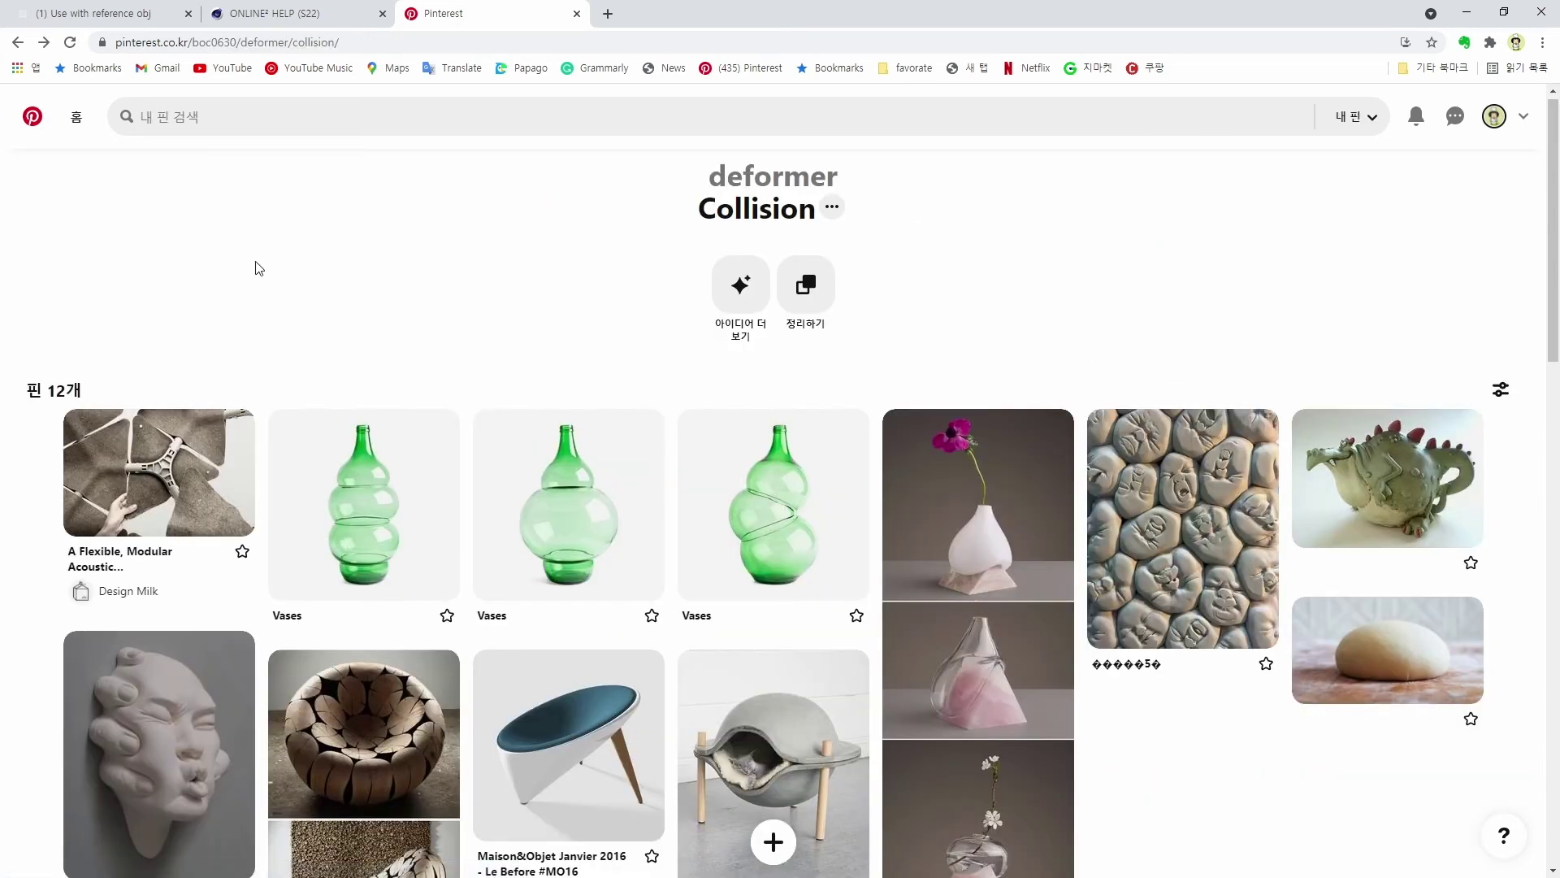
- Open the "Melting" Vases pin on the Collision board, examine its vase-on-stone photos, and return to the board
left_click_drag(1547, 220, 1547, 282)
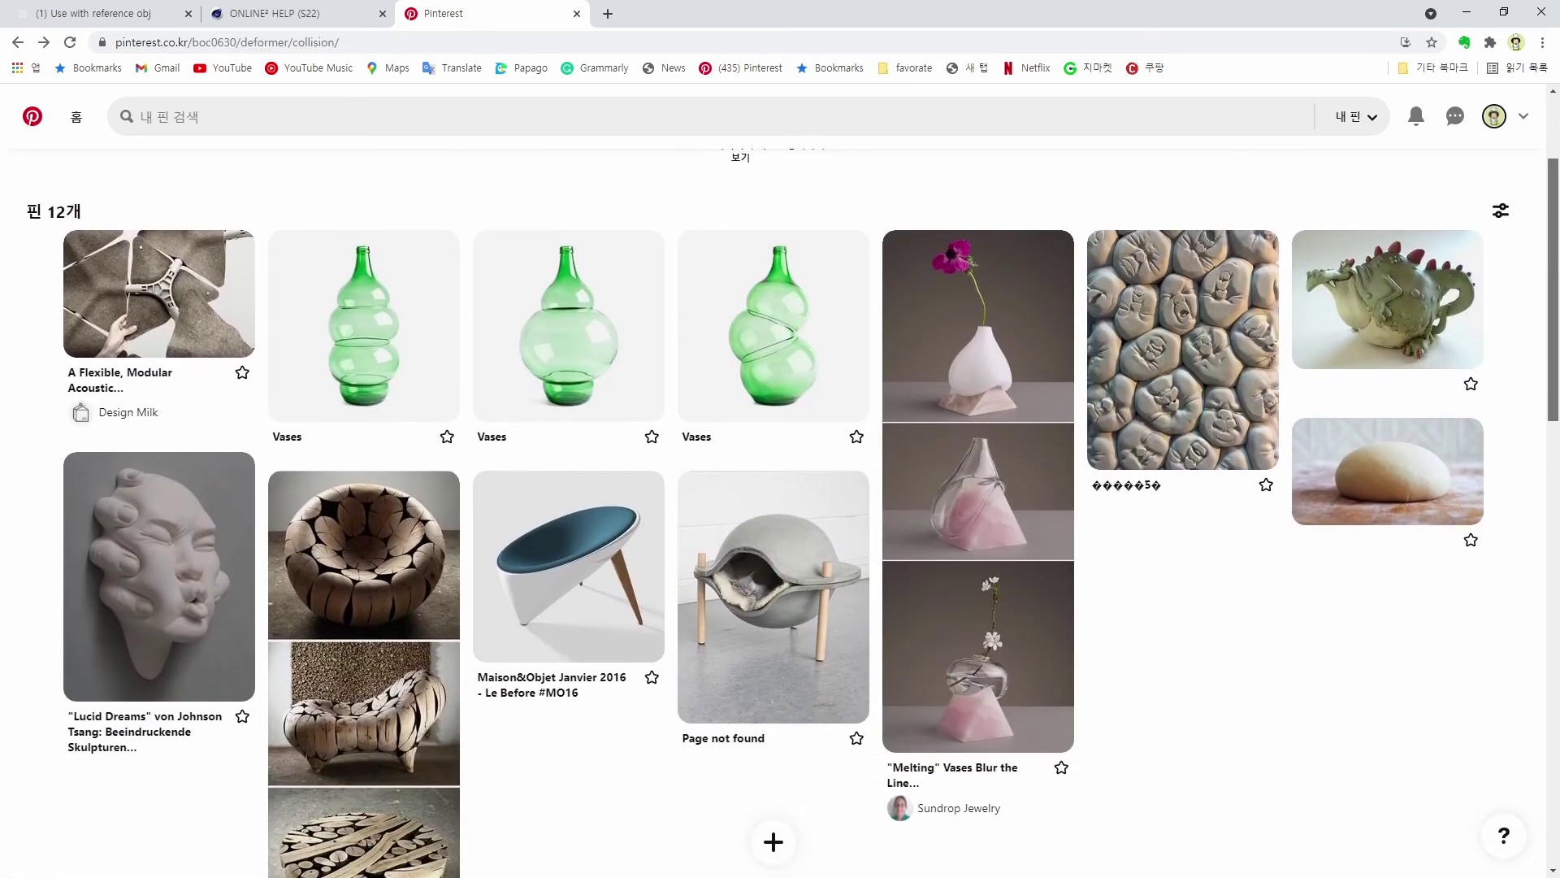
left_click(974, 501)
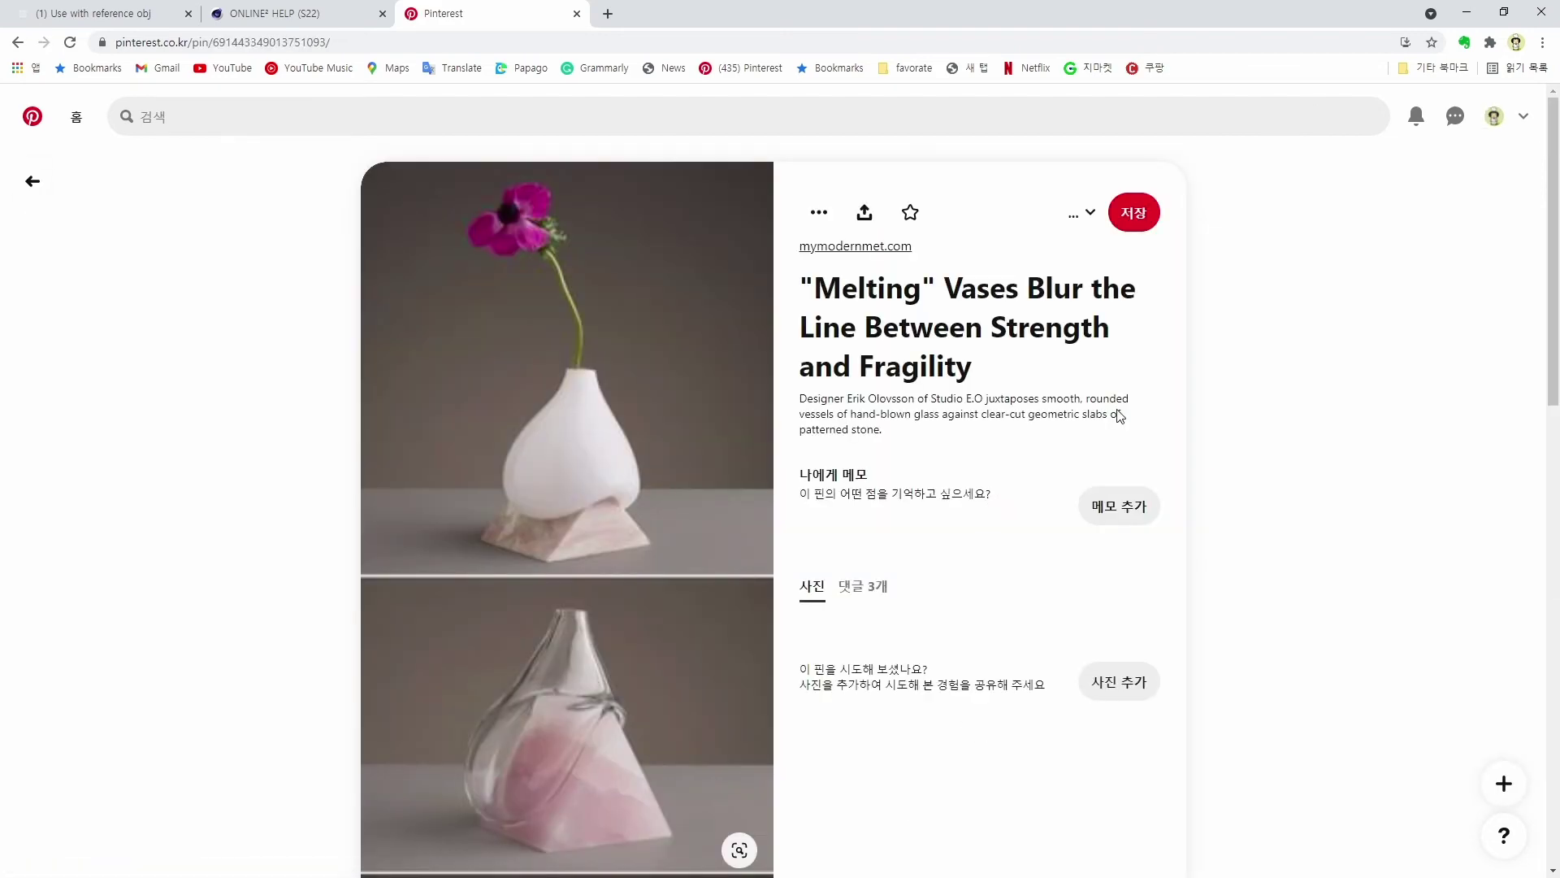
left_click_drag(1553, 197, 1552, 229)
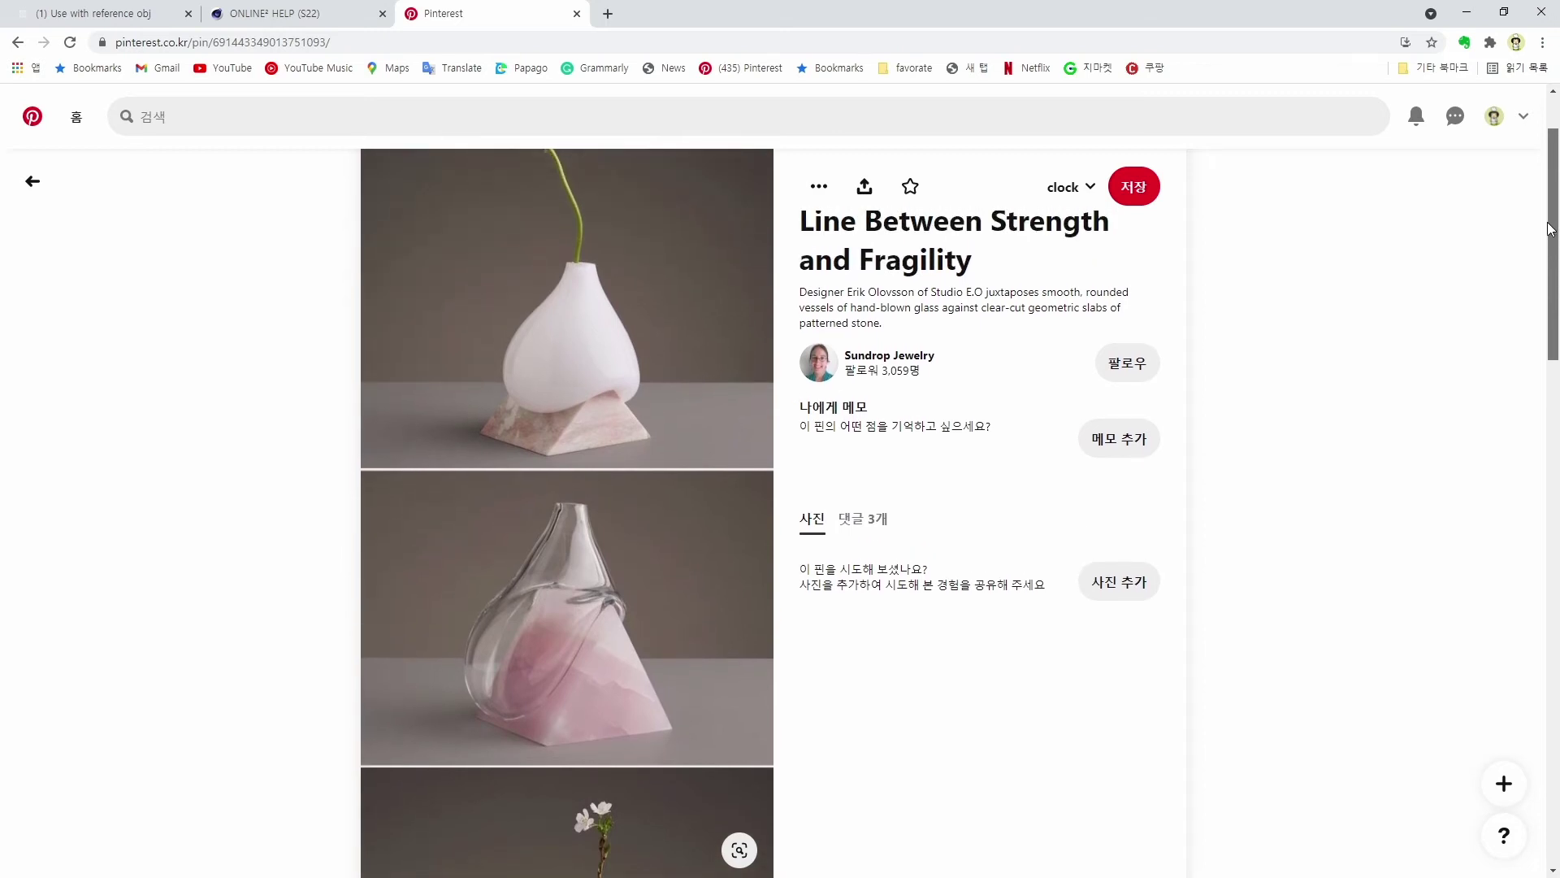
mouse_move(1551, 229)
left_mouse_down()
mouse_move(1550, 213)
mouse_move(1557, 253)
left_mouse_up()
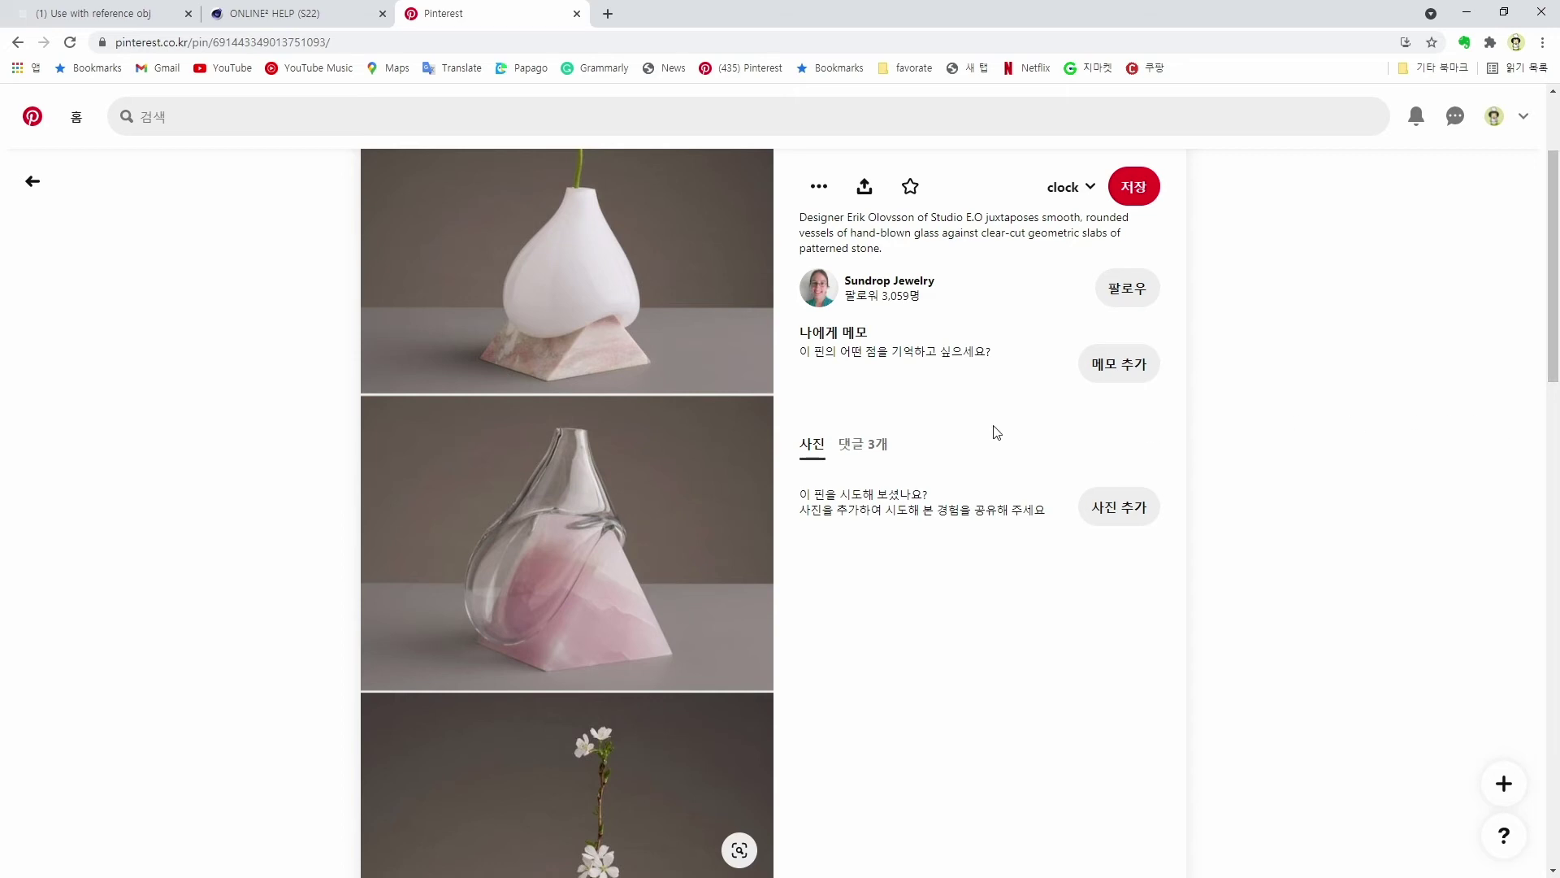
left_click(32, 181)
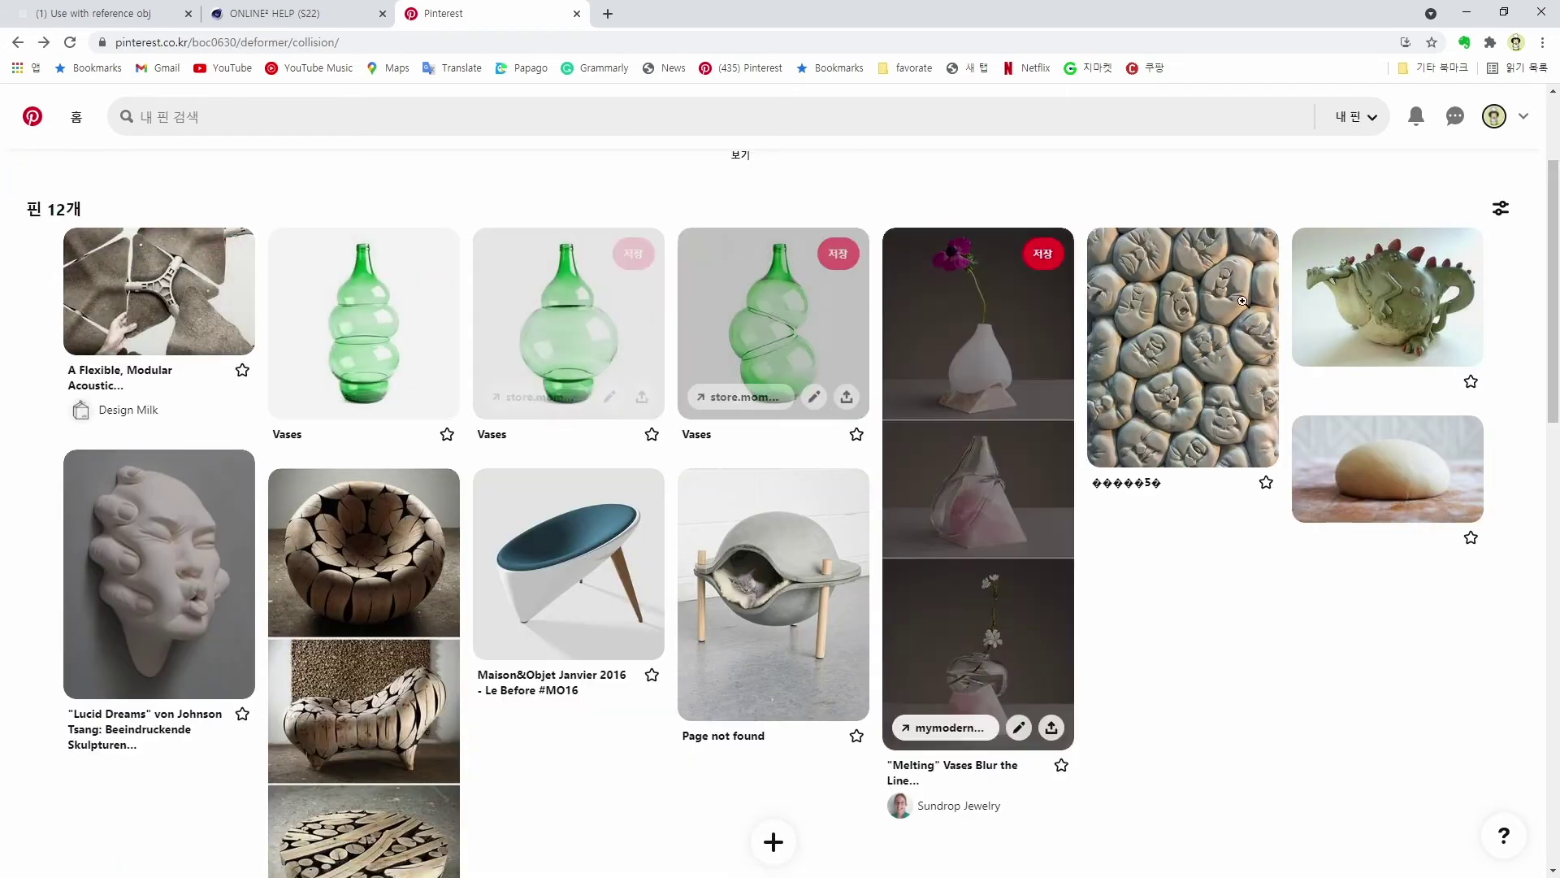
- Look over the remaining pins on the Collision board and reopen the first green Vases pin
scroll(1552, 276, "down", 1)
left_click_drag(1552, 276, 1532, 230)
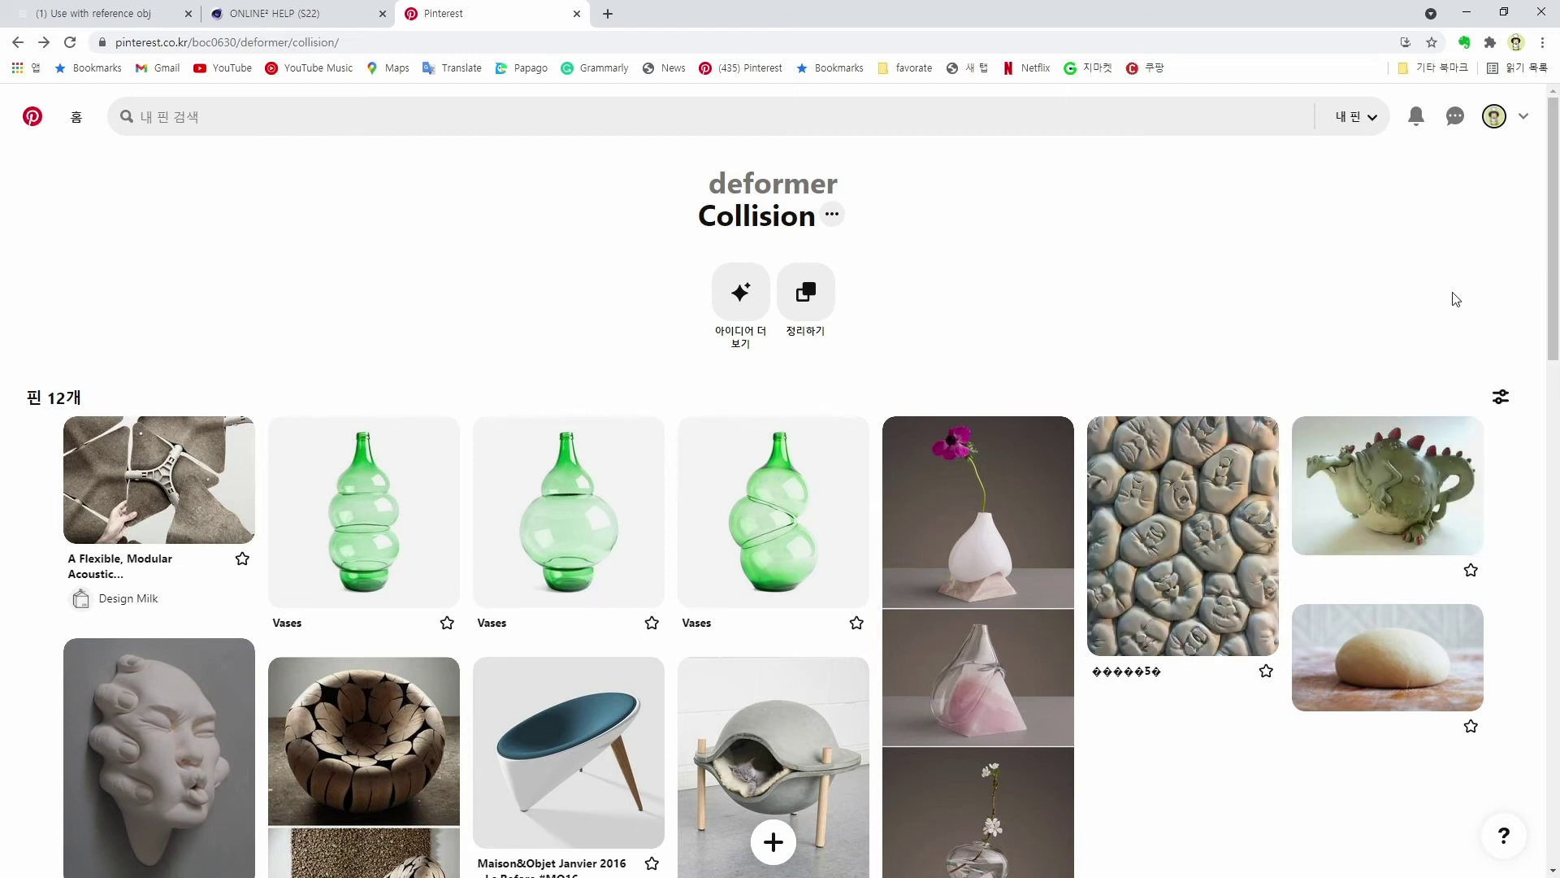
scroll(1554, 260, "down", 1)
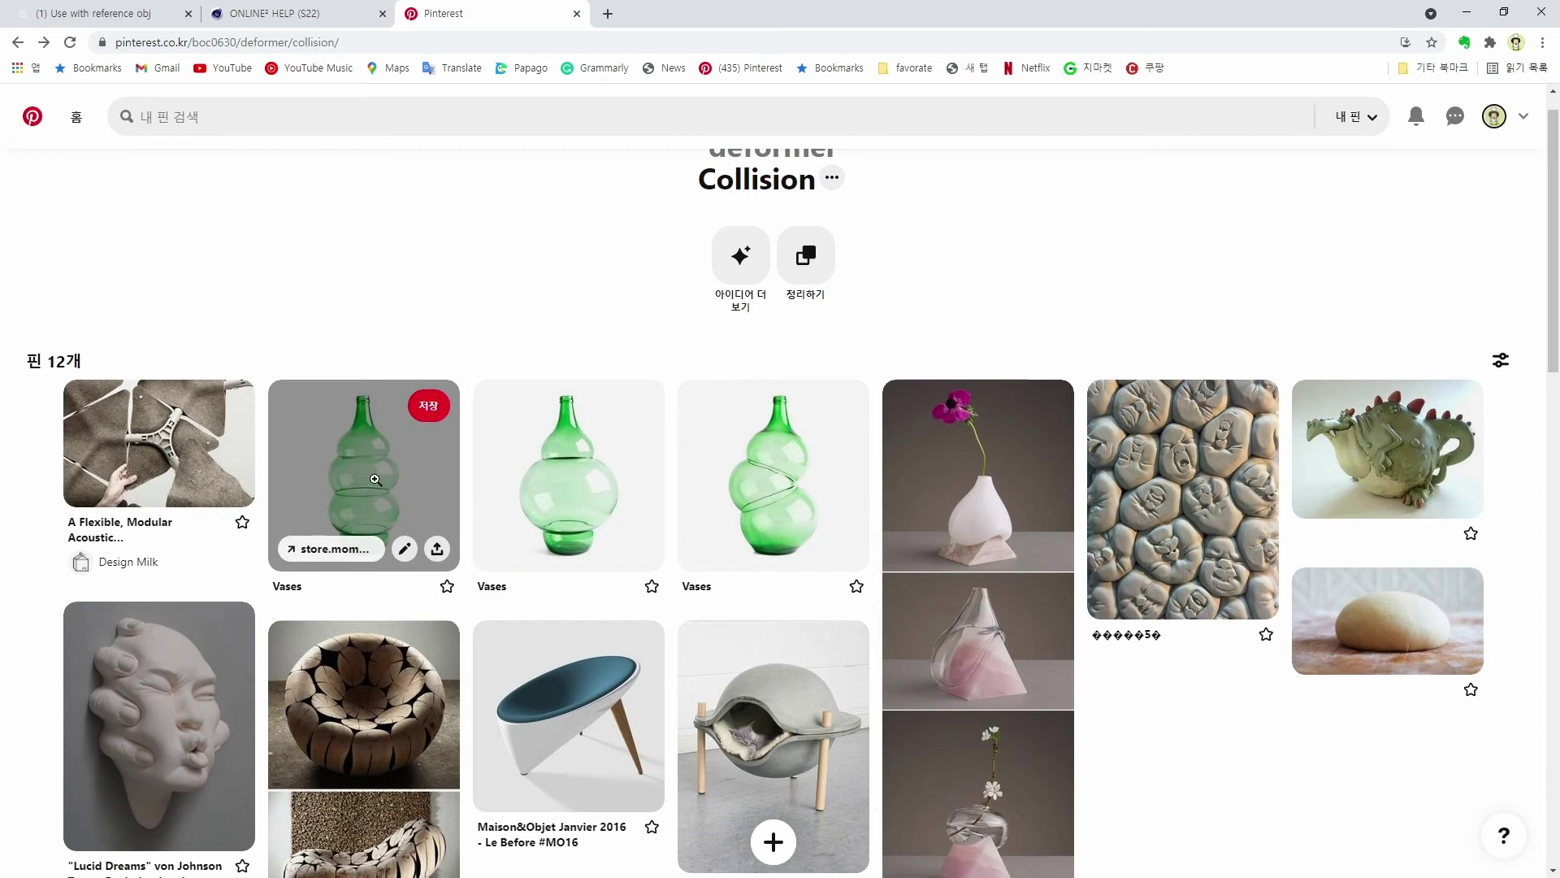
left_click(357, 500)
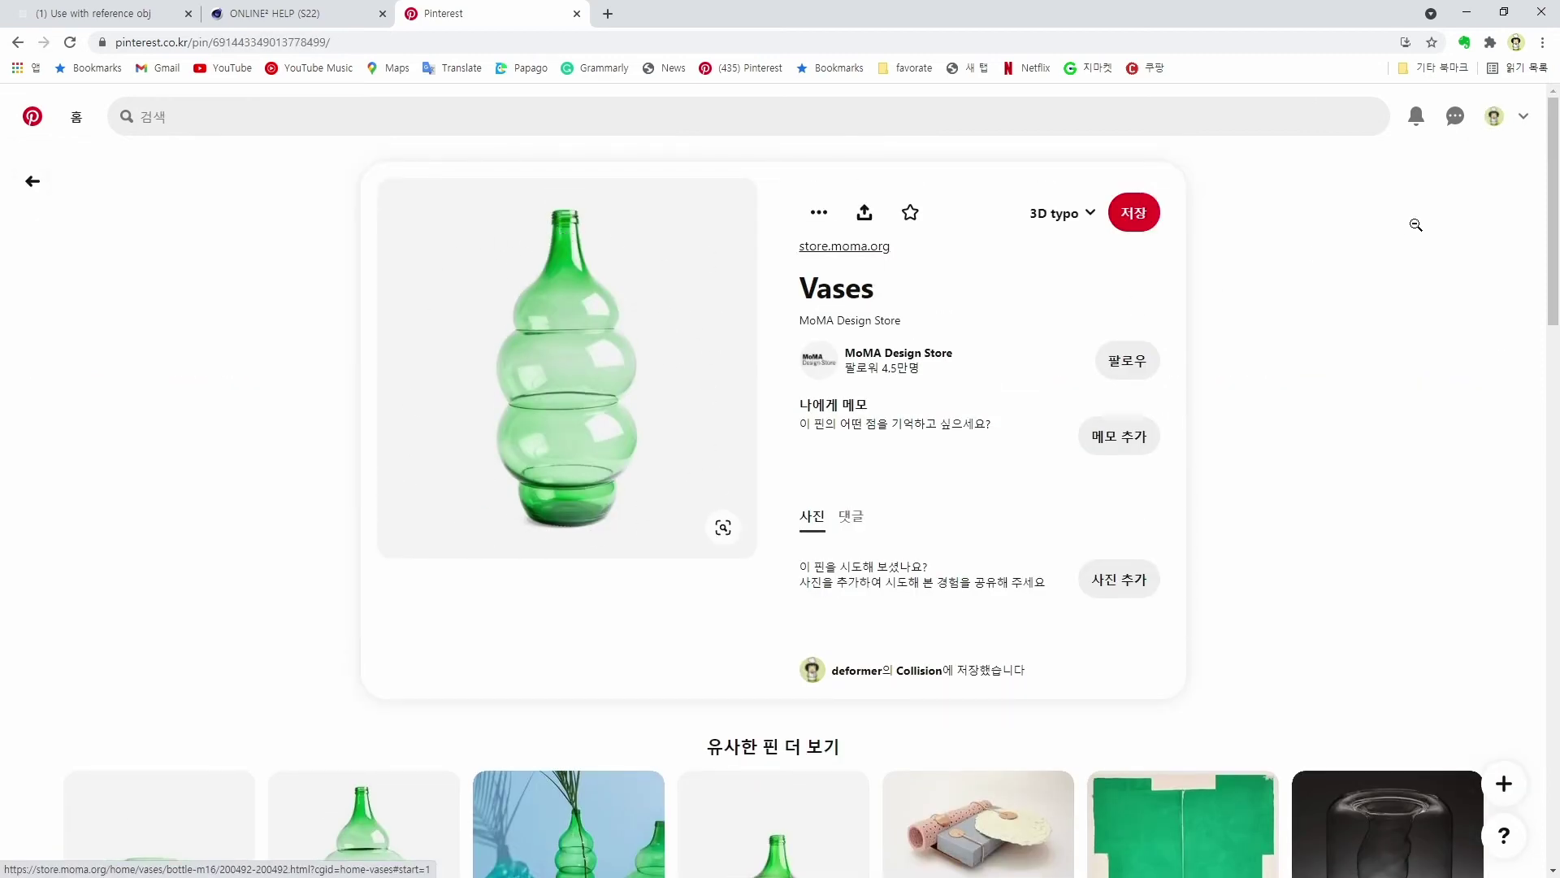
mouse_move(1555, 193)
left_mouse_down()
mouse_move(1555, 277)
mouse_move(1549, 186)
left_mouse_up()
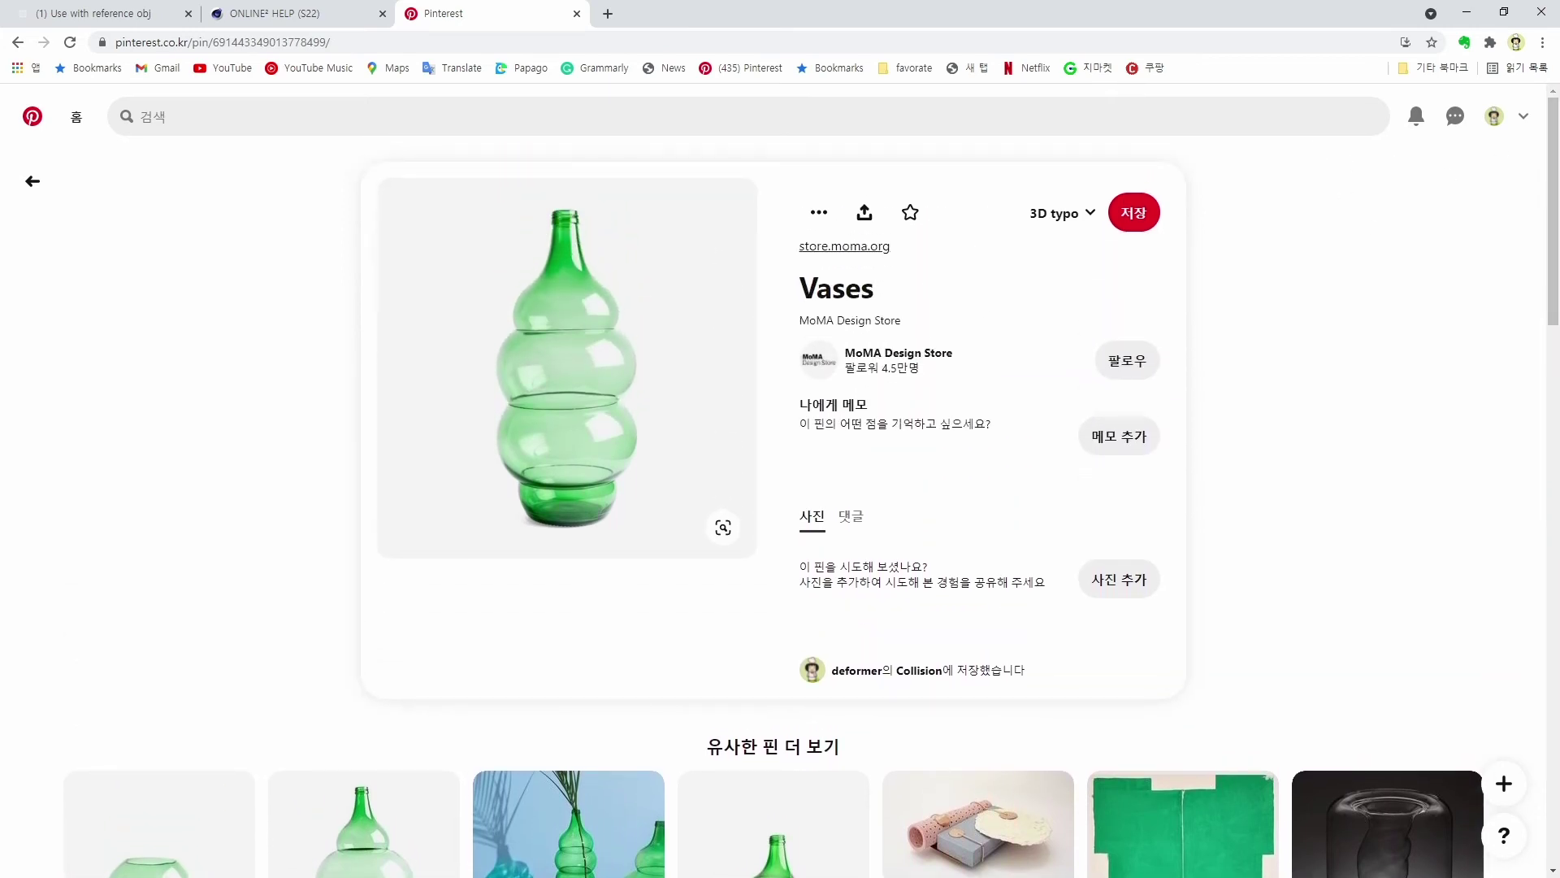
- Switch to Cinema 4D and bring up the open bottle scene, bocsam_01model_07deformer_01usefull_11collision_02bottle.c4d
key("alt+Tab")
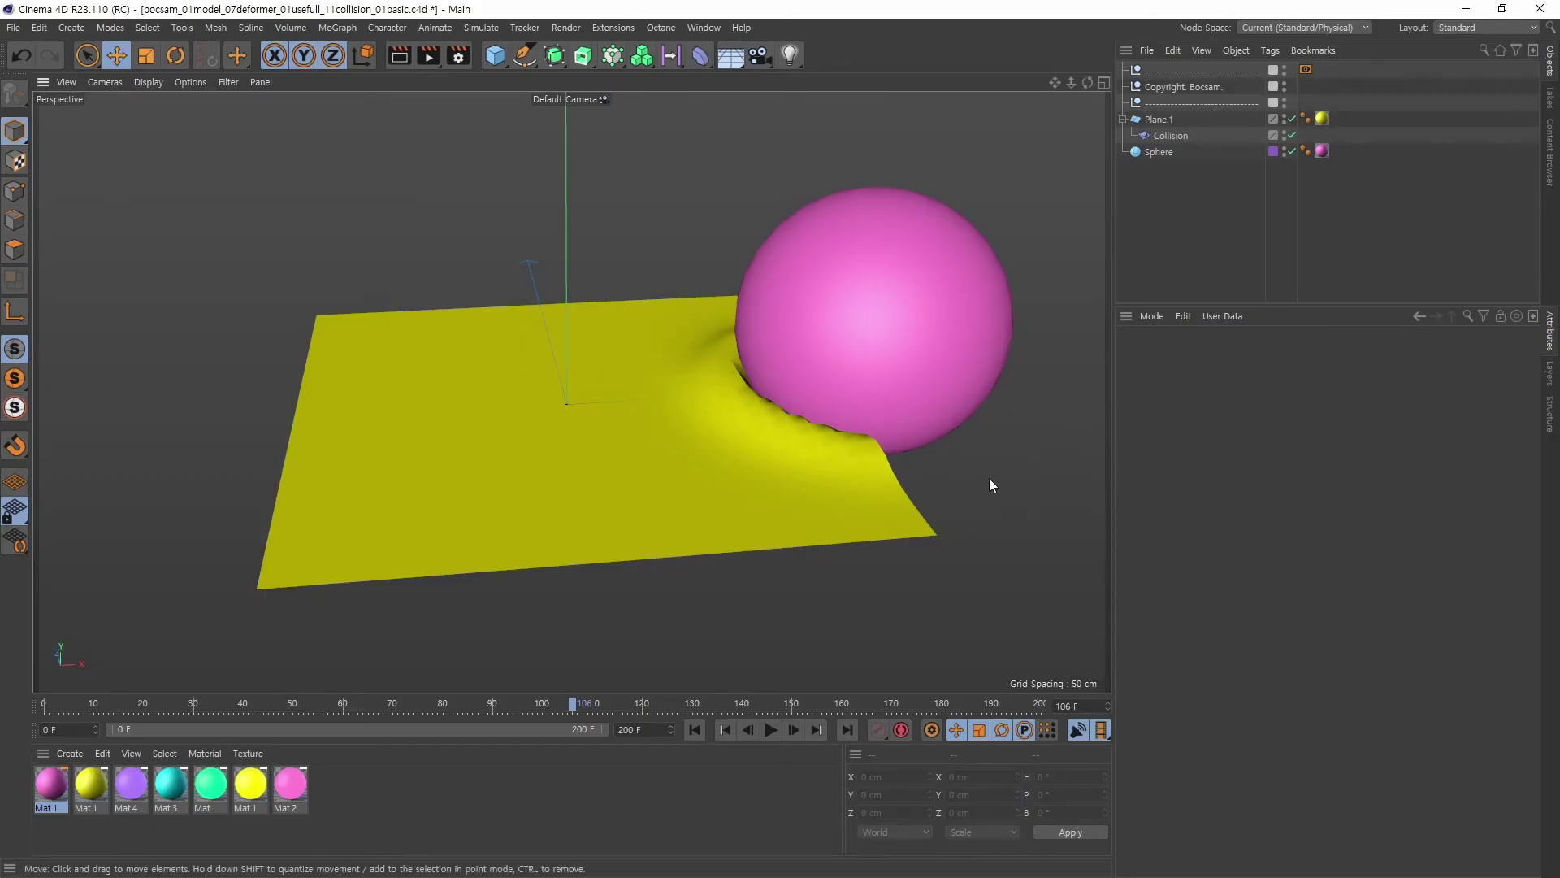
key("v")
mouse_move(983, 536)
left_click(962, 568)
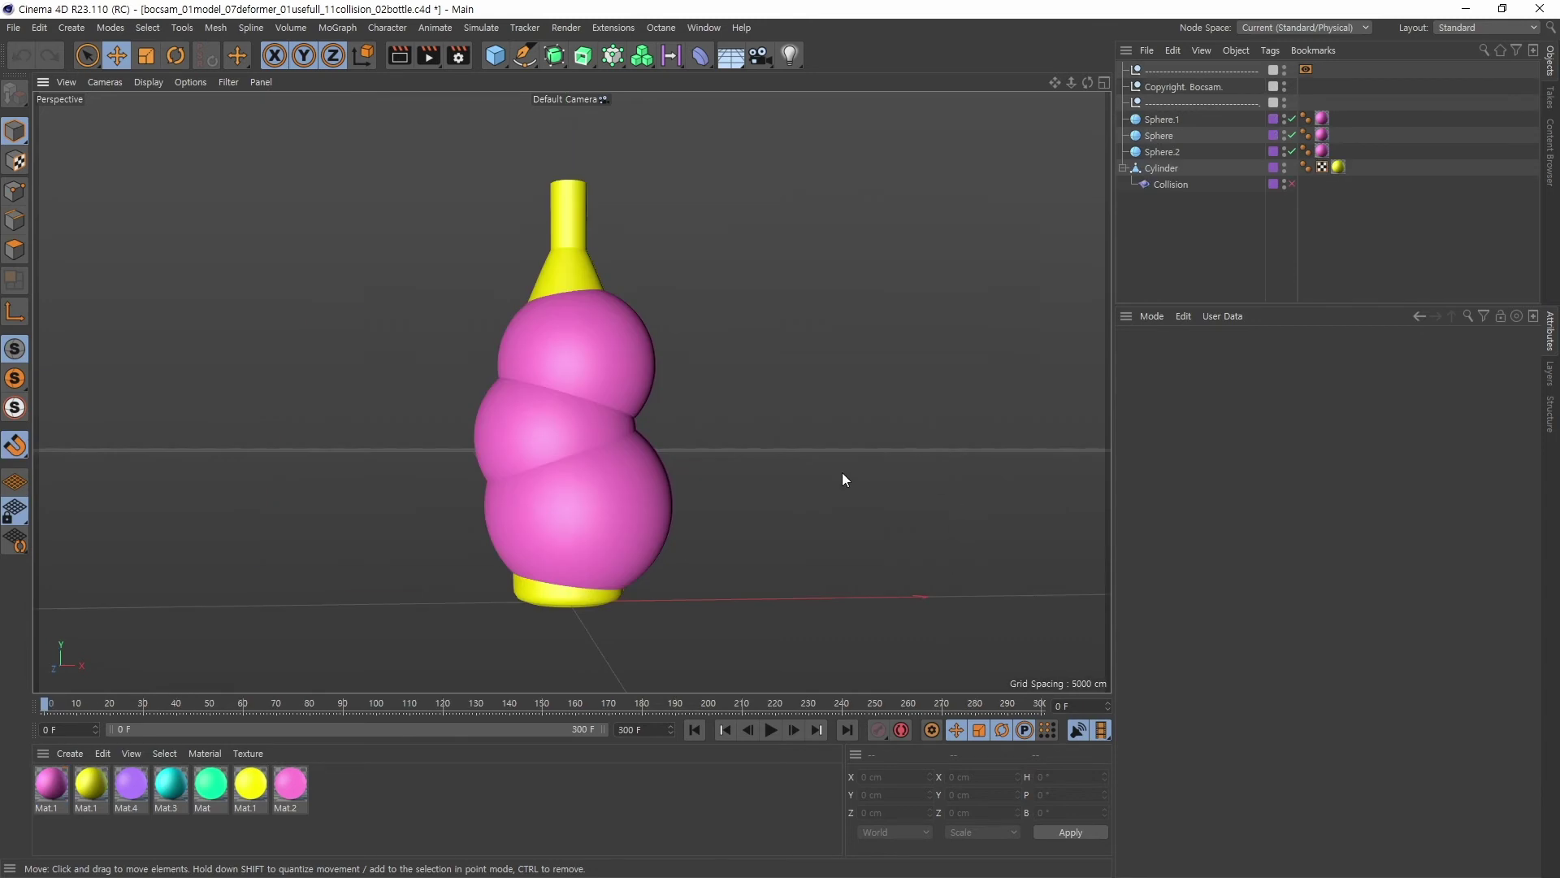
- Disable Sphere.1, Sphere and Sphere.2, and select the Cylinder object to inspect the plain bottle shape
middle_click_drag(761, 446, 784, 419, "alt")
left_click_drag(785, 419, 817, 445, "alt")
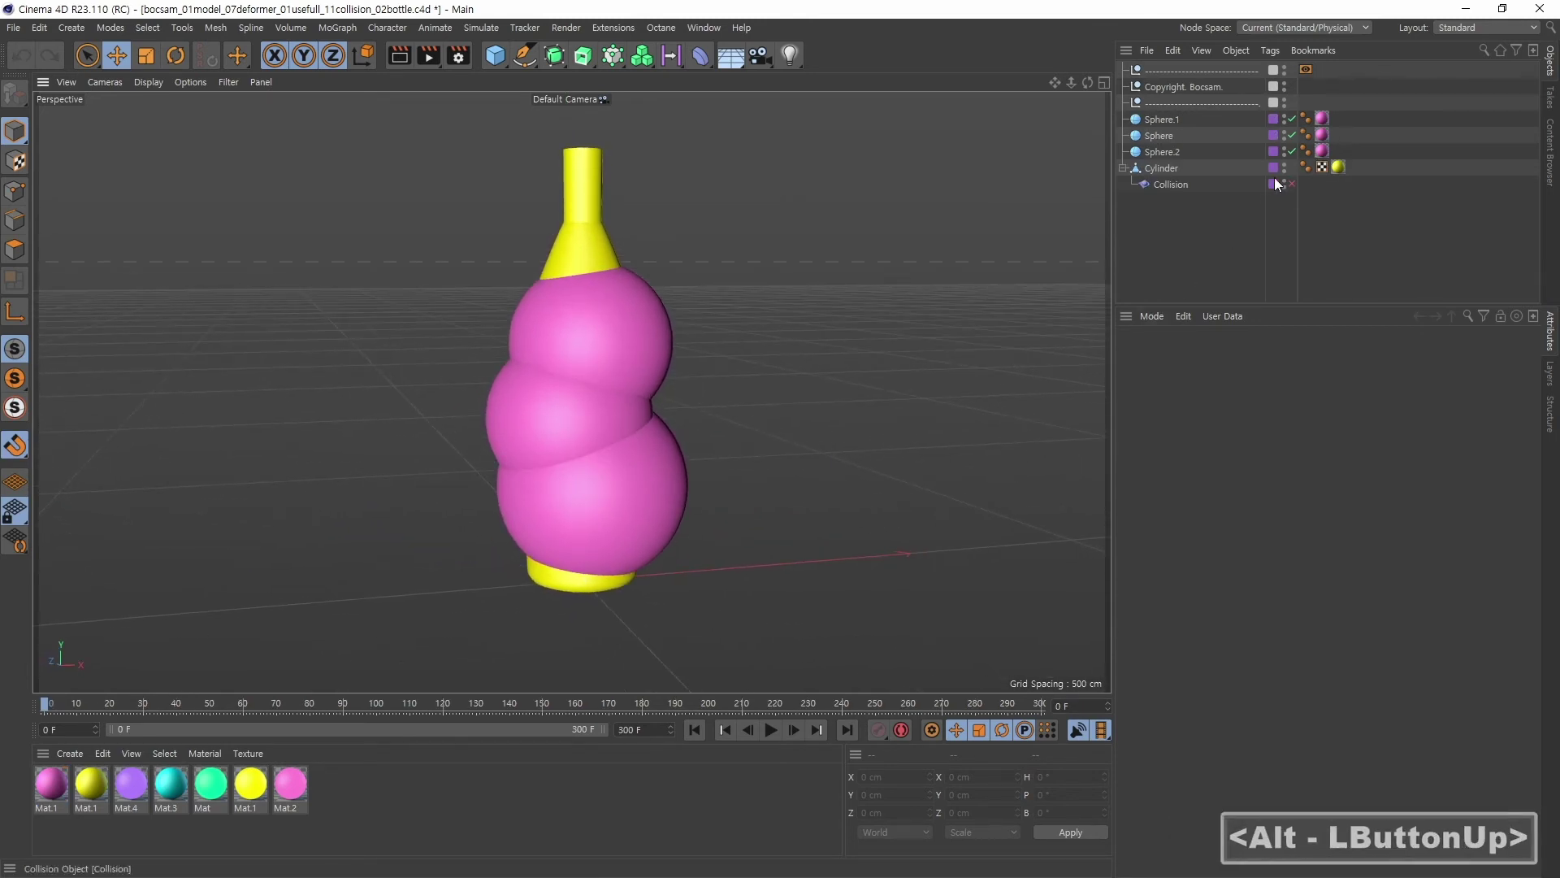
left_click_drag(1293, 118, 1292, 151)
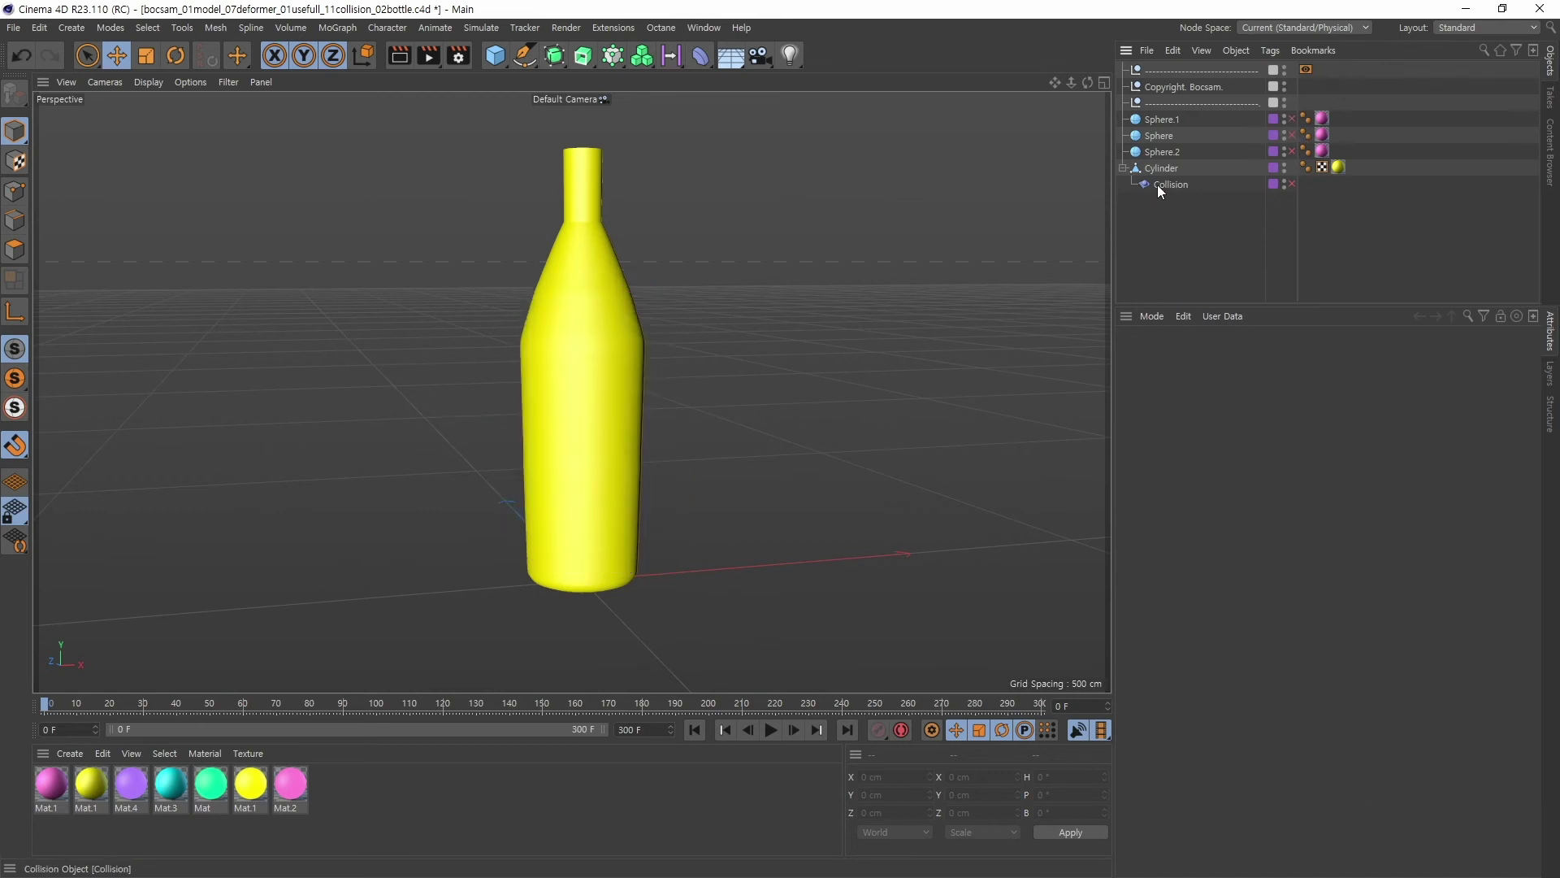
left_click(1157, 168)
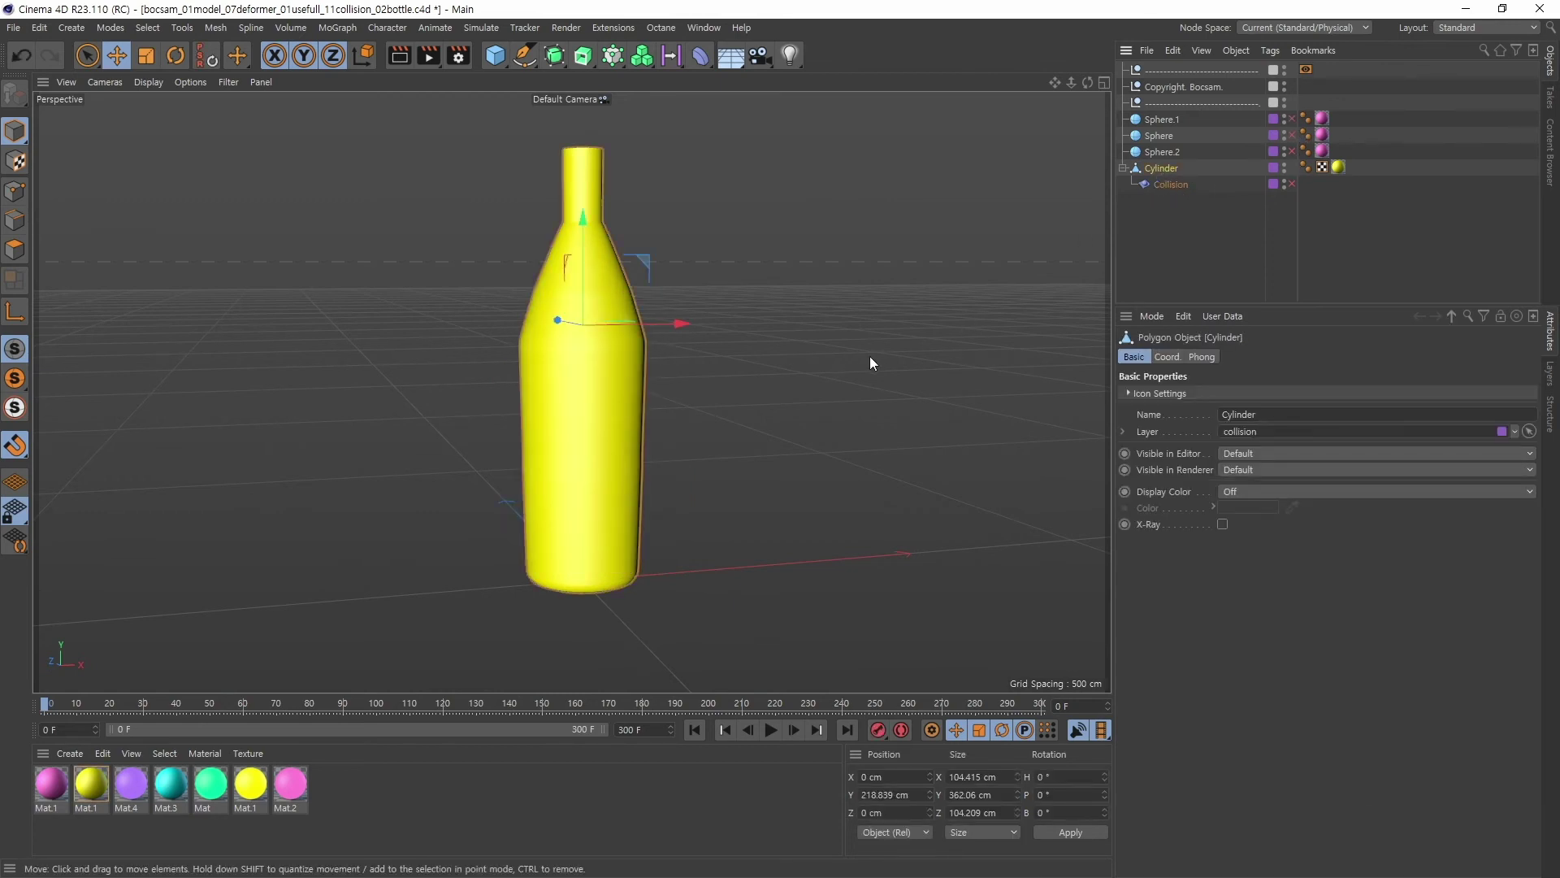
left_click_drag(827, 437, 717, 428, "alt")
right_click_drag(716, 428, 758, 467, "alt")
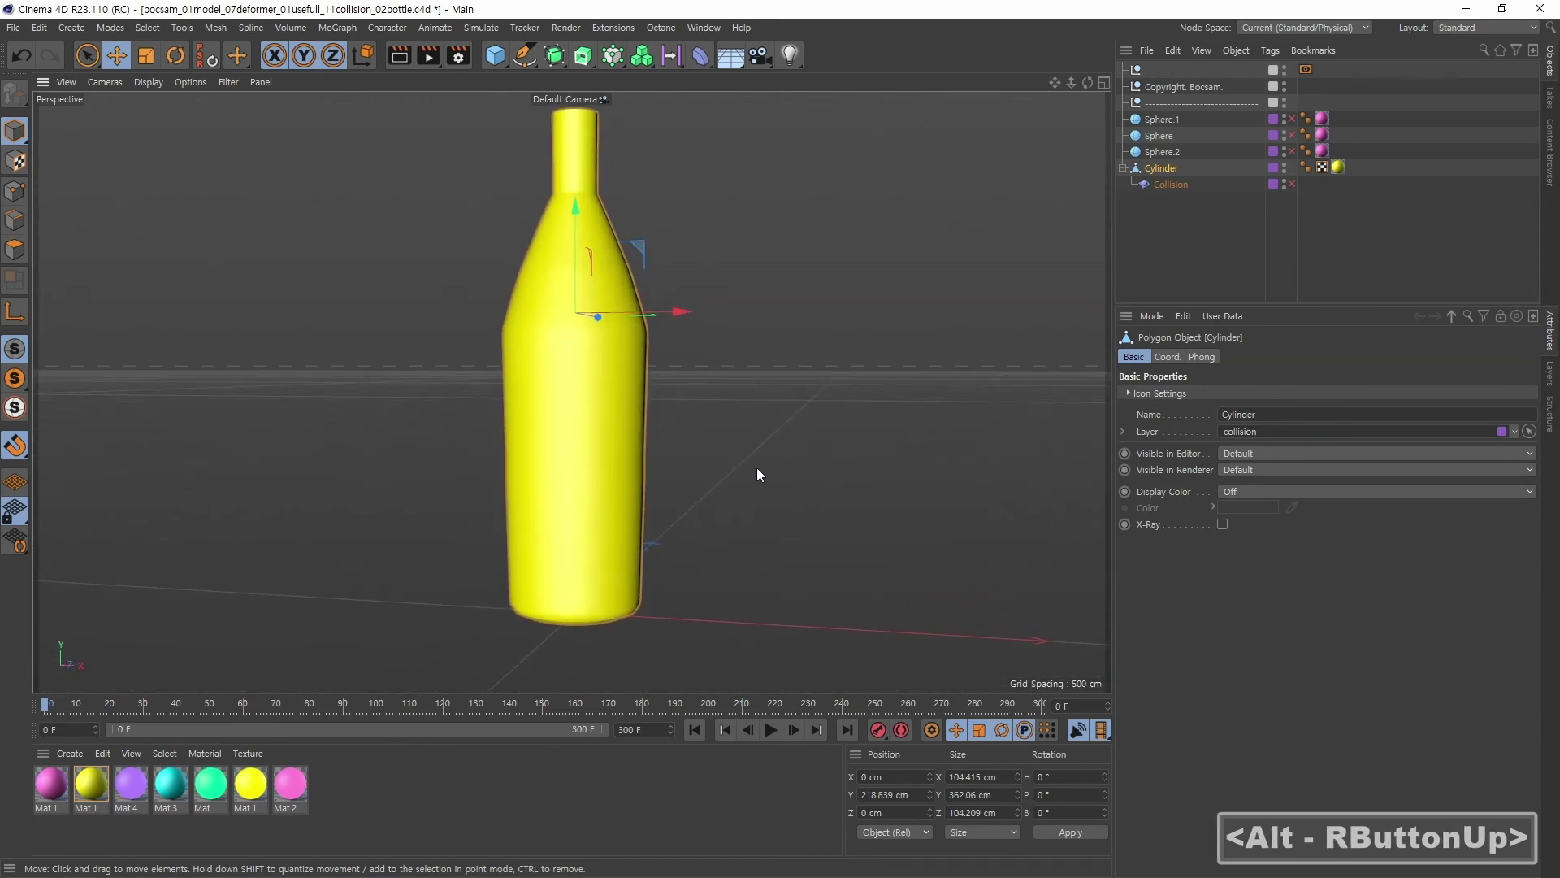
left_click_drag(757, 466, 980, 324, "alt")
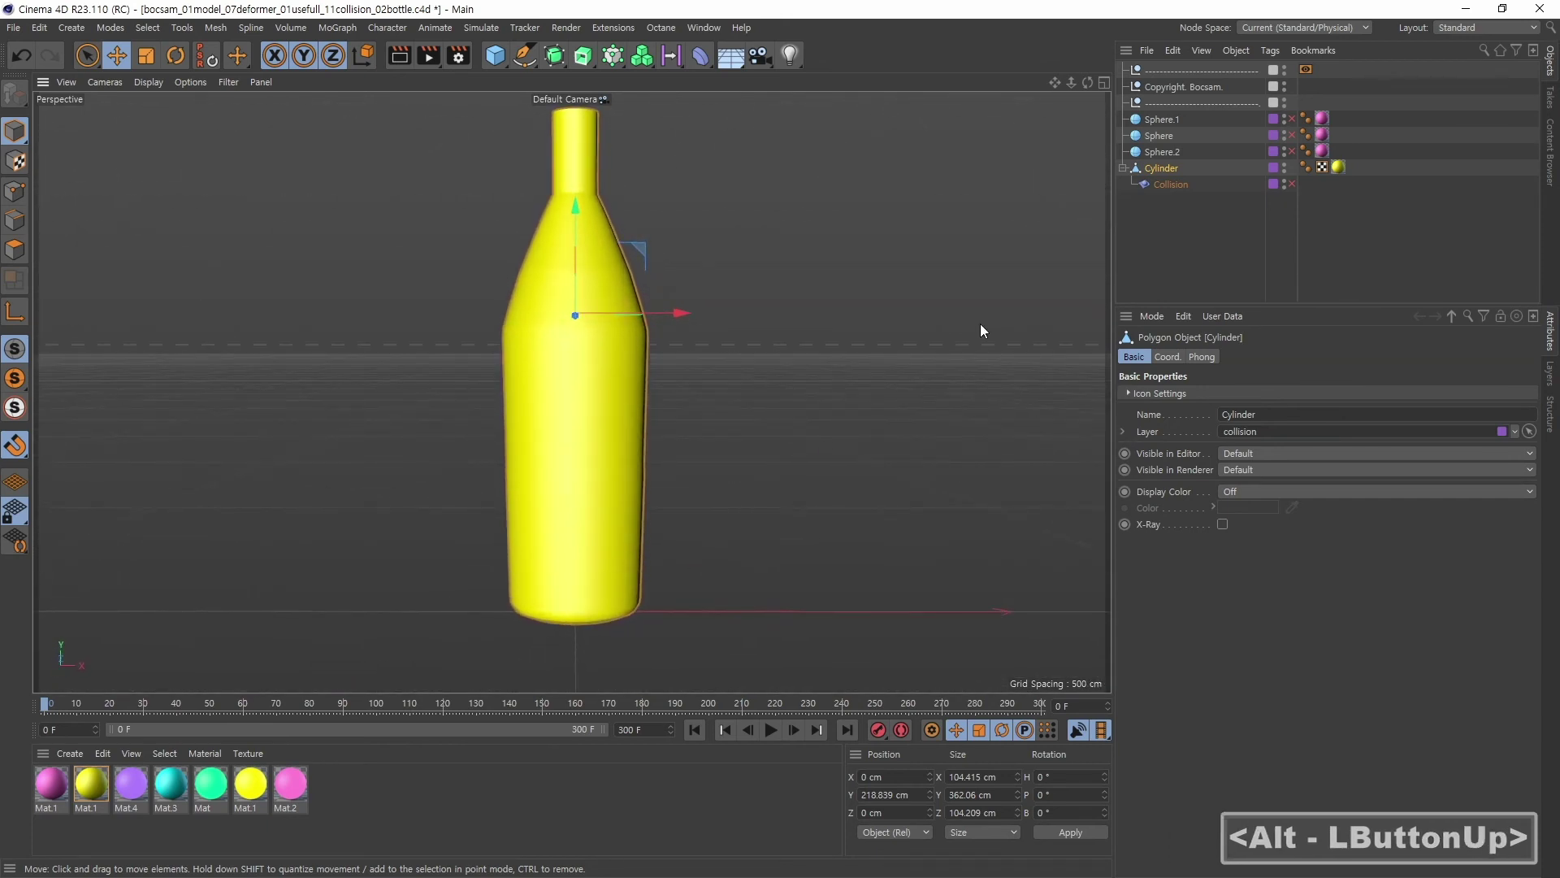
- Enable the Collision deformer under Cylinder and review its colliders and solver choices, keeping the Solver at Inside (Stretch)
left_click(1292, 183)
left_click(1170, 185)
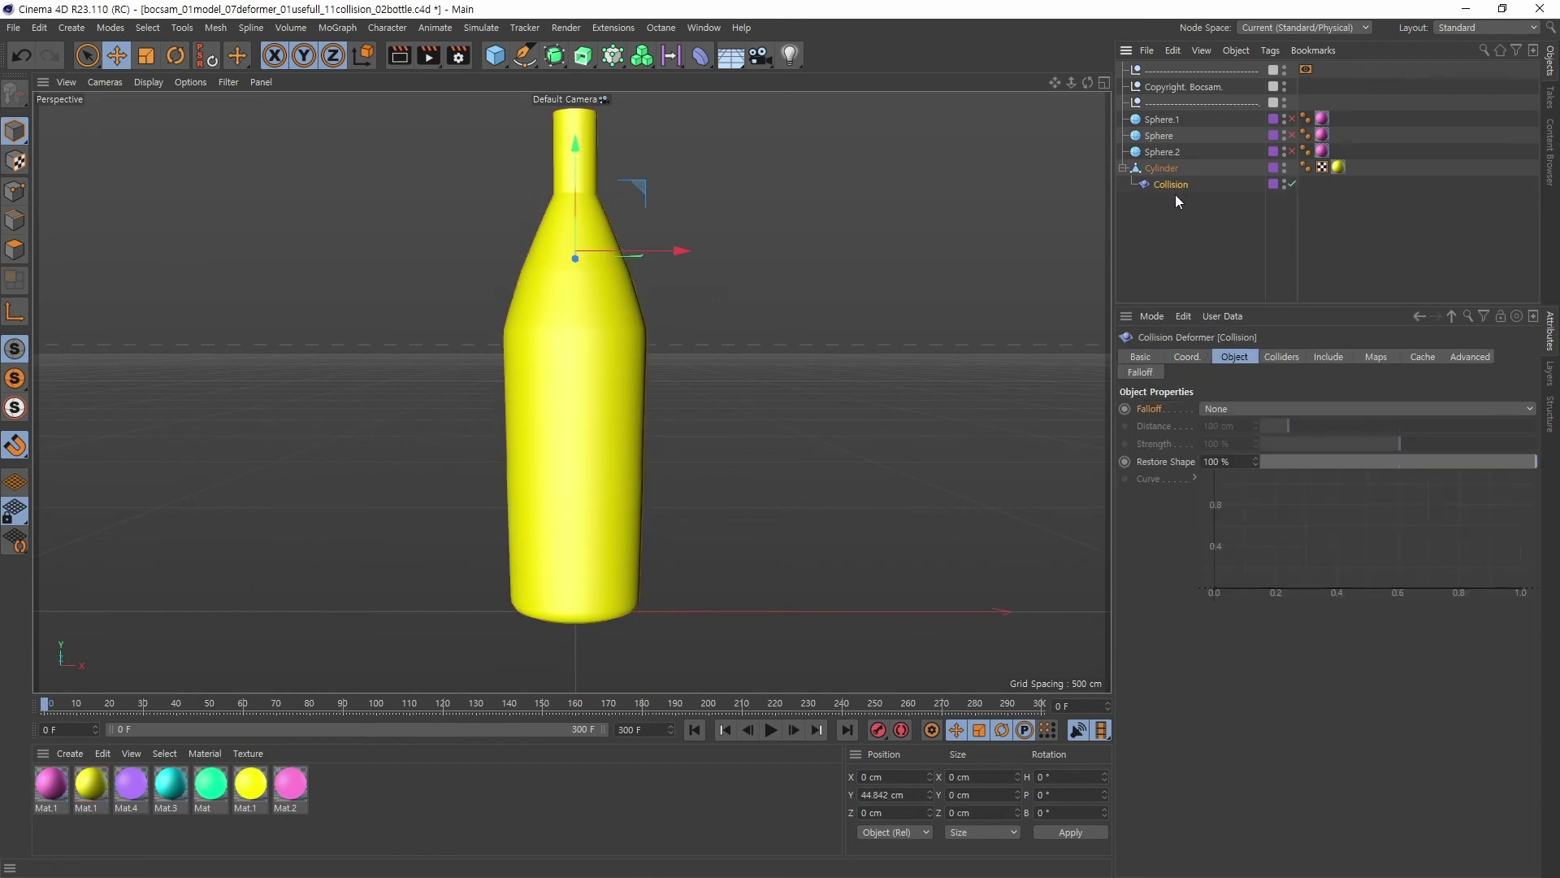
left_click(1283, 358)
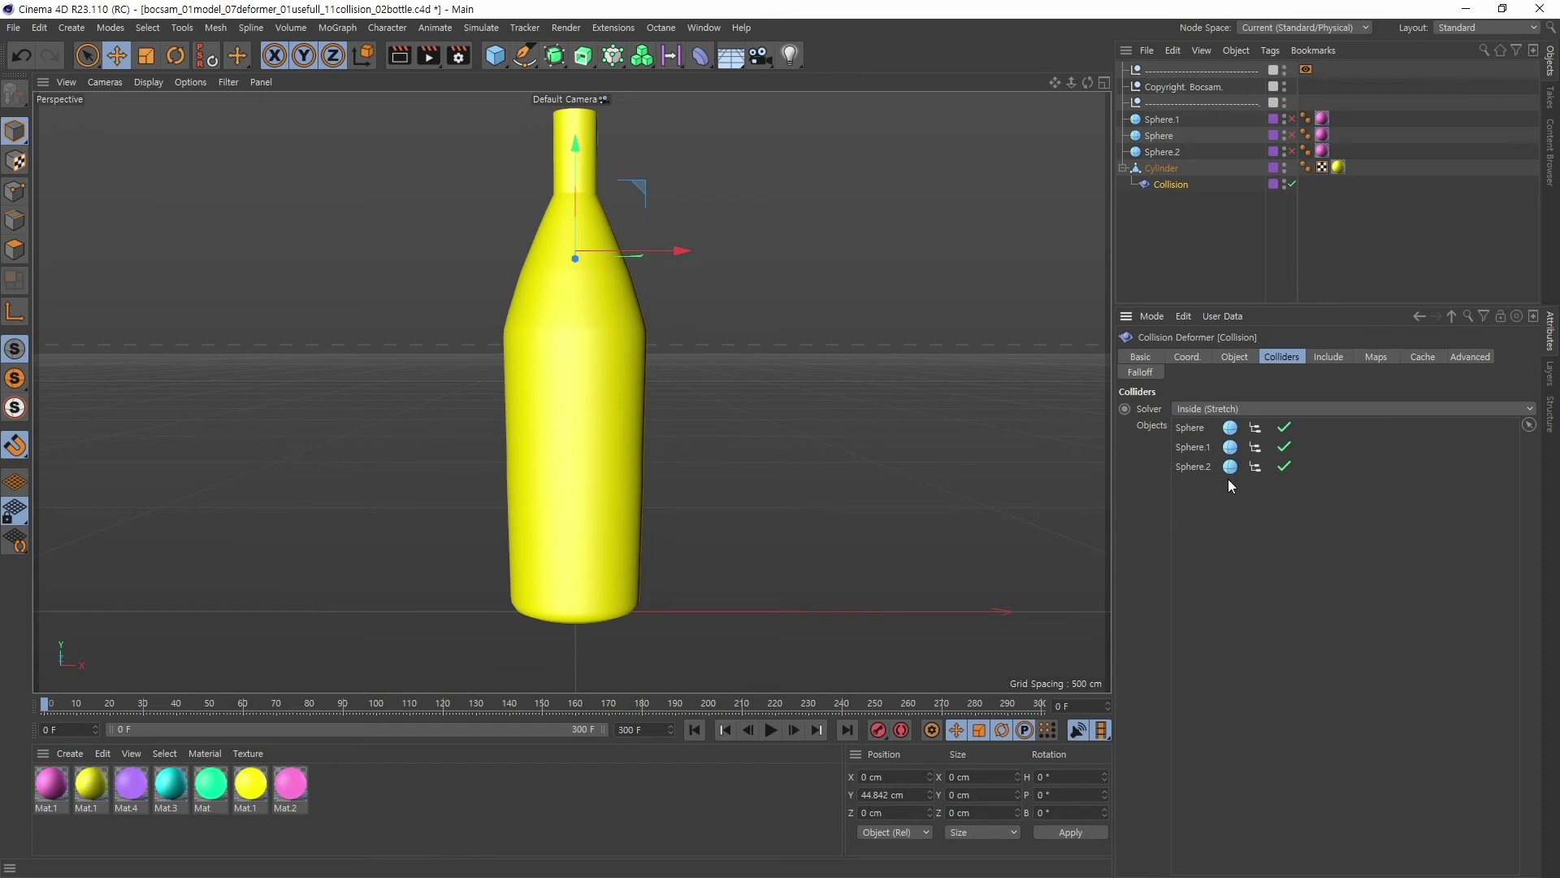
middle_click_drag(867, 343, 818, 403, "alt")
right_click_drag(817, 403, 848, 418, "alt")
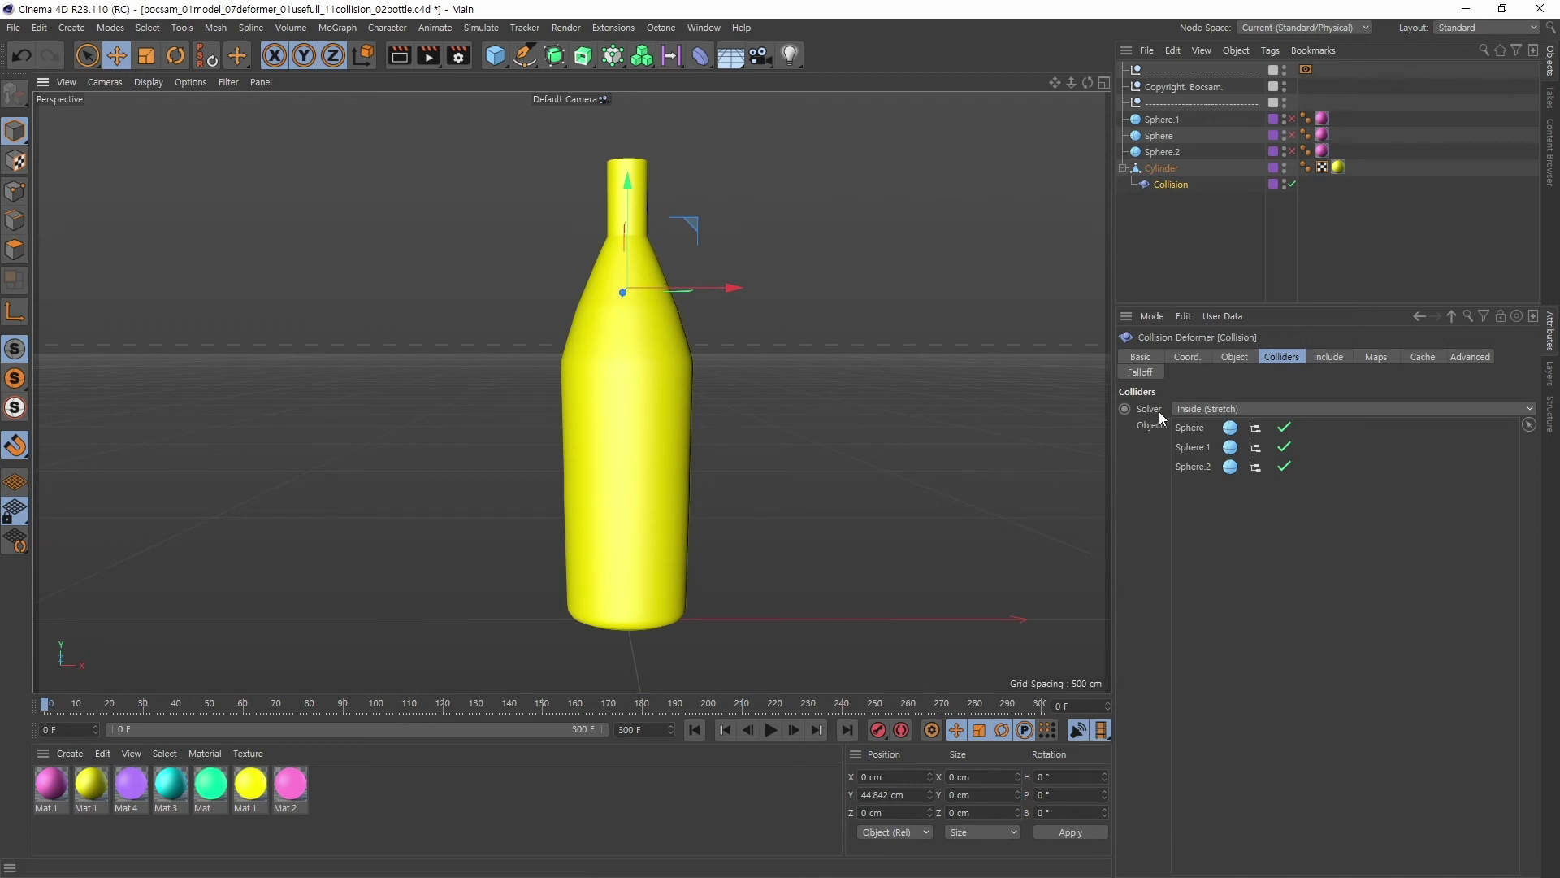
left_click(1192, 409)
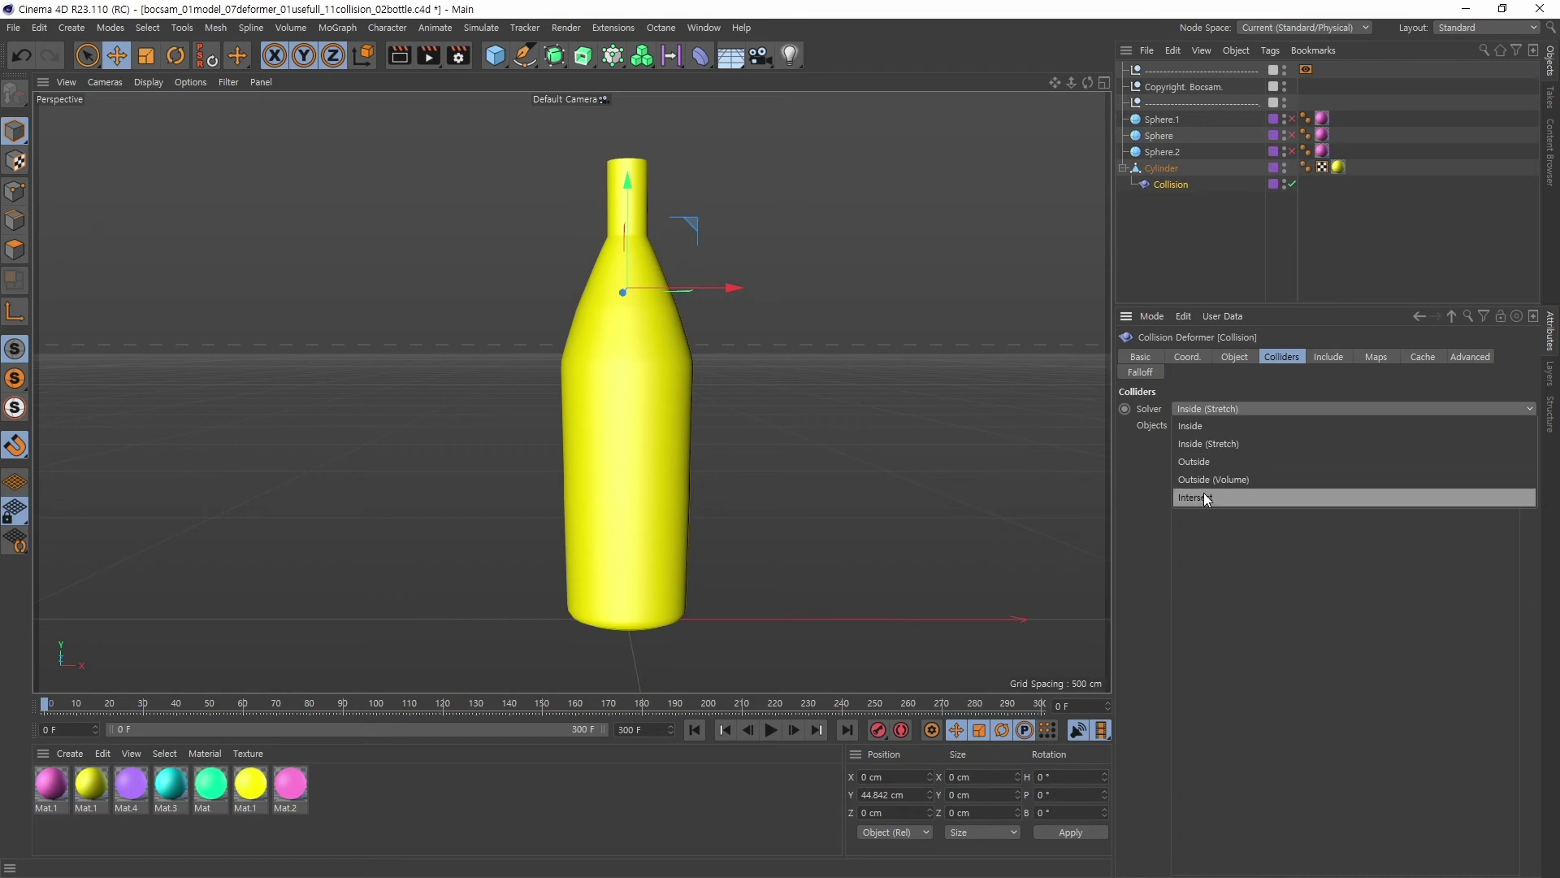
left_click(1214, 444)
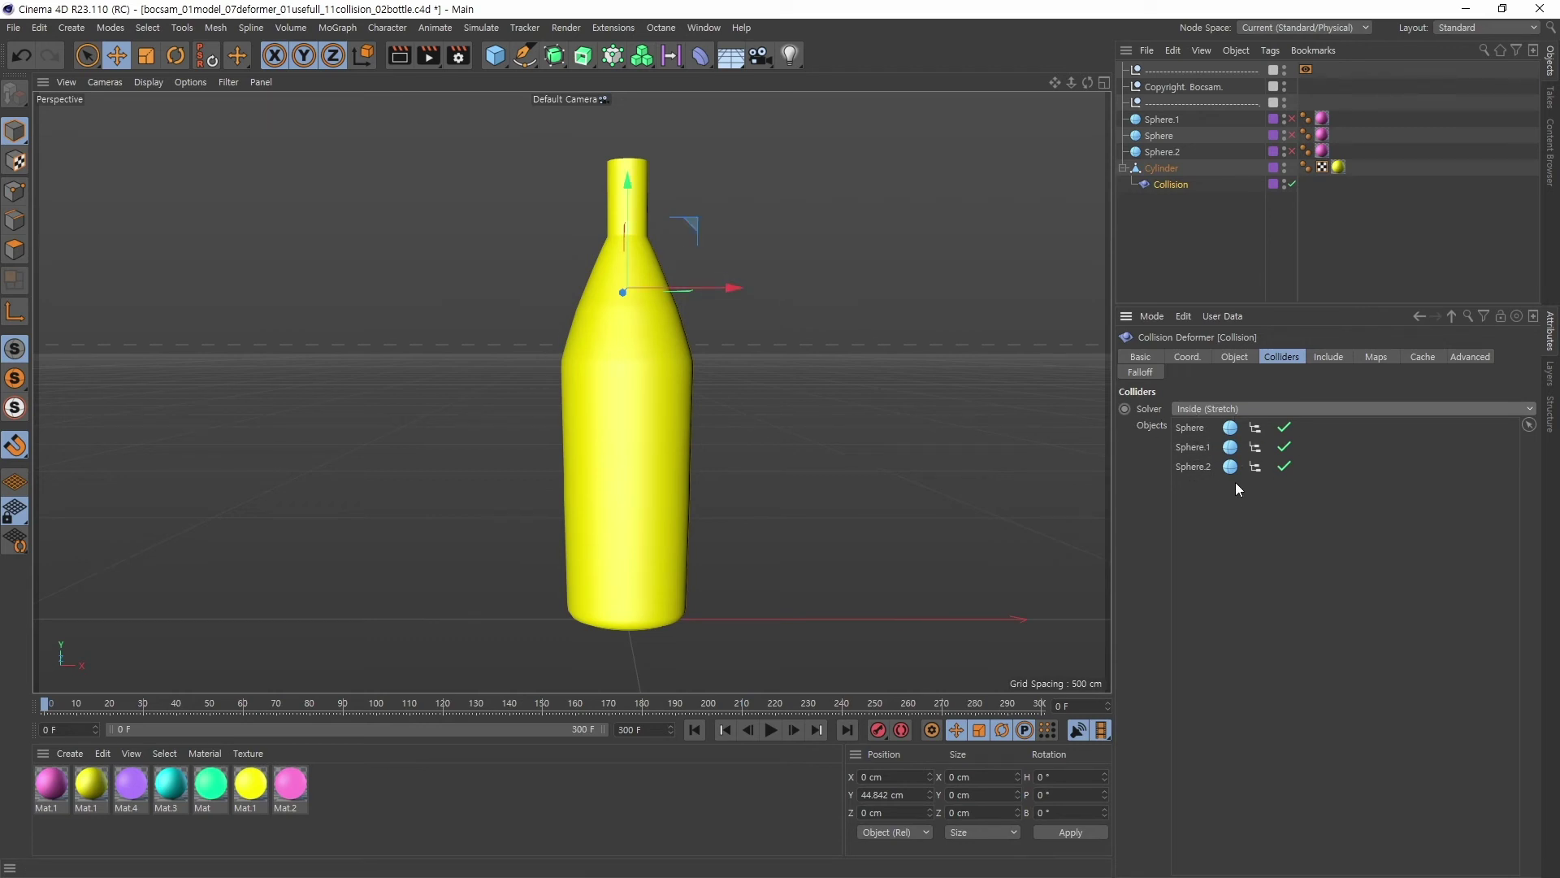
- Enable Sphere.1, Sphere and Sphere.2 so that they bulge the bottle through the Collision deformer
left_click(1158, 120)
left_click(1159, 134)
left_click(1160, 122)
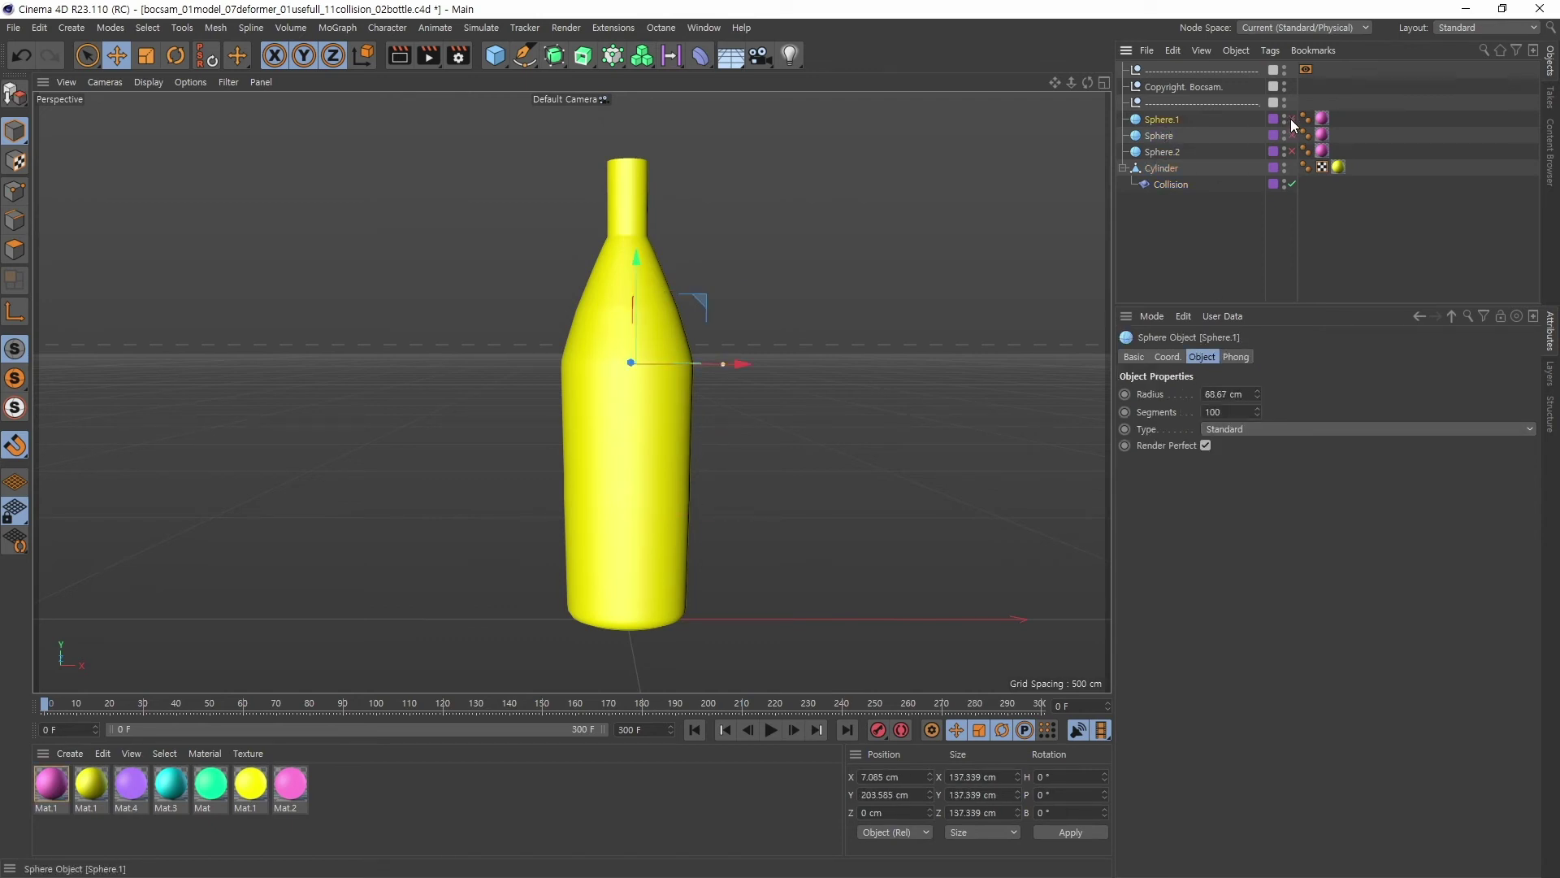
left_click(1291, 118)
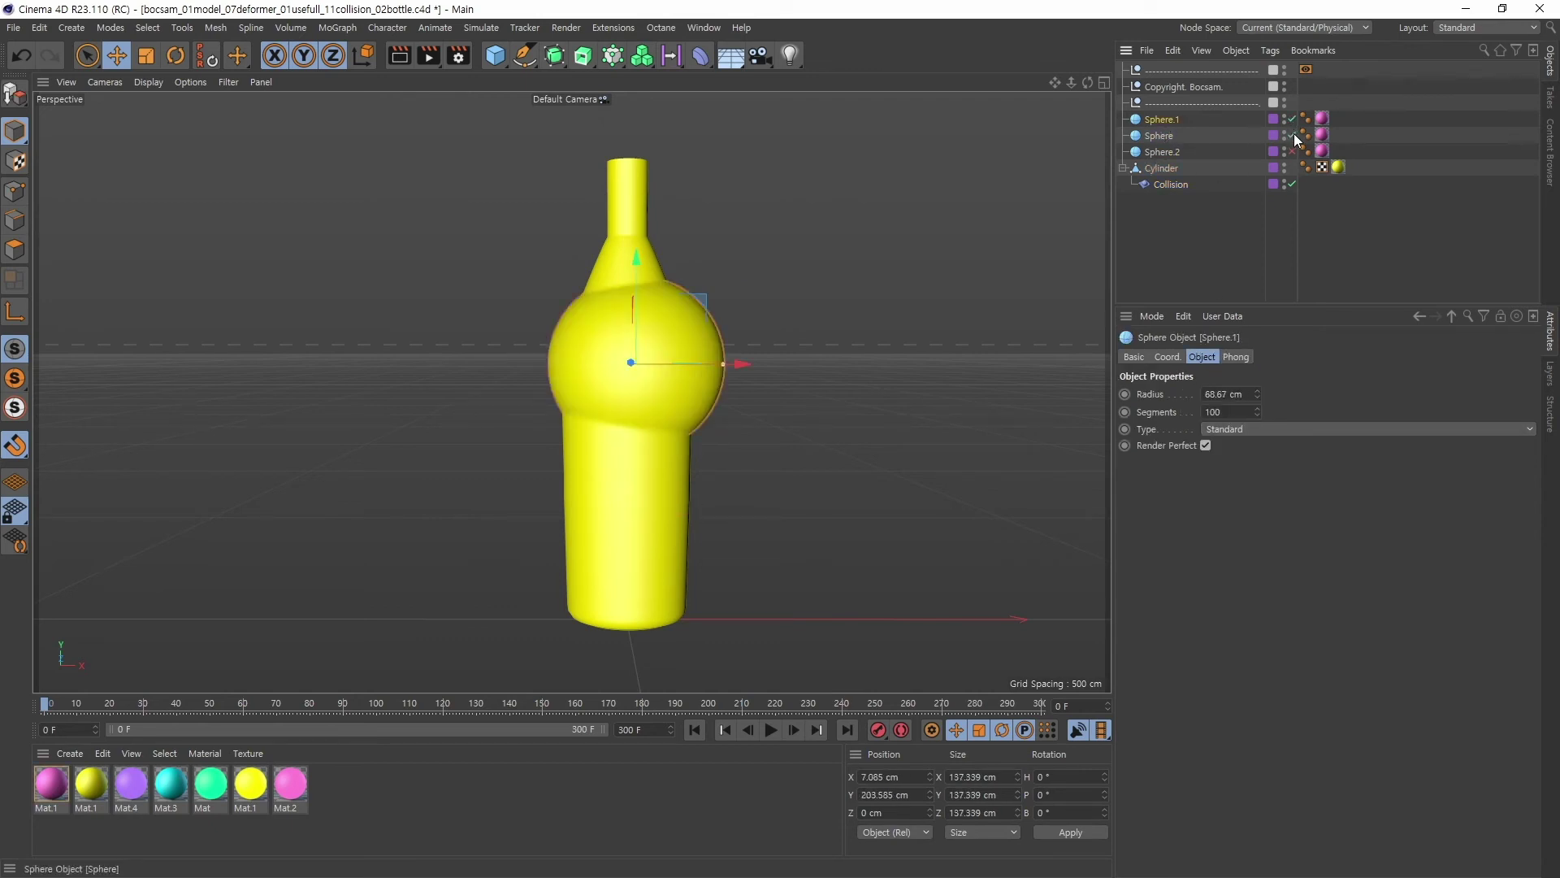
left_click(1292, 151)
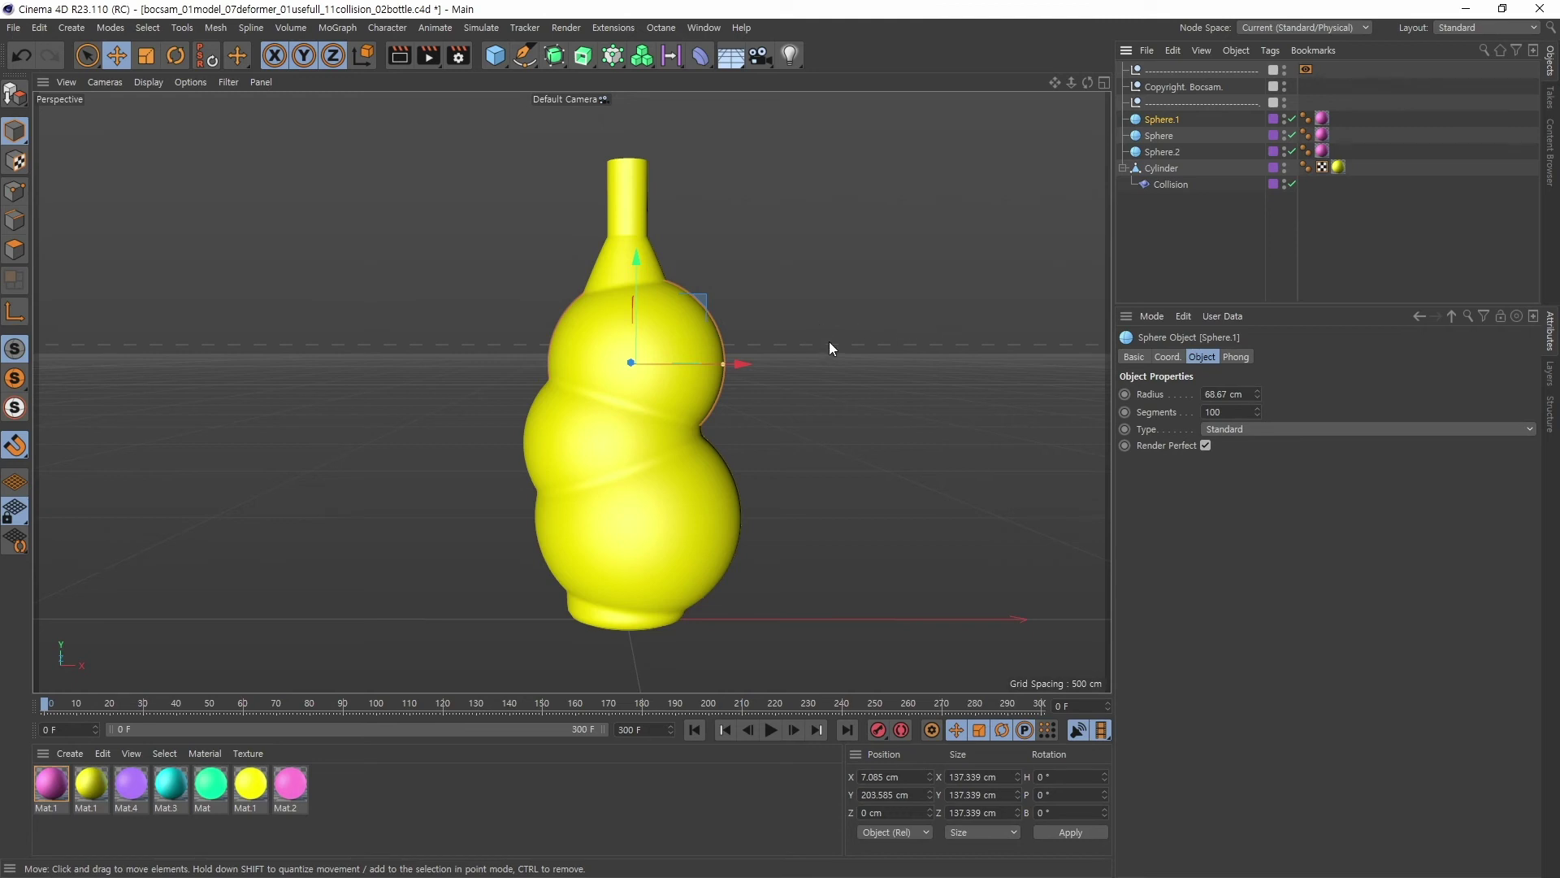
middle_click_drag(787, 439, 742, 415, "alt")
left_click_drag(742, 415, 770, 396, "alt")
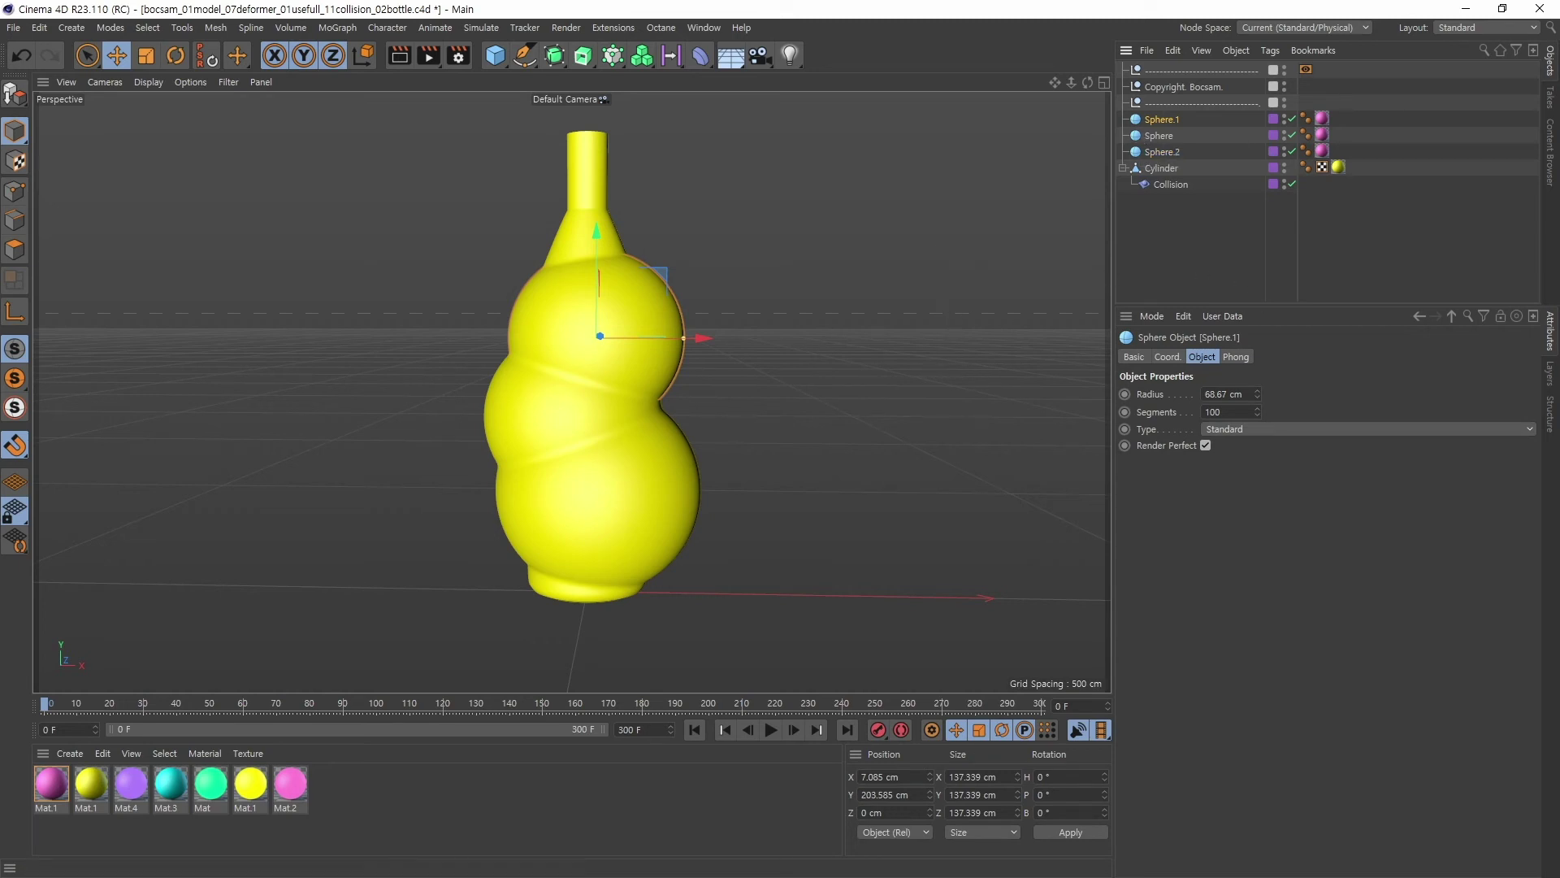
- Switch to the browser to compare the bottle with the green Vases pin, and return to Cinema 4D
key("alt+Tab")
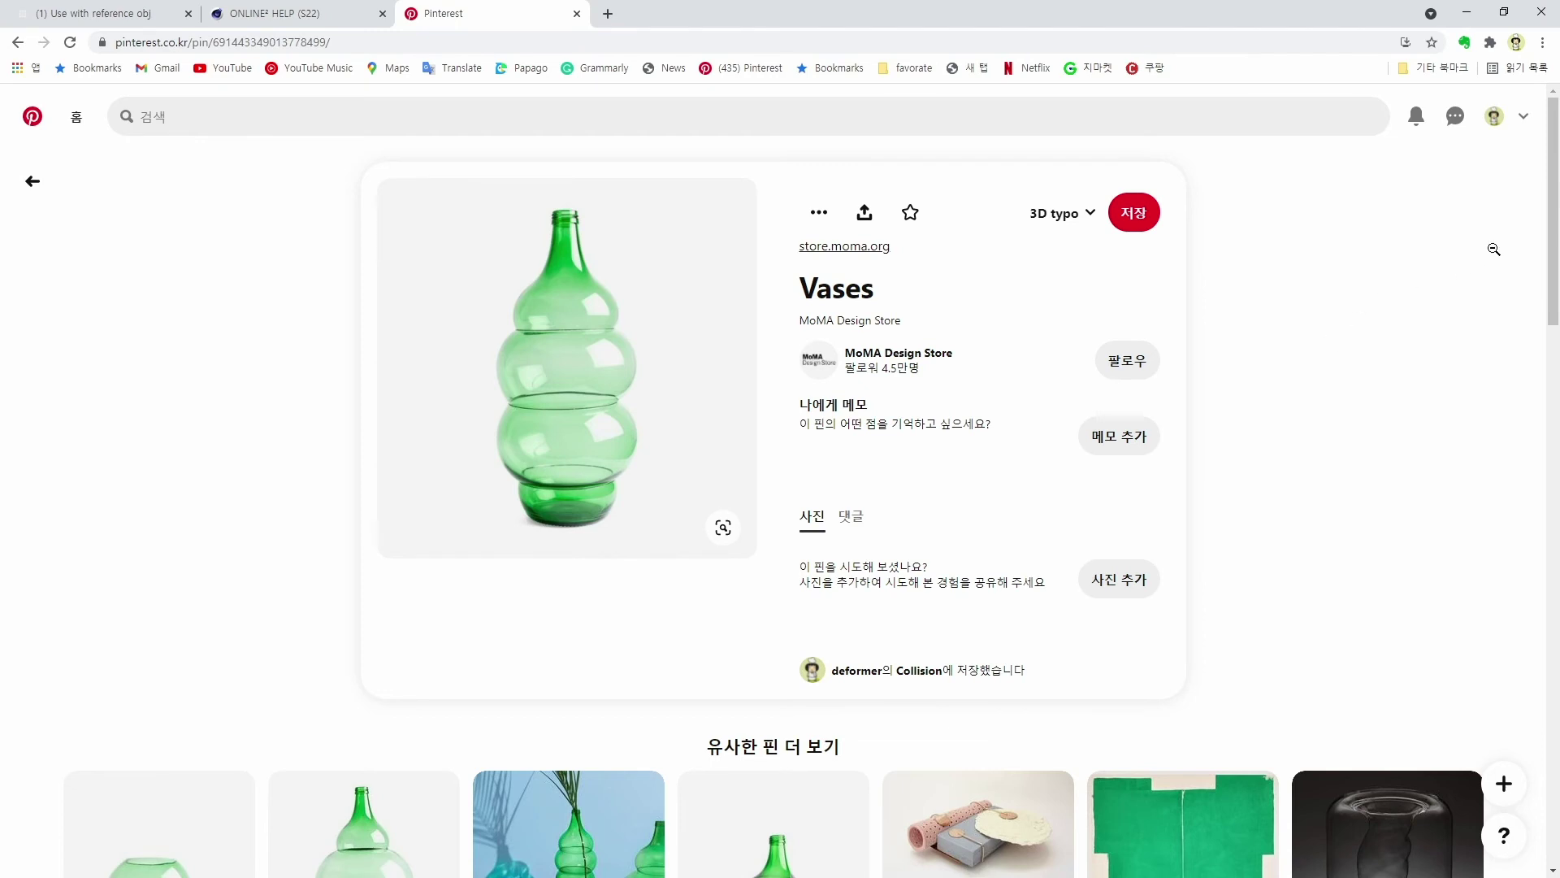
mouse_move(1552, 236)
left_mouse_down()
mouse_move(1552, 330)
mouse_move(1529, 254)
left_mouse_up()
key("alt+Tab")
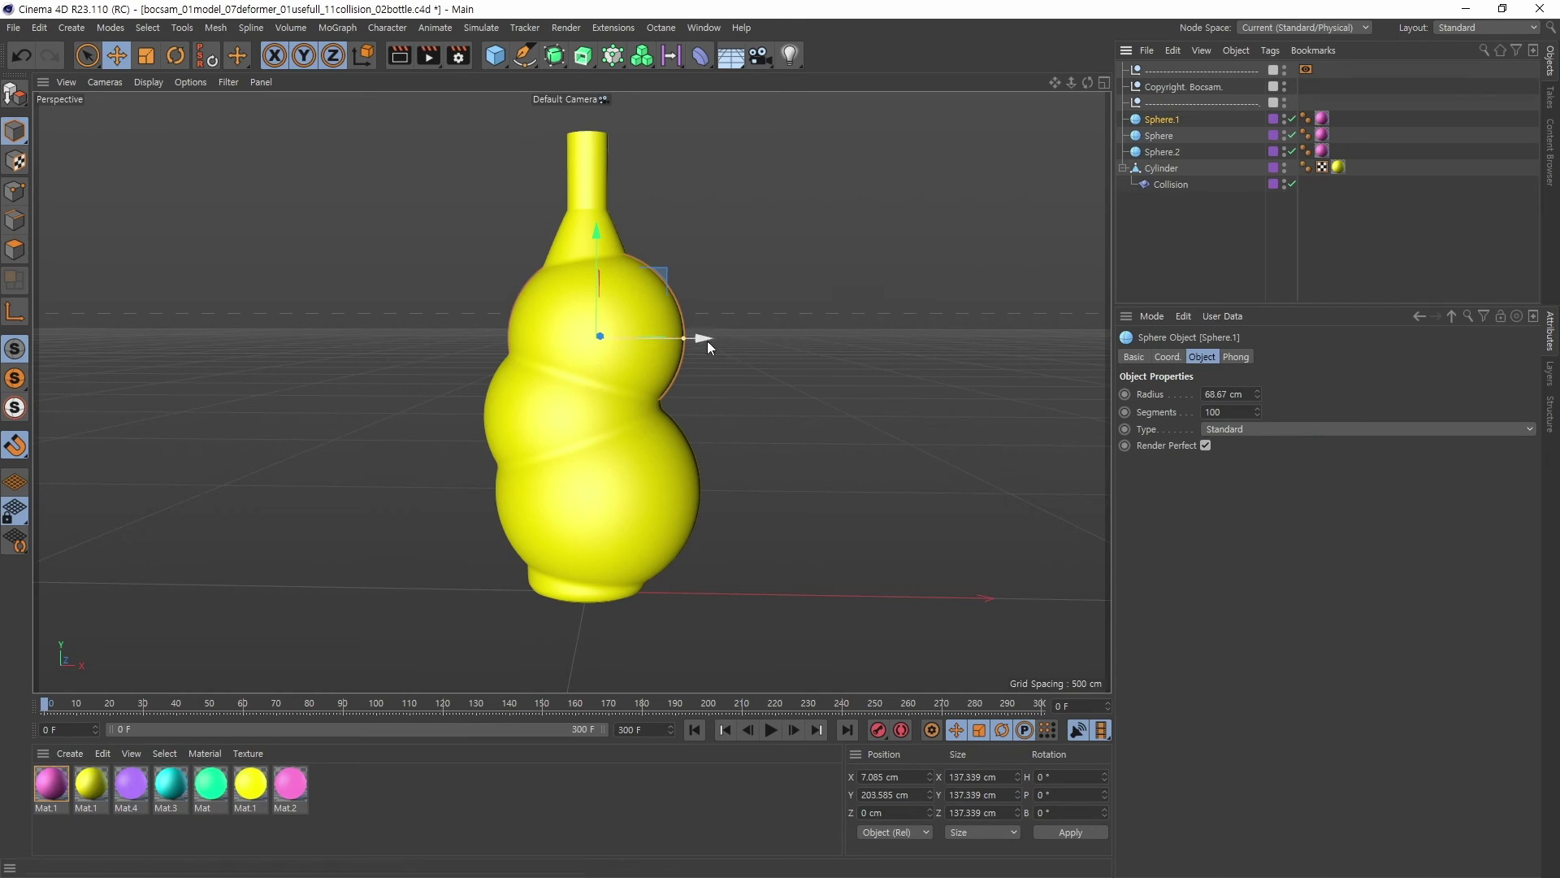
- Scale the uppermost sphere, Sphere.1, down to about 127.7 cm across and shift it in the negative X direction
mouse_move(700, 339)
left_mouse_down()
mouse_move(641, 343)
mouse_move(705, 345)
mouse_move(693, 348)
left_mouse_up()
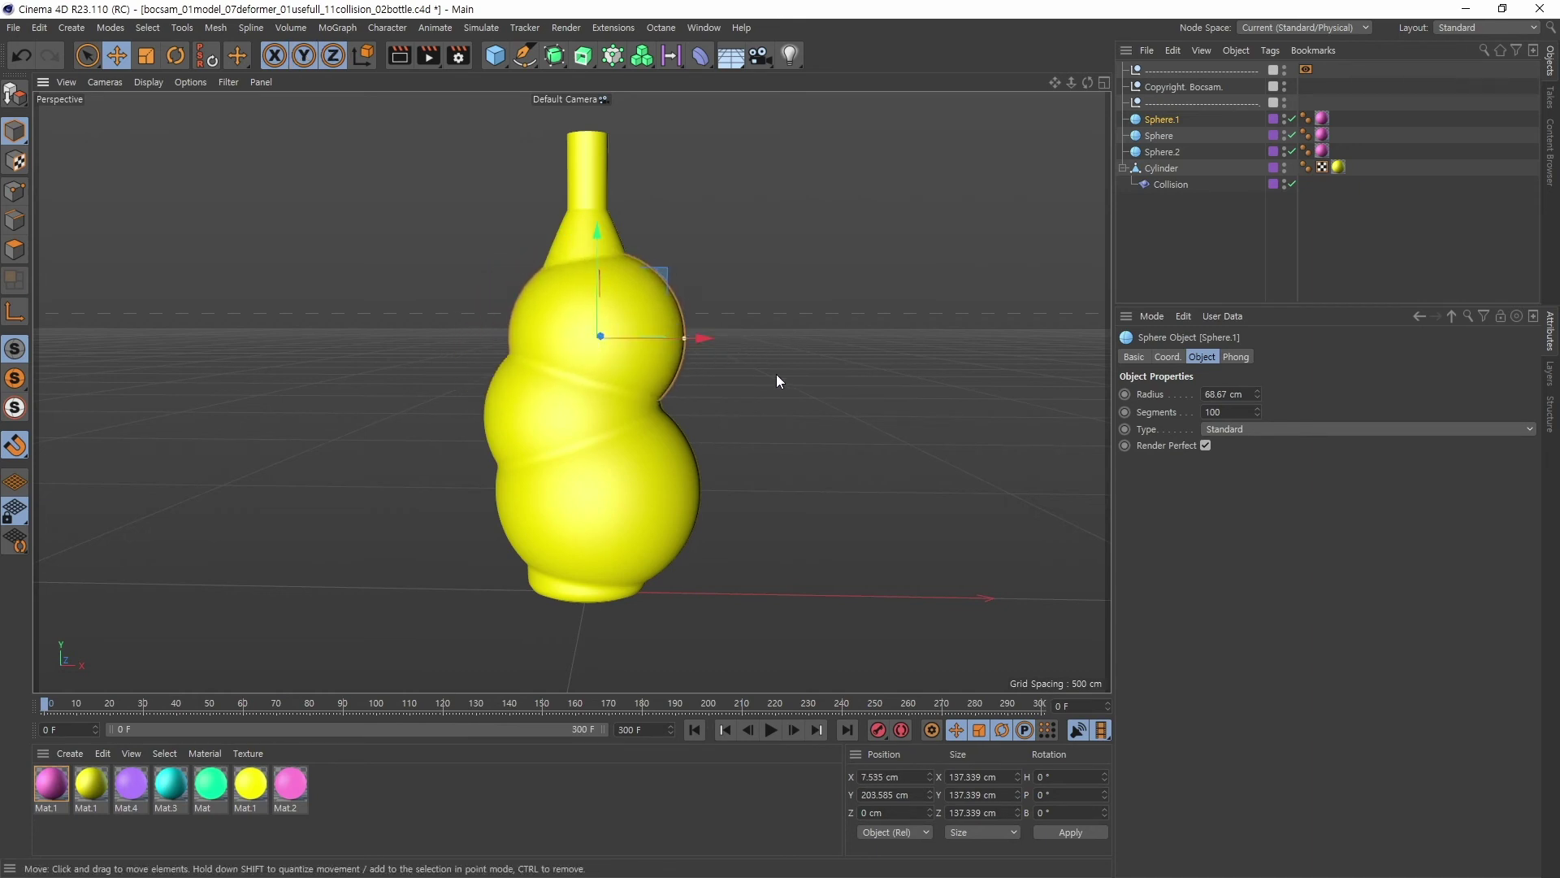
key("r")
key("e")
mouse_move(817, 373)
left_mouse_down()
mouse_move(811, 406)
mouse_move(951, 341)
mouse_move(810, 389)
left_mouse_up()
left_click_drag(711, 423, 752, 416)
key("e")
key("w")
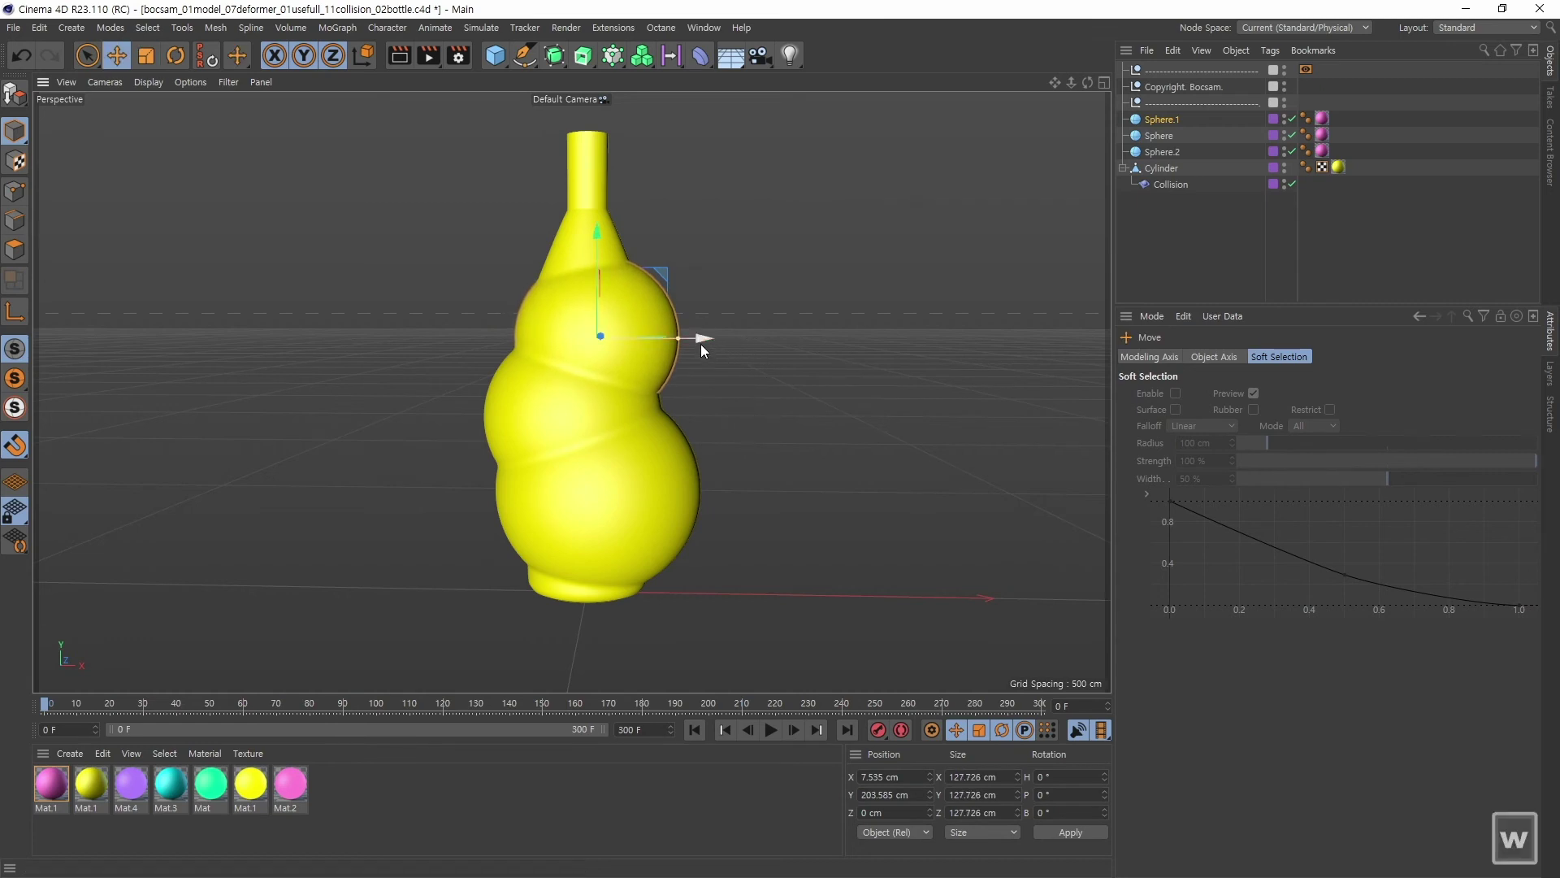
left_click_drag(701, 344, 684, 344)
- Select the middle collider, Sphere, and move it forward along Z to about -39.2 cm
left_click(1192, 137)
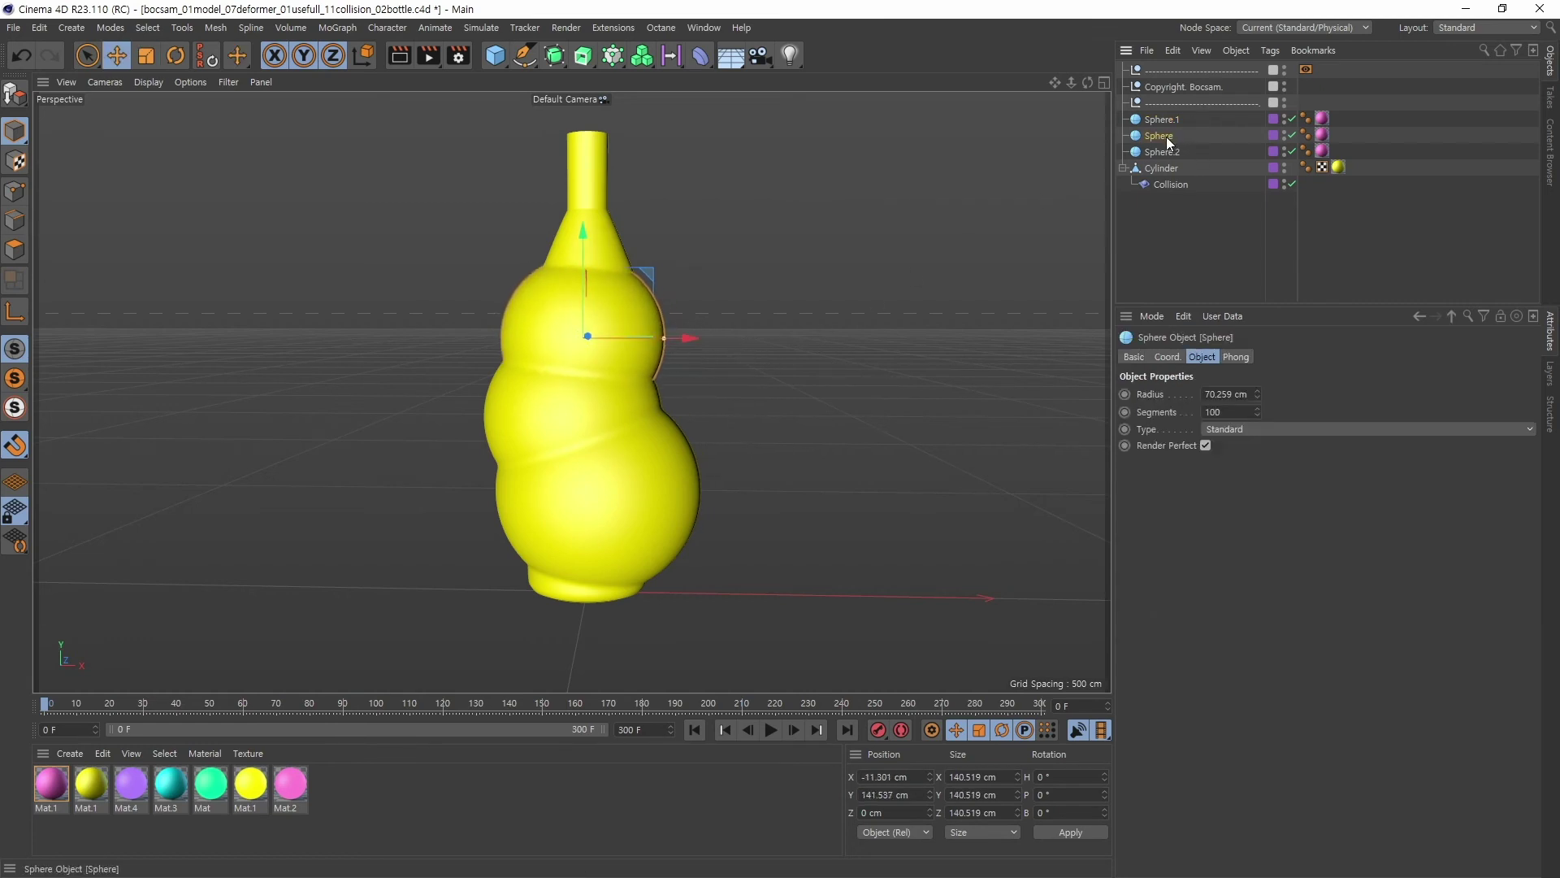
left_click_drag(645, 413, 891, 382, "alt")
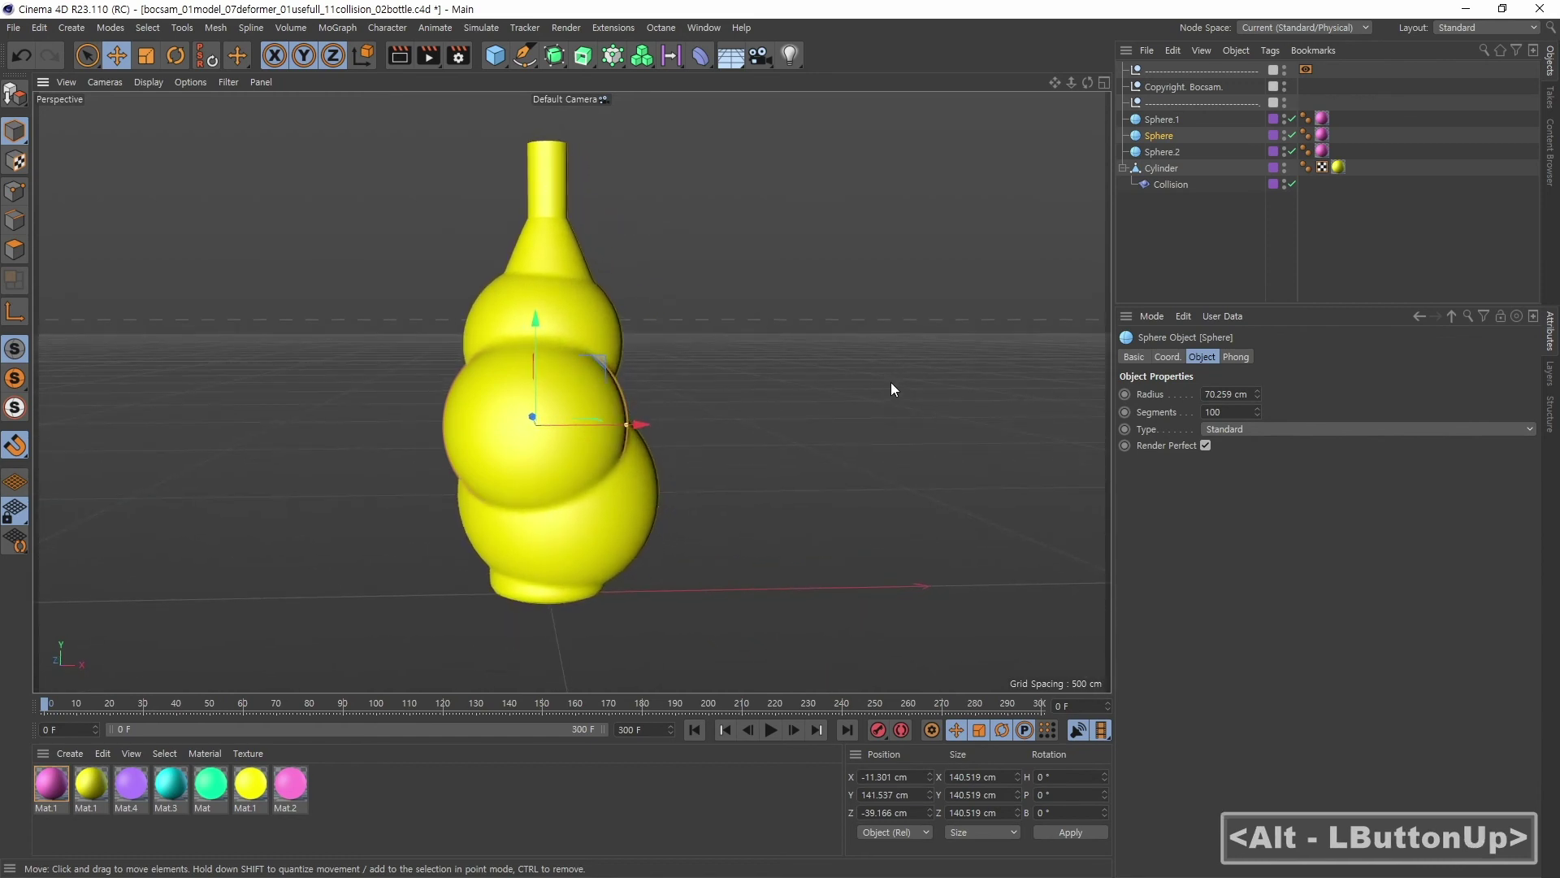
- Undo the middle sphere's forward move along Z and review the Collision deformer's colliders and the bottle's shape
key("ctrl+z")
key("alt")
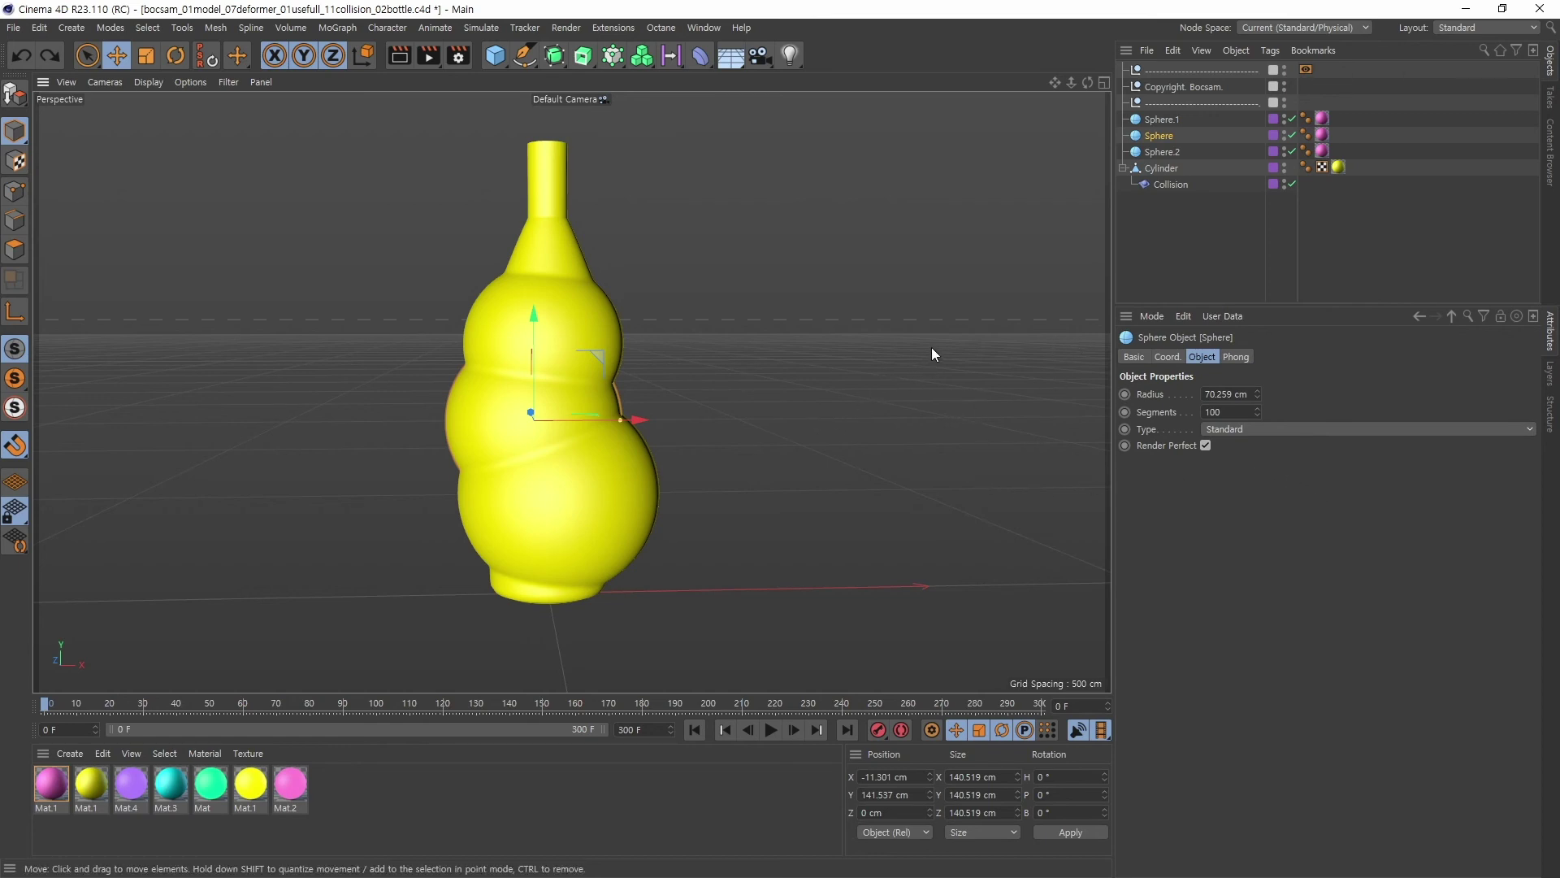
left_click(1163, 183)
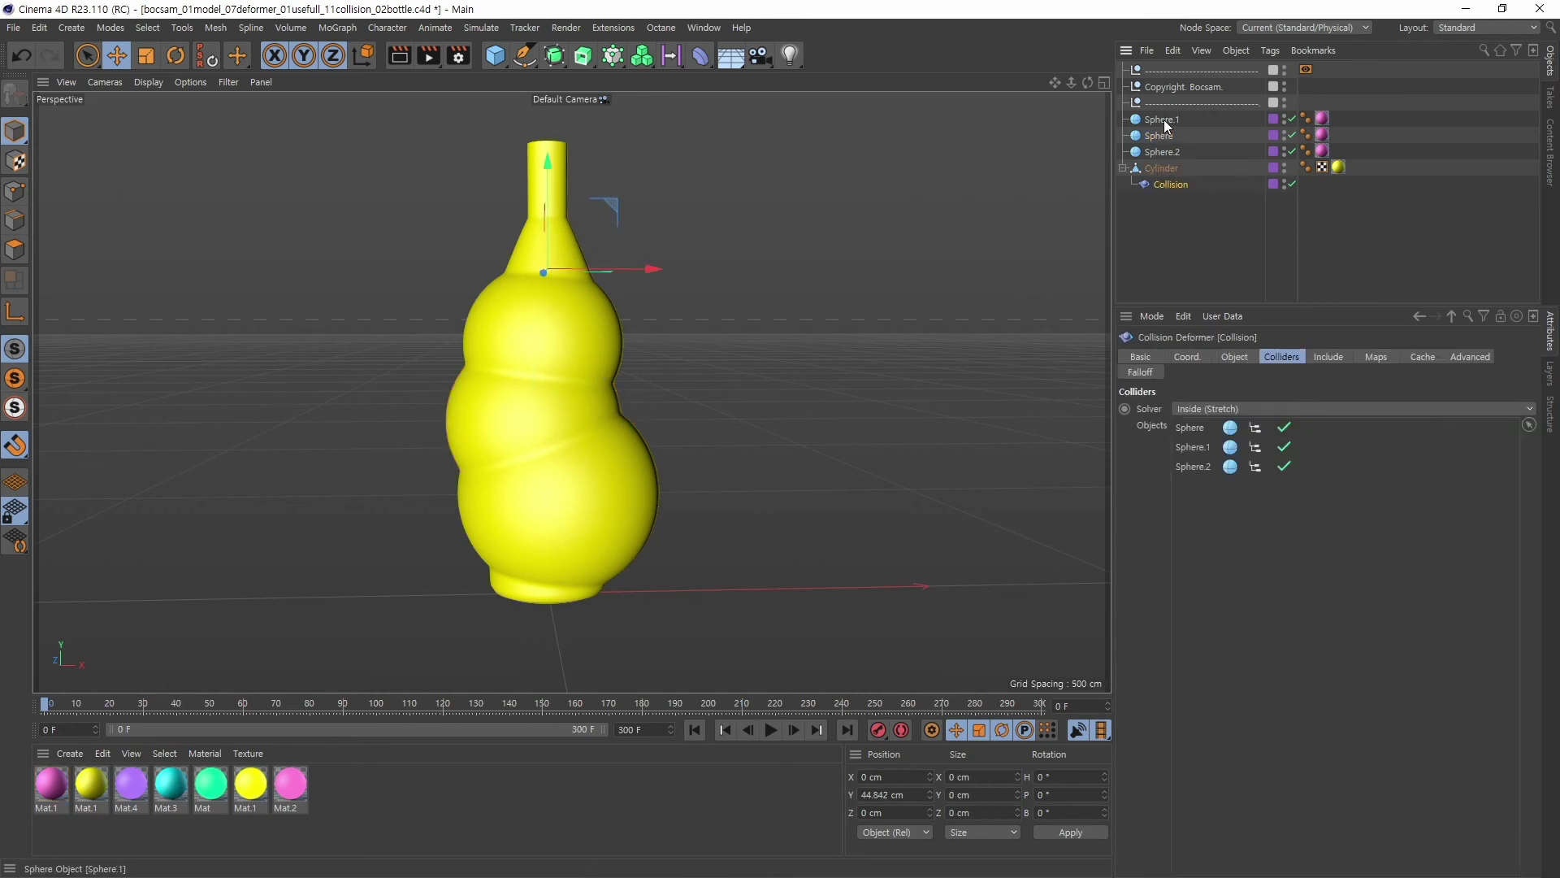
left_click(1165, 153)
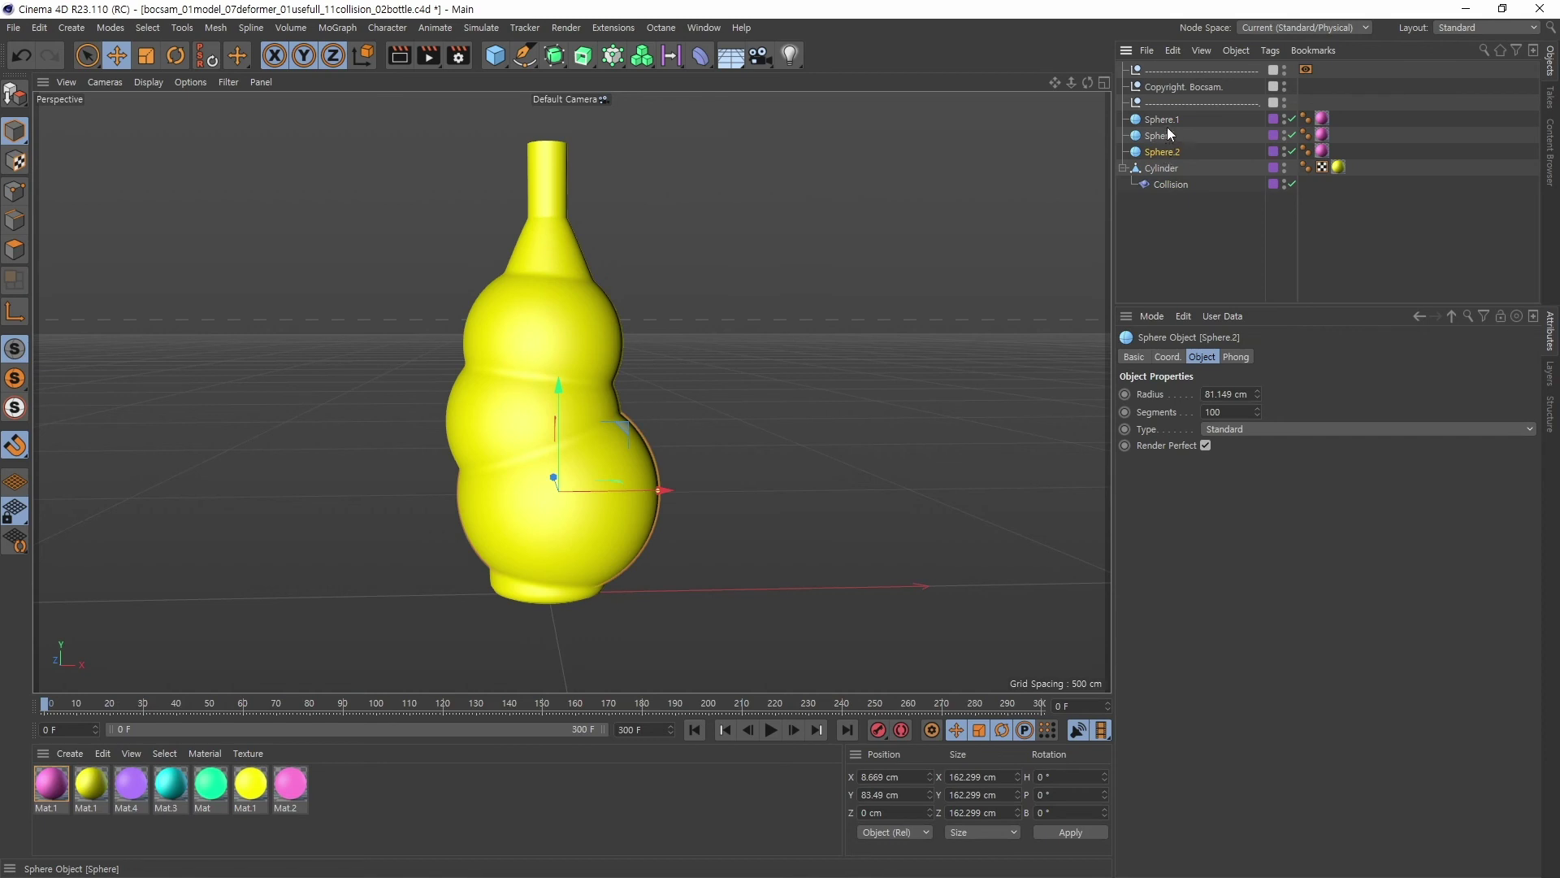
left_click(1160, 134)
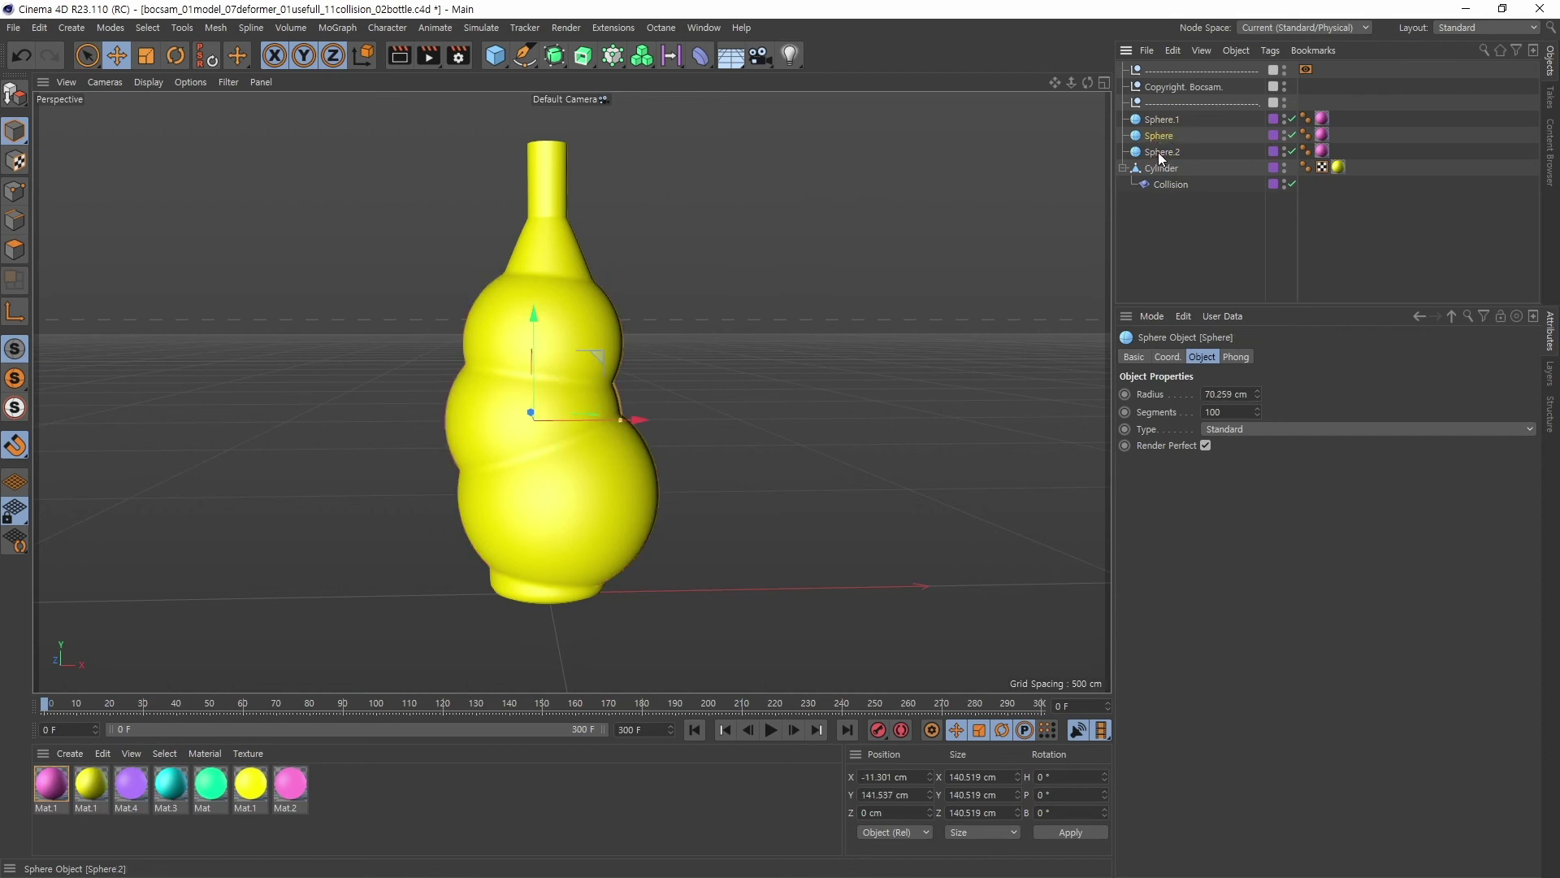
left_click(1177, 185)
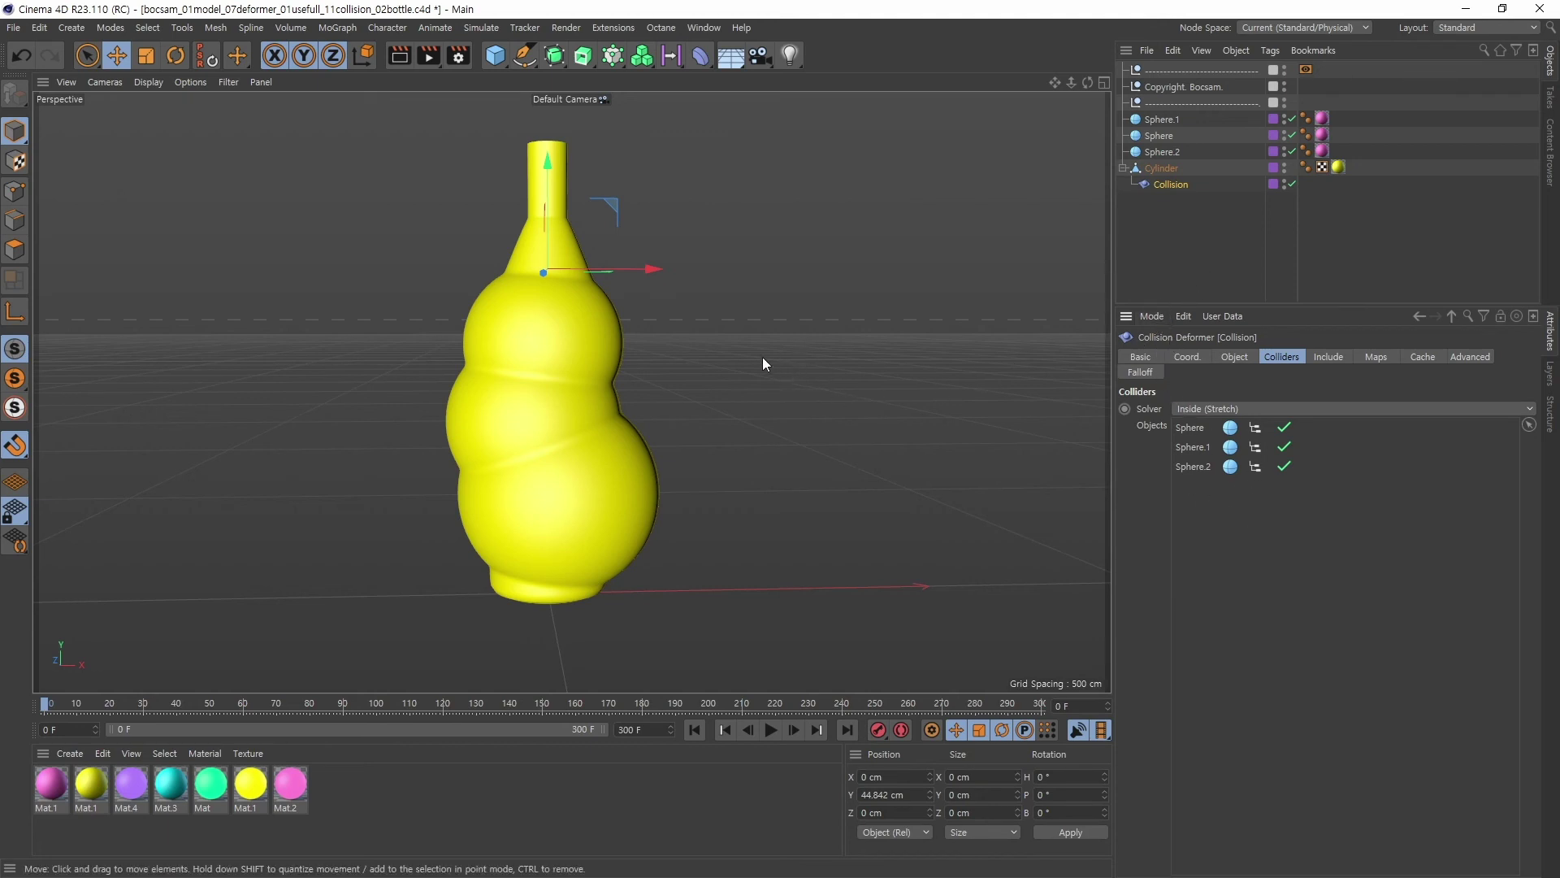
key("alt")
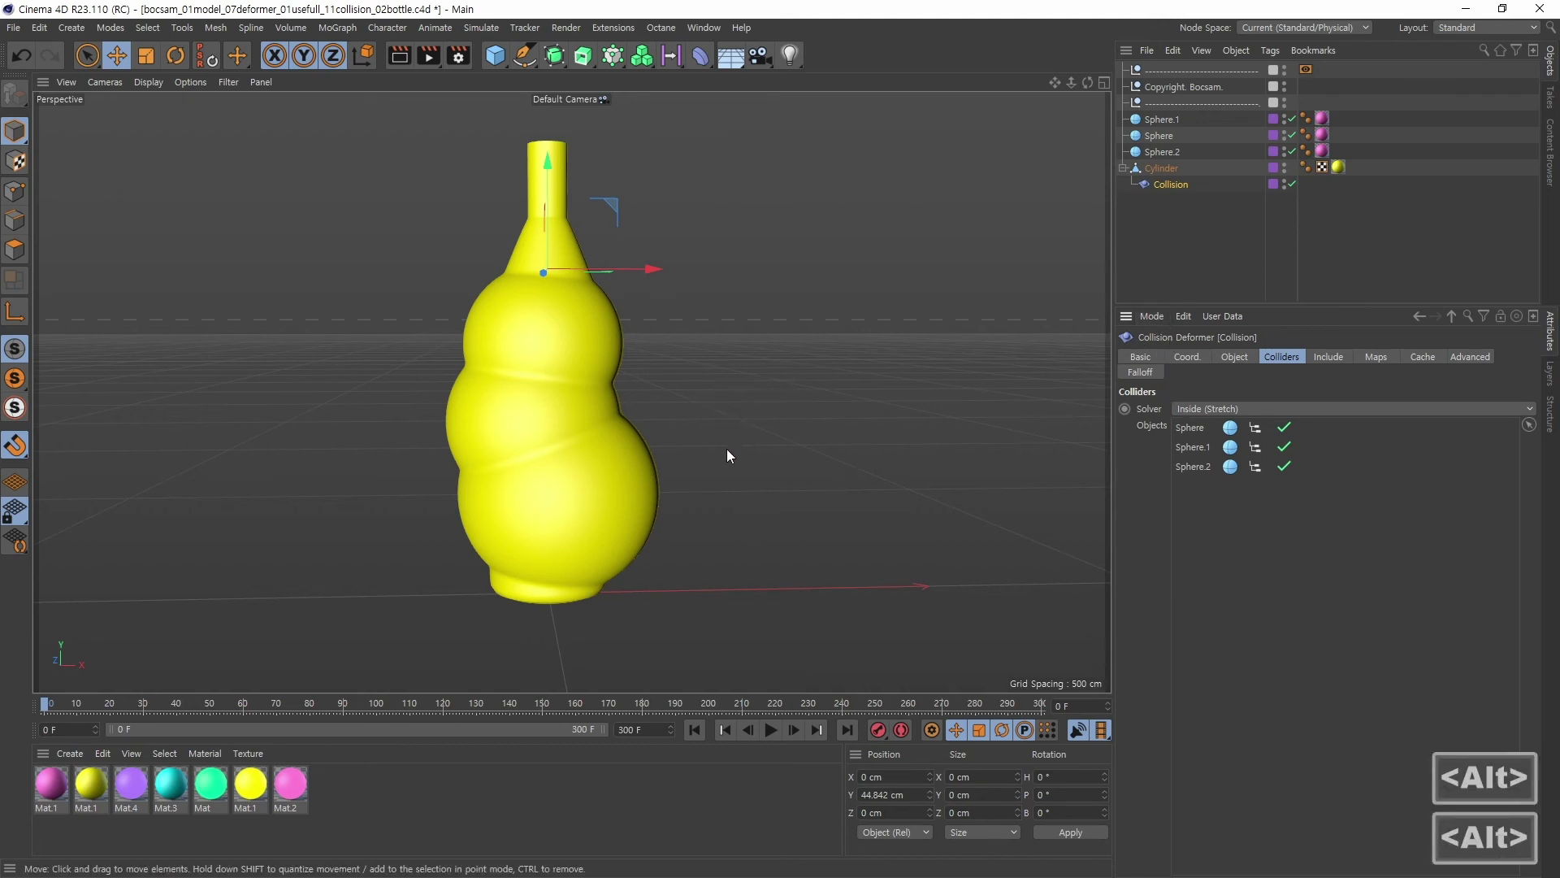
mouse_move(728, 455)
left_mouse_down("alt")
mouse_move(836, 449)
mouse_move(816, 425)
mouse_move(705, 441)
mouse_move(728, 429)
left_mouse_up("alt")
middle_click_drag(711, 425, 698, 435, "alt")
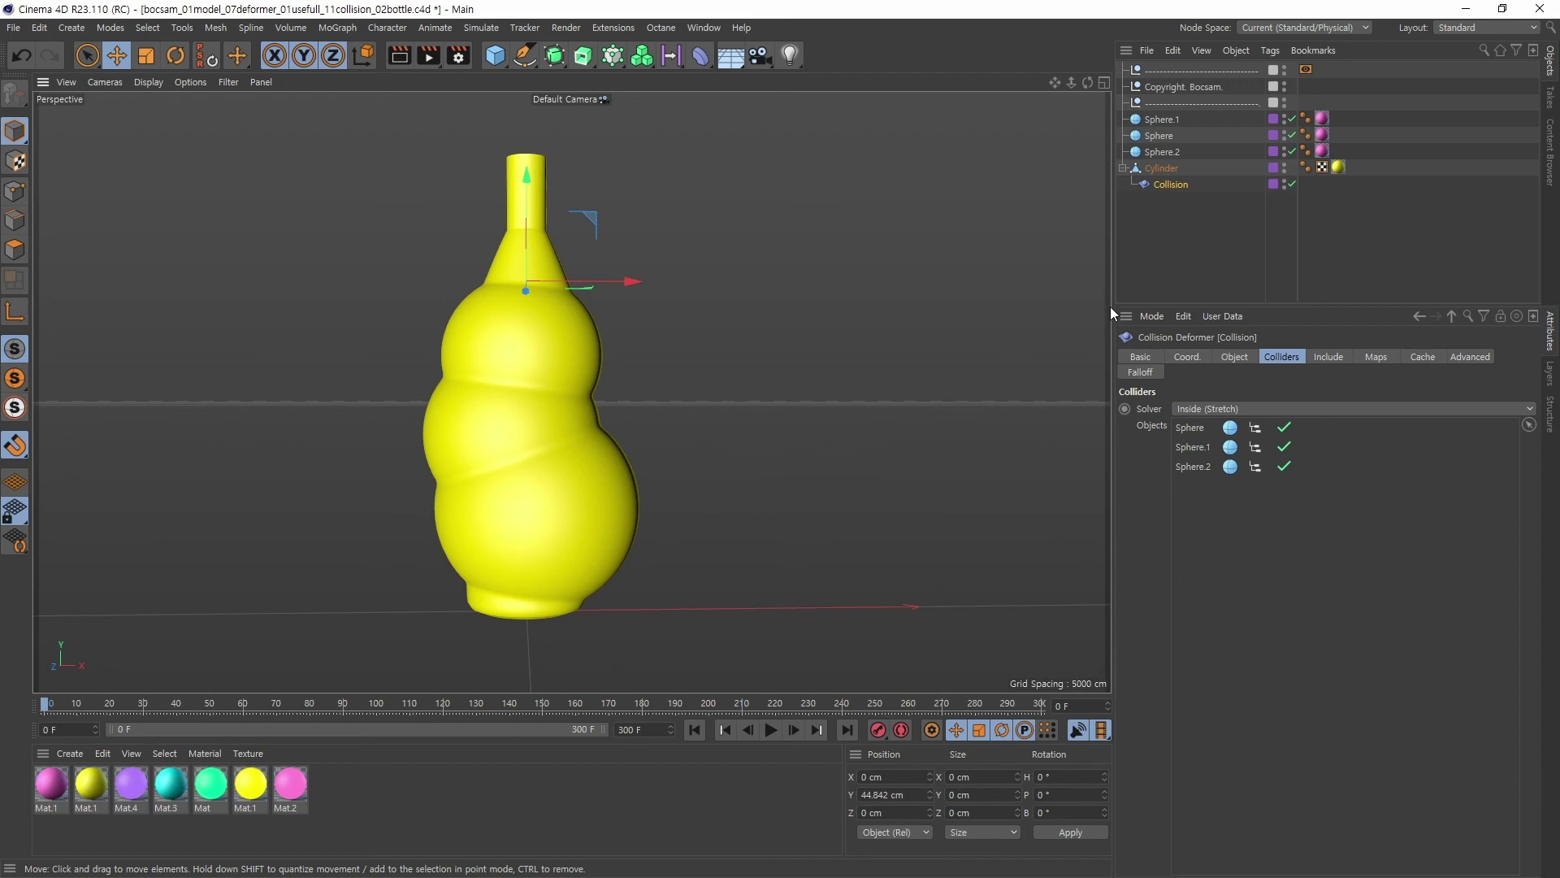
- Move the uppermost sphere, Sphere.1, to about -0.3 cm in X and 206.3 cm in Y, and turn off snapping
left_click(1164, 119)
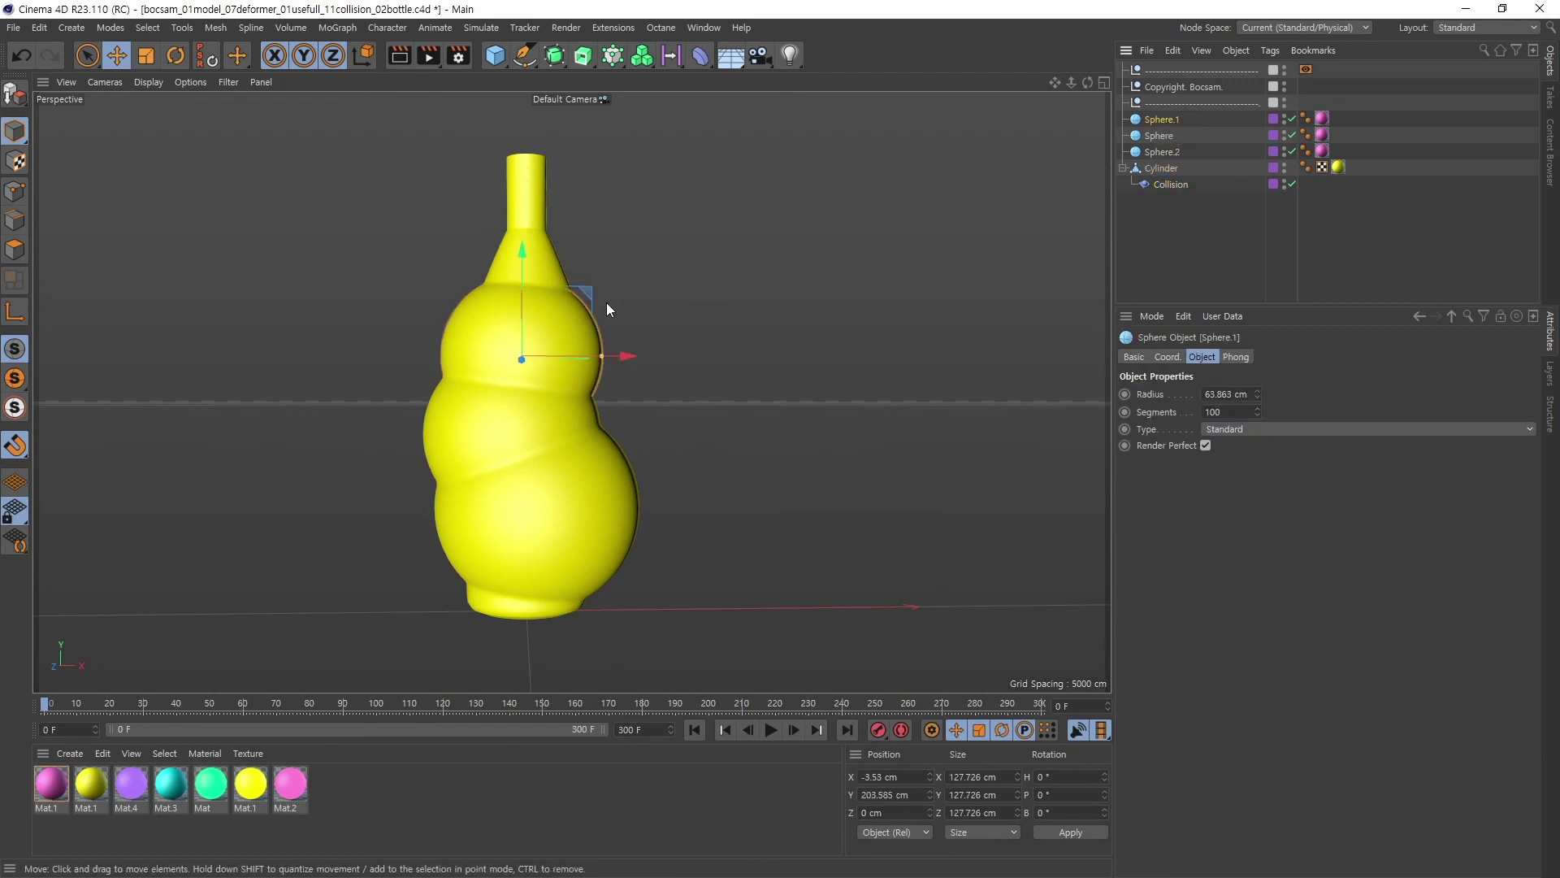
mouse_move(590, 302)
left_mouse_down()
mouse_move(603, 275)
mouse_move(557, 261)
mouse_move(606, 296)
mouse_move(577, 266)
mouse_move(613, 272)
mouse_move(568, 289)
mouse_move(612, 295)
mouse_move(586, 284)
mouse_move(597, 263)
mouse_move(595, 304)
mouse_move(584, 286)
mouse_move(592, 275)
mouse_move(614, 295)
left_mouse_up()
key("z")
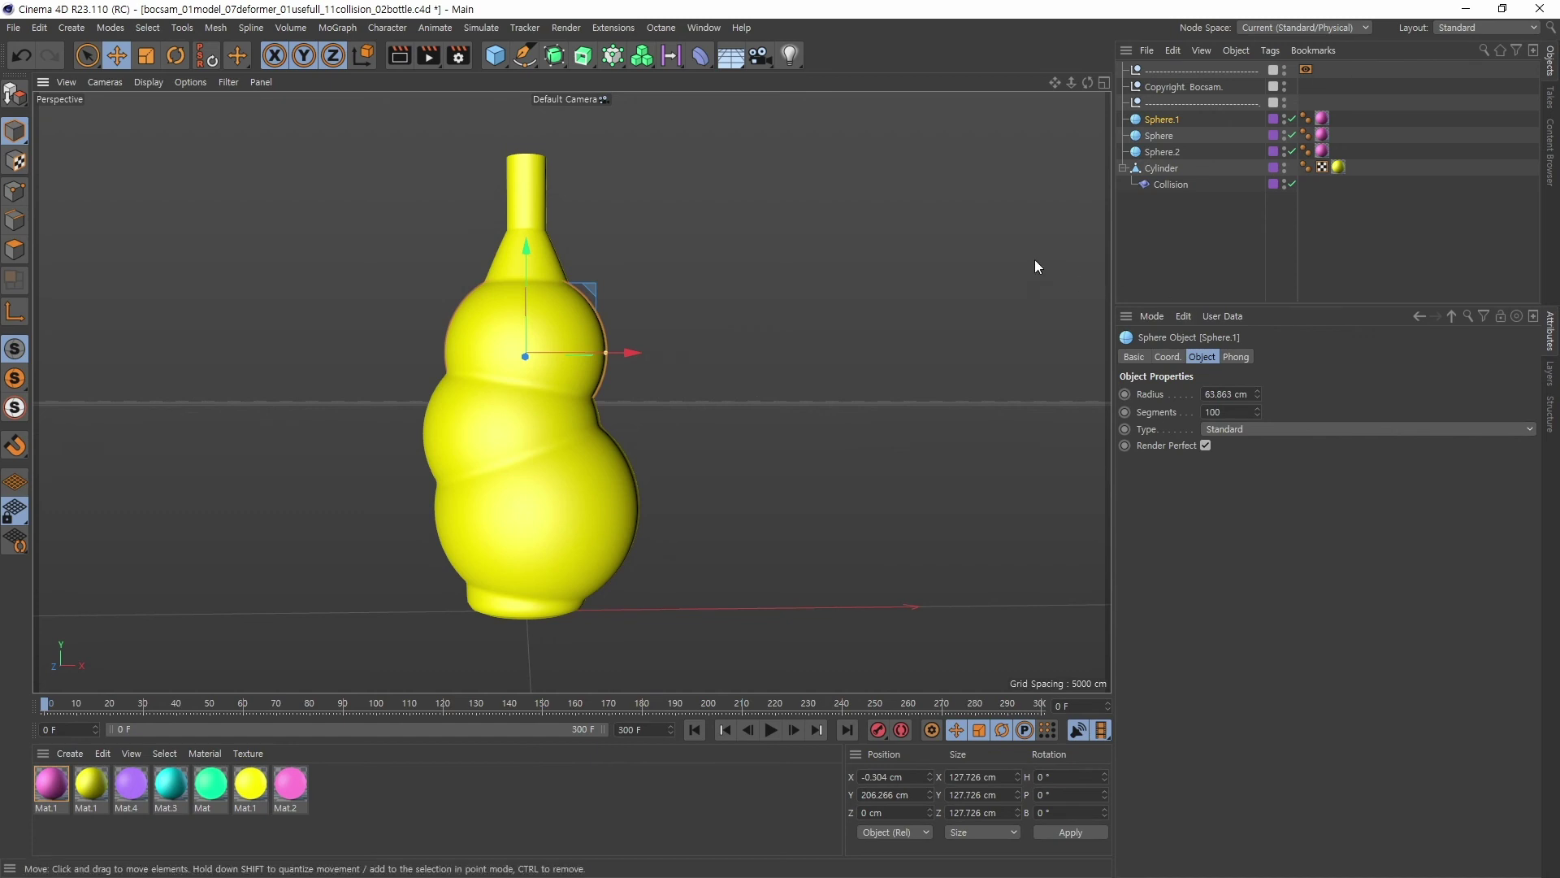
- Shift the middle collider, Sphere, to about -13.9 cm in X and 138.9 cm in Y, deselect it and inspect the bottle
left_click(1150, 136)
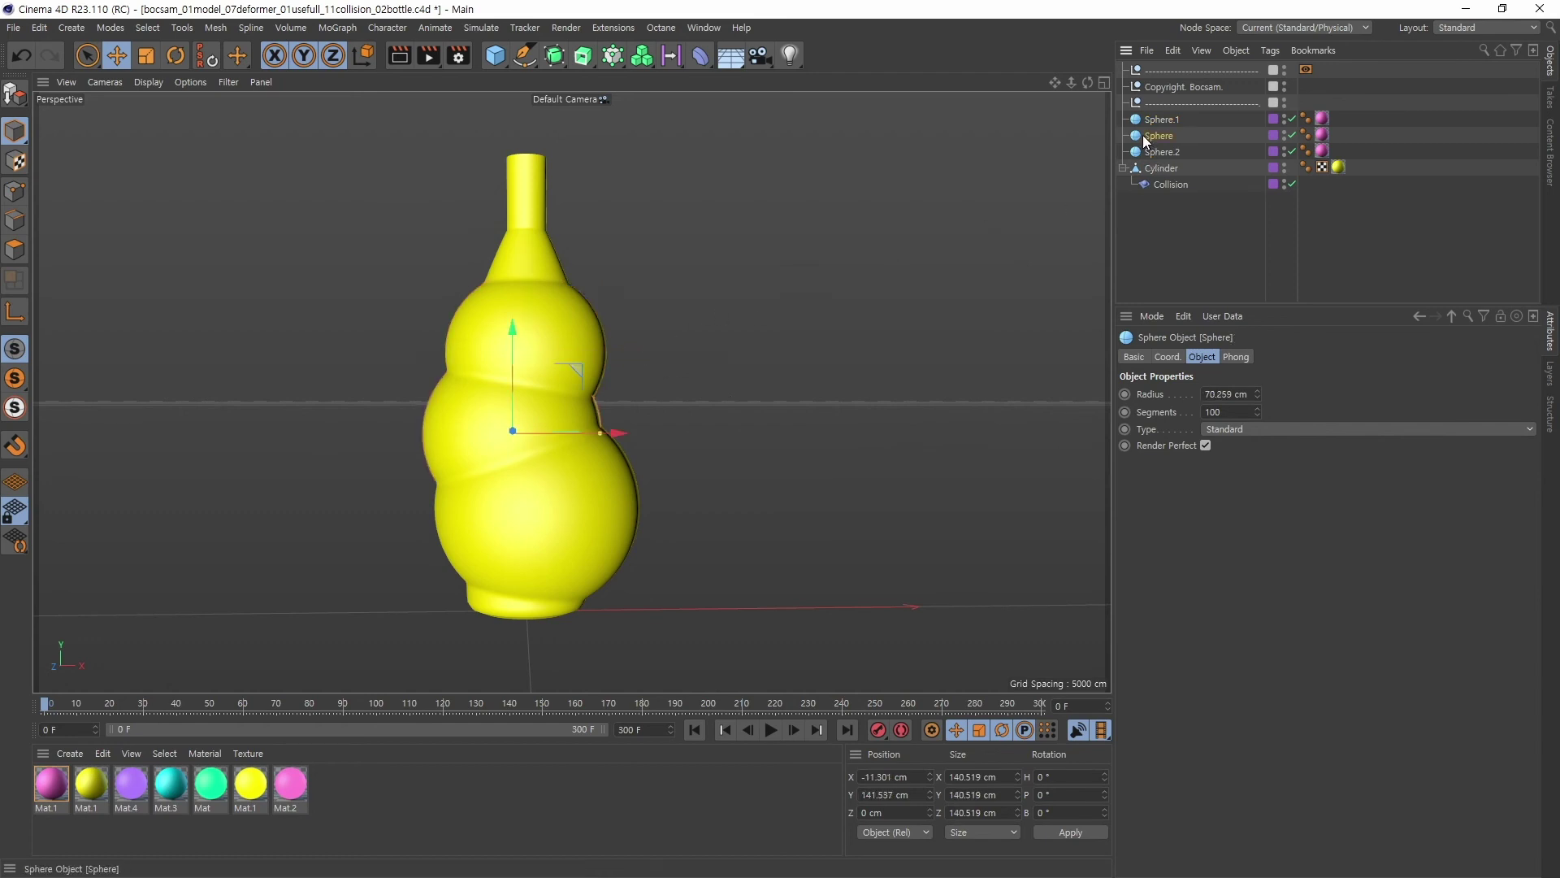
mouse_move(572, 370)
left_mouse_down()
mouse_move(619, 379)
mouse_move(572, 373)
left_mouse_up()
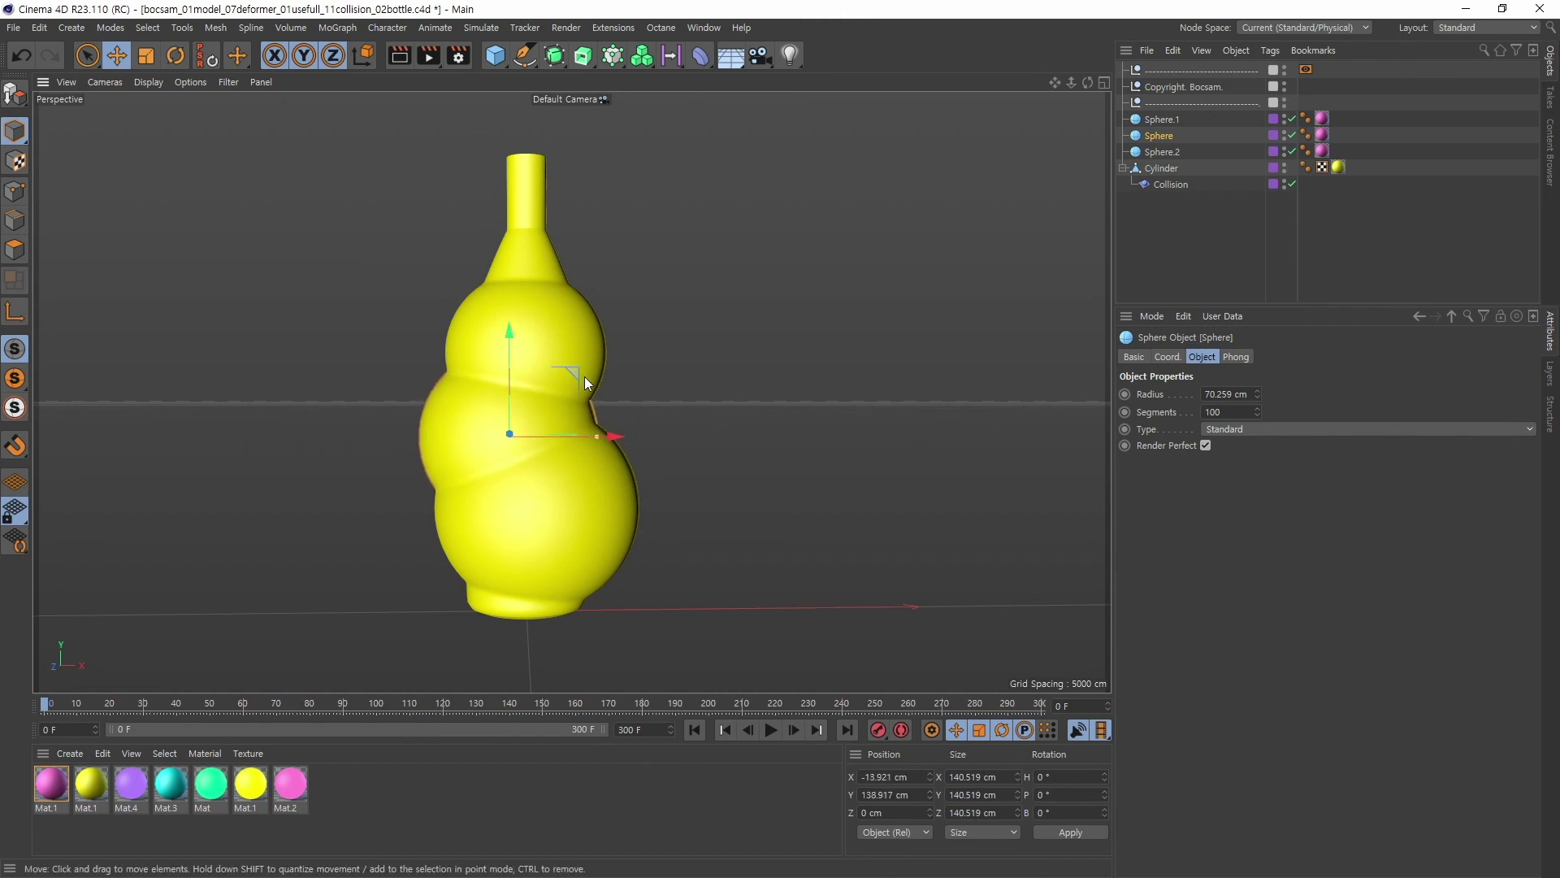
left_click(1165, 229)
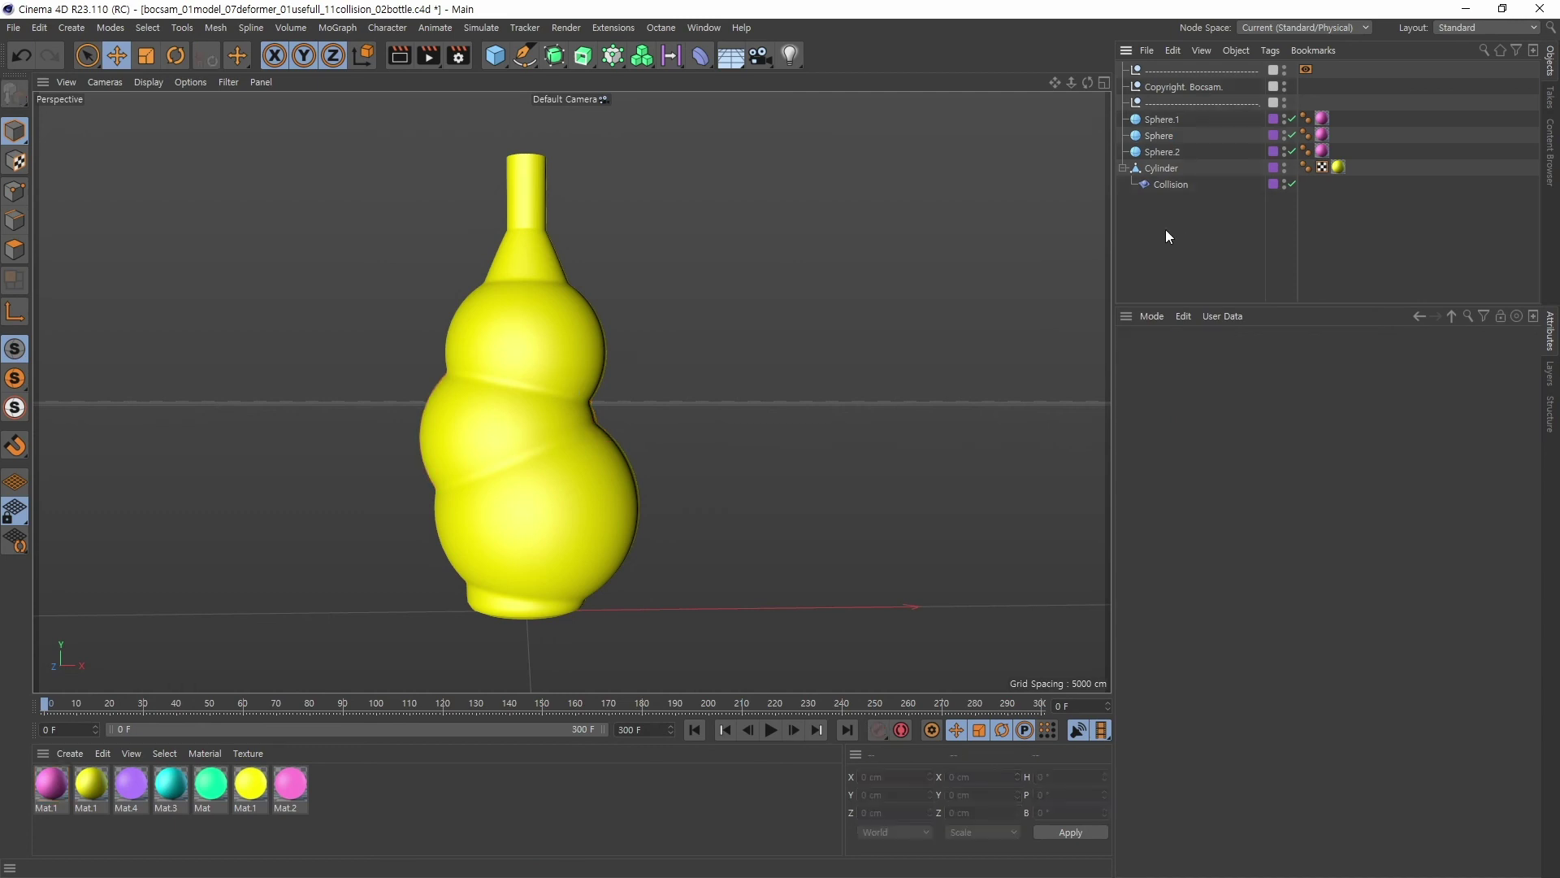
left_click_drag(733, 462, 690, 460, "alt")
middle_click_drag(690, 436, 725, 455, "alt")
right_click_drag(754, 446, 738, 450, "alt")
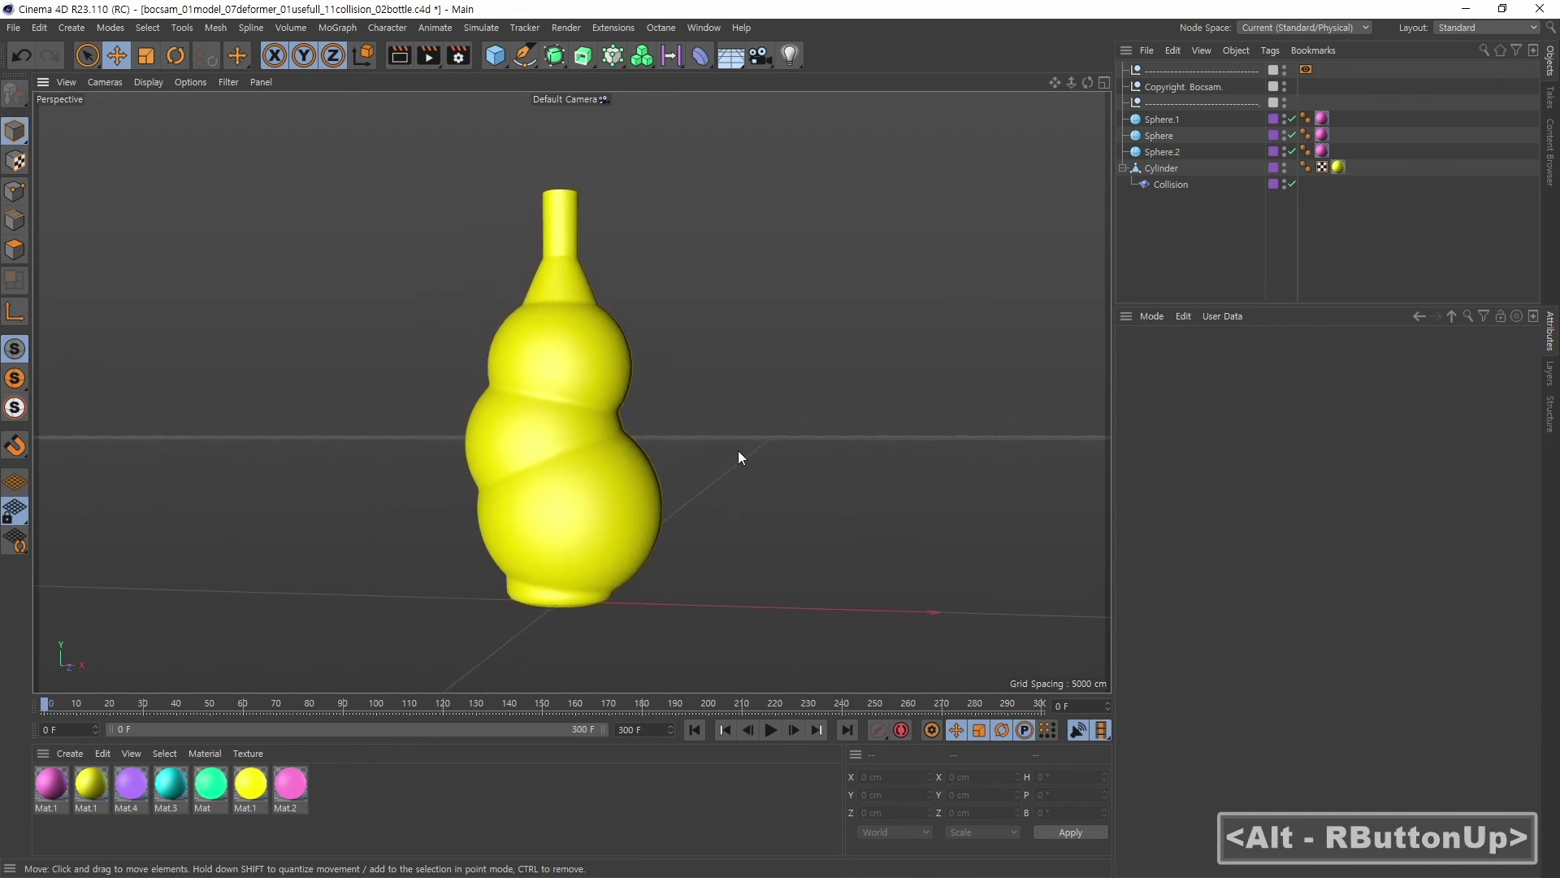
middle_click_drag(738, 451, 721, 453, "alt")
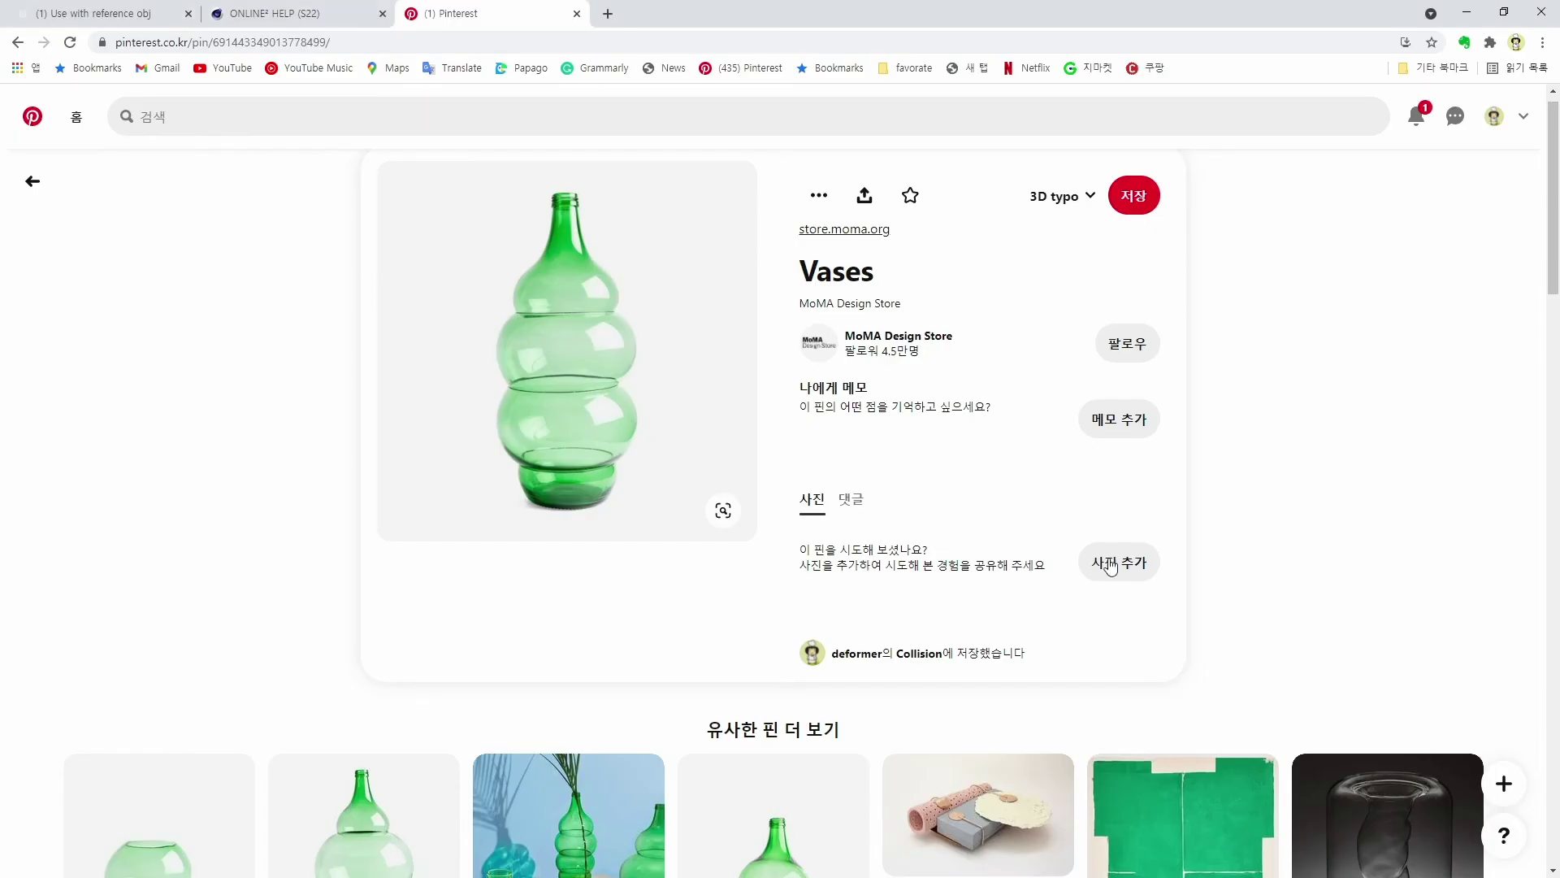
- Switch to the browser, look through the Collision board's reference pins and open the dough photo pin
left_click(33, 180)
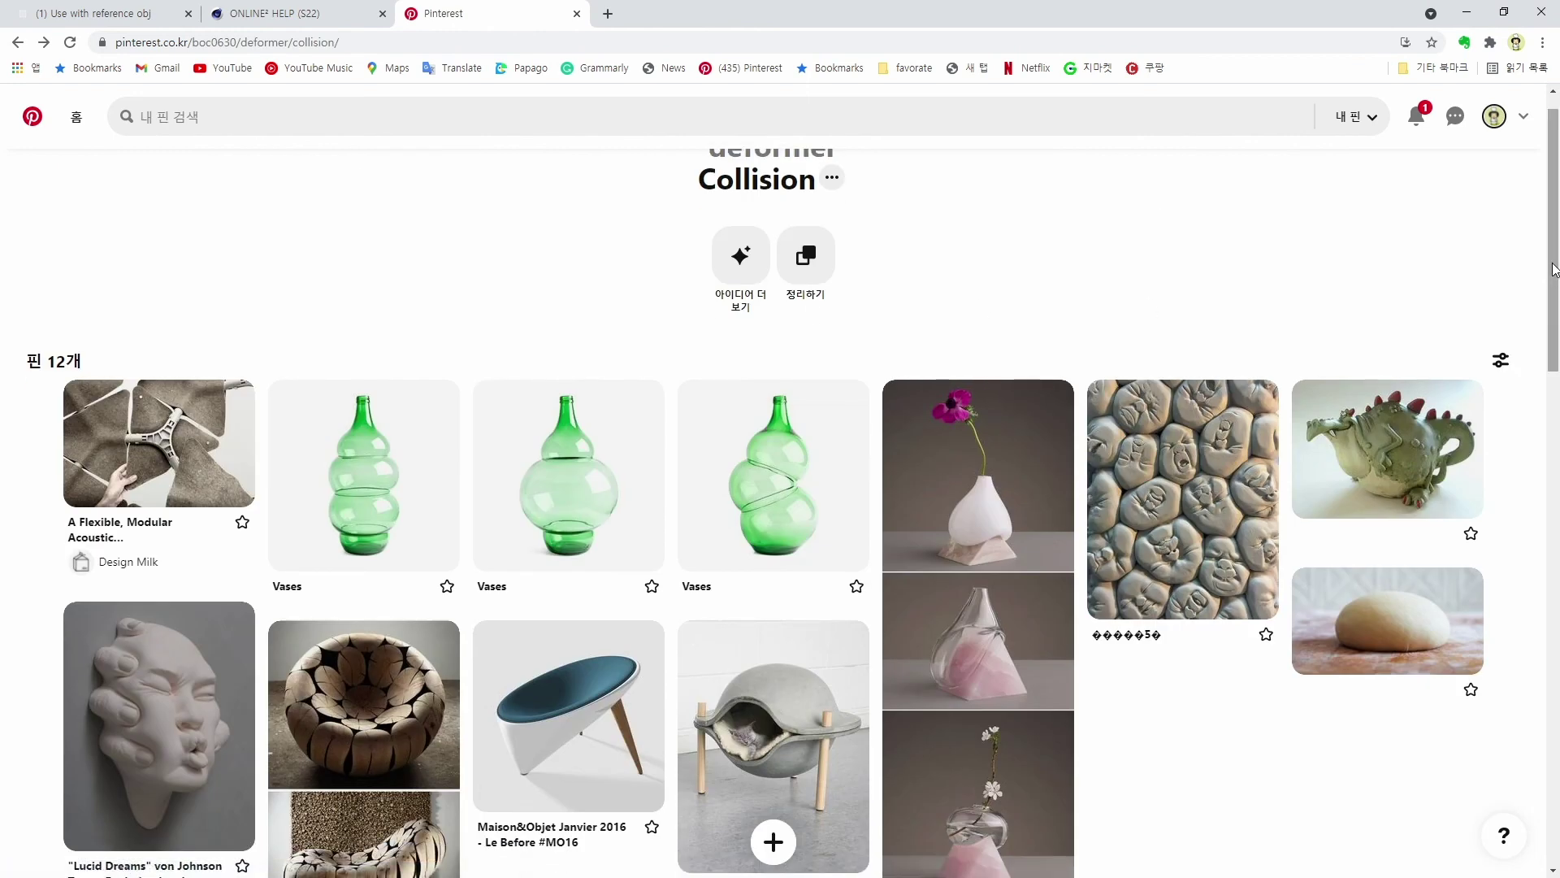
scroll(1152, 308, "down", 1)
scroll(781, 487, "down", 2)
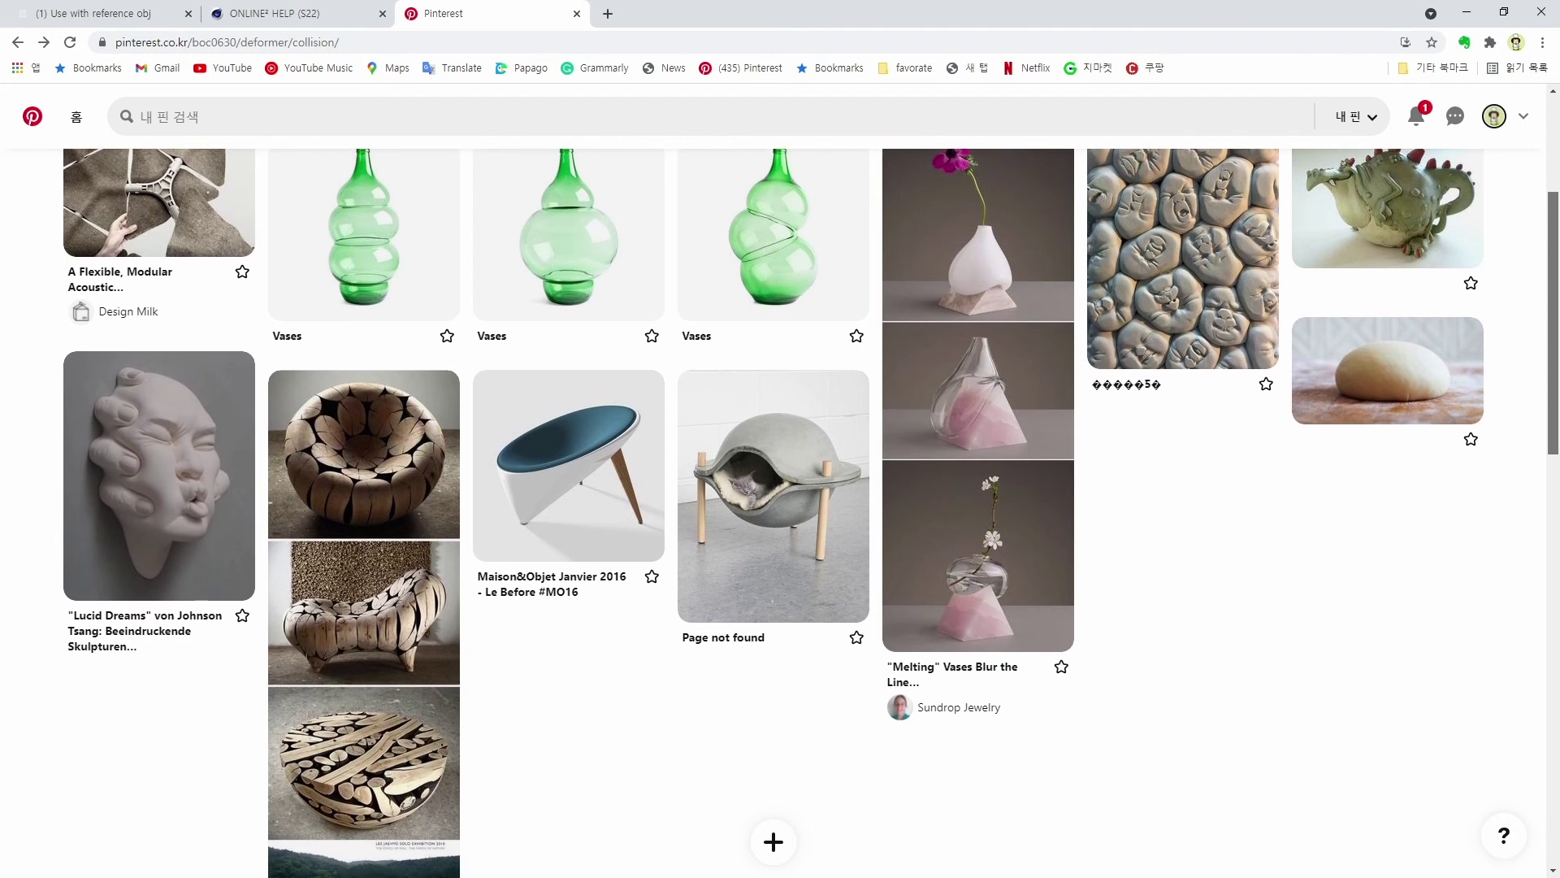
scroll(780, 487, "up", 1)
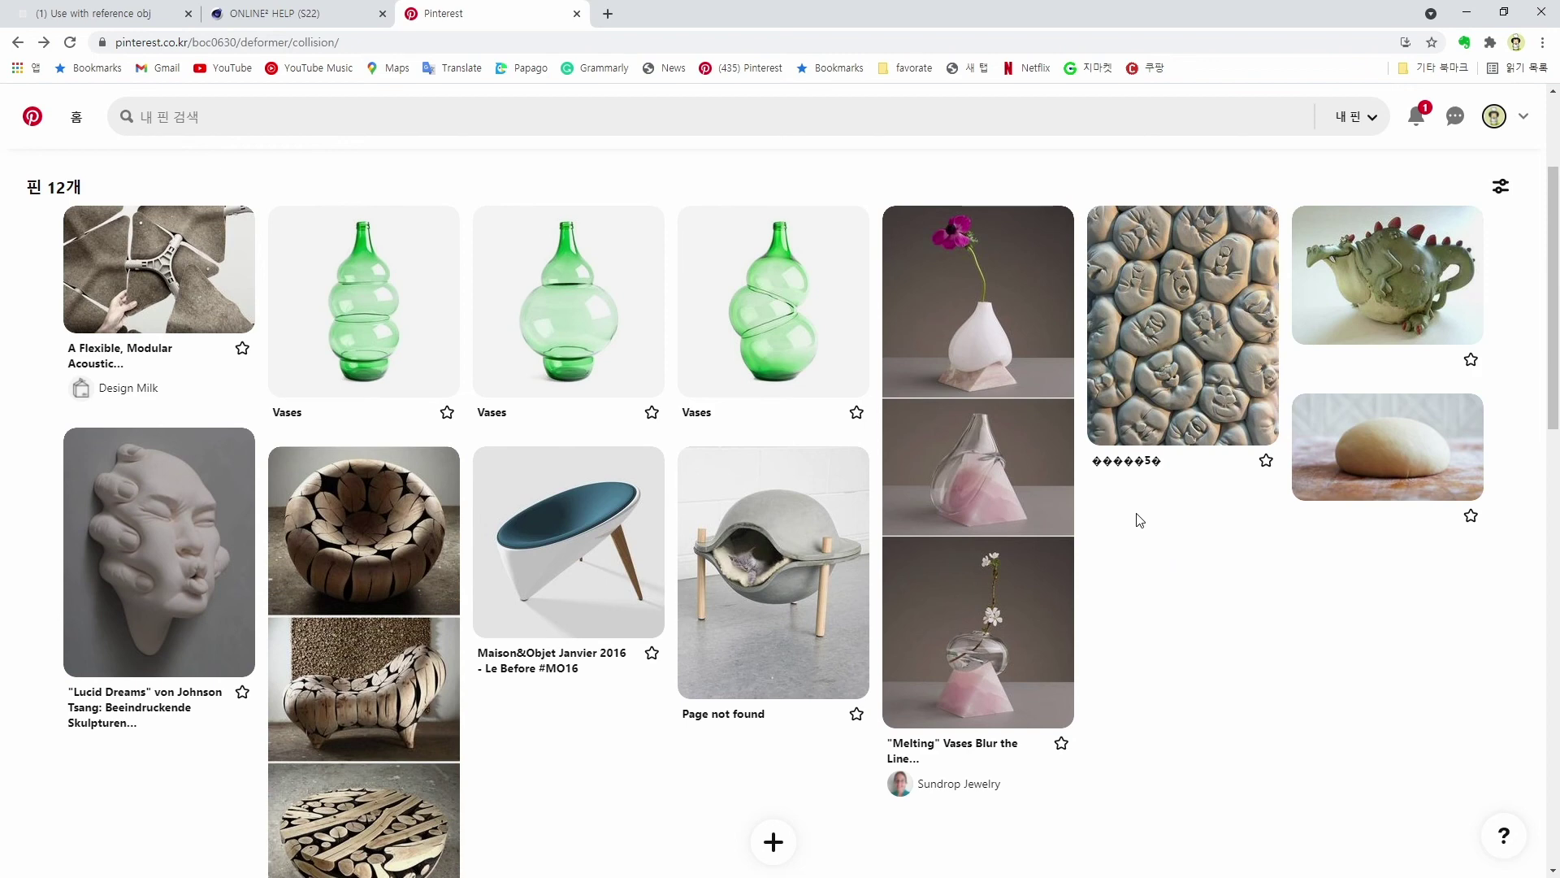
left_click(1329, 471)
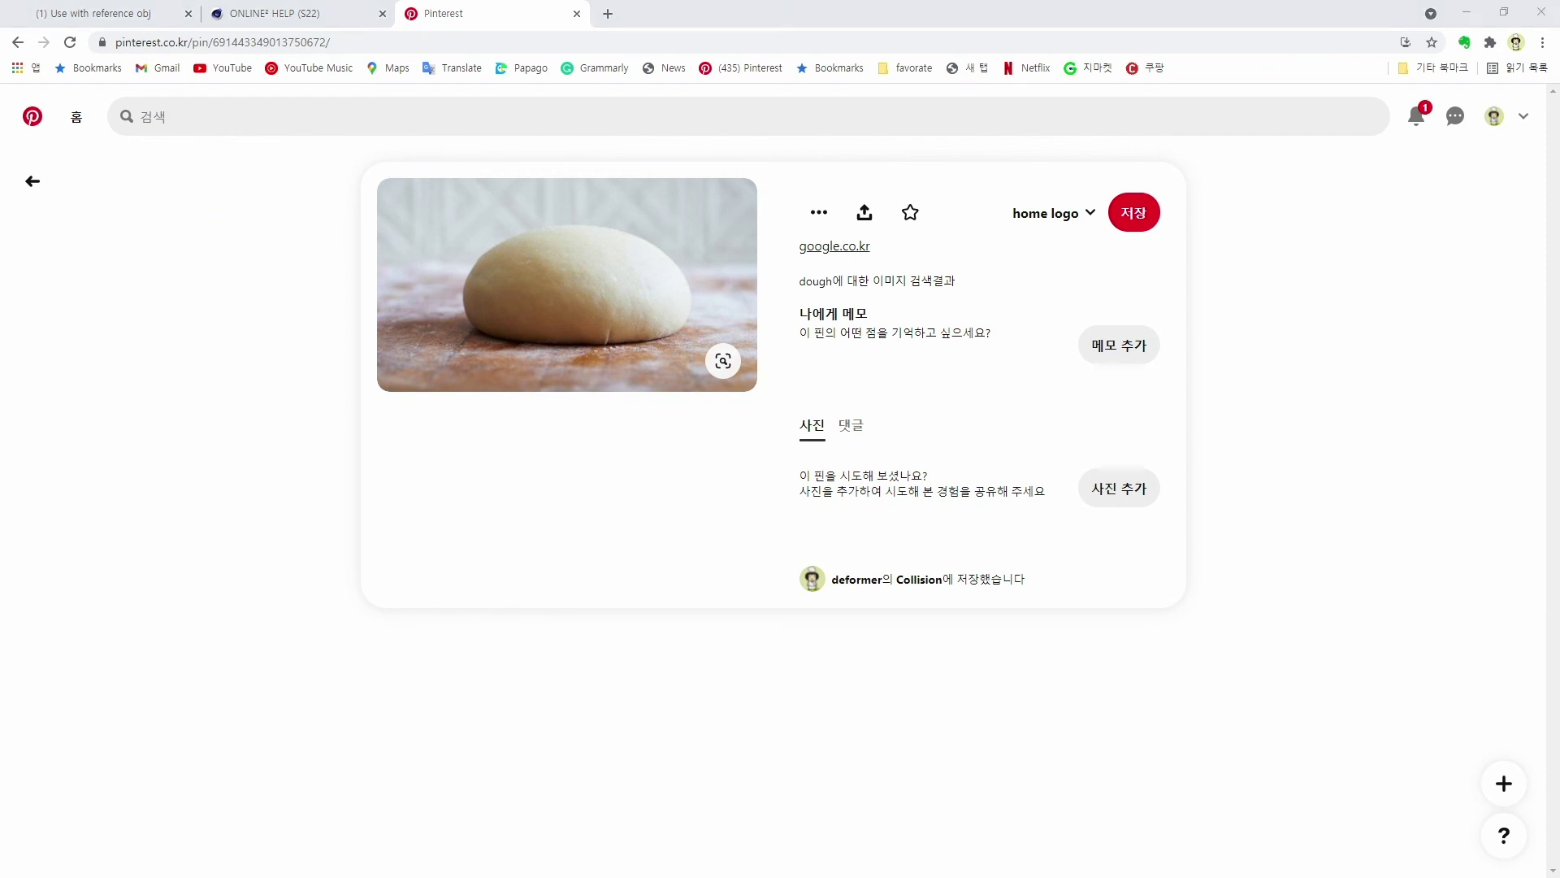
- Annotate the dough photo with an outline labelled D, a table line labelled C and a bulging base contour, and clear the markings
mouse_move(605, 239)
left_mouse_down()
mouse_move(431, 313)
mouse_move(595, 370)
mouse_move(708, 280)
mouse_move(620, 237)
left_mouse_up()
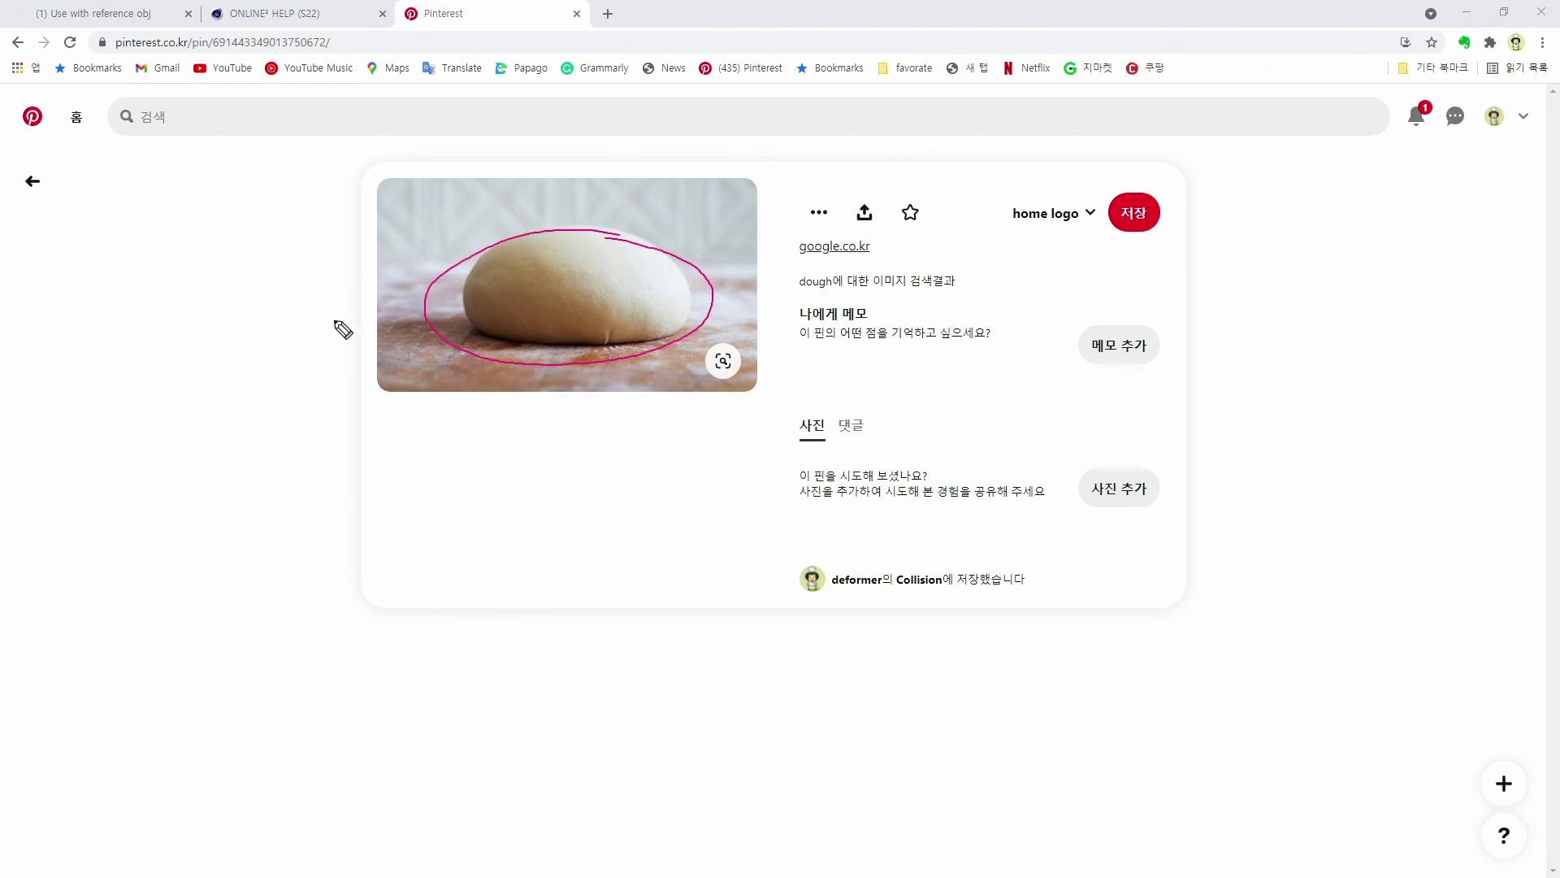
left_click_drag(277, 330, 902, 312)
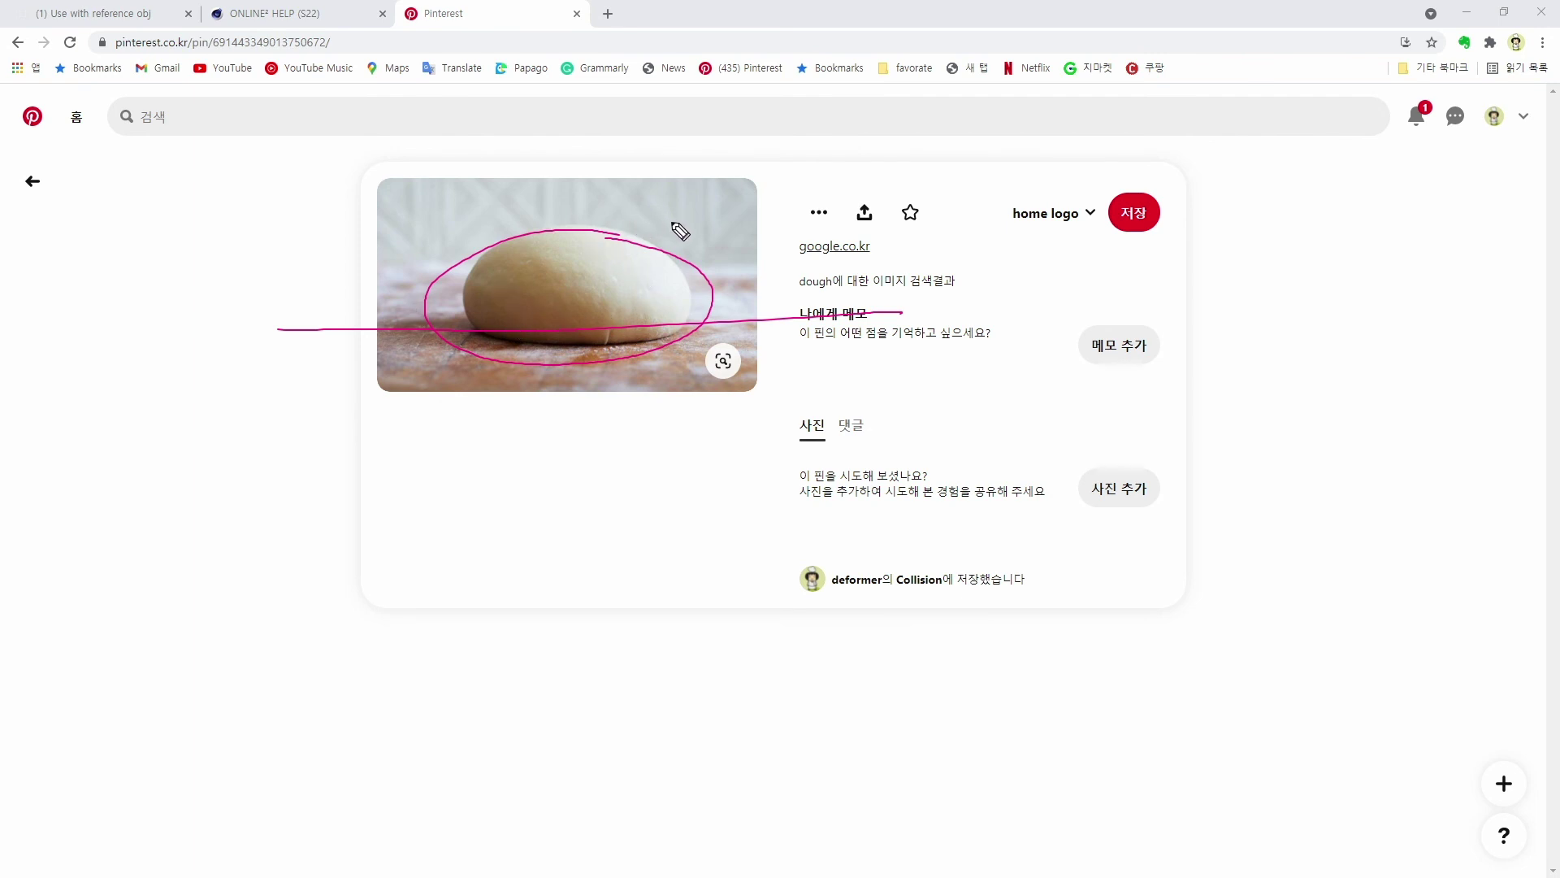
mouse_move(620, 238)
left_mouse_down()
mouse_move(664, 252)
mouse_move(496, 242)
mouse_move(460, 333)
mouse_move(671, 335)
mouse_move(653, 262)
left_mouse_up()
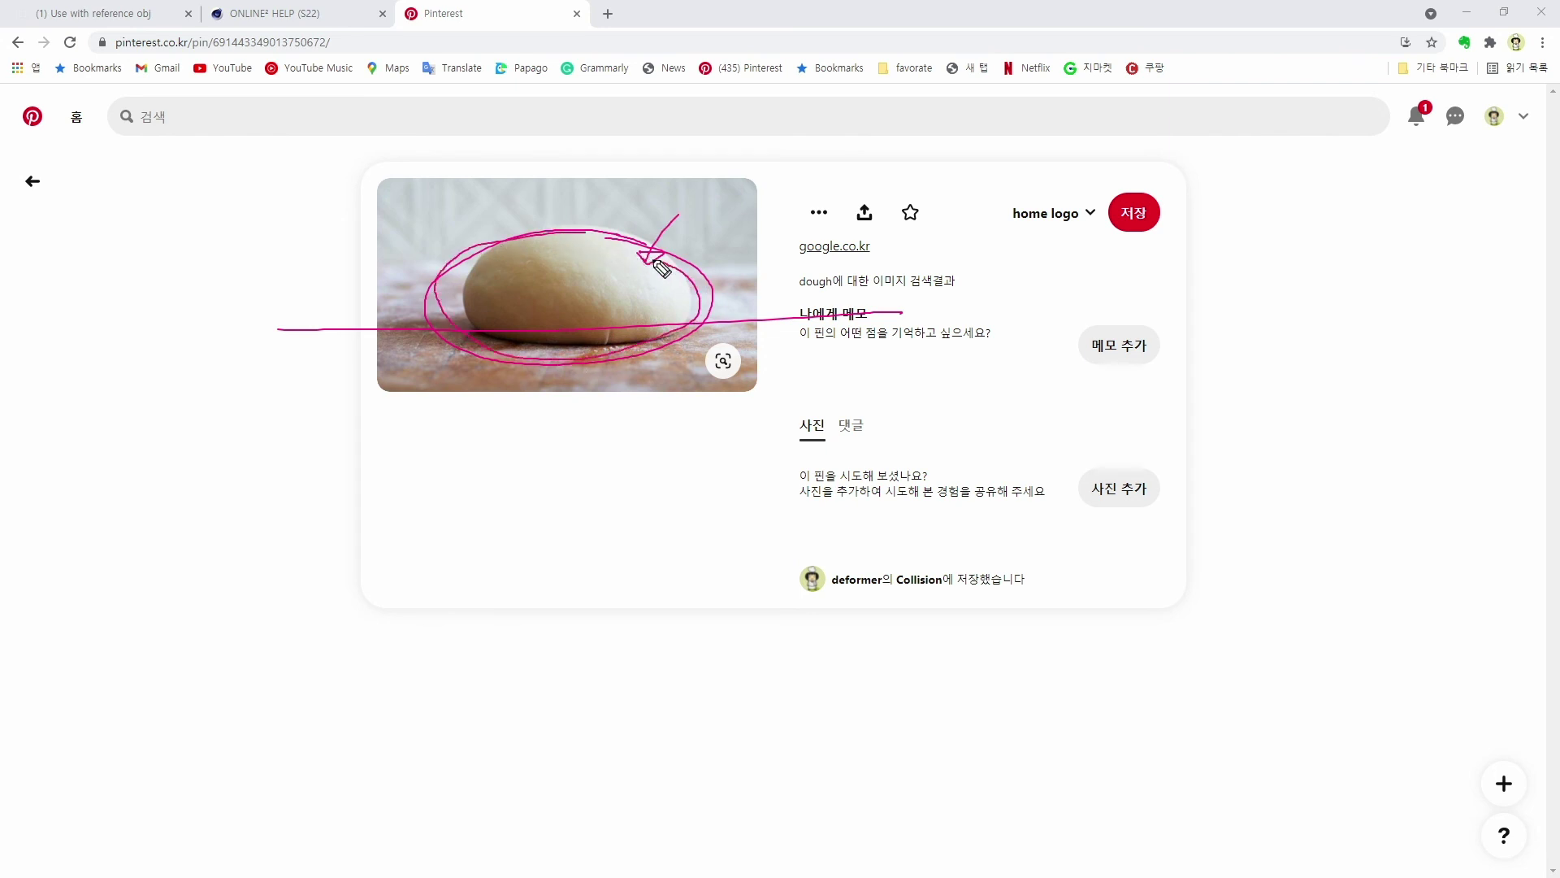
mouse_move(690, 183)
left_mouse_down()
mouse_move(709, 197)
mouse_move(697, 218)
left_mouse_up()
left_click_drag(307, 288, 344, 312)
left_click_drag(294, 254, 308, 274)
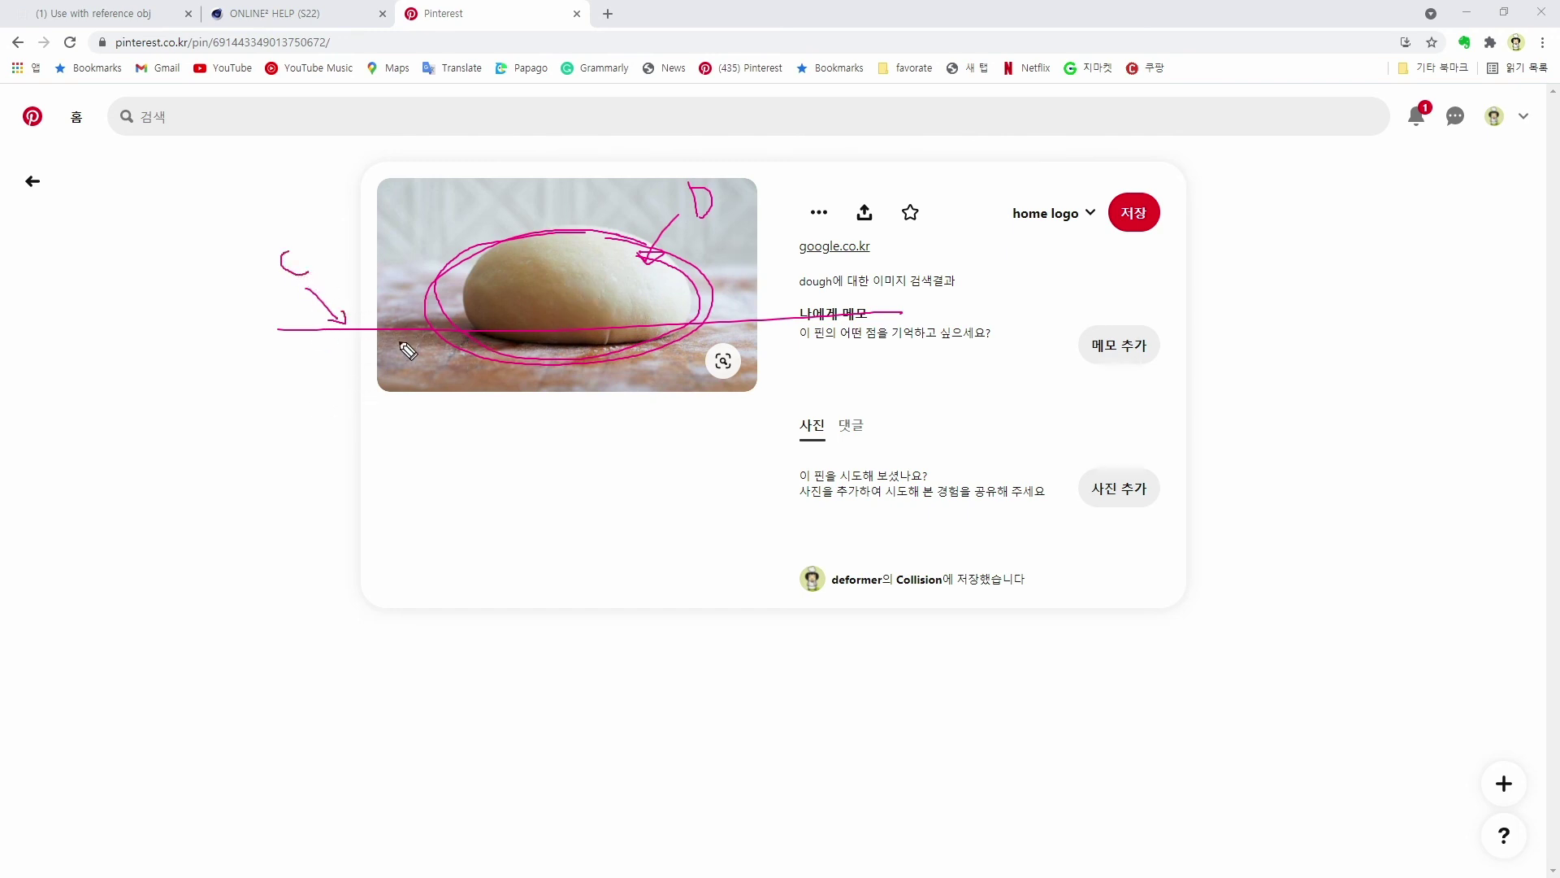
mouse_move(510, 428)
left_mouse_down()
mouse_move(510, 390)
mouse_move(562, 388)
left_mouse_up()
left_click_drag(555, 394, 612, 389)
left_click_drag(606, 381, 609, 432)
key("Escape")
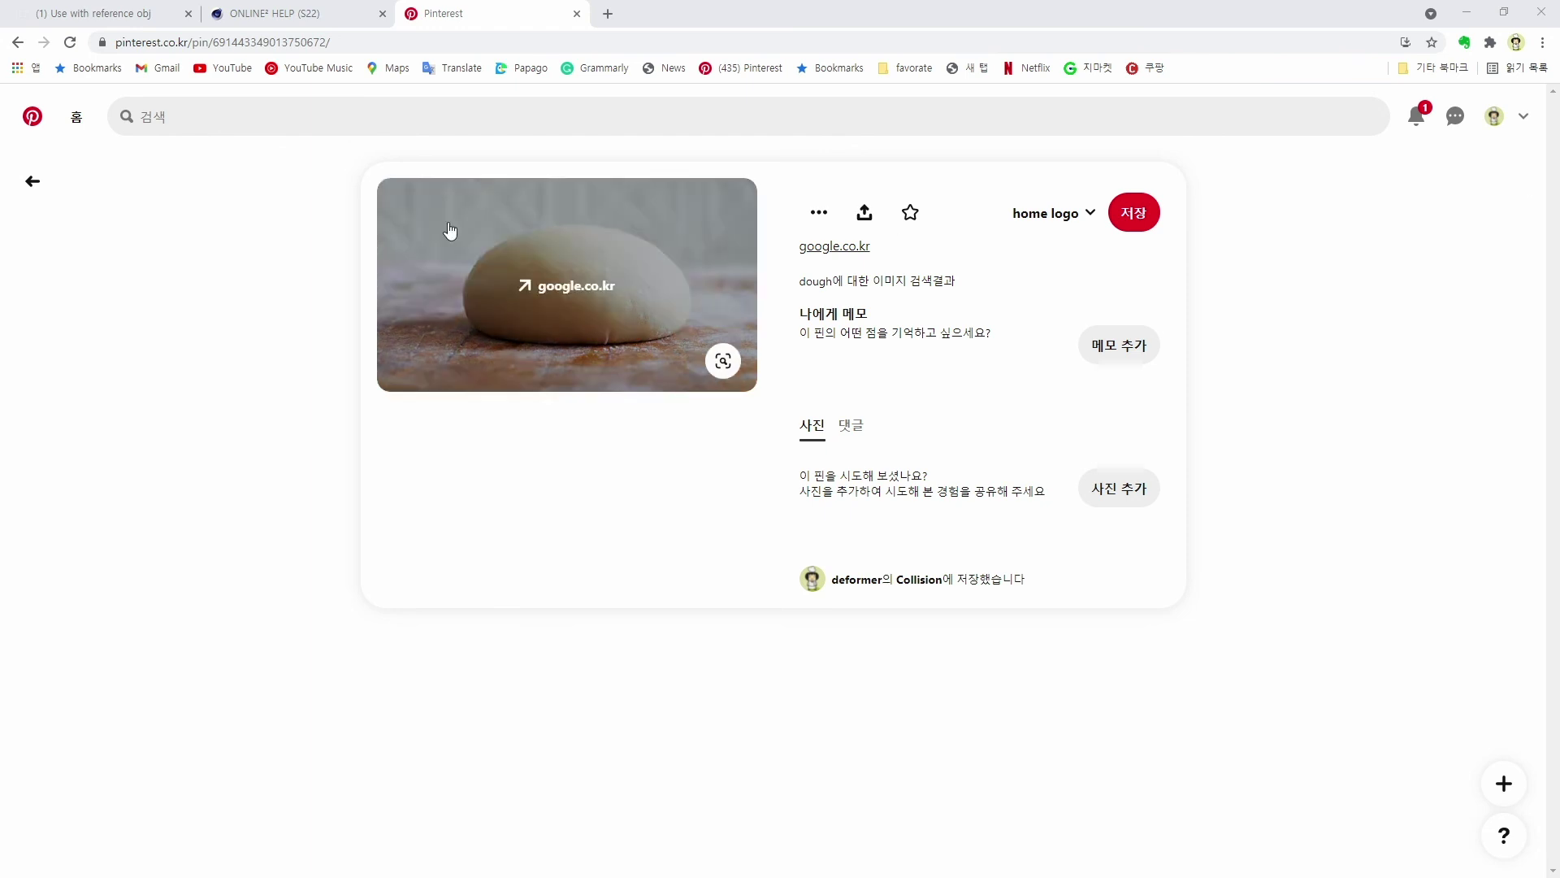
- Leave the dough pin, switch to Cinema 4D and review the Collision deformer's Maps, Advanced, Cache, Include and Object settings
left_click(33, 180)
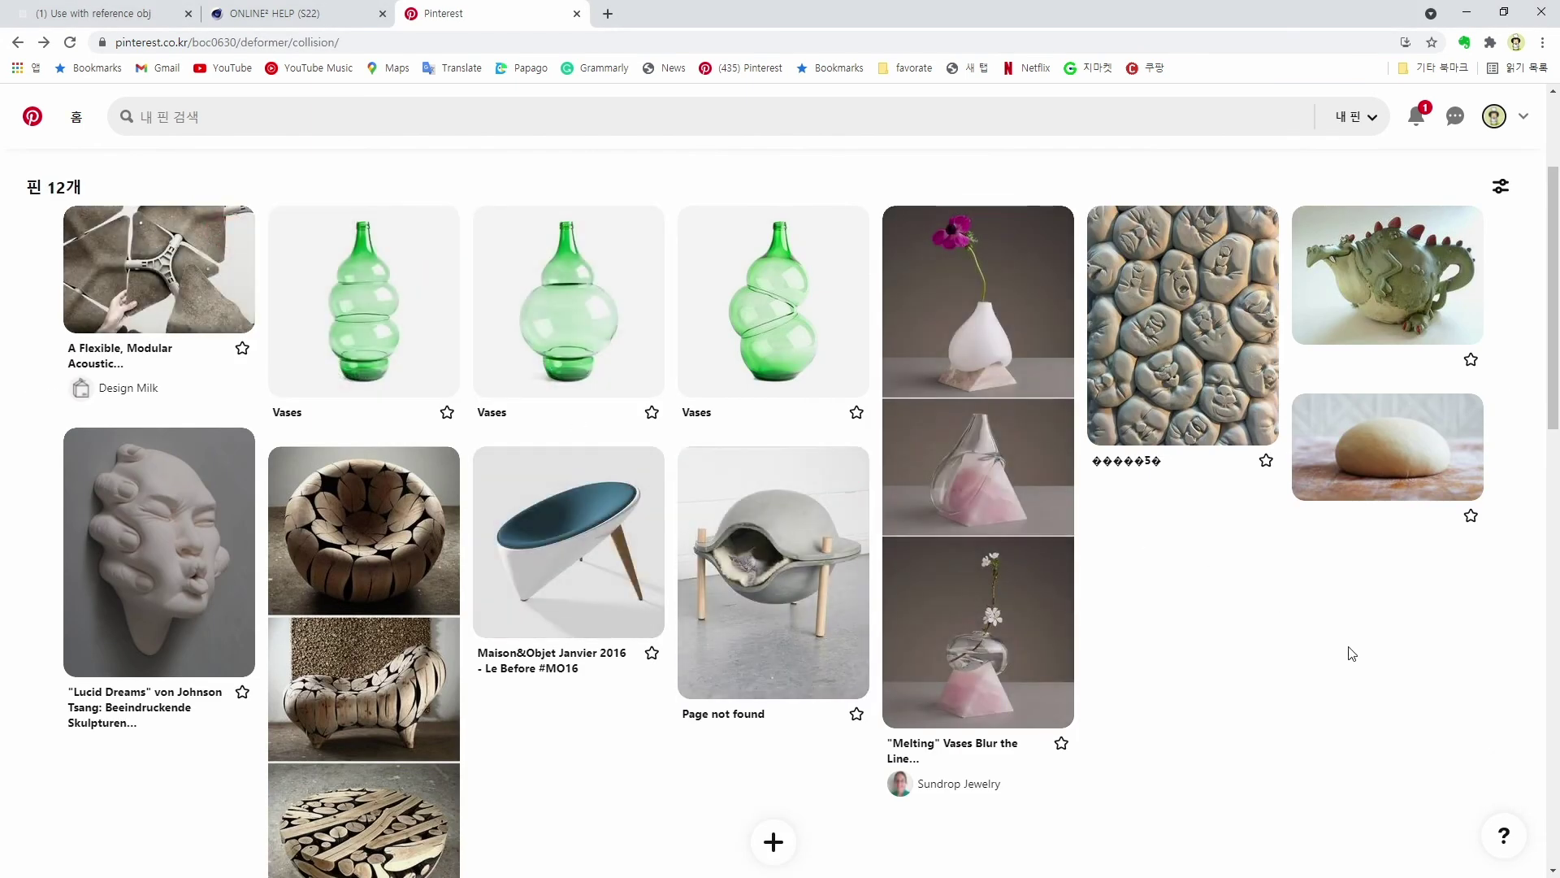
key("alt+Tab")
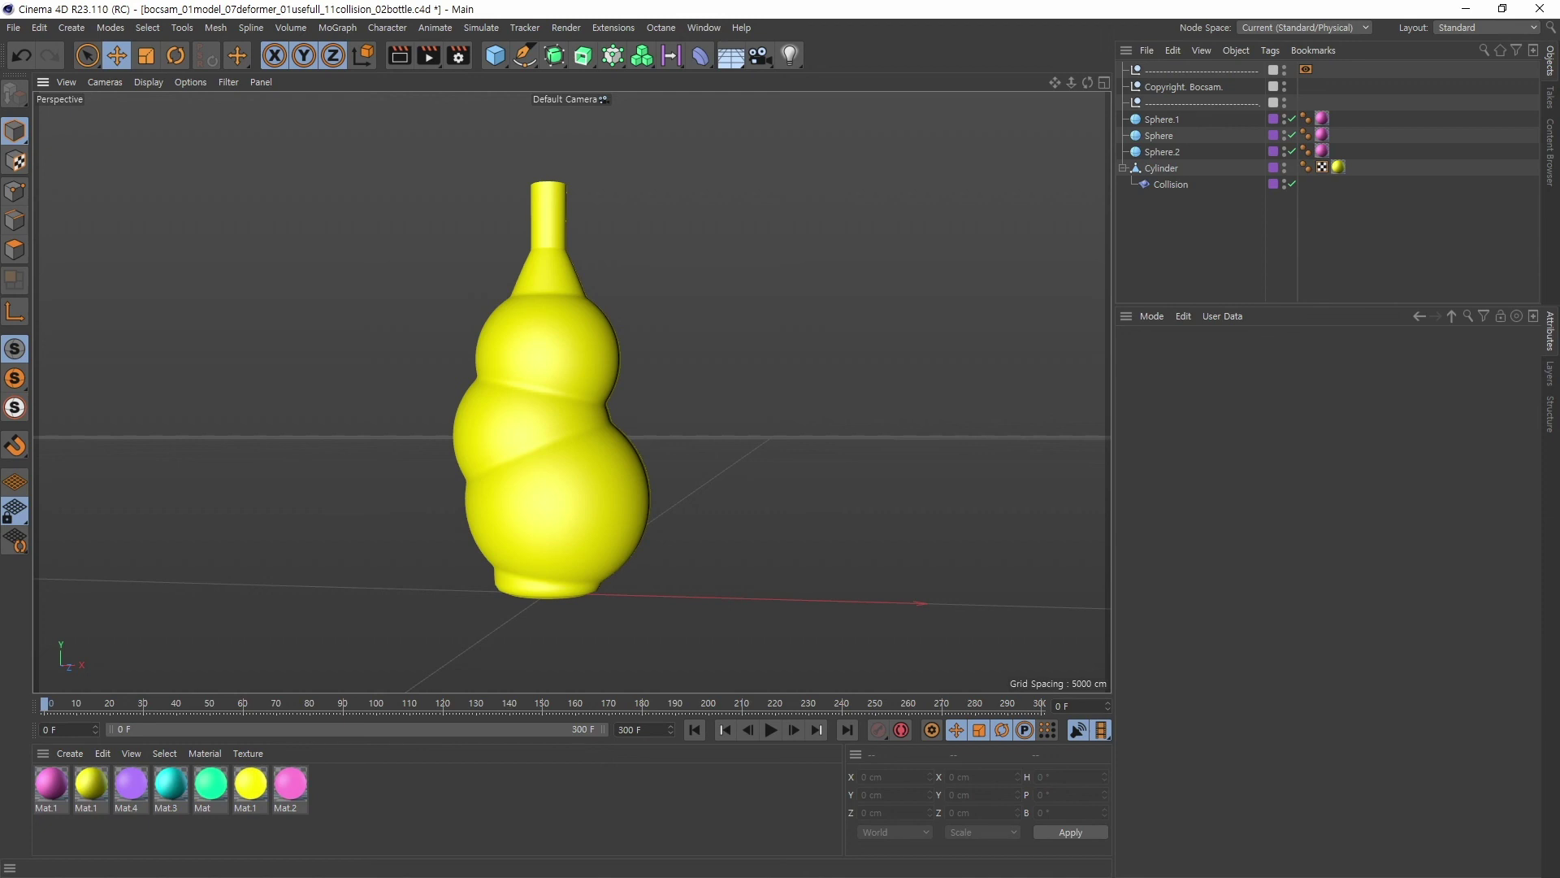
left_click(1176, 185)
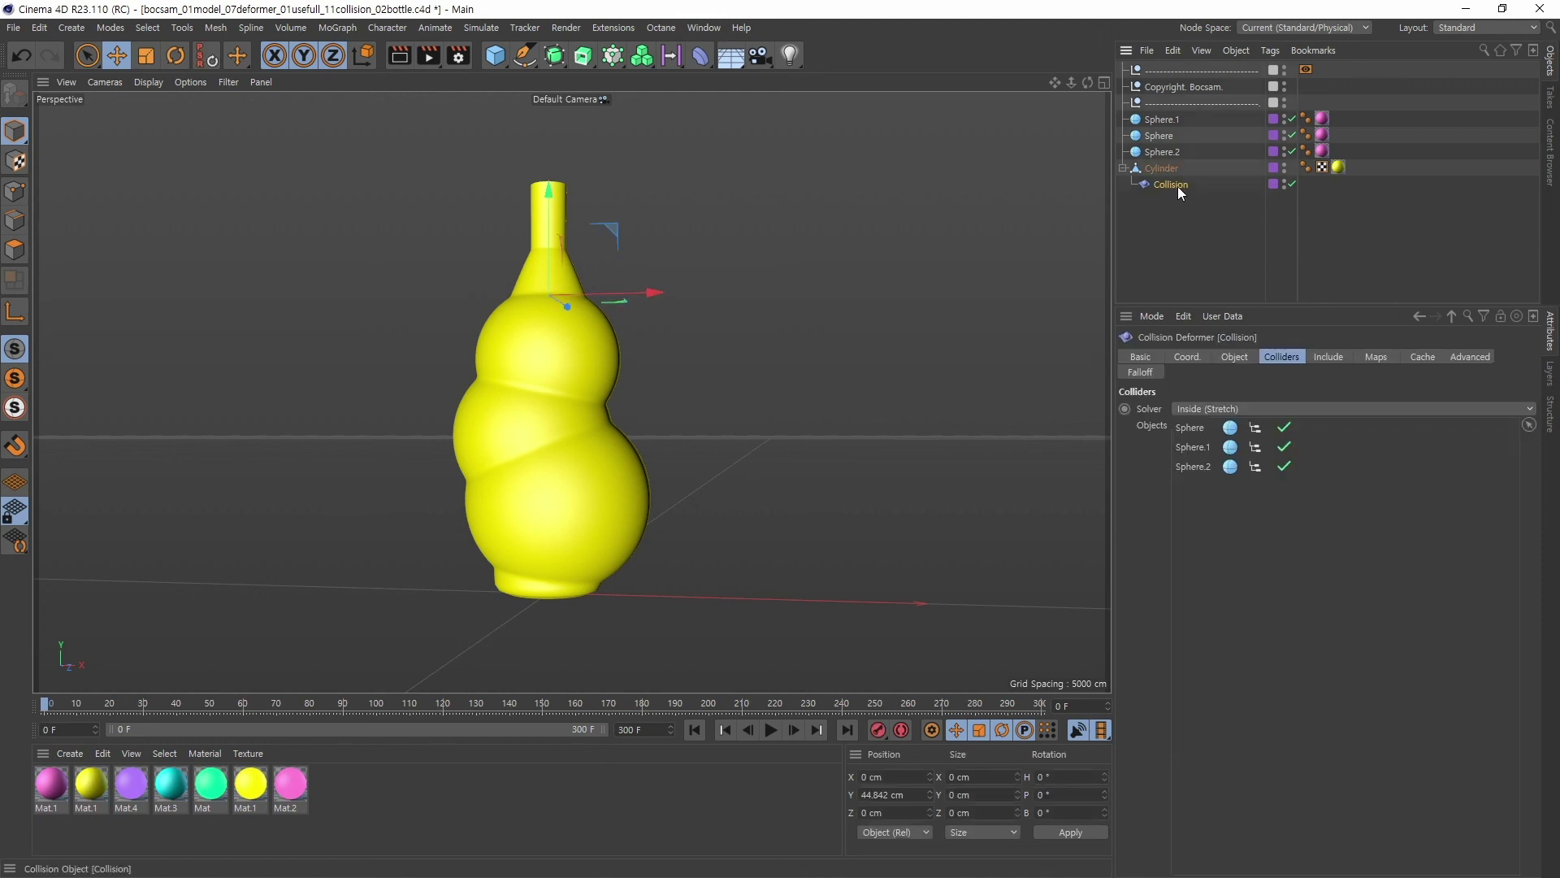
left_click(1339, 359)
left_click(1381, 357)
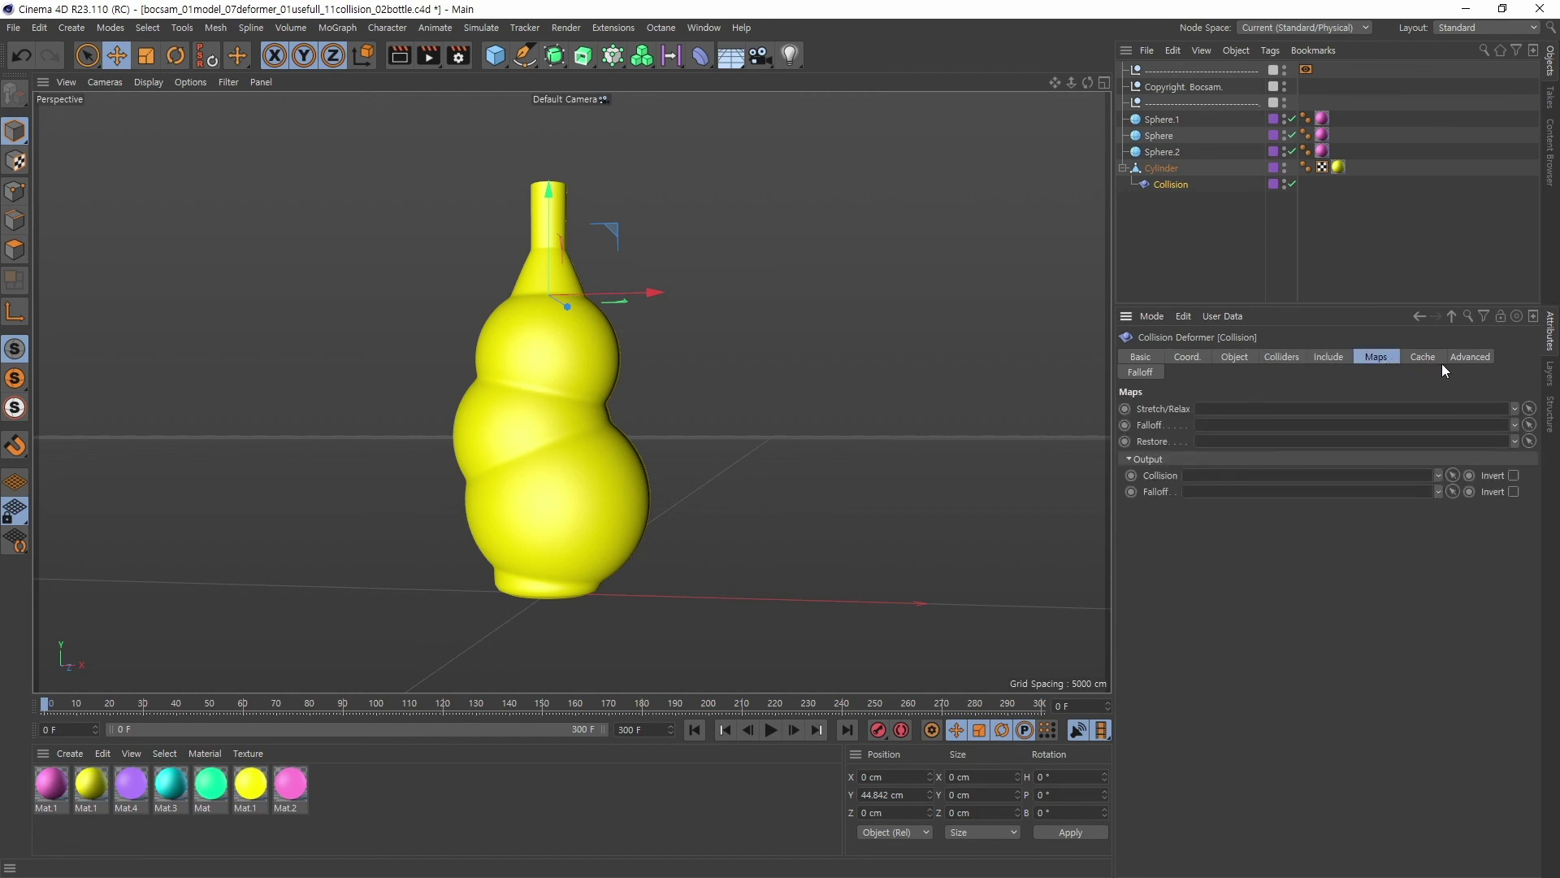
left_click(1468, 356)
left_click(1384, 359)
left_click(1423, 358)
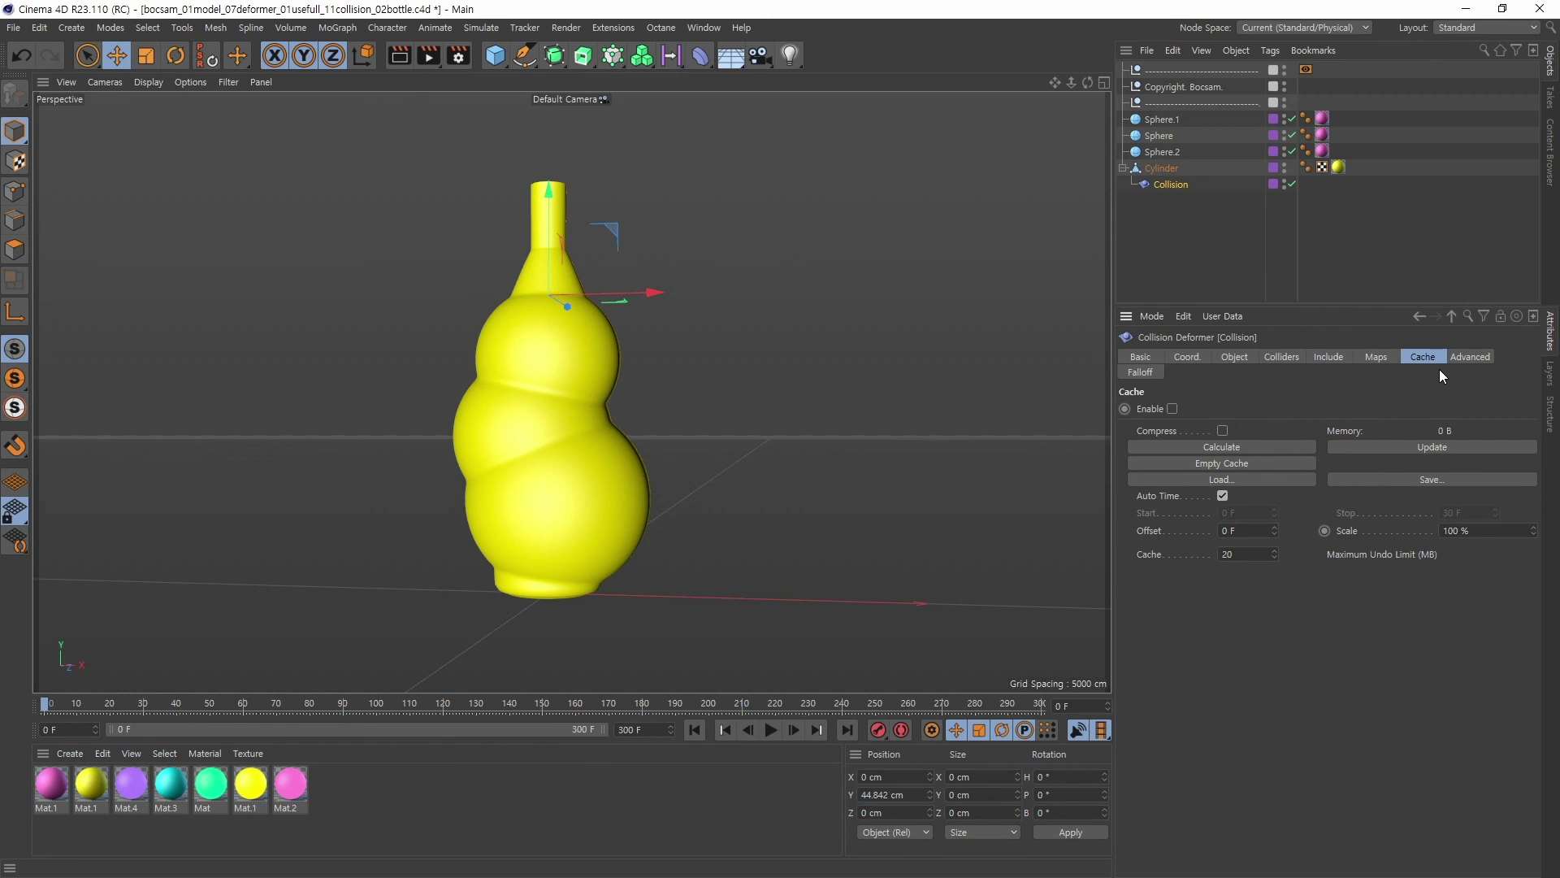
left_click(1473, 358)
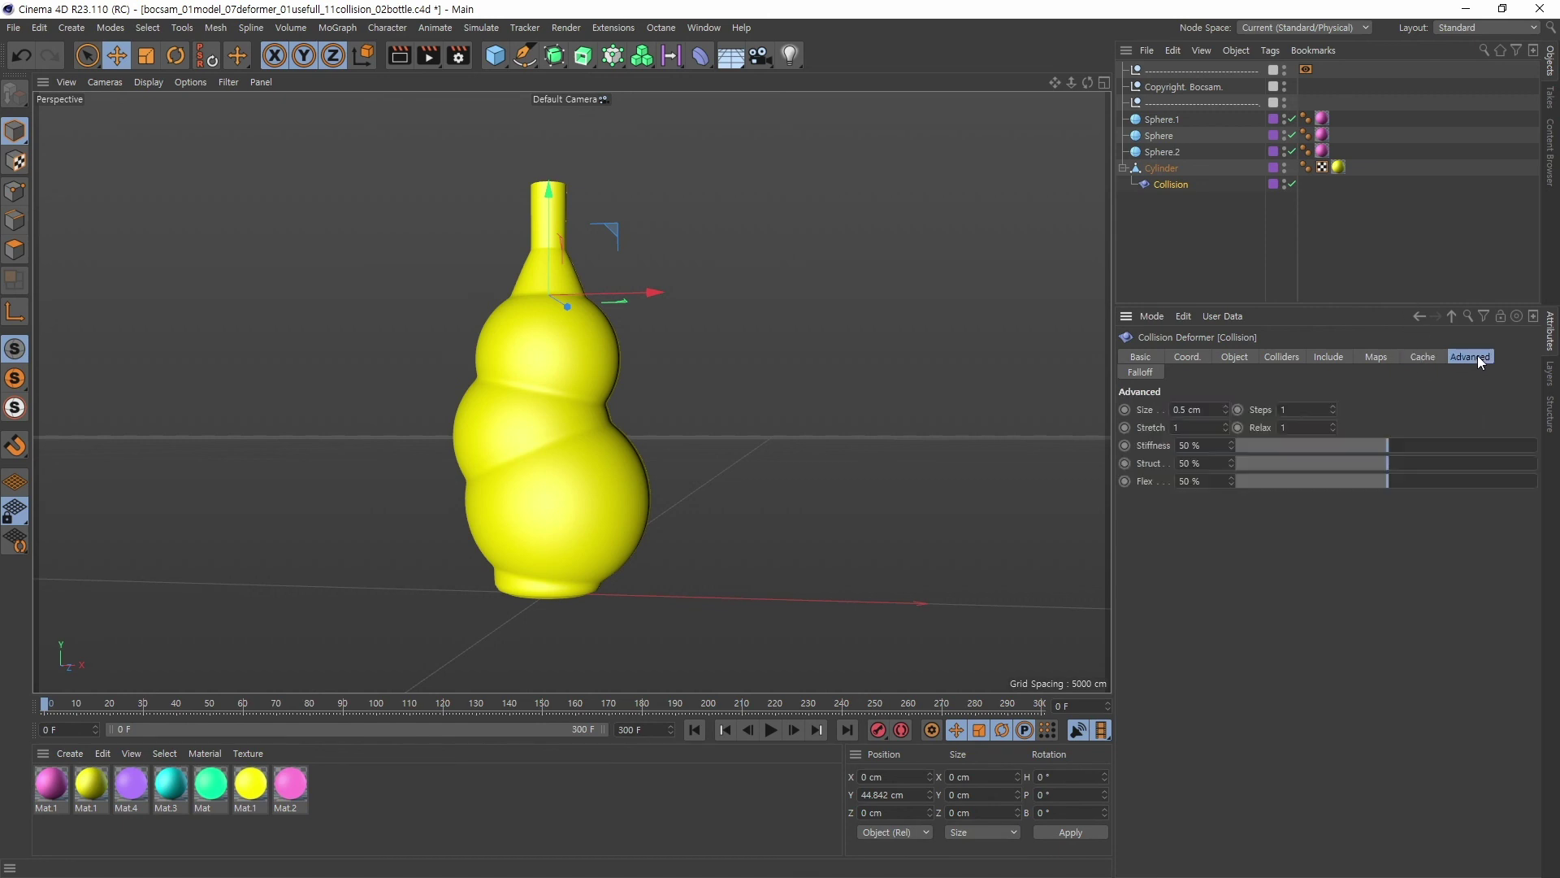
left_click(1377, 359)
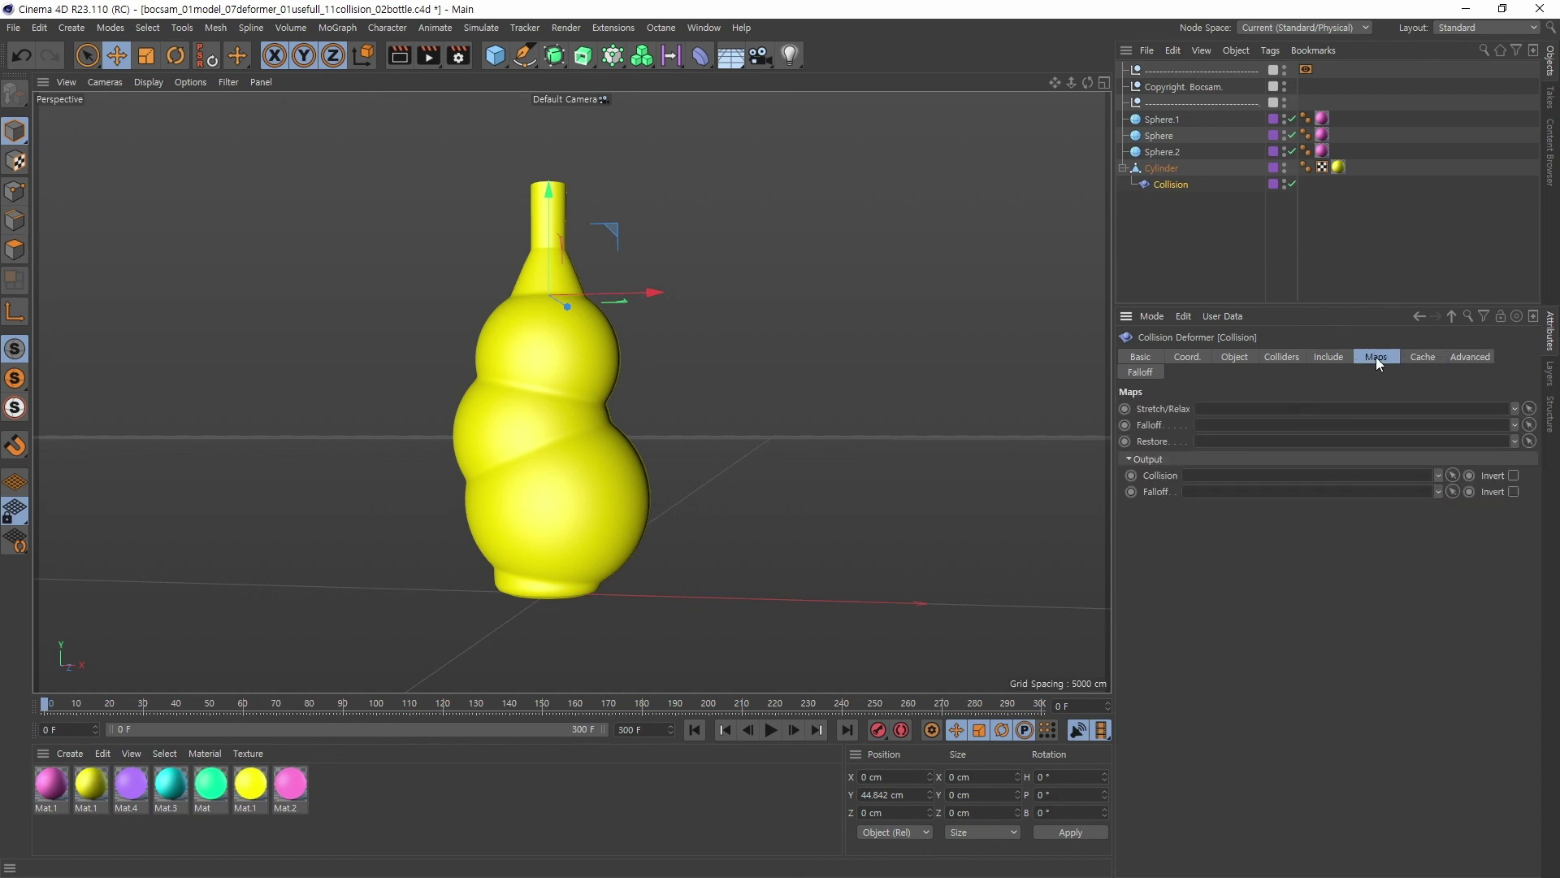
left_click(1328, 359)
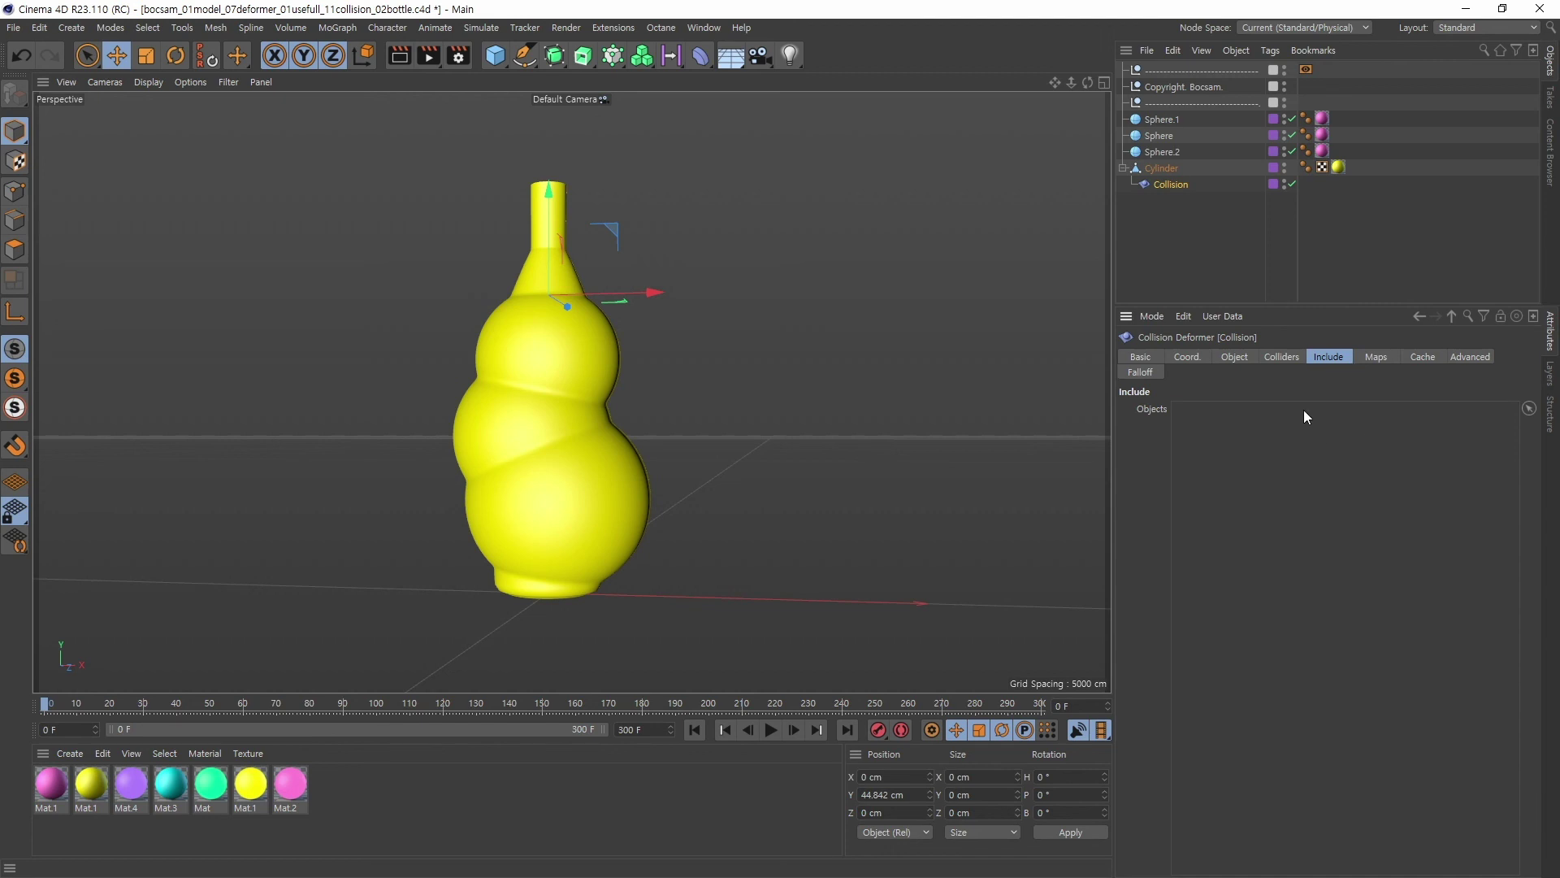
left_click(1233, 358)
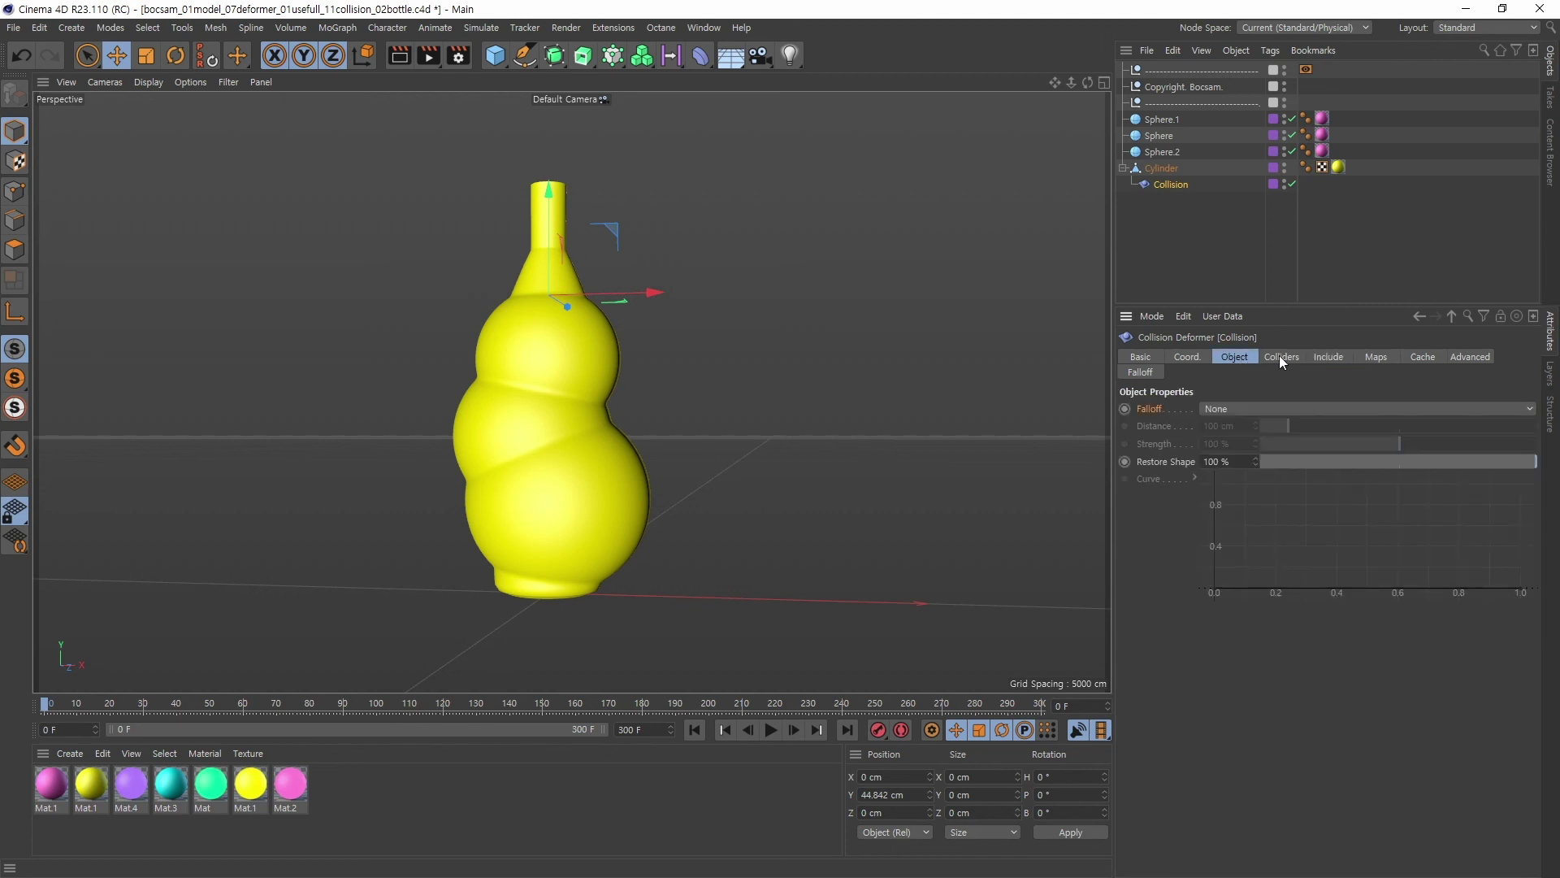